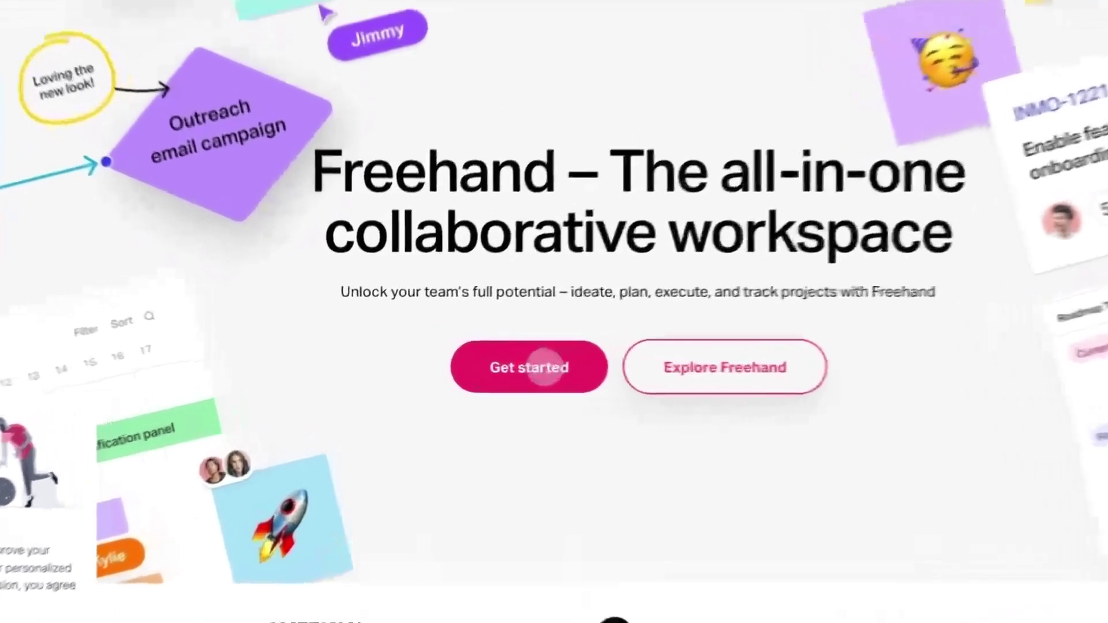
Open the 'Get started absolutely free' sign-up form from the Freehand homepage
{"action": "left_click", "coordinate": [551, 363]}
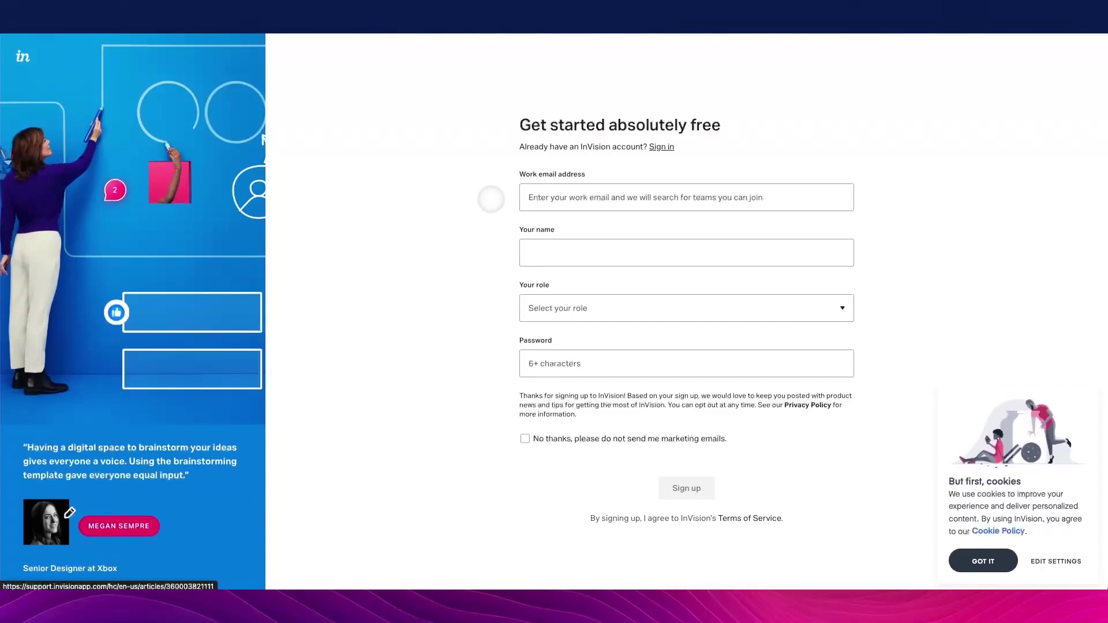
Leave the sign-up fields empty, return to the homepage and sign in to an existing account
{"action": "left_click", "coordinate": [542, 190]}
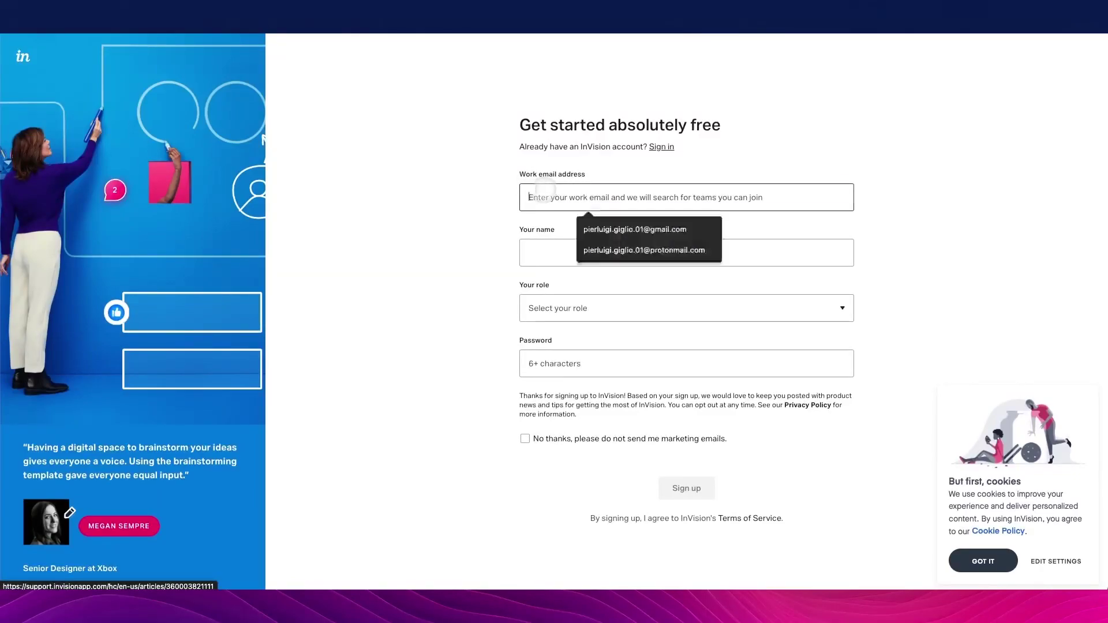
{"action": "left_click", "coordinate": [512, 195]}
{"action": "left_click", "coordinate": [548, 251]}
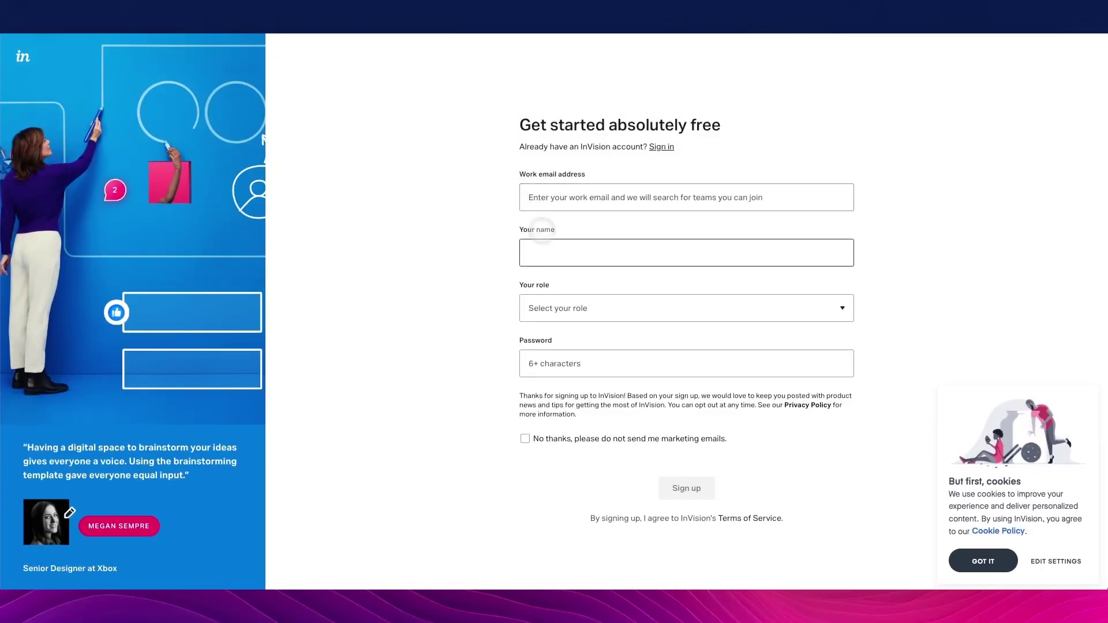
{"action": "key", "text": "Tab"}
{"action": "left_click", "coordinate": [557, 306]}
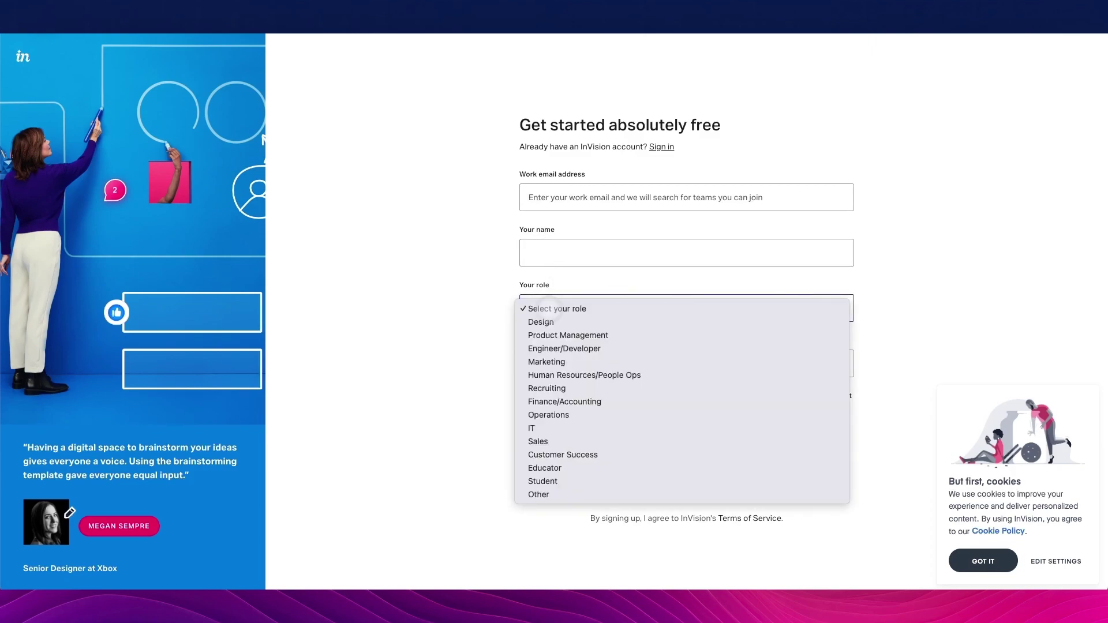
{"action": "left_click", "coordinate": [488, 309]}
{"action": "left_click", "coordinate": [538, 351]}
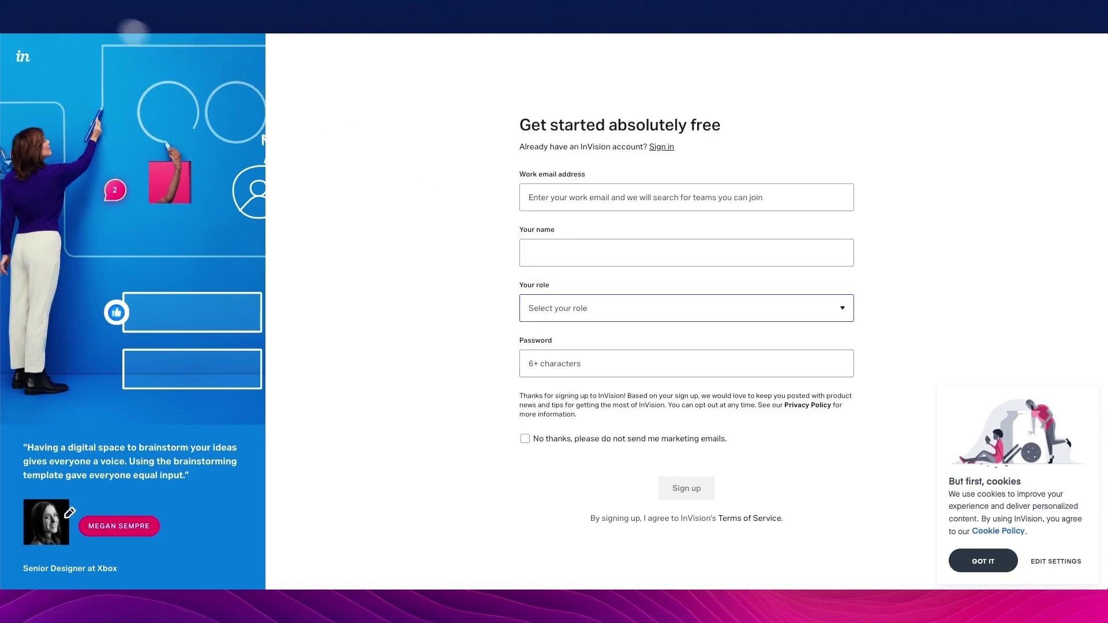
{"action": "left_click", "coordinate": [26, 3]}
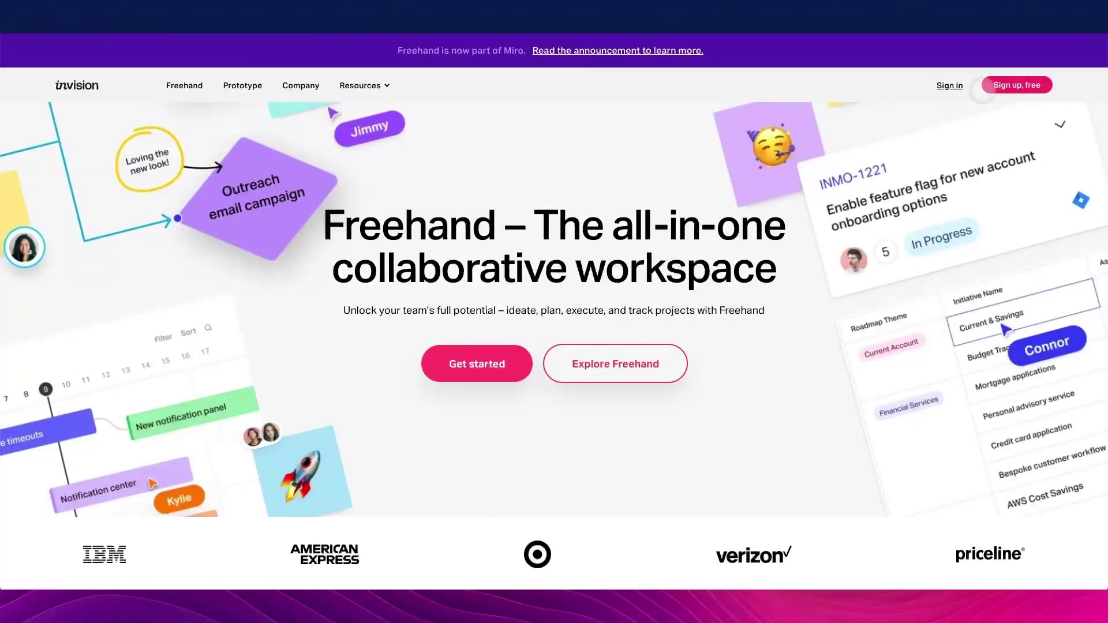
{"action": "left_click", "coordinate": [946, 87]}
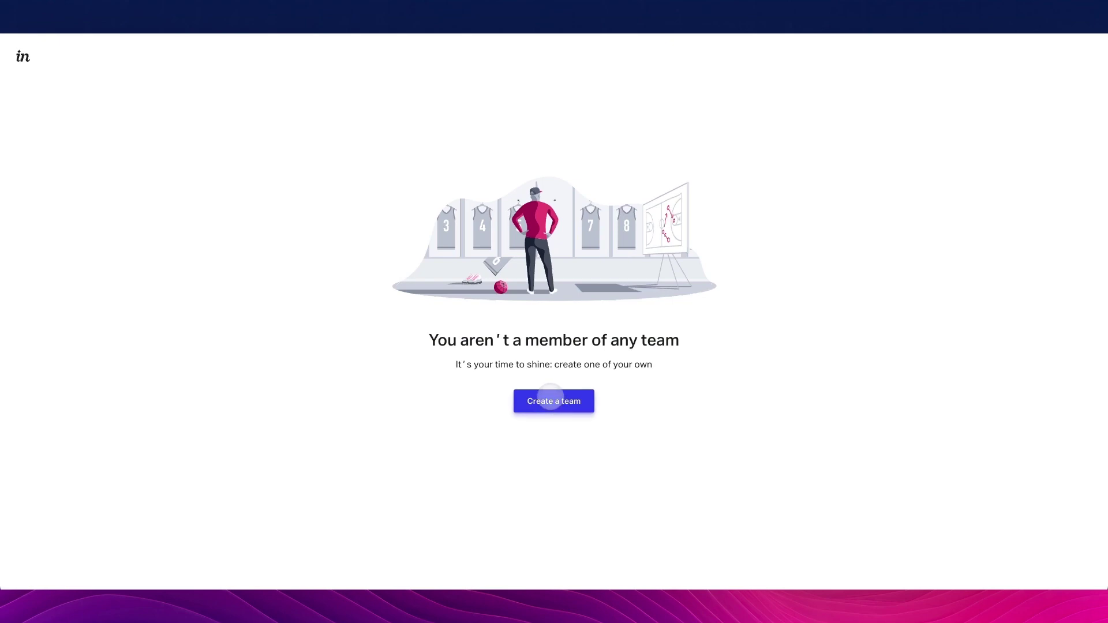
Create the team 'Giglio Designs' with the domain 'Giglio-Designs'
{"action": "left_click", "coordinate": [550, 399]}
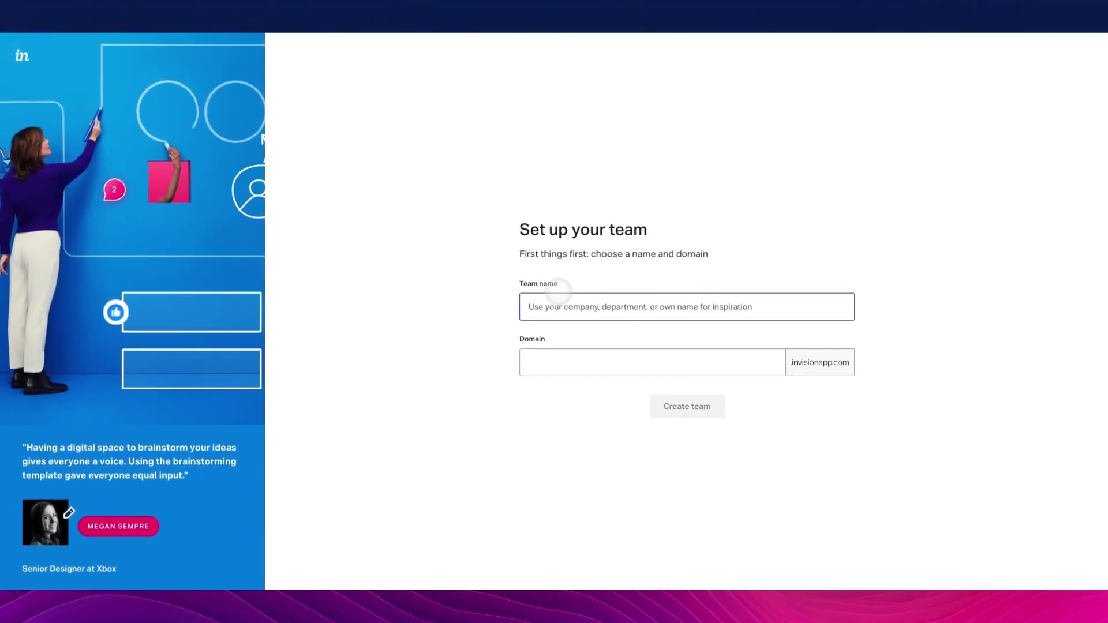
{"action": "type", "text": "Gigl"}
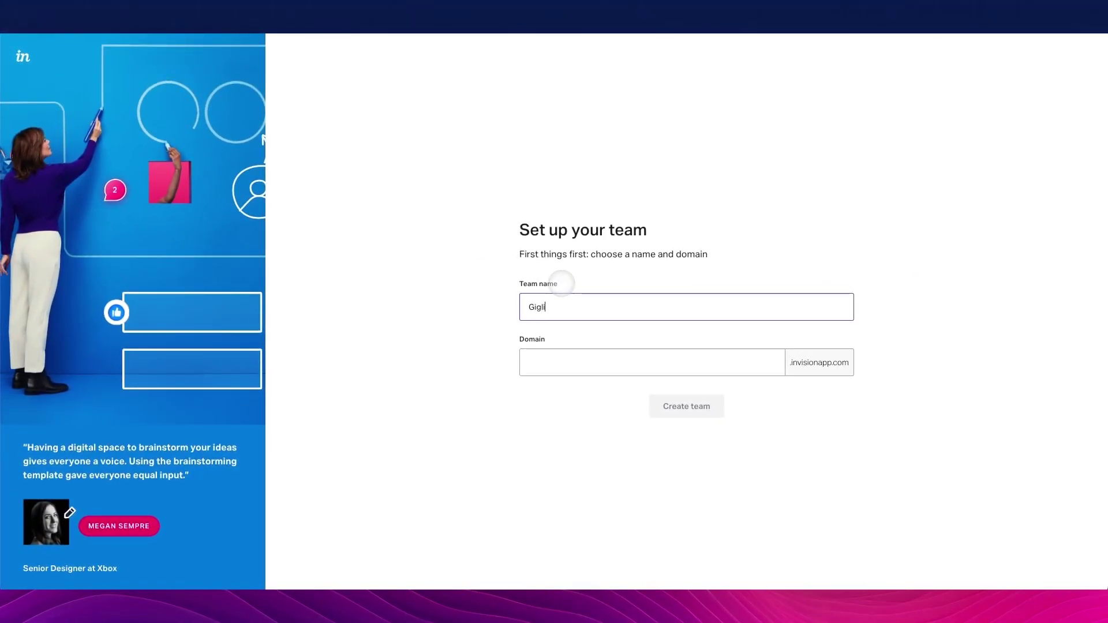
{"action": "type", "text": "io De"}
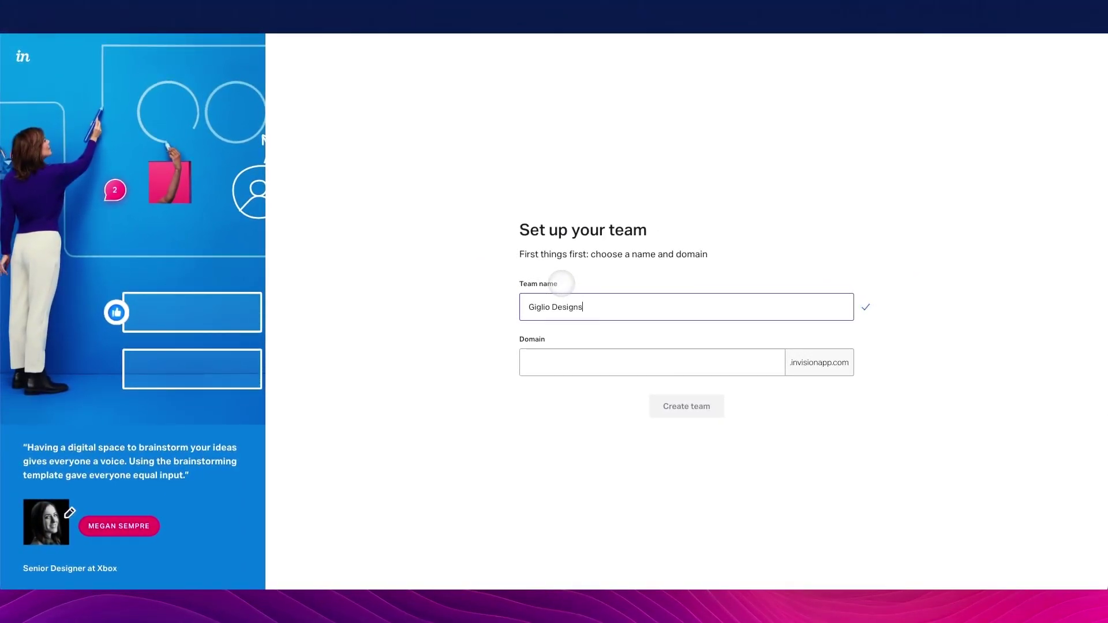
{"action": "type", "text": "signs"}
{"action": "left_click", "coordinate": [634, 352]}
{"action": "triple_click", "coordinate": [594, 306]}
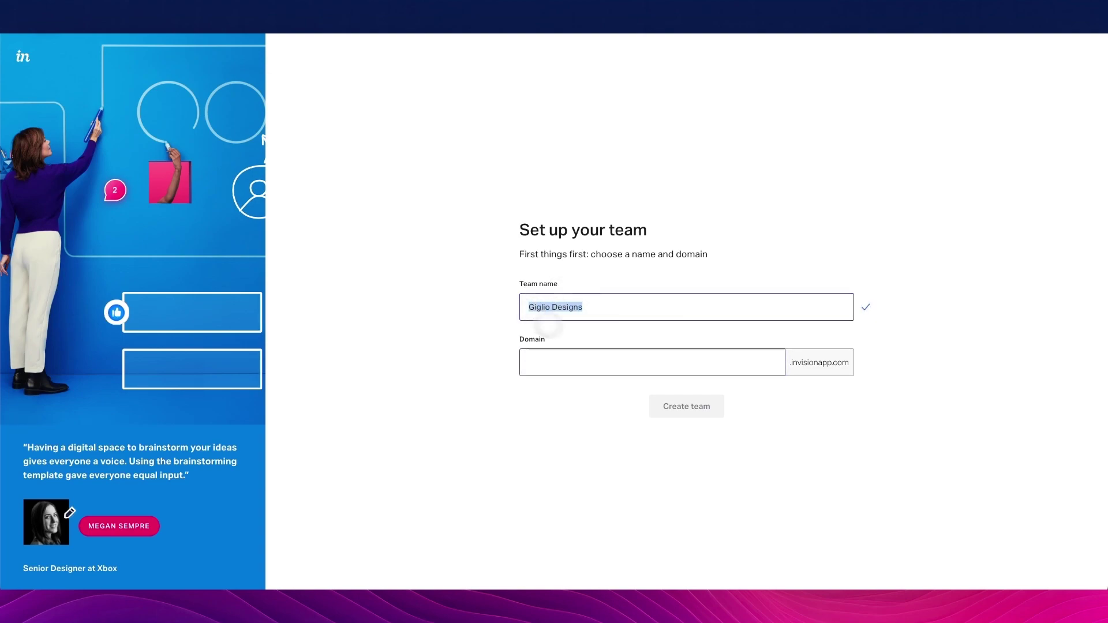
{"action": "key", "text": "ctrl+c"}
{"action": "left_click", "coordinate": [606, 361]}
{"action": "key", "text": "ctrl+v"}
{"action": "key", "text": "BackSpace"}
{"action": "type", "text": "-"}
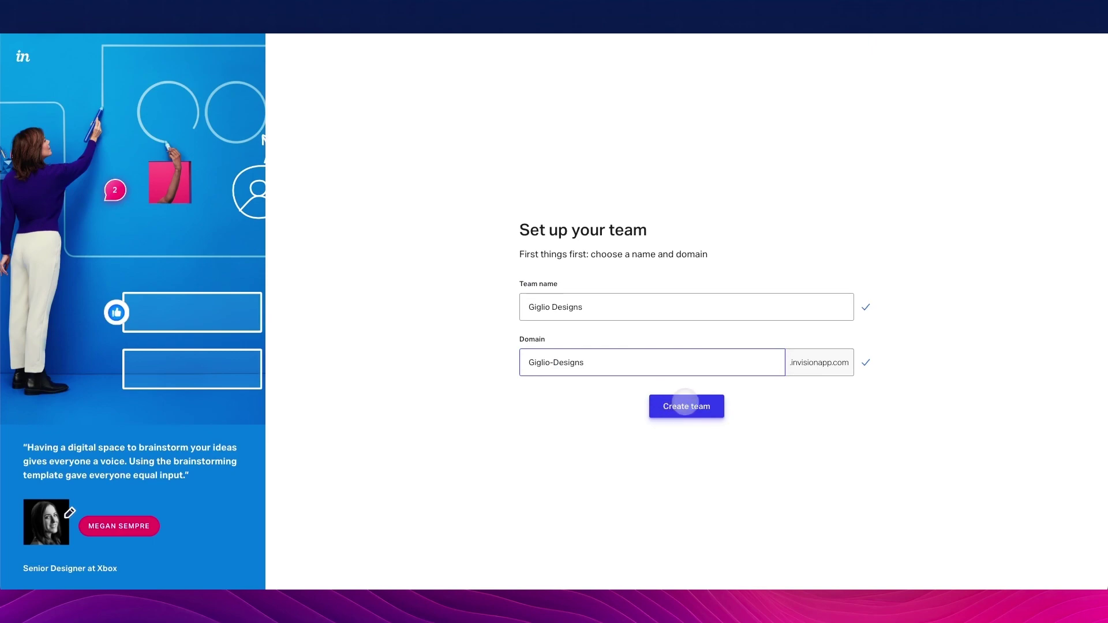
{"action": "left_click", "coordinate": [685, 404]}
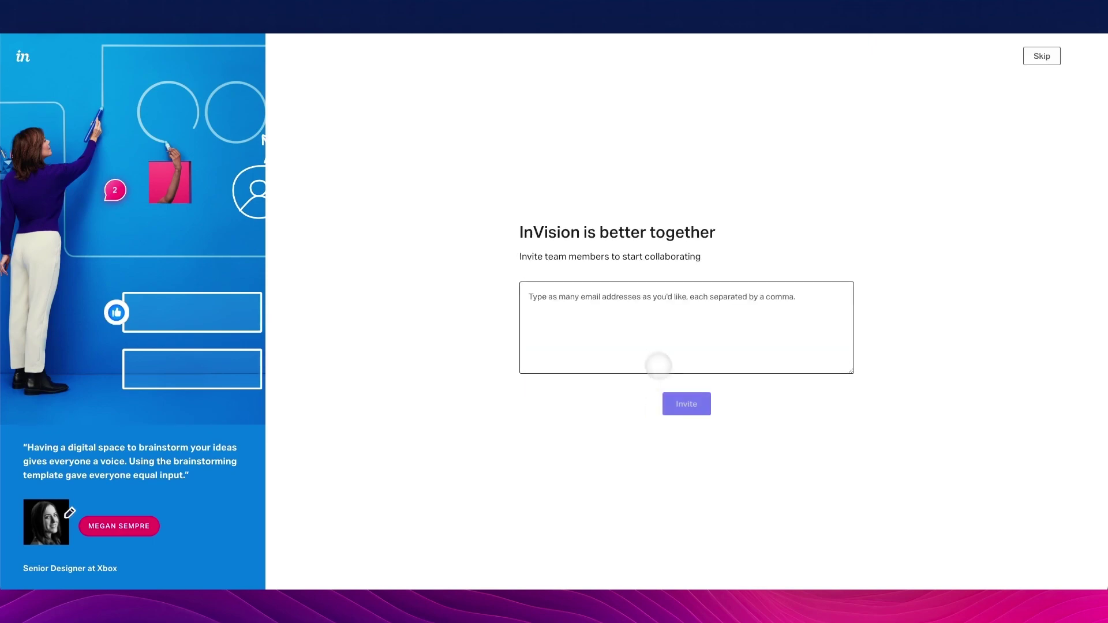
Focus the teammate invite box on the invite-team-members page
{"action": "left_click", "coordinate": [619, 296]}
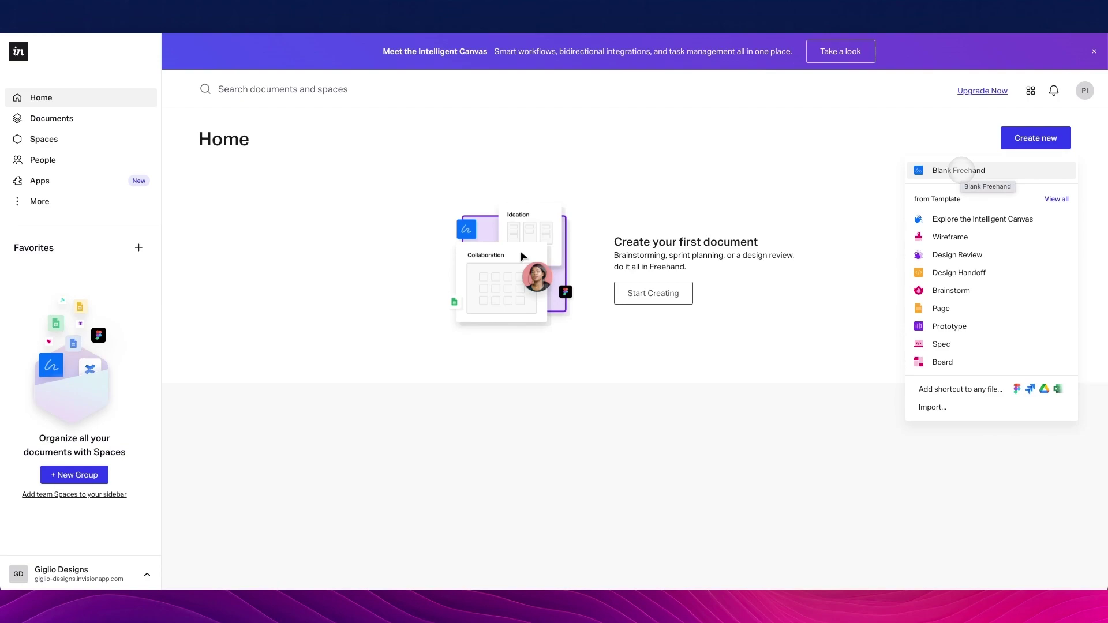
Create a new Blank Freehand board from the Create new menu
{"action": "left_click", "coordinate": [960, 170]}
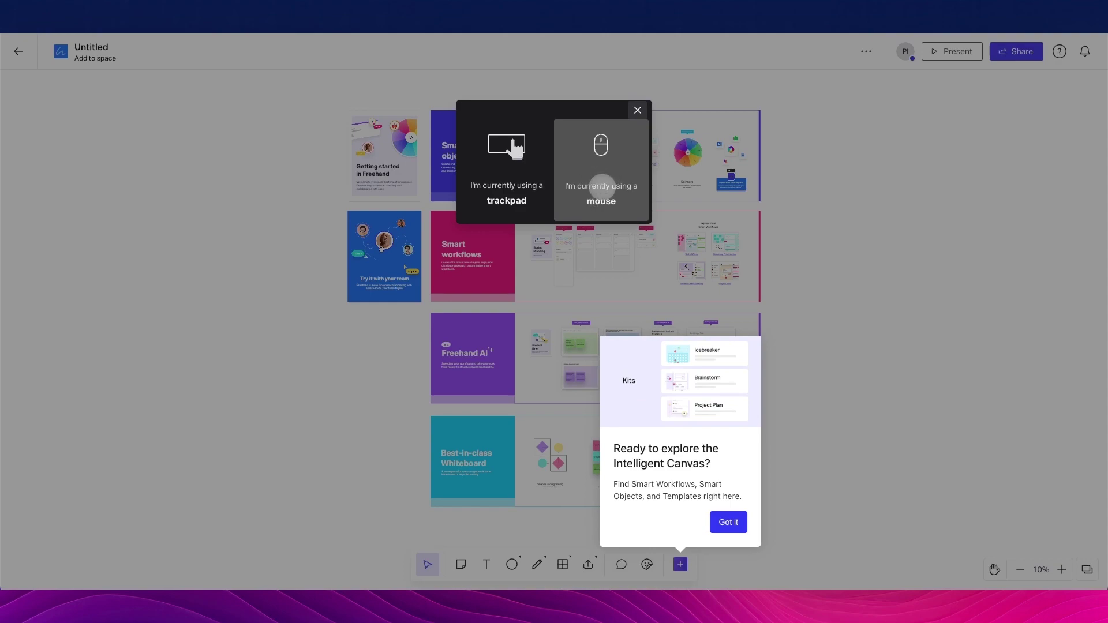
Answer the tour's trackpad-or-mouse question with mouse, then pan around the board
{"action": "left_click", "coordinate": [602, 186]}
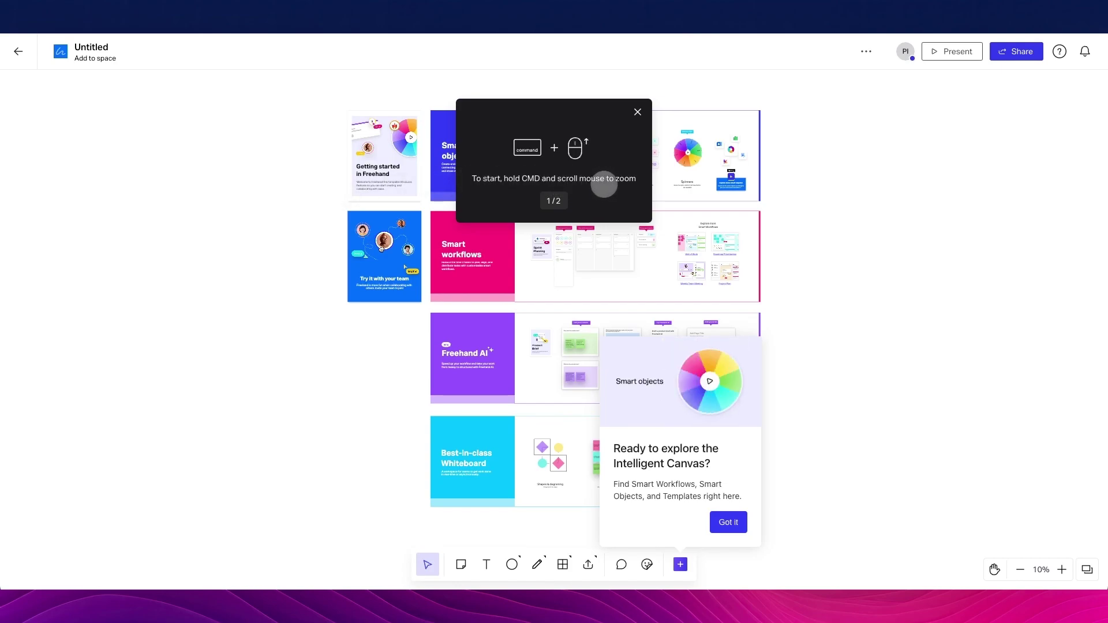
{"action": "scroll", "coordinate": [423, 240], "scroll_direction": "down", "scroll_amount": 1}
{"action": "scroll", "coordinate": [423, 240], "scroll_direction": "up", "scroll_amount": 5}
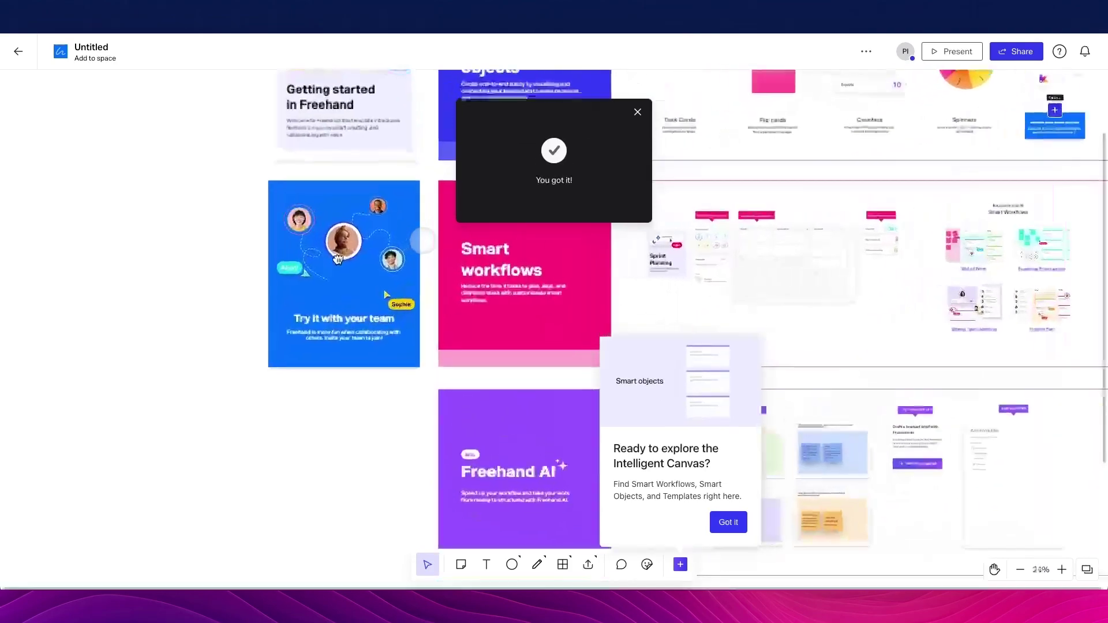
{"action": "scroll", "coordinate": [423, 241], "scroll_direction": "down", "scroll_amount": 3}
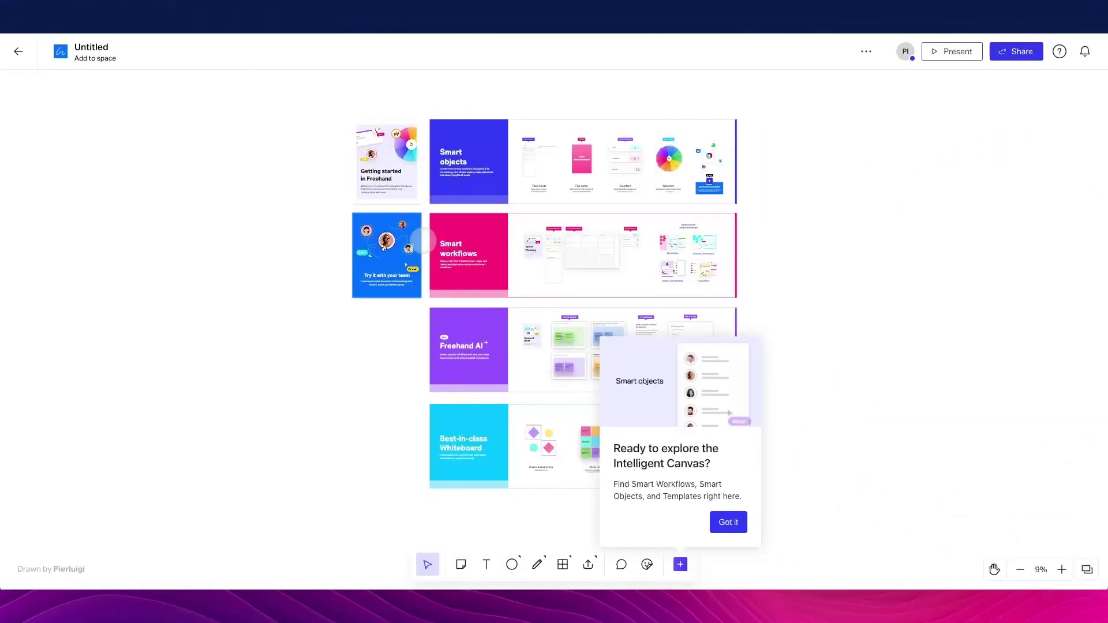
{"action": "left_click_drag", "start_coordinate": [655, 245], "coordinate": [643, 229]}
{"action": "left_click_drag", "start_coordinate": [372, 232], "coordinate": [137, 355]}
{"action": "scroll", "coordinate": [250, 294], "scroll_direction": "up", "scroll_amount": 2}
{"action": "scroll", "coordinate": [250, 295], "scroll_direction": "up", "scroll_amount": 3}
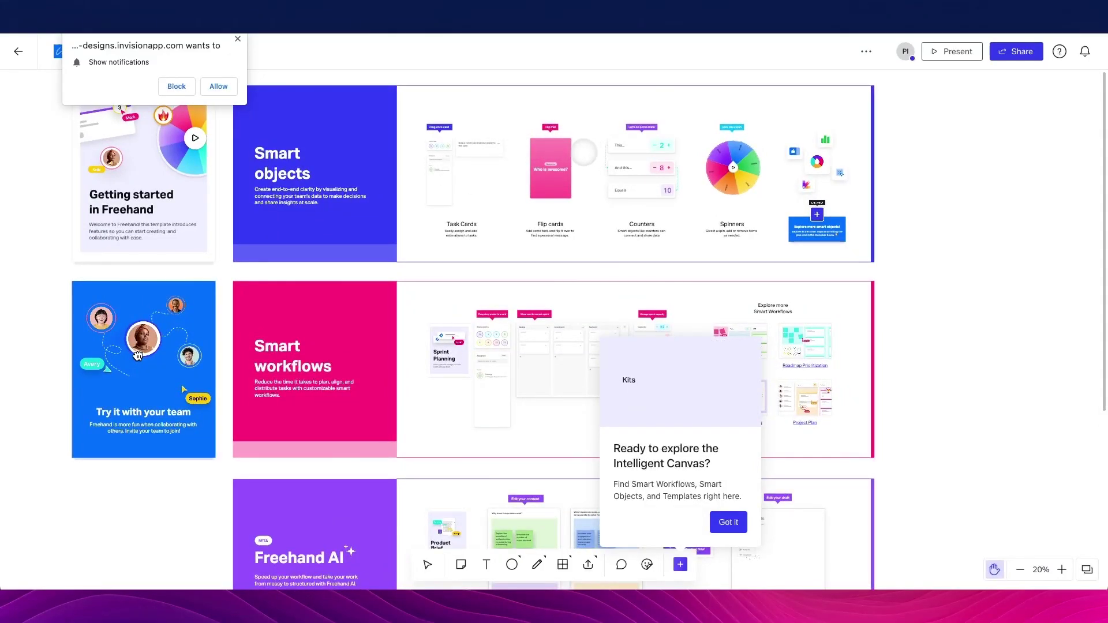
{"action": "scroll", "coordinate": [138, 356], "scroll_direction": "right", "scroll_amount": 5}
{"action": "scroll", "coordinate": [137, 355], "scroll_direction": "up", "scroll_amount": 3}
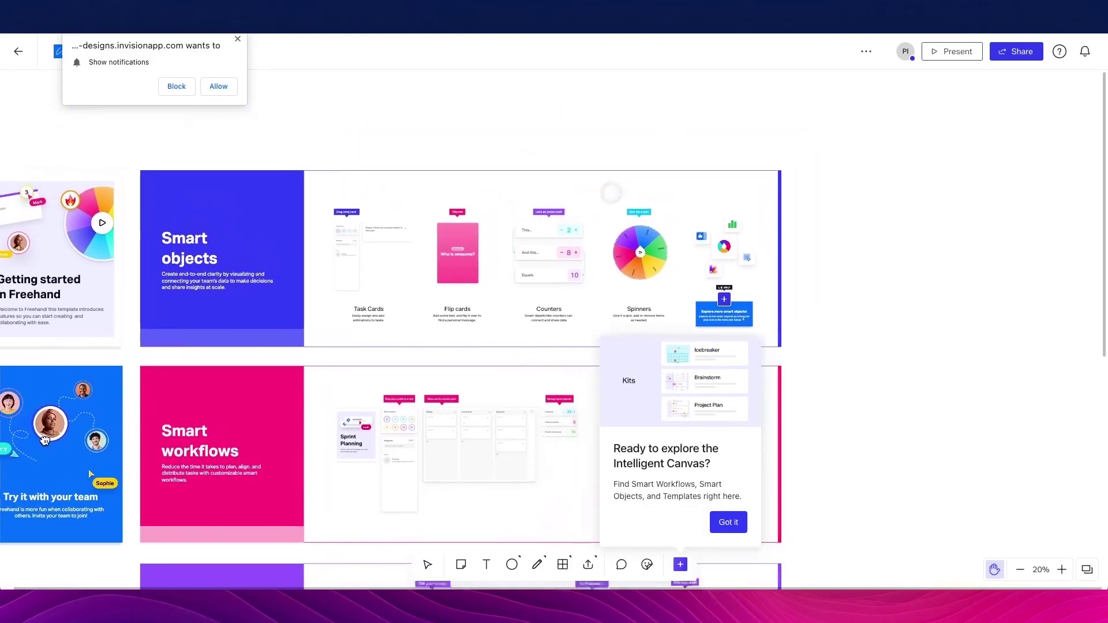
{"action": "scroll", "coordinate": [323, 312], "scroll_direction": "right", "scroll_amount": 4}
{"action": "scroll", "coordinate": [323, 311], "scroll_direction": "left", "scroll_amount": 4}
{"action": "scroll", "coordinate": [323, 312], "scroll_direction": "down", "scroll_amount": 1}
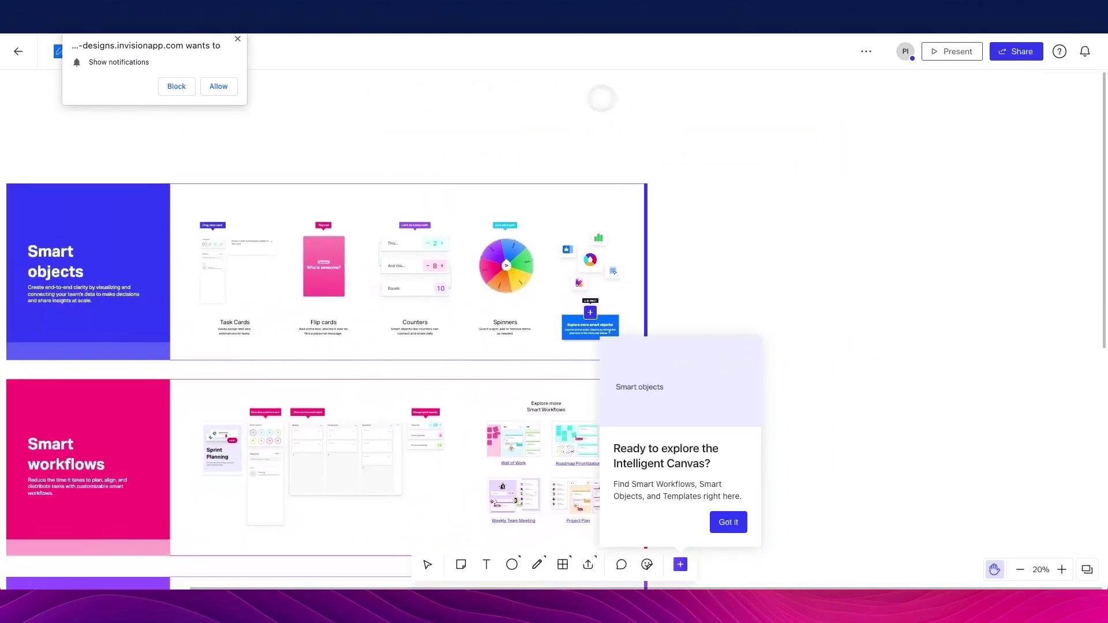
Dismiss the notification prompt and pan to view the Getting started cards and Smart objects row
{"action": "left_click", "coordinate": [237, 39]}
{"action": "scroll", "coordinate": [638, 136], "scroll_direction": "left", "scroll_amount": 3}
{"action": "left_click_drag", "start_coordinate": [639, 136], "coordinate": [733, 250]}
{"action": "scroll", "coordinate": [733, 249], "scroll_direction": "right", "scroll_amount": 4}
{"action": "scroll", "coordinate": [733, 249], "scroll_direction": "down", "scroll_amount": 5}
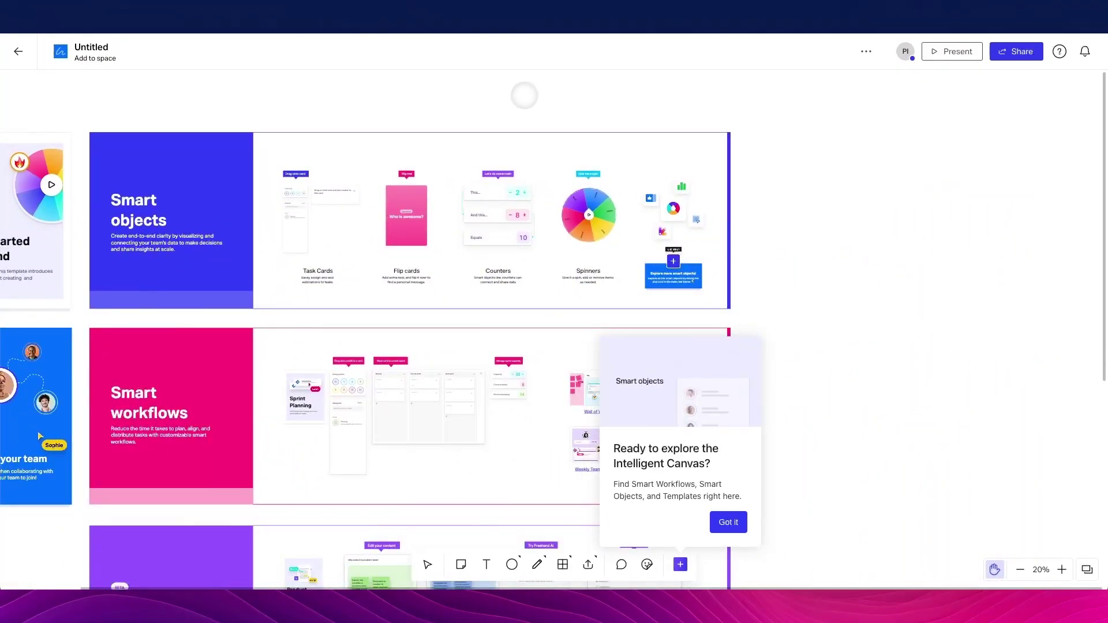
{"action": "scroll", "coordinate": [522, 94], "scroll_direction": "left", "scroll_amount": 4}
{"action": "scroll", "coordinate": [553, 328], "scroll_direction": "left", "scroll_amount": 4}
{"action": "scroll", "coordinate": [553, 329], "scroll_direction": "down", "scroll_amount": 2}
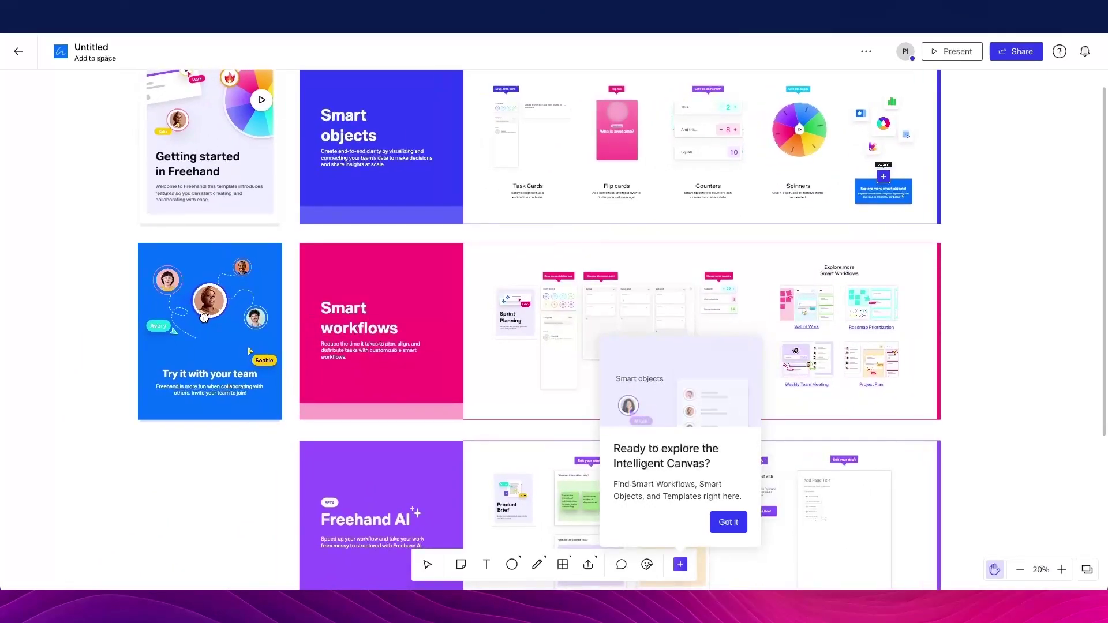
{"action": "scroll", "coordinate": [553, 329], "scroll_direction": "left", "scroll_amount": 2}
{"action": "scroll", "coordinate": [554, 329], "scroll_direction": "up", "scroll_amount": 3}
{"action": "scroll", "coordinate": [554, 329], "scroll_direction": "right", "scroll_amount": 5}
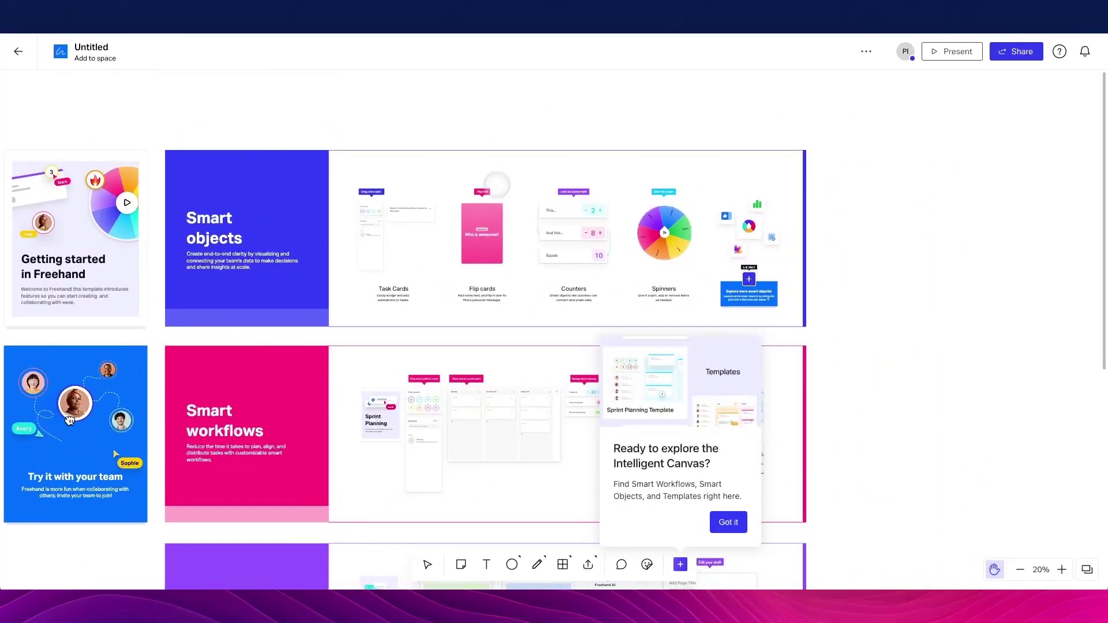
{"action": "scroll", "coordinate": [519, 179], "scroll_direction": "up", "scroll_amount": 5}
{"action": "scroll", "coordinate": [487, 168], "scroll_direction": "down", "scroll_amount": 7}
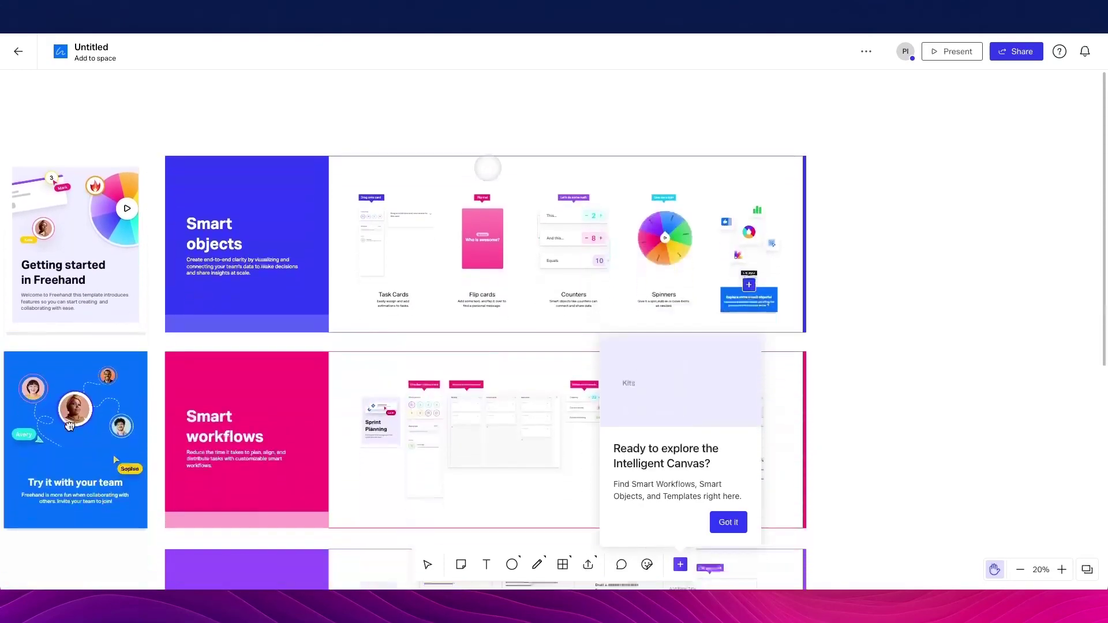
{"action": "scroll", "coordinate": [486, 171], "scroll_direction": "up", "scroll_amount": 1}
{"action": "mouse_move", "coordinate": [1, 315]}
{"action": "left_mouse_down"}
{"action": "mouse_move", "coordinate": [156, 438]}
{"action": "mouse_move", "coordinate": [81, 448]}
{"action": "mouse_move", "coordinate": [53, 356]}
{"action": "mouse_move", "coordinate": [44, 217]}
{"action": "left_mouse_up"}
{"action": "scroll", "coordinate": [44, 217], "scroll_direction": "up", "scroll_amount": 5}
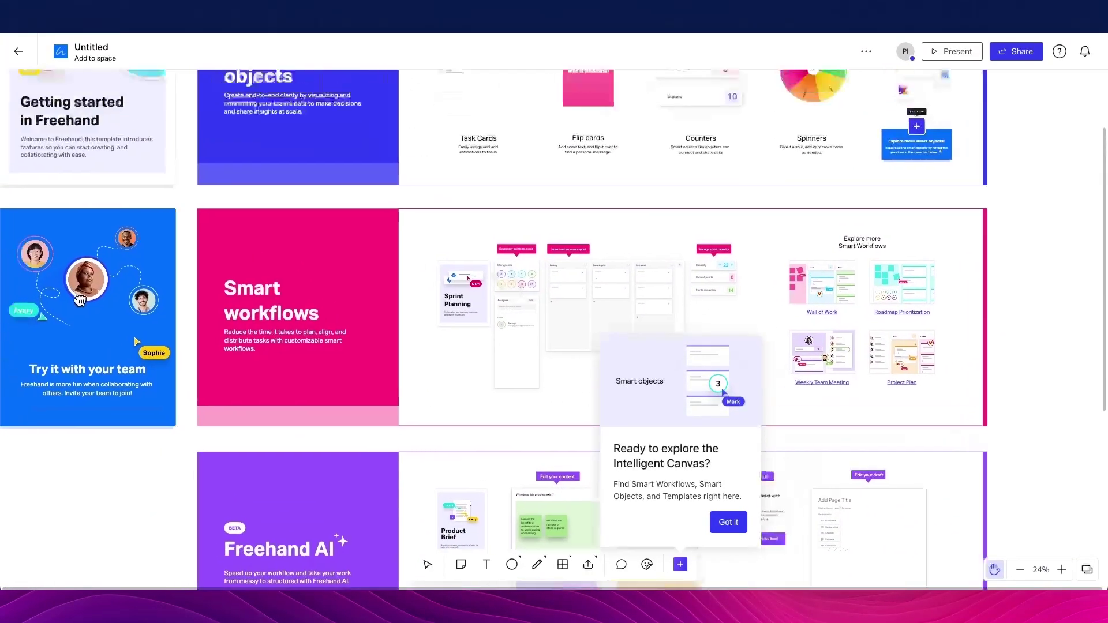
{"action": "scroll", "coordinate": [44, 217], "scroll_direction": "up", "scroll_amount": 4}
{"action": "scroll", "coordinate": [346, 207], "scroll_direction": "up", "scroll_amount": 3}
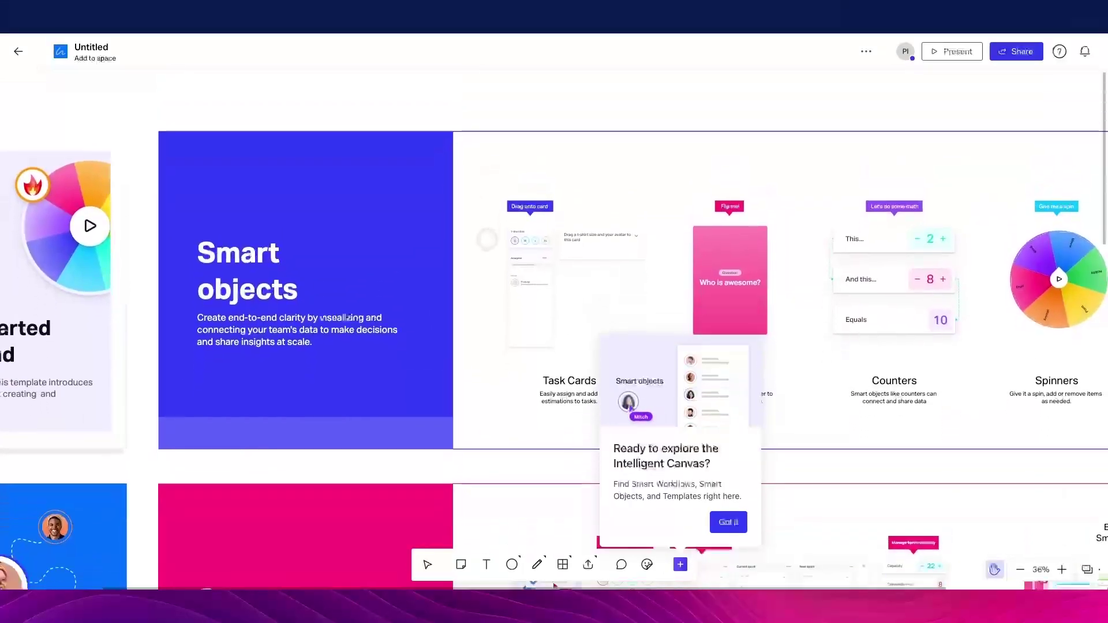
{"action": "scroll", "coordinate": [554, 323], "scroll_direction": "right", "scroll_amount": 2}
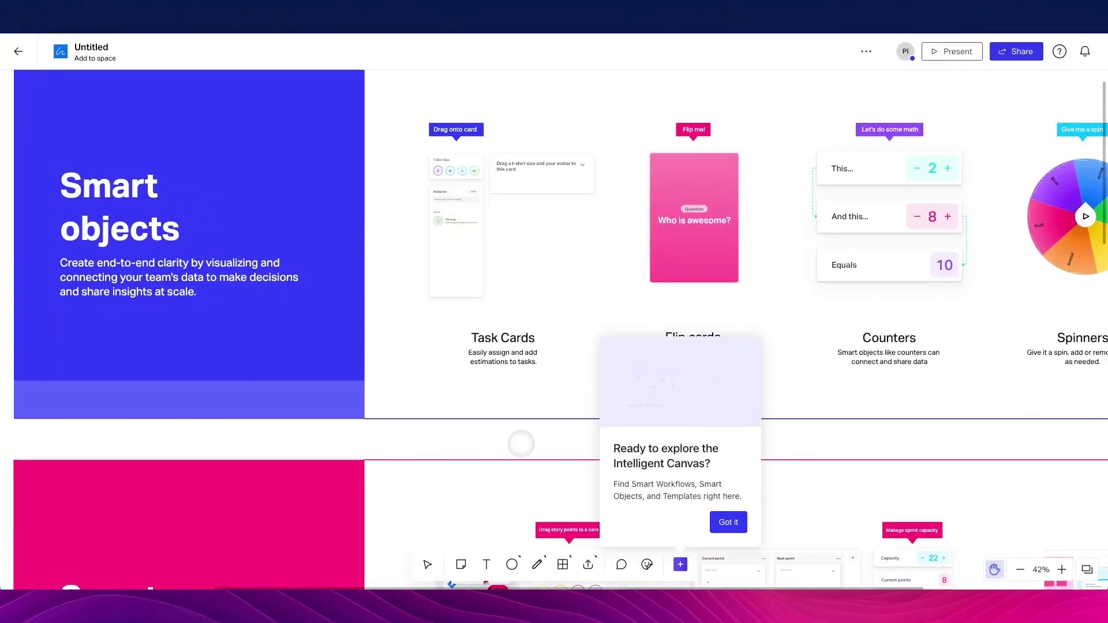
{"action": "left_click_drag", "start_coordinate": [495, 437], "coordinate": [417, 408]}
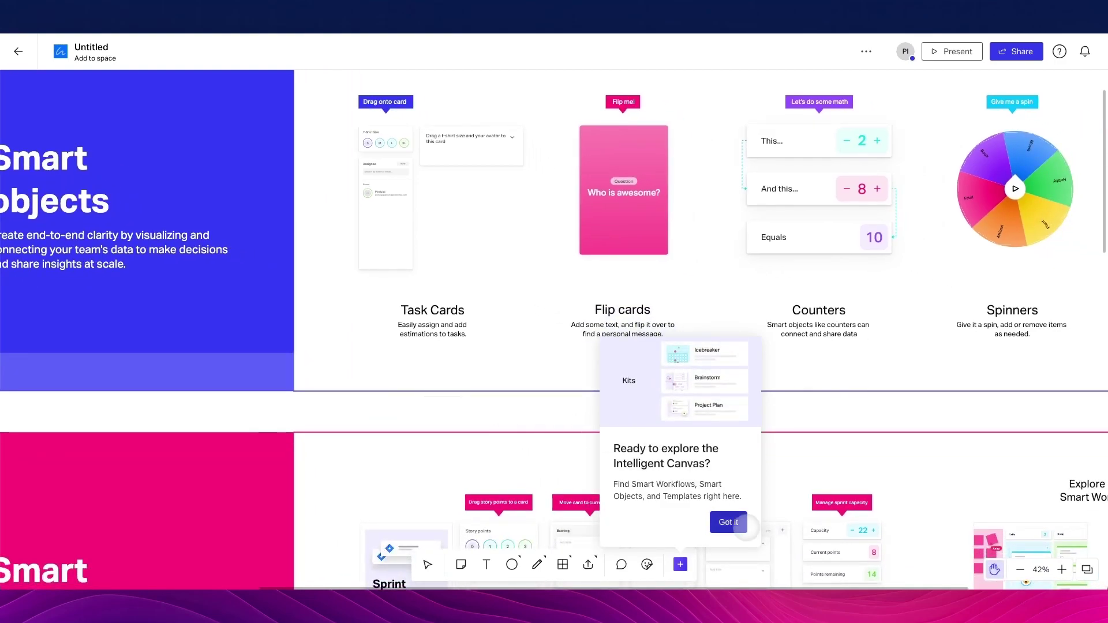
Dismiss the onboarding tips and pan to an empty stretch of the board
{"action": "left_click", "coordinate": [728, 521]}
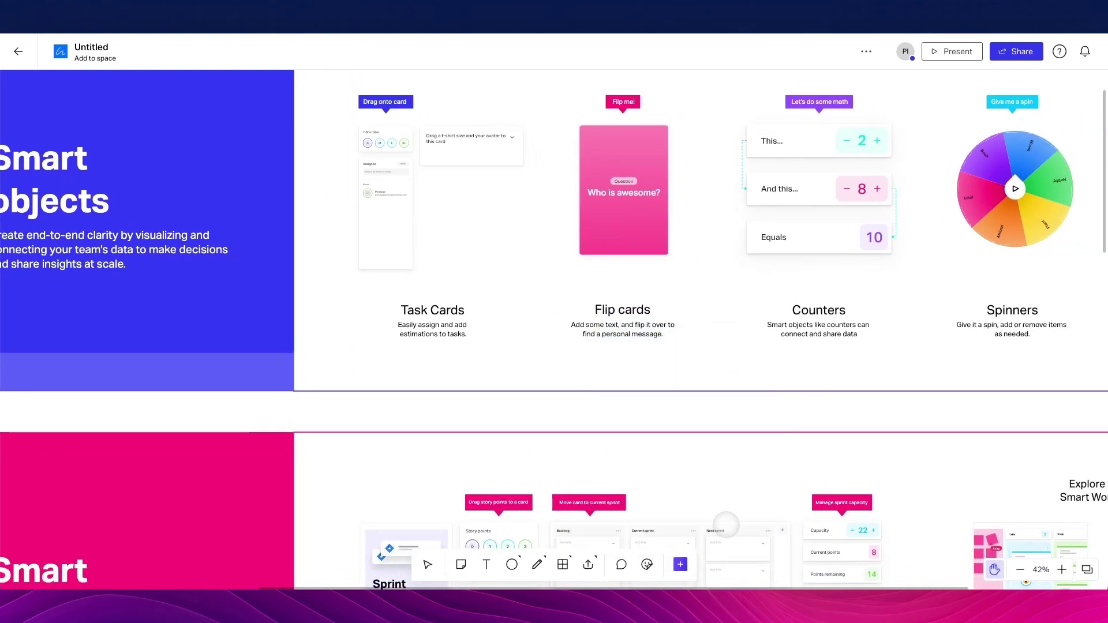
{"action": "scroll", "coordinate": [575, 446], "scroll_direction": "right", "scroll_amount": 2}
{"action": "left_click_drag", "start_coordinate": [575, 446], "coordinate": [531, 452]}
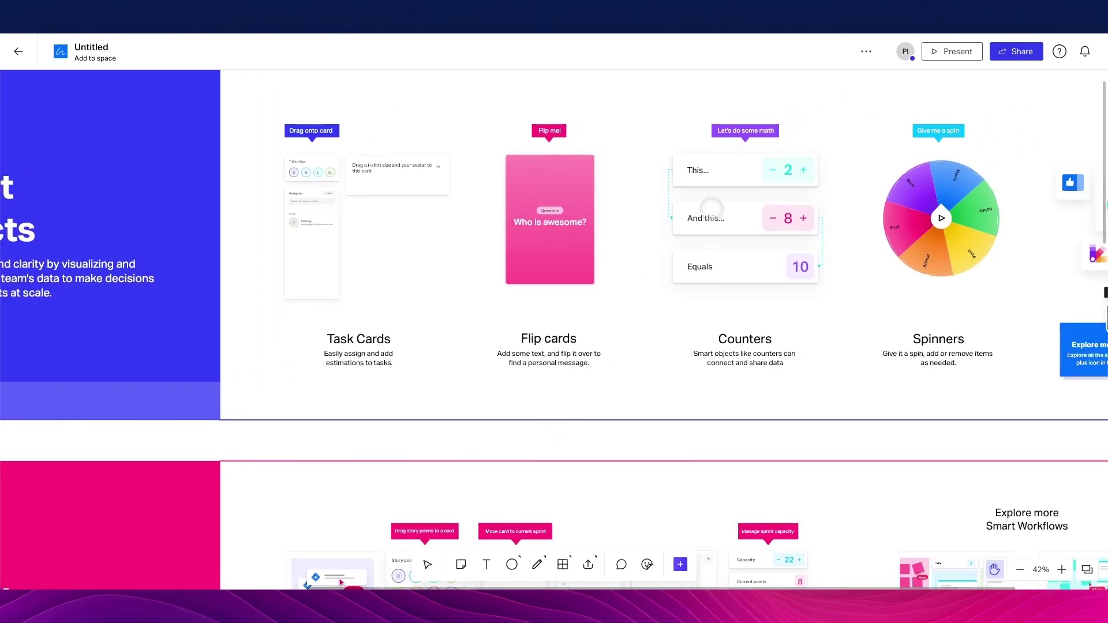
{"action": "scroll", "coordinate": [710, 207], "scroll_direction": "up", "scroll_amount": 10}
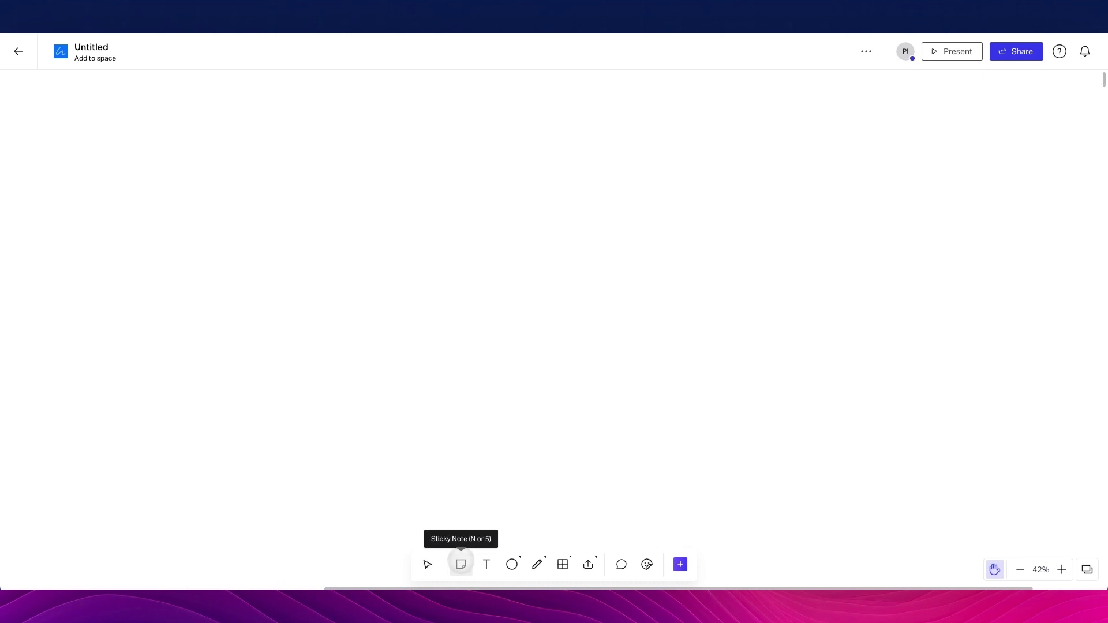
Allow notifications and drag out a blue sticky note with a '- List 1' bullet and an empty second bullet
{"action": "left_click", "coordinate": [461, 565]}
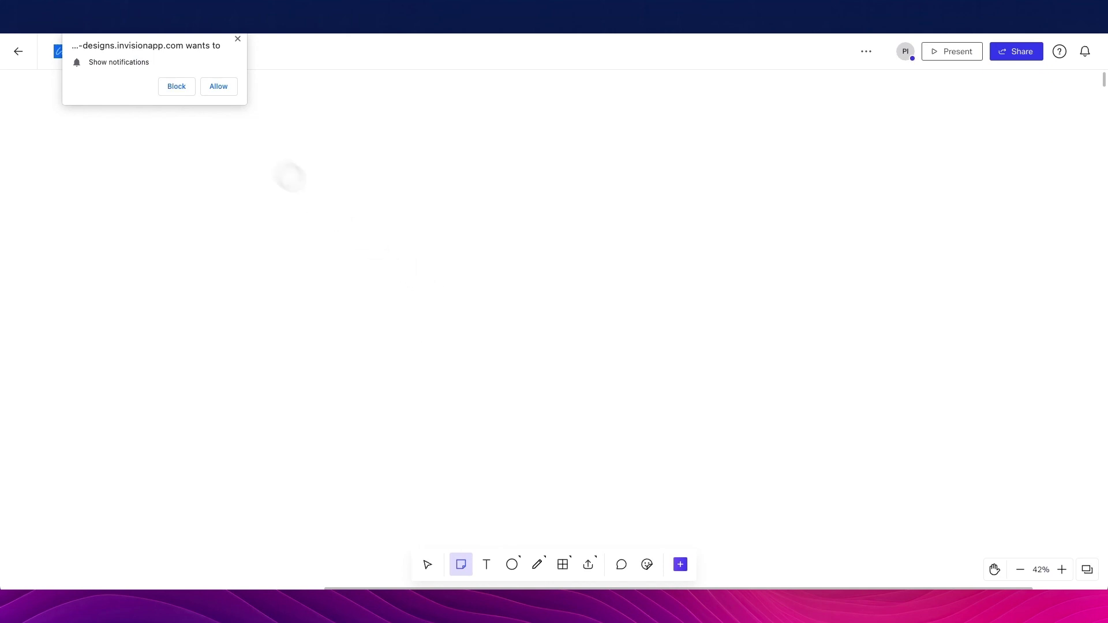
{"action": "left_click", "coordinate": [220, 83]}
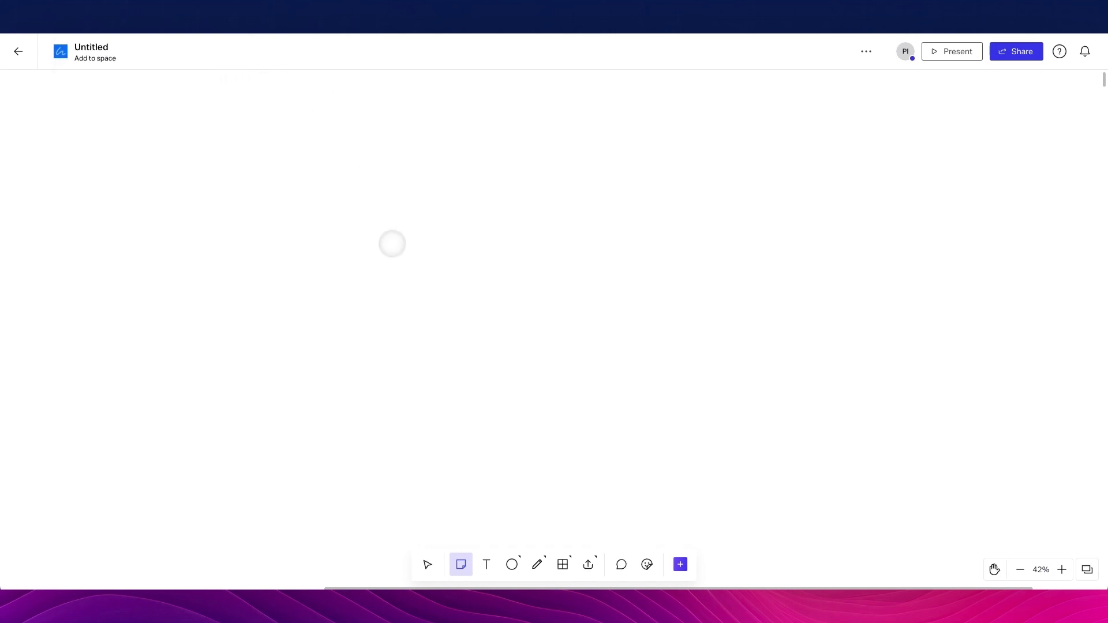
{"action": "left_click_drag", "start_coordinate": [293, 139], "coordinate": [546, 387]}
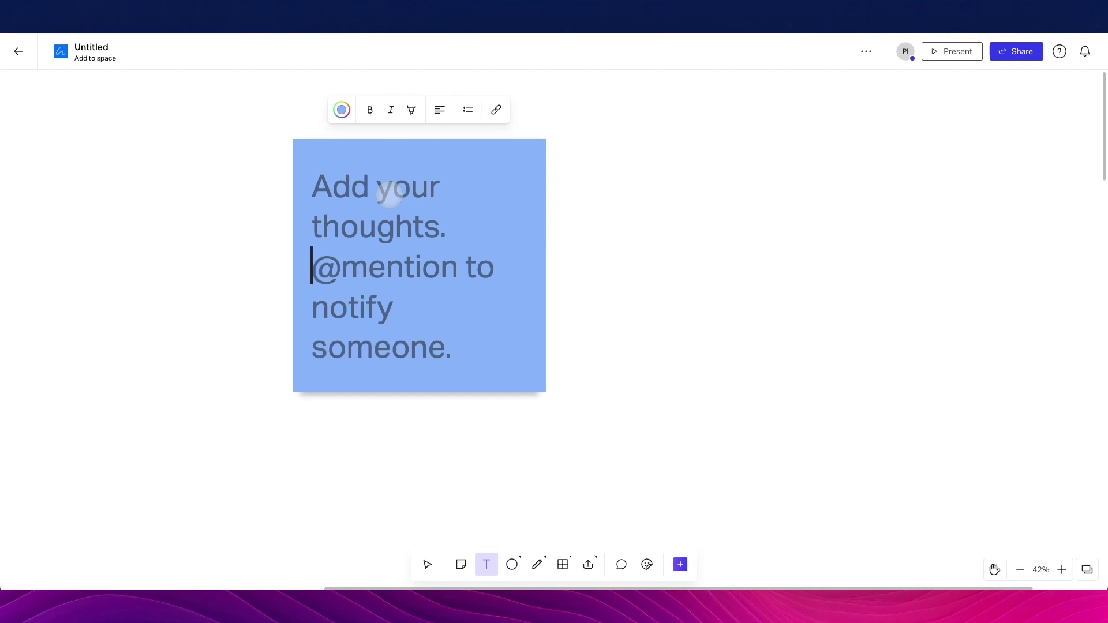
{"action": "type", "text": "List 1"}
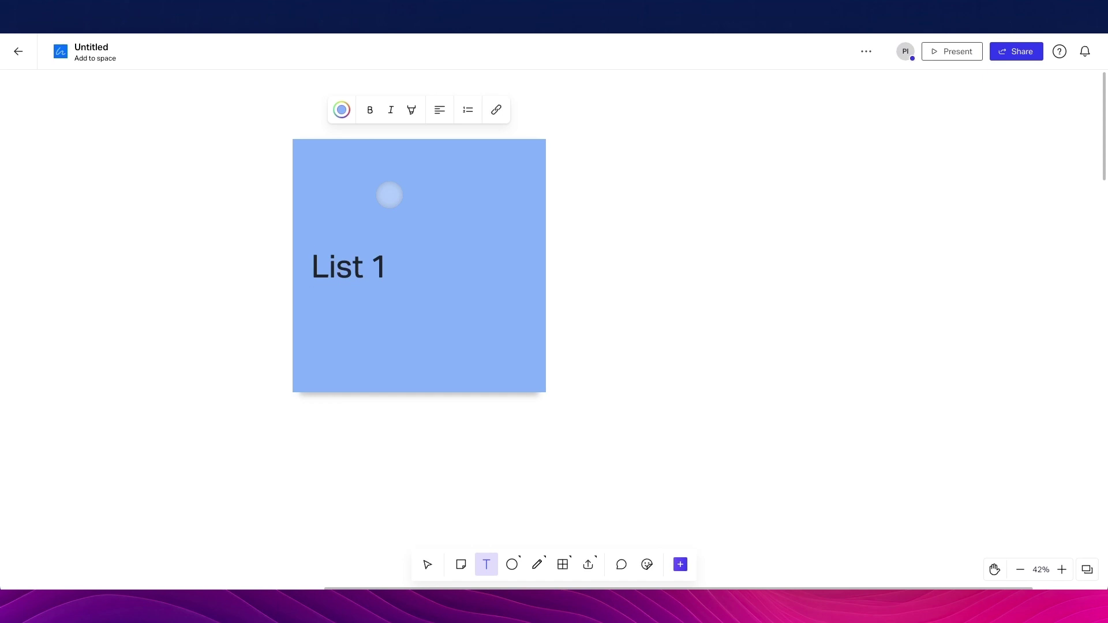
{"action": "type", "text": "-"}
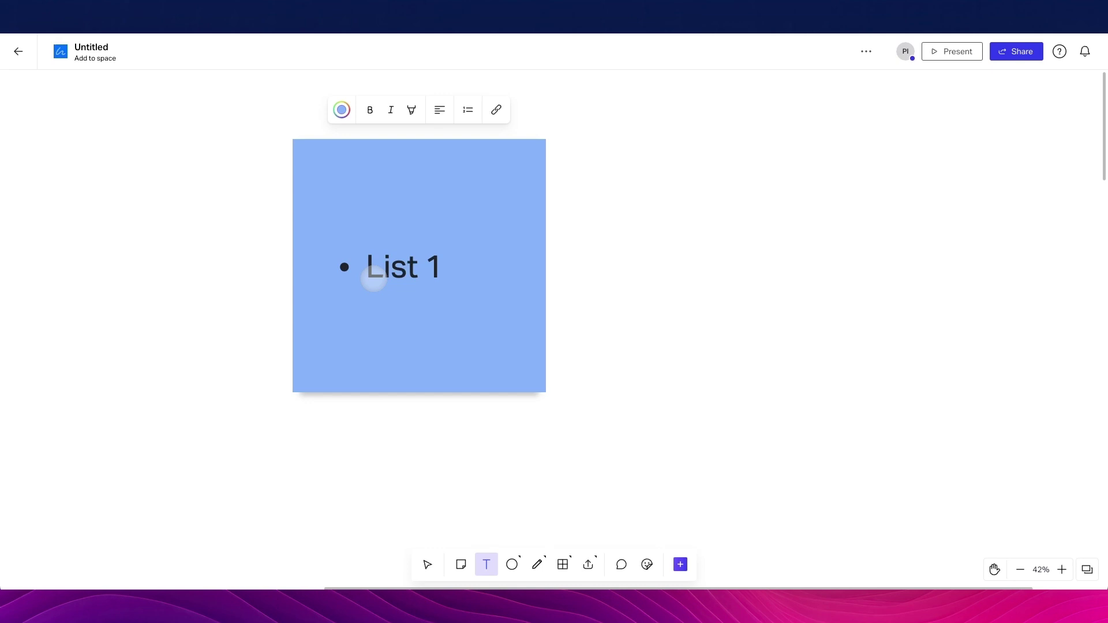
{"action": "key", "text": "Return"}
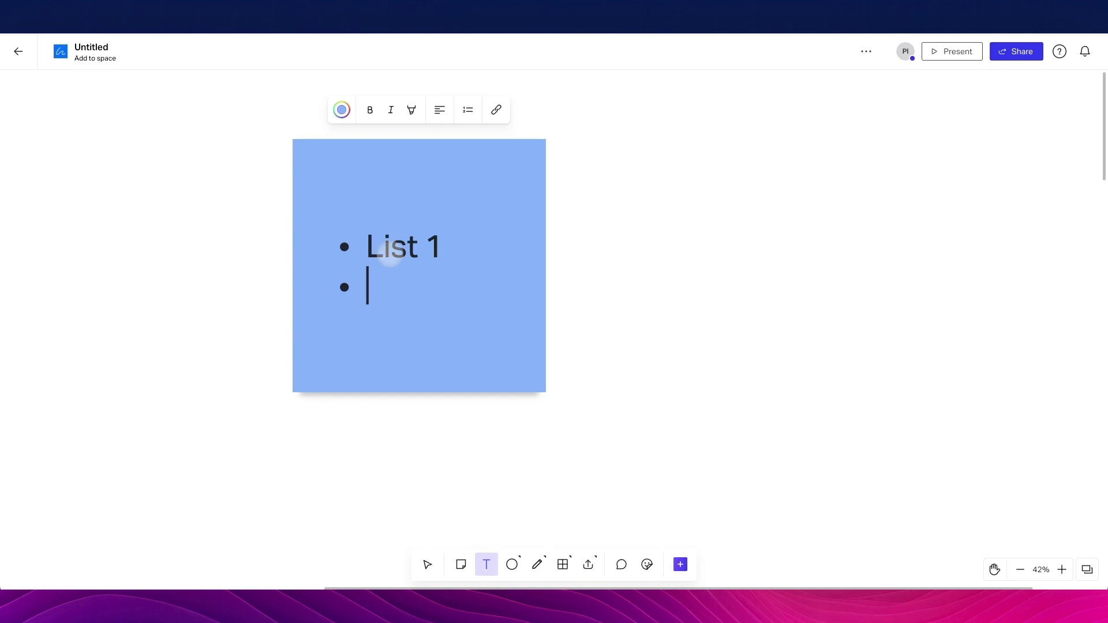
{"action": "key", "text": "Up"}
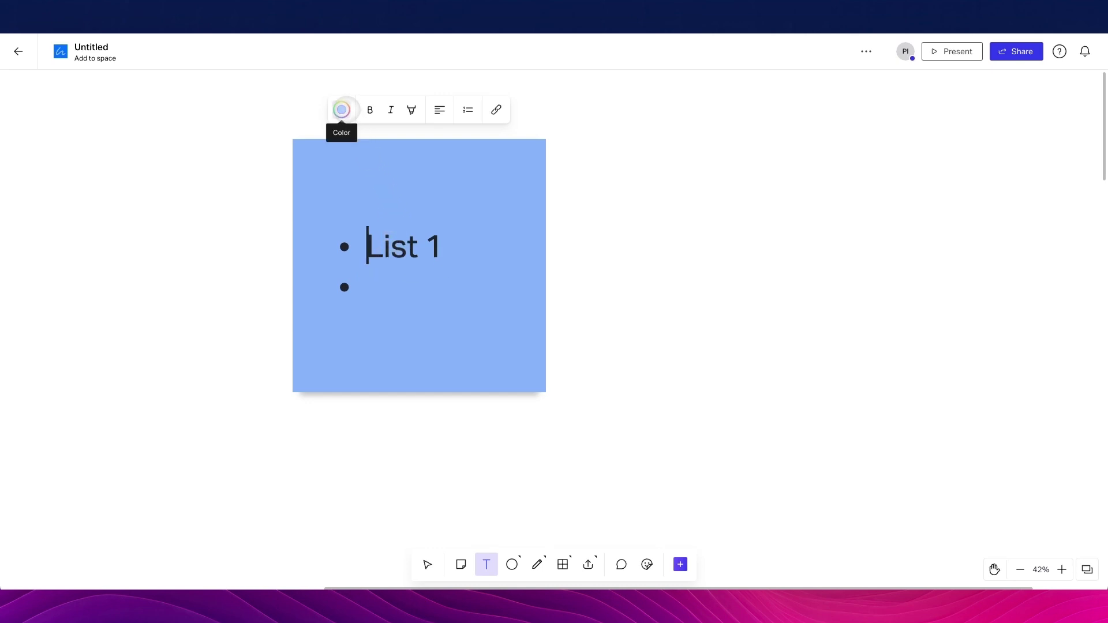
{"action": "scroll", "coordinate": [341, 109], "scroll_direction": "left", "scroll_amount": 3}
{"action": "scroll", "coordinate": [379, 116], "scroll_direction": "up", "scroll_amount": 3}
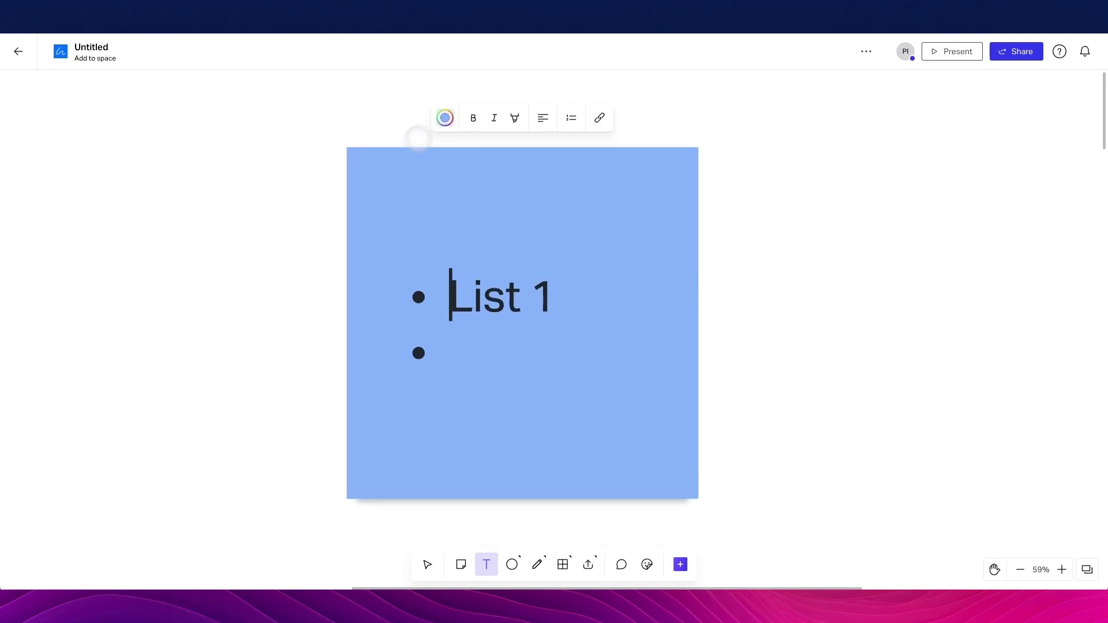
Try the sticky note in green, yellow, orange, pink and purple
{"action": "left_click", "coordinate": [444, 117]}
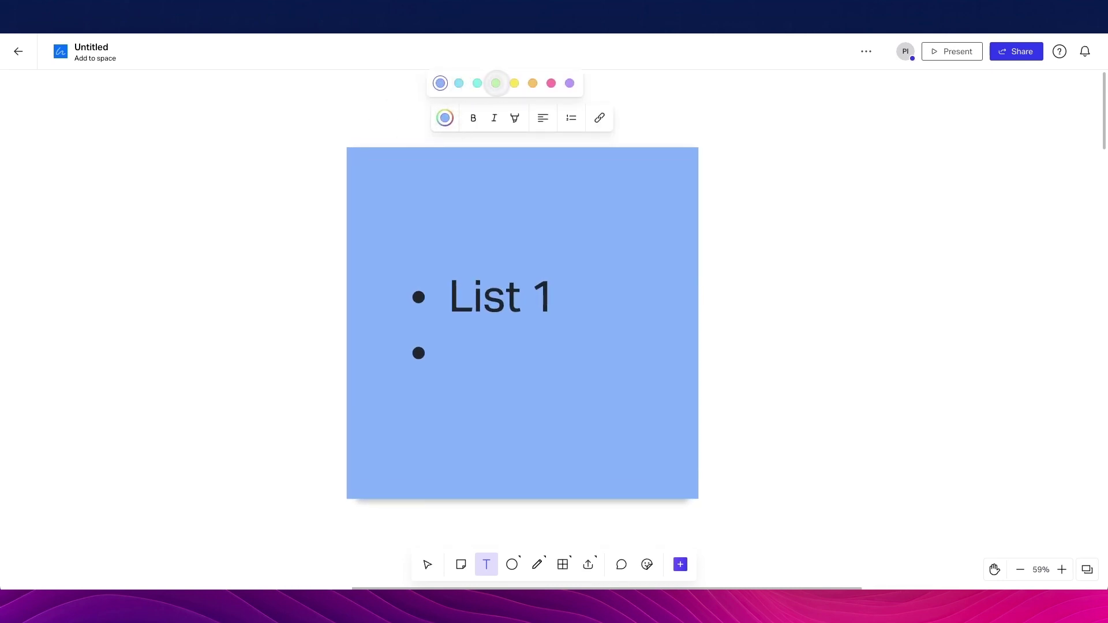
{"action": "left_click", "coordinate": [495, 83]}
{"action": "left_click", "coordinate": [514, 83]}
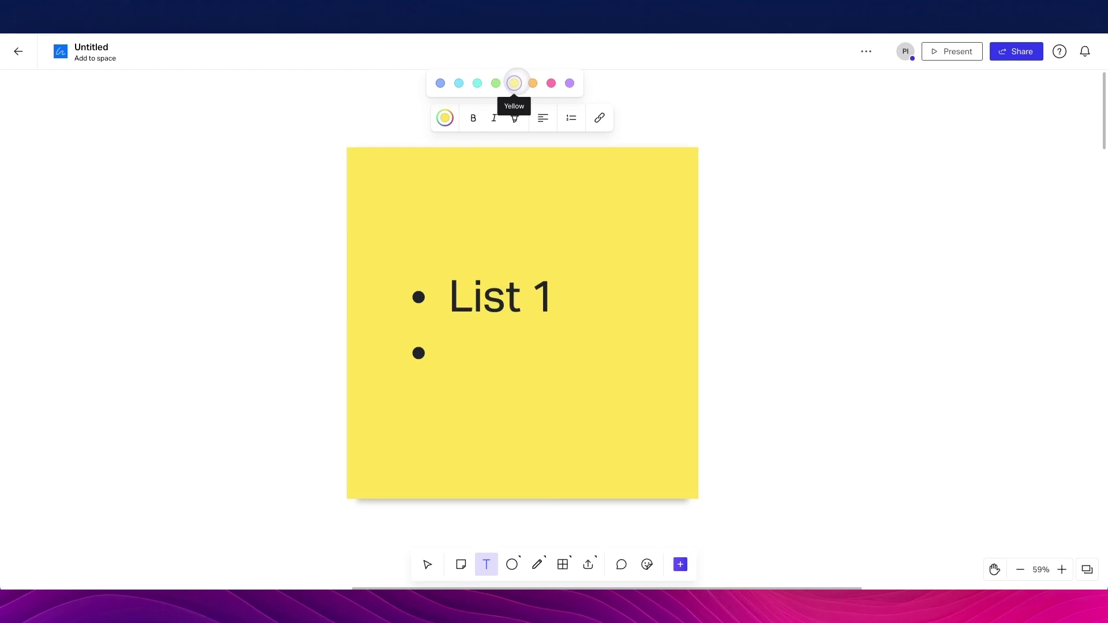
{"action": "left_click", "coordinate": [532, 83]}
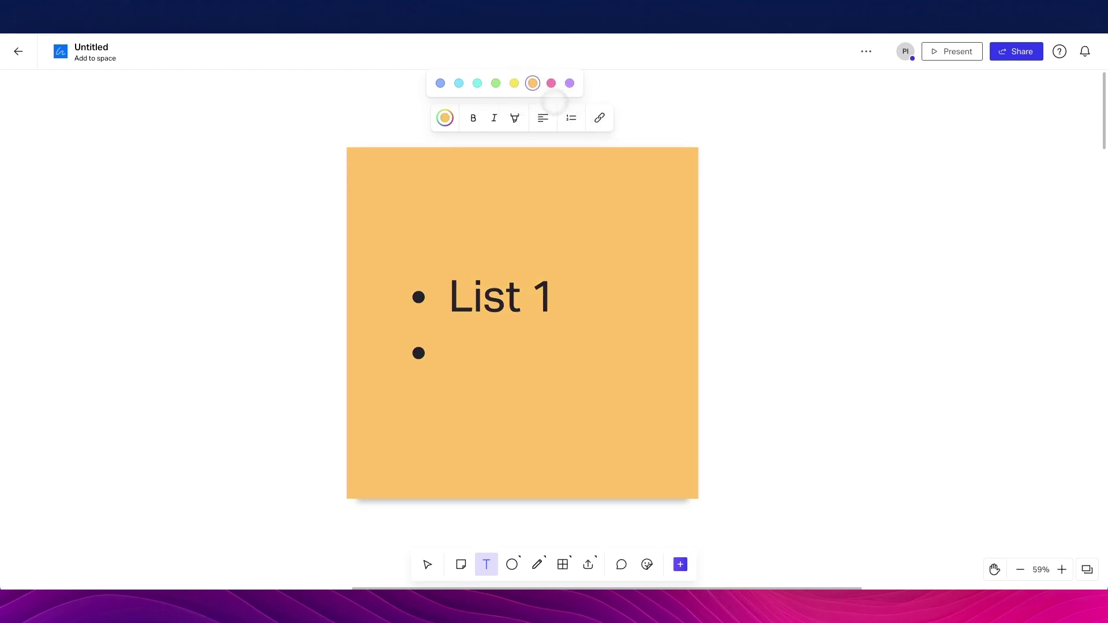
{"action": "left_click", "coordinate": [551, 83]}
{"action": "left_click", "coordinate": [569, 83]}
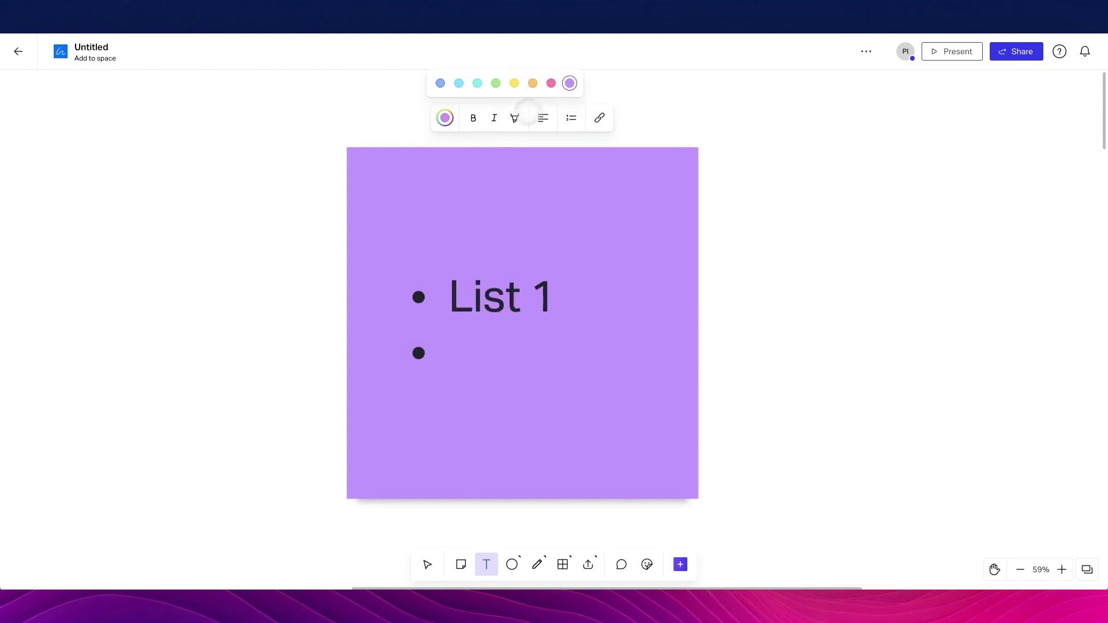
Make List 1 bold and italic and turn the note back to yellow
{"action": "triple_click", "coordinate": [521, 289]}
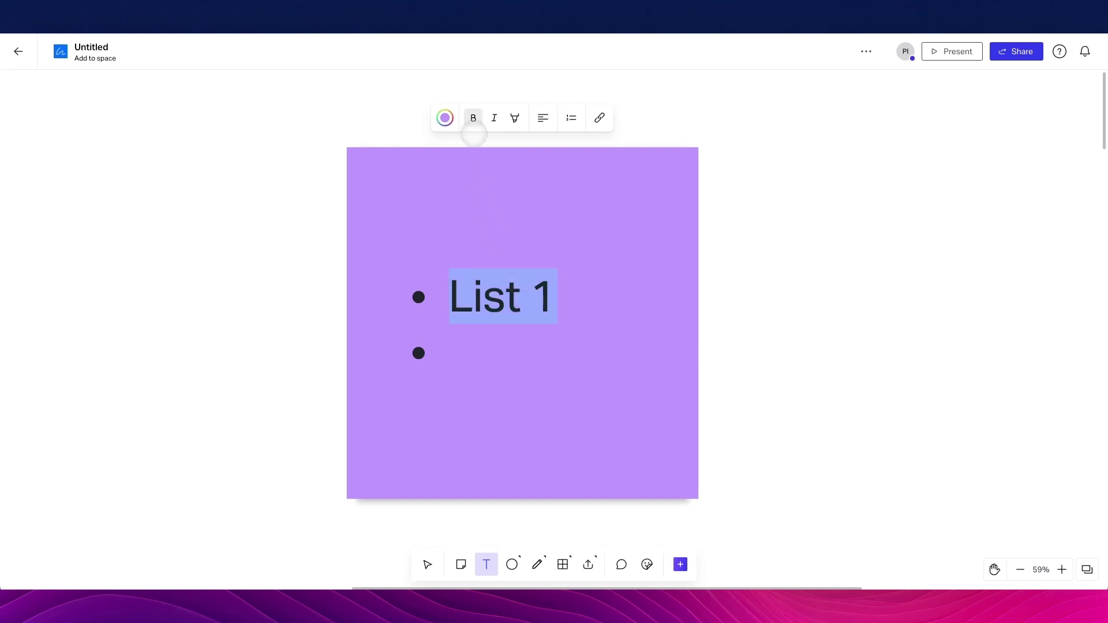
{"action": "left_click", "coordinate": [476, 116]}
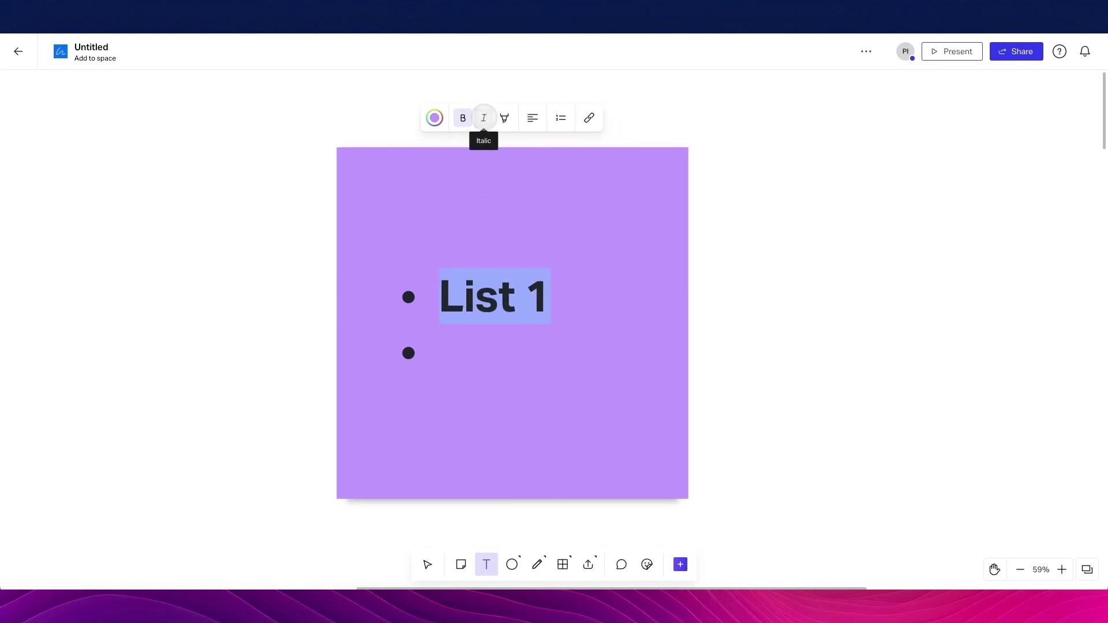
{"action": "left_click", "coordinate": [484, 117]}
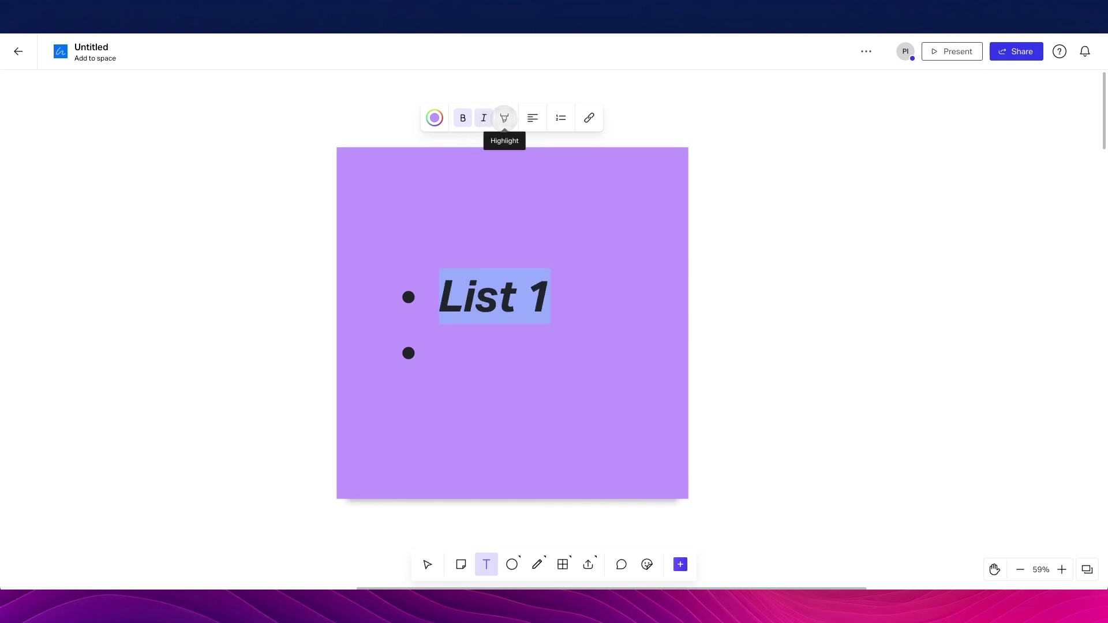
{"action": "left_click", "coordinate": [435, 118]}
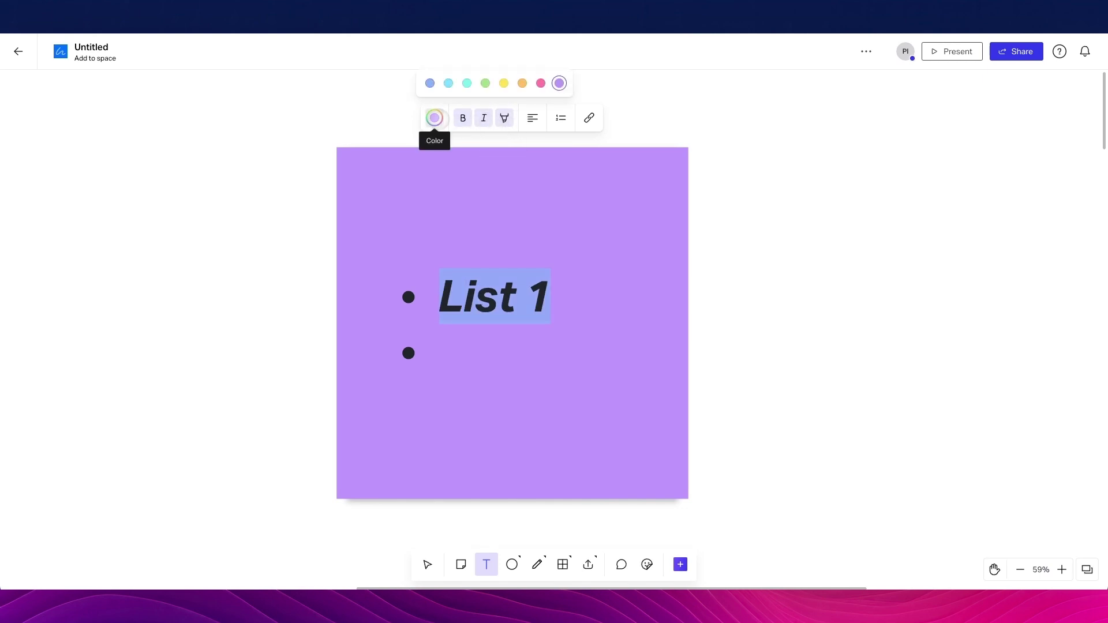
{"action": "left_click", "coordinate": [503, 83]}
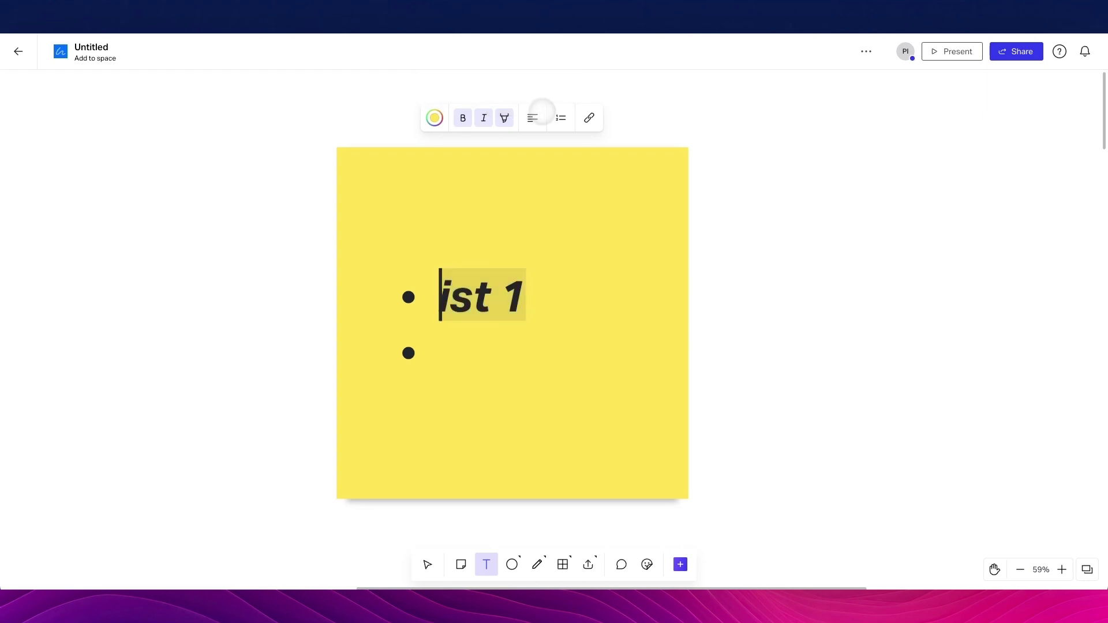
{"action": "type", "text": "L"}
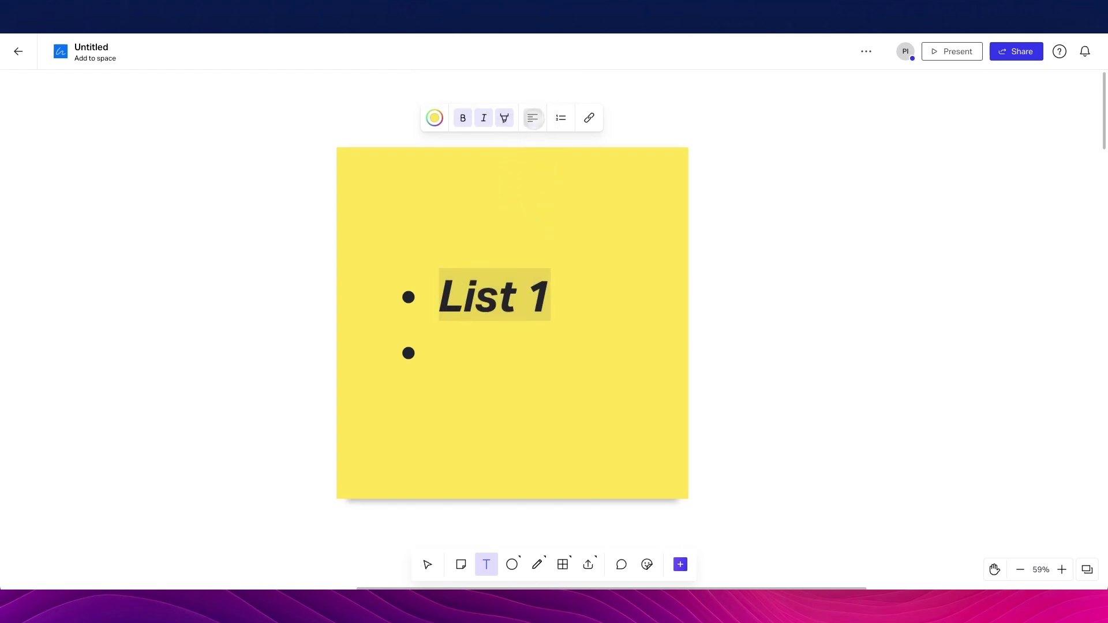
Remove List 1's bullet and the empty second line, then centre List 1
{"action": "left_click", "coordinate": [533, 118]}
{"action": "left_click", "coordinate": [554, 298]}
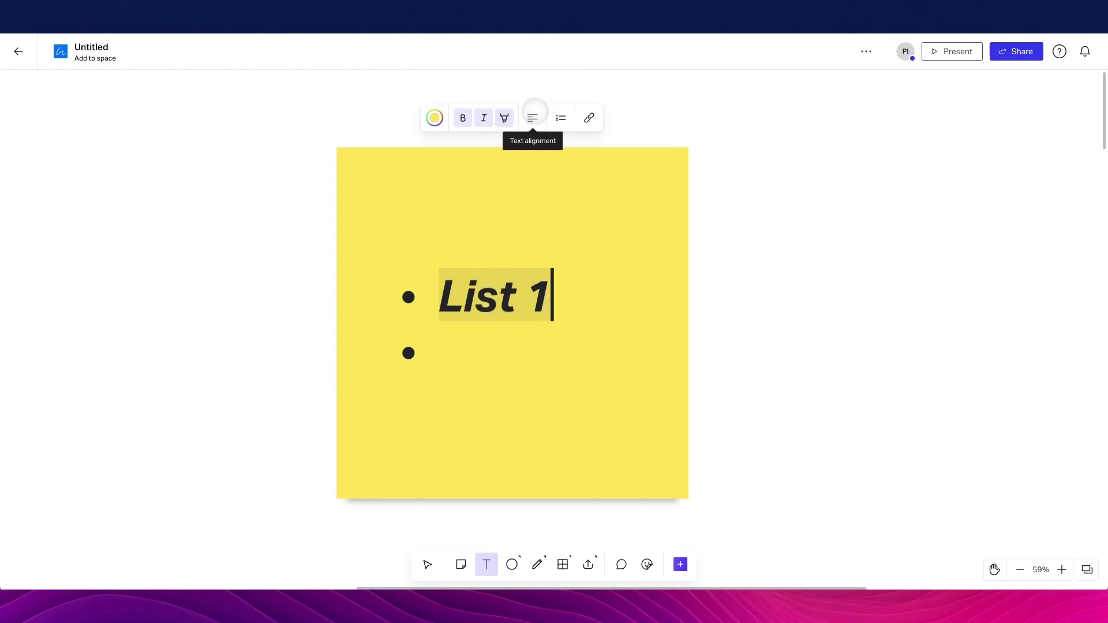
{"action": "left_click", "coordinate": [443, 296]}
{"action": "key", "text": "BackSpace"}
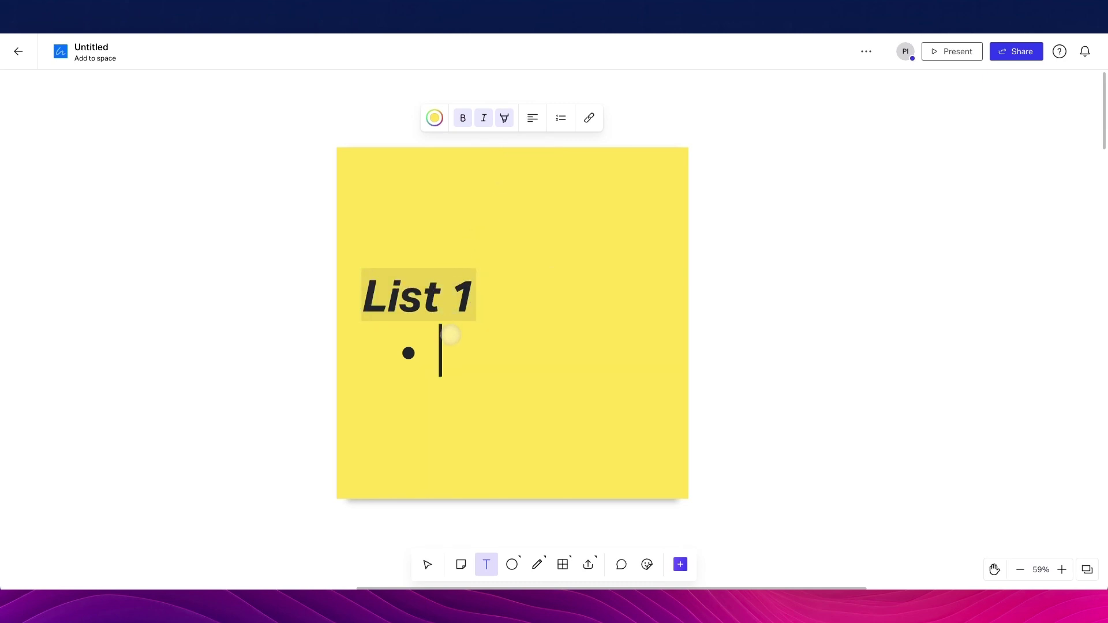
{"action": "key", "text": "BackSpace"}
{"action": "key", "text": "BackSpace"}
{"action": "triple_click", "coordinate": [453, 291]}
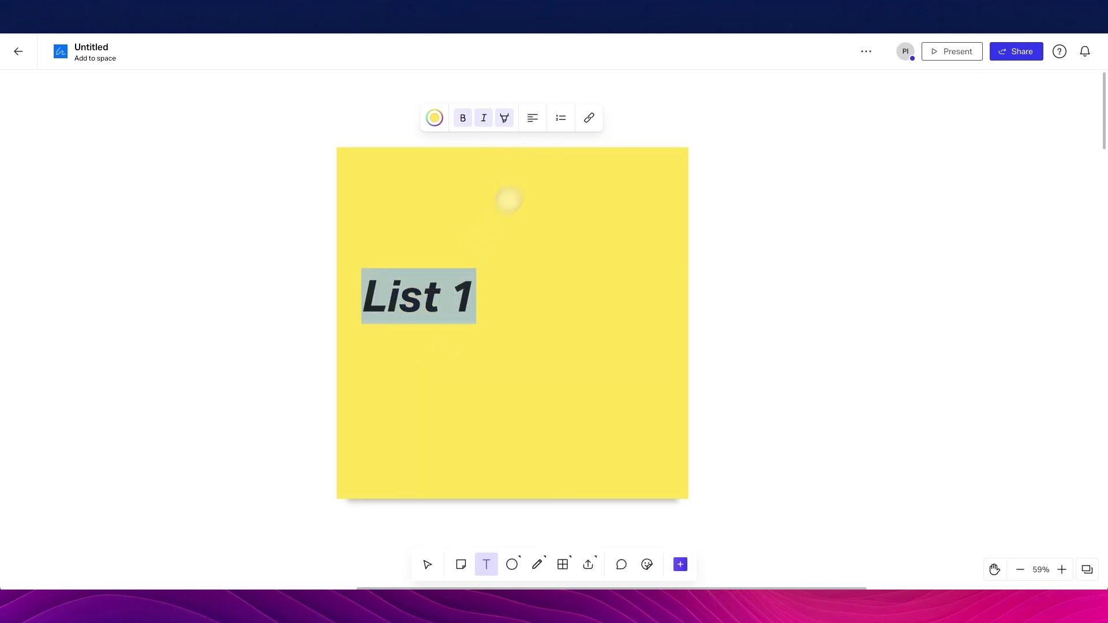
{"action": "left_click", "coordinate": [531, 119]}
{"action": "left_click", "coordinate": [546, 83]}
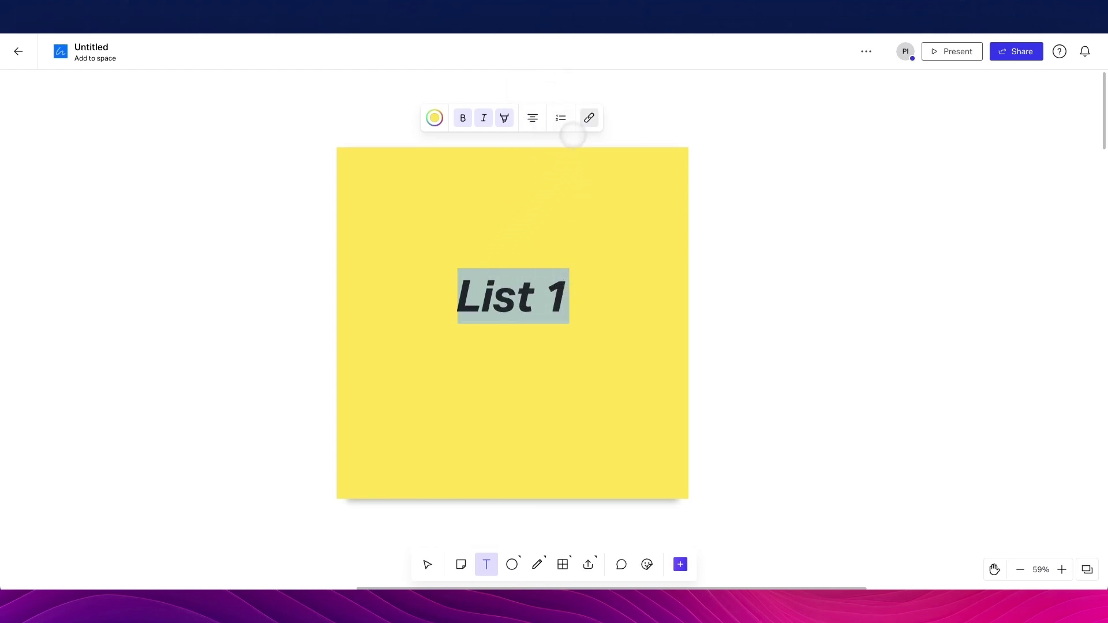
Turn List 1 into a numbered list item
{"action": "left_click", "coordinate": [567, 117]}
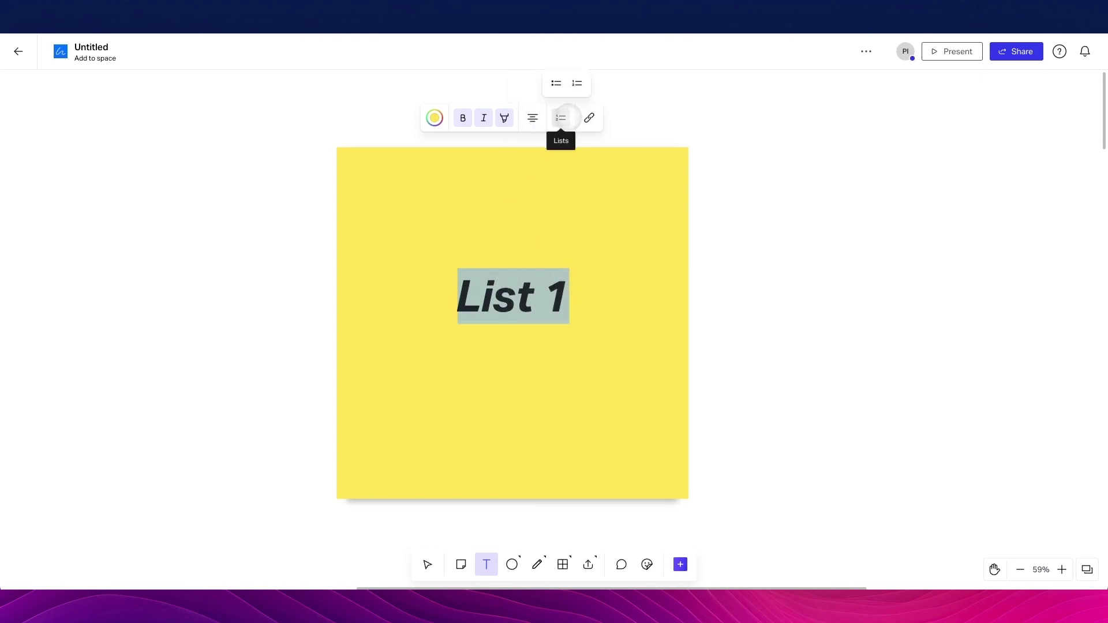
{"action": "left_click", "coordinate": [555, 85]}
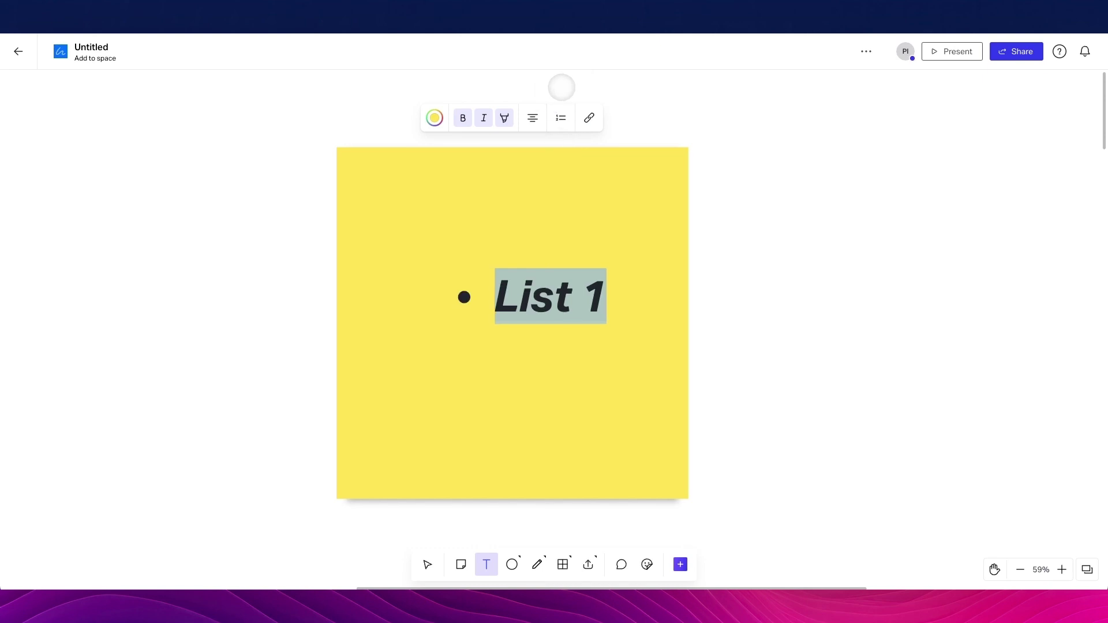
{"action": "left_click", "coordinate": [561, 117]}
{"action": "left_click", "coordinate": [576, 86]}
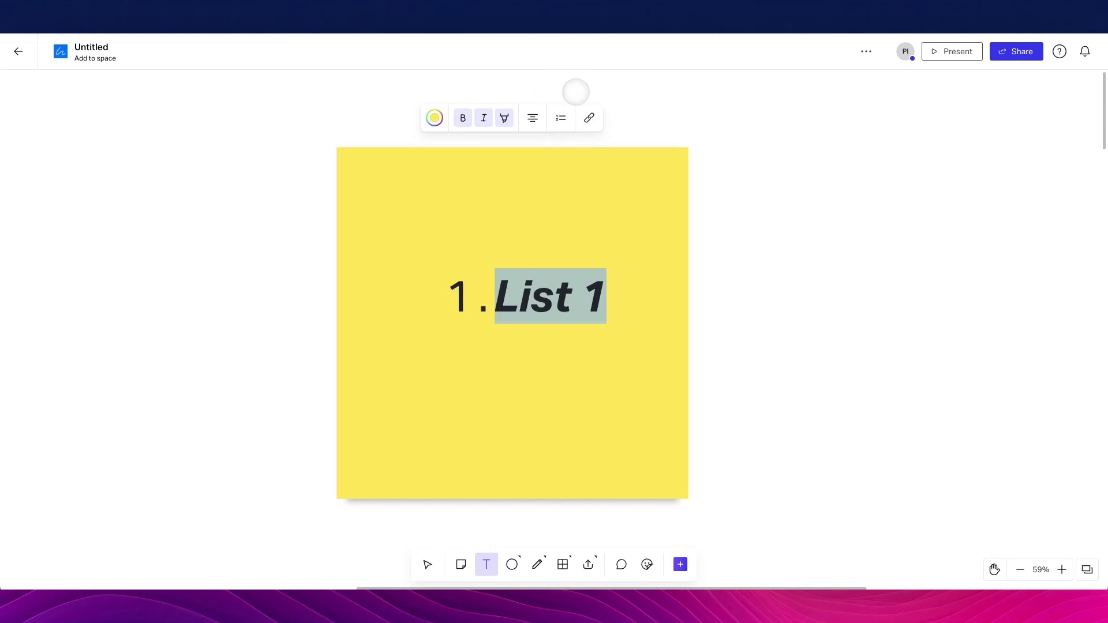
{"action": "left_click", "coordinate": [603, 297]}
{"action": "key", "text": "Return"}
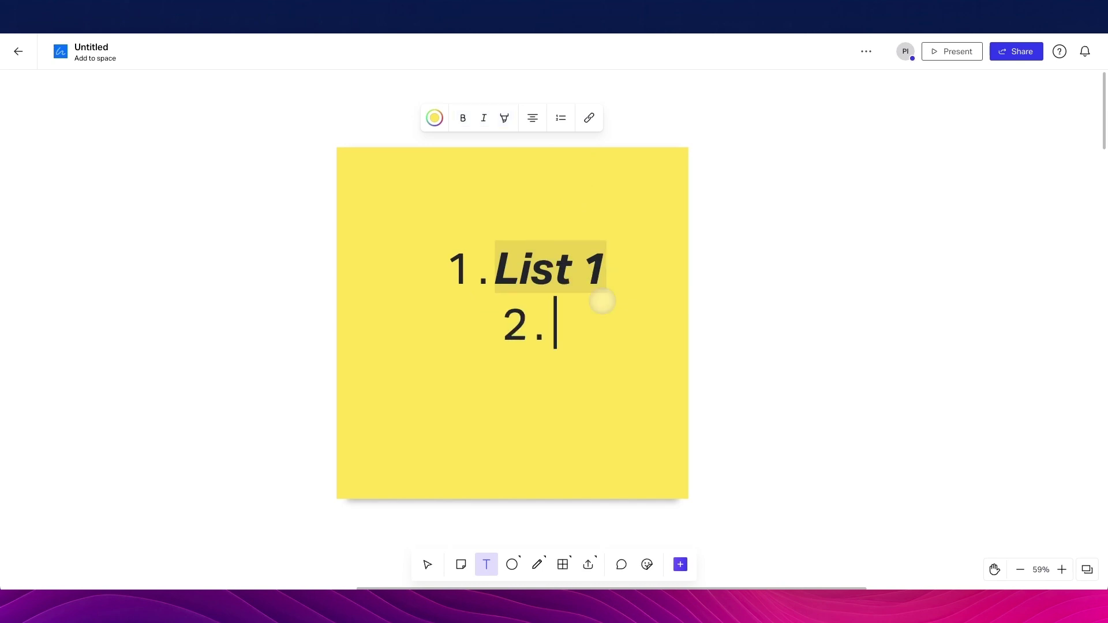
{"action": "type", "text": "List 2"}
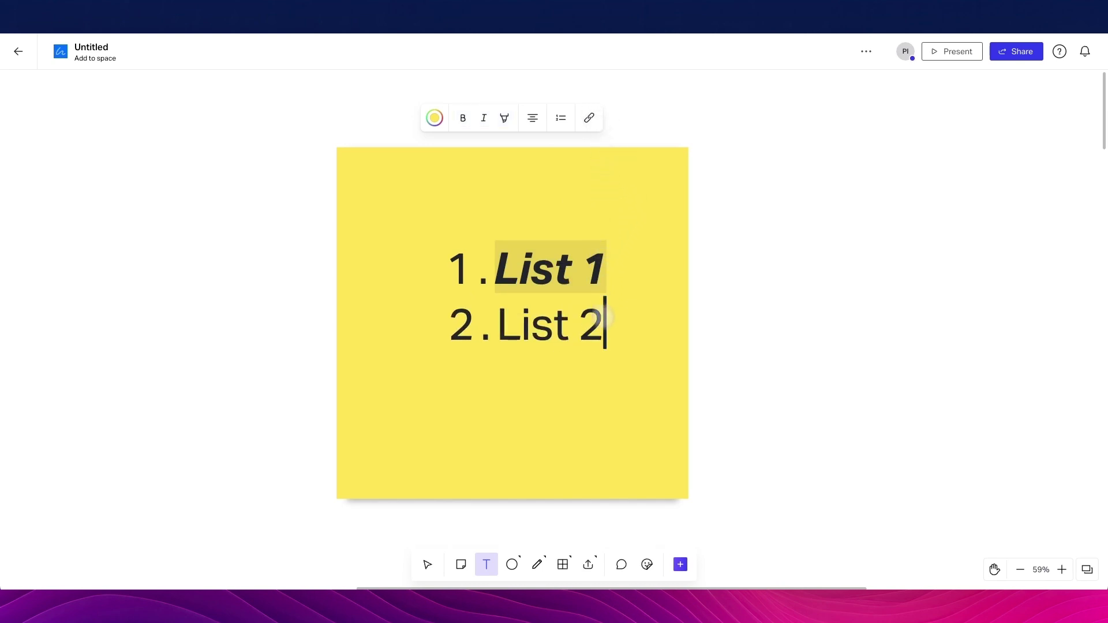
{"action": "left_click_drag", "start_coordinate": [603, 317], "coordinate": [491, 328]}
{"action": "left_click", "coordinate": [575, 118]}
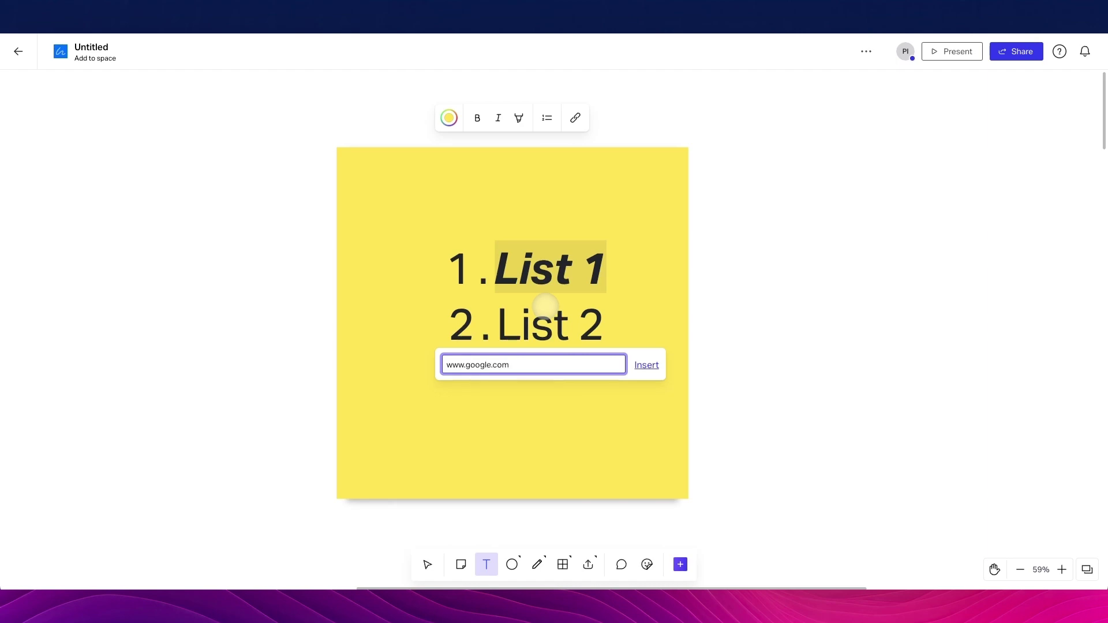
{"action": "key", "text": "Return"}
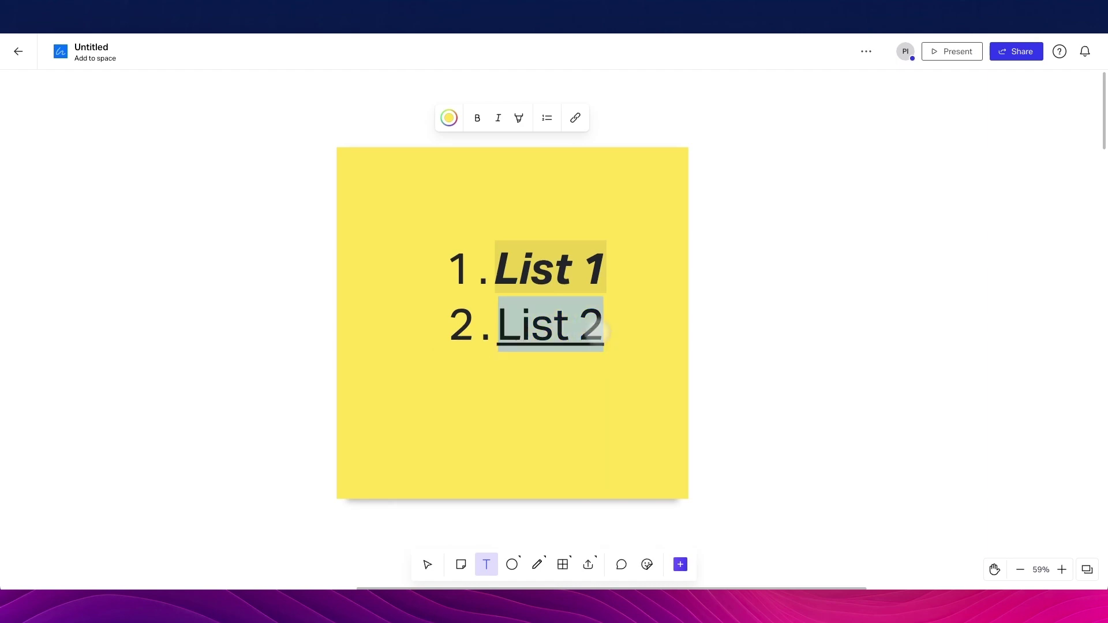
{"action": "left_click", "coordinate": [622, 327]}
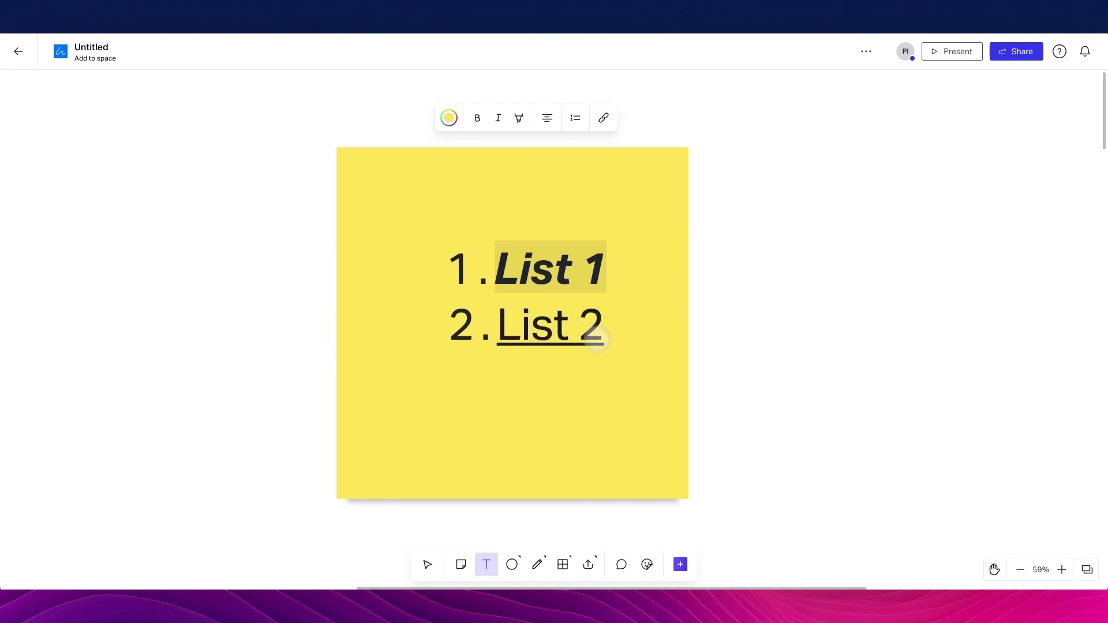
{"action": "scroll", "coordinate": [585, 356], "scroll_direction": "right", "scroll_amount": 2}
{"action": "scroll", "coordinate": [703, 323], "scroll_direction": "down", "scroll_amount": 2}
{"action": "key", "text": "Escape"}
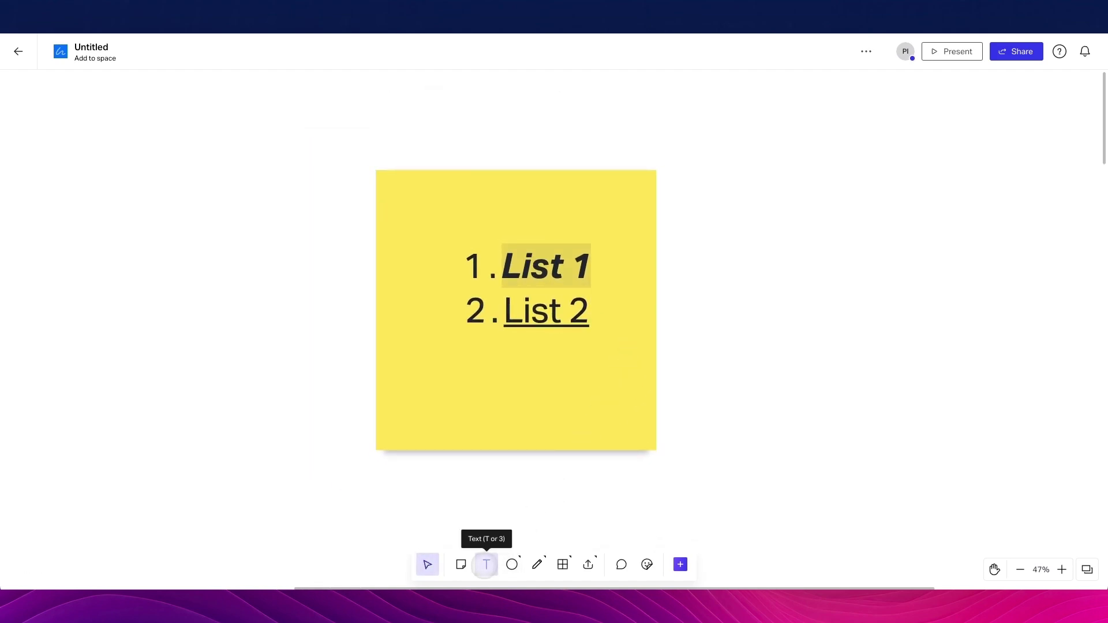
Place a 'Lorem ipsum' text box beside the sticky note and drag it further right
{"action": "left_click", "coordinate": [486, 564]}
{"action": "scroll", "coordinate": [583, 364], "scroll_direction": "right", "scroll_amount": 5}
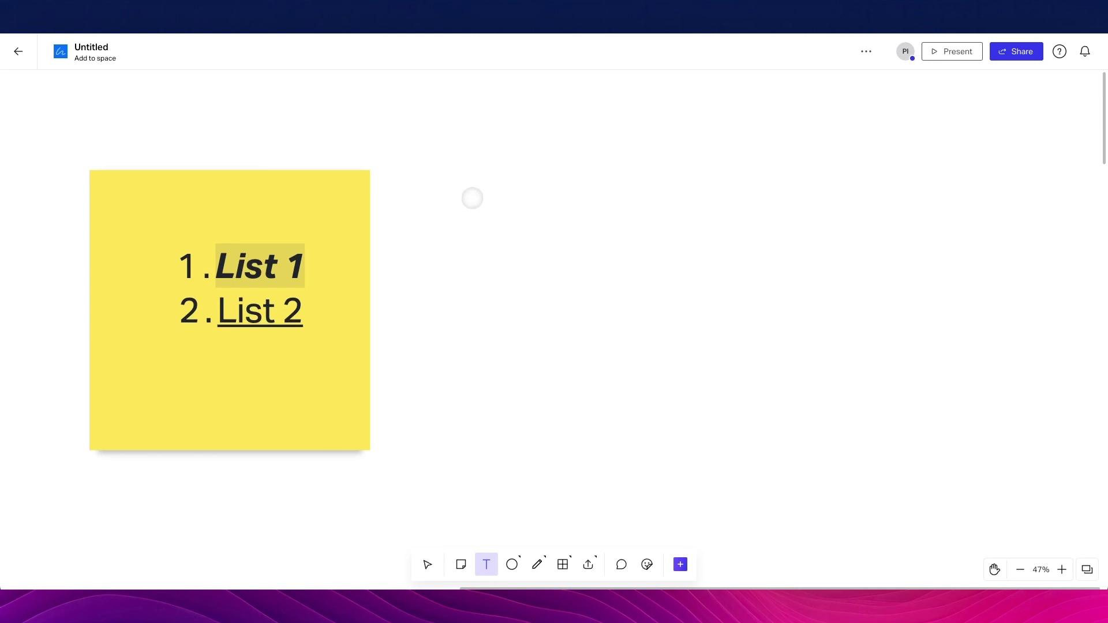
{"action": "left_click", "coordinate": [472, 198]}
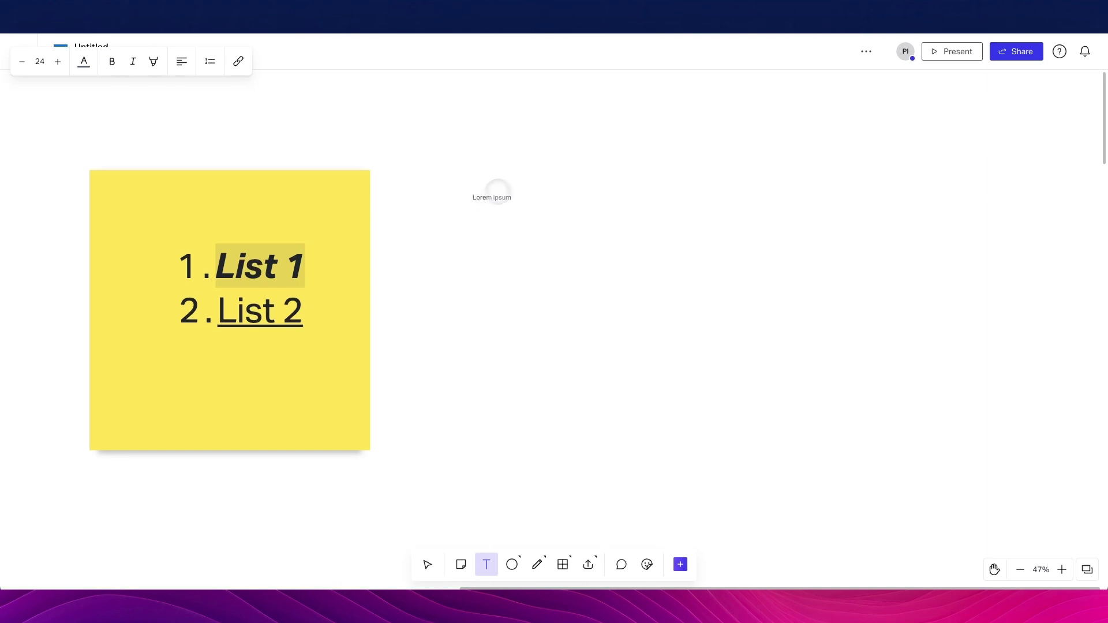
{"action": "key", "text": "Escape"}
{"action": "left_click_drag", "start_coordinate": [500, 187], "coordinate": [596, 235]}
{"action": "scroll", "coordinate": [725, 244], "scroll_direction": "right", "scroll_amount": 3}
{"action": "scroll", "coordinate": [474, 236], "scroll_direction": "up", "scroll_amount": 1}
{"action": "left_click_drag", "start_coordinate": [474, 247], "coordinate": [602, 267]}
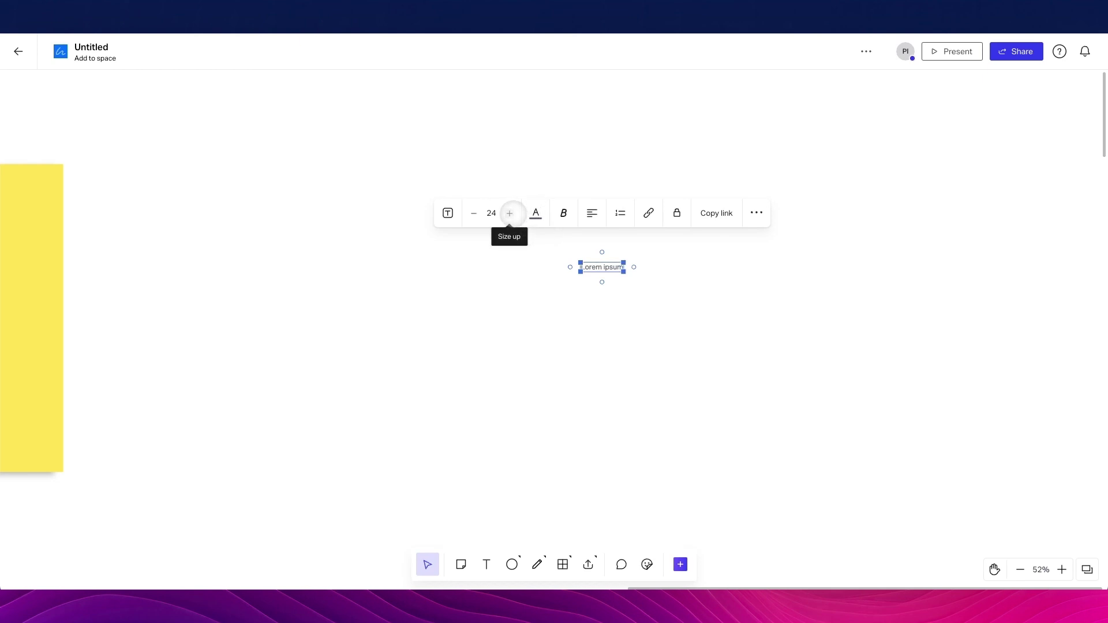
Enlarge the Lorem ipsum text to size 288 and recentre it on the board
{"action": "left_click", "coordinate": [510, 213]}
{"action": "left_click", "coordinate": [510, 213]}
{"action": "left_click", "coordinate": [509, 212]}
{"action": "left_click", "coordinate": [509, 213]}
{"action": "left_click", "coordinate": [510, 213]}
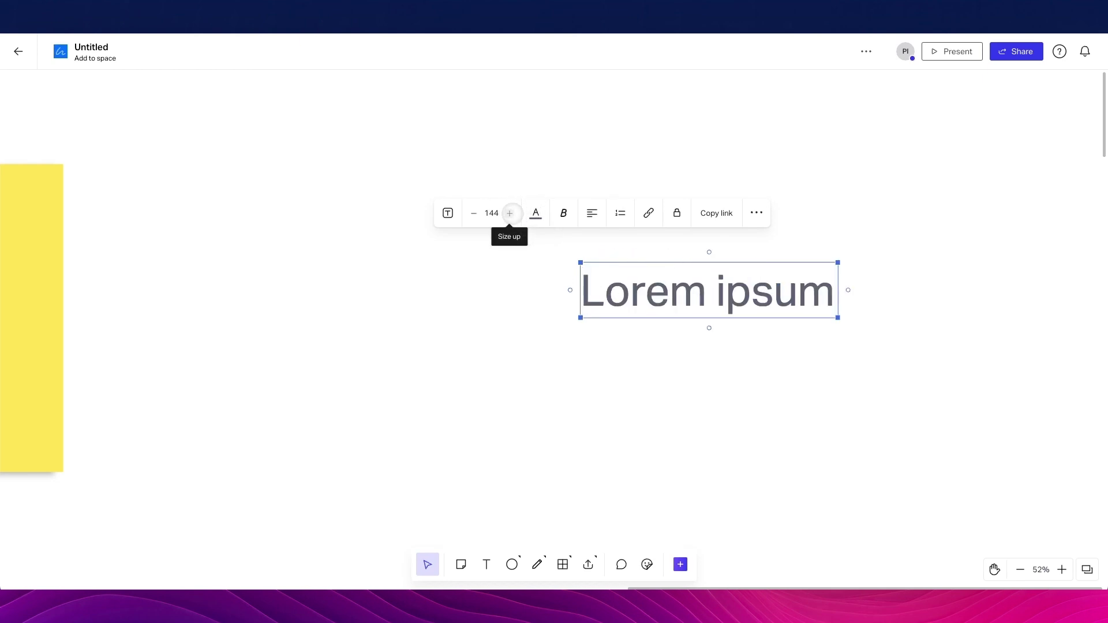
{"action": "left_click", "coordinate": [509, 212]}
{"action": "left_click_drag", "start_coordinate": [884, 332], "coordinate": [638, 290]}
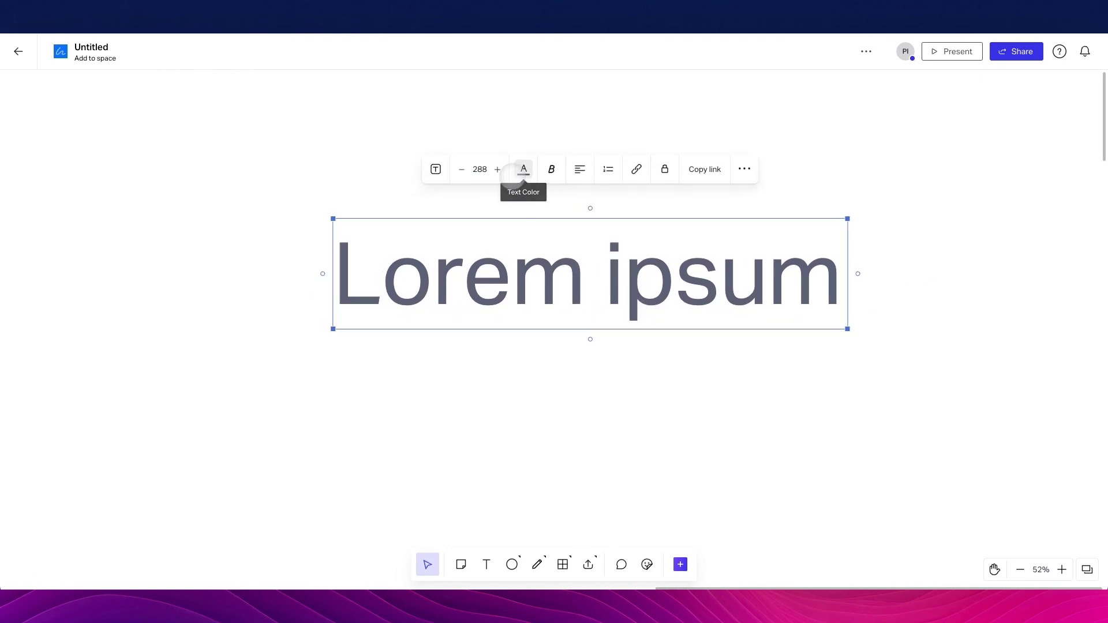
Make Lorem ipsum black and bold with a grey highlight
{"action": "left_click", "coordinate": [524, 169]}
{"action": "left_click", "coordinate": [525, 133]}
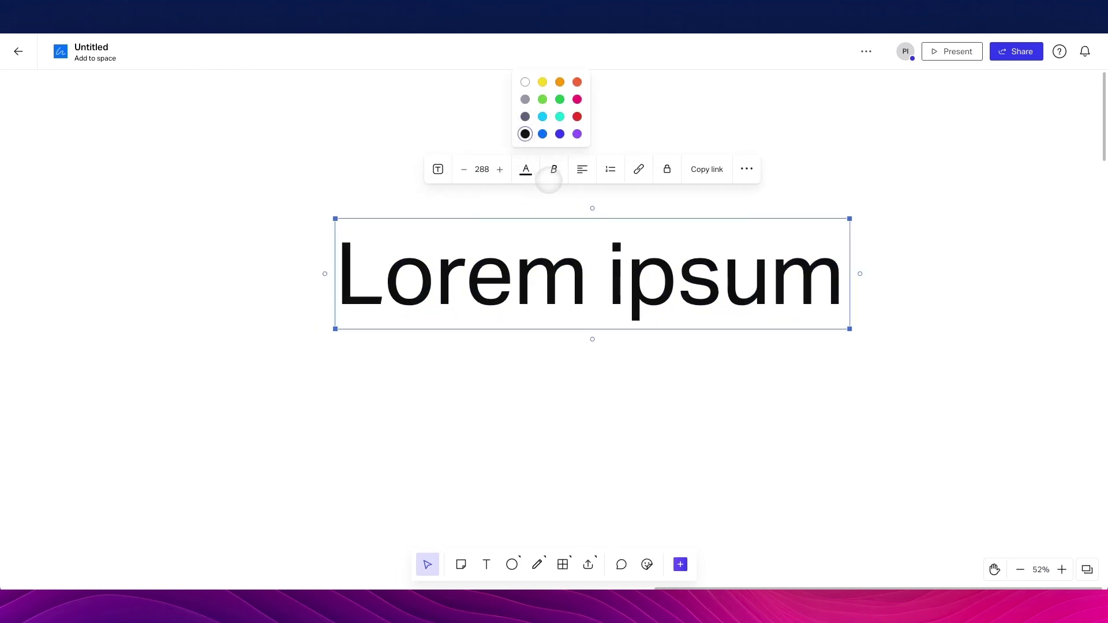
{"action": "left_click", "coordinate": [553, 169]}
{"action": "left_click", "coordinate": [549, 134]}
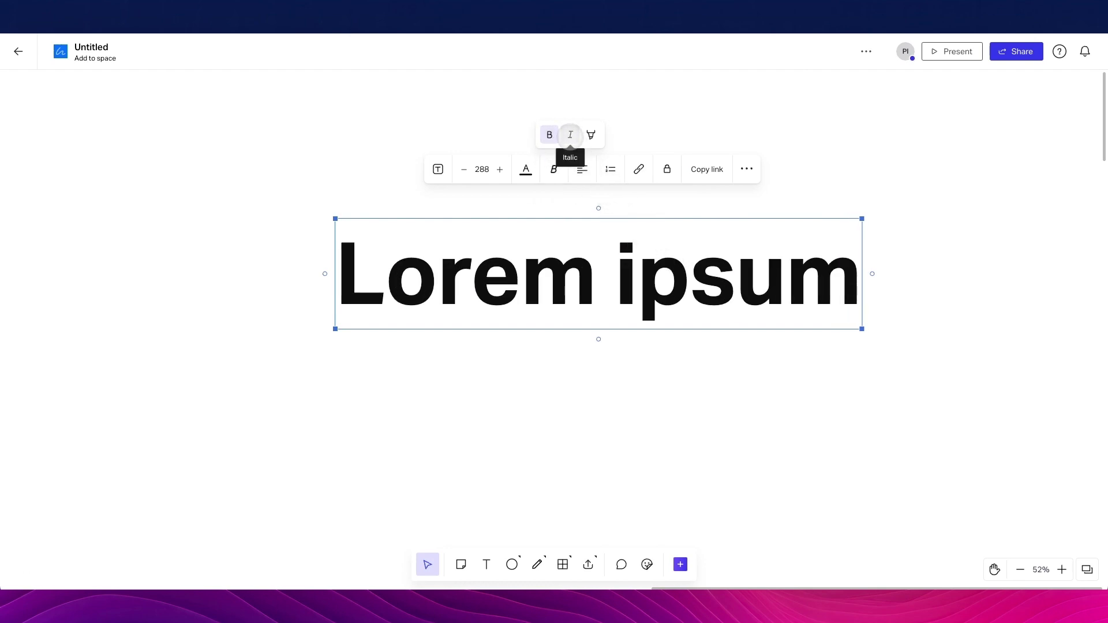
{"action": "left_click", "coordinate": [588, 134]}
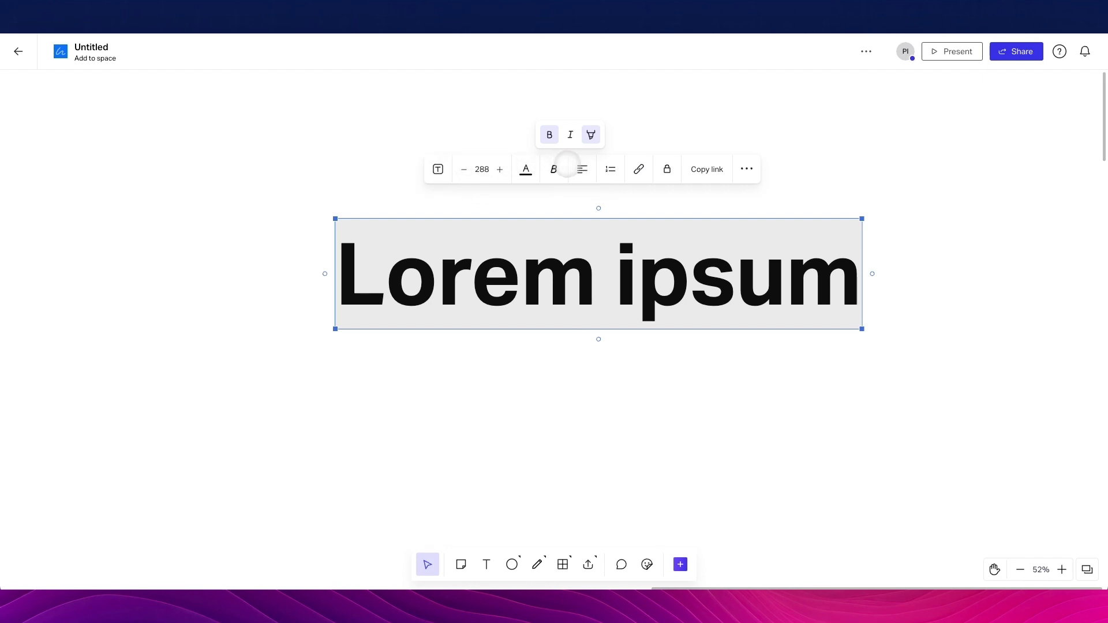
{"action": "left_click", "coordinate": [443, 165]}
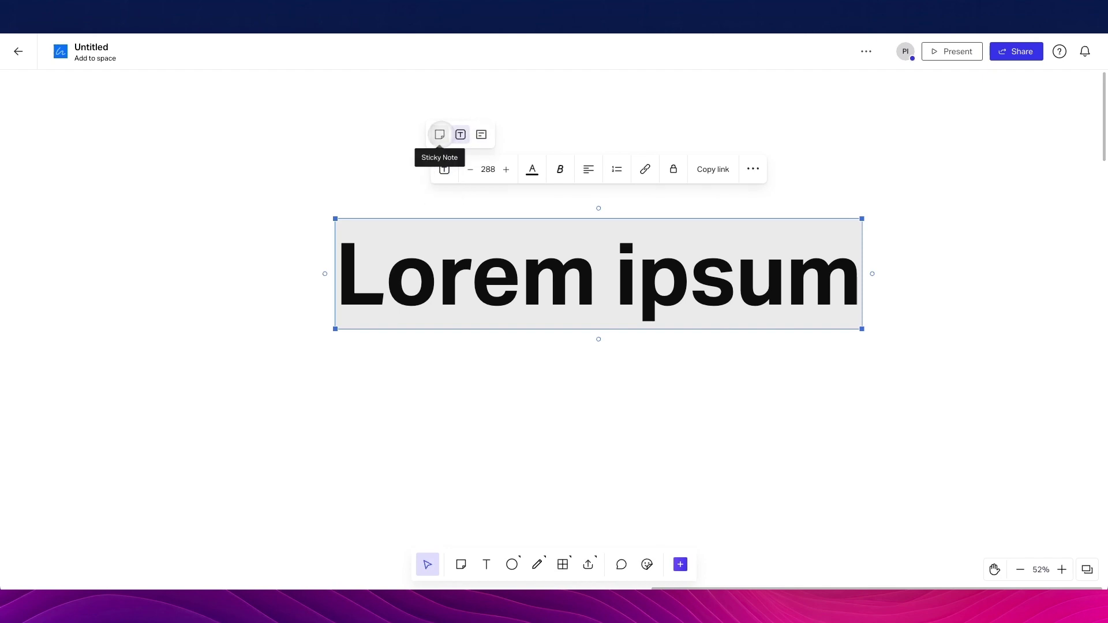
Try converting the text to a sticky note and a task card, then revert to plain text
{"action": "left_click", "coordinate": [439, 135]}
{"action": "left_click", "coordinate": [428, 82]}
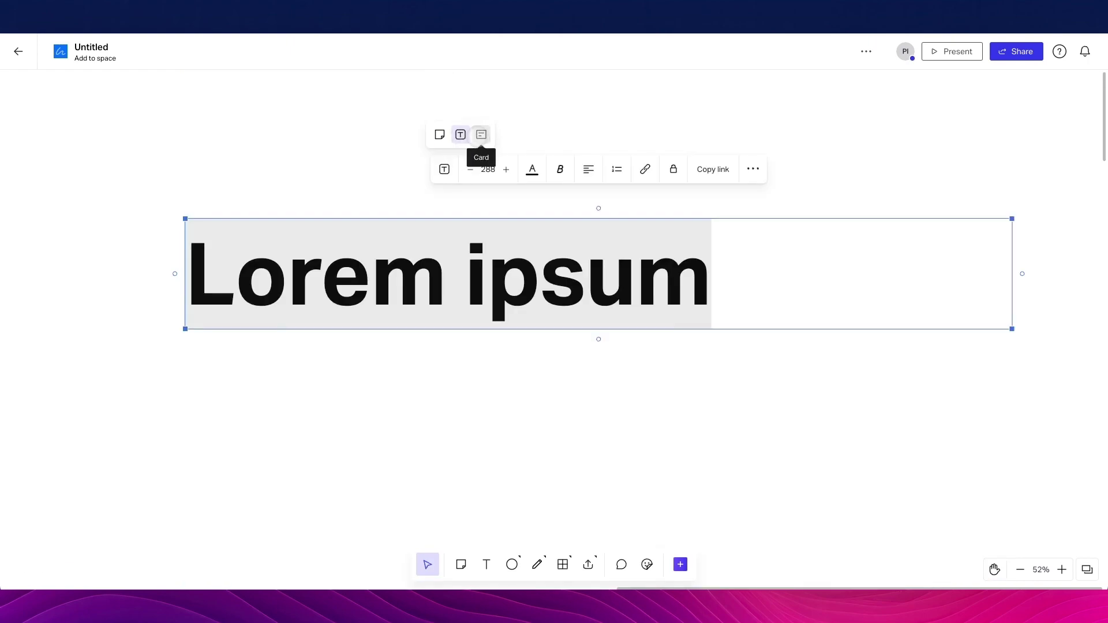
{"action": "left_click", "coordinate": [481, 135]}
{"action": "key", "text": "ctrl+z"}
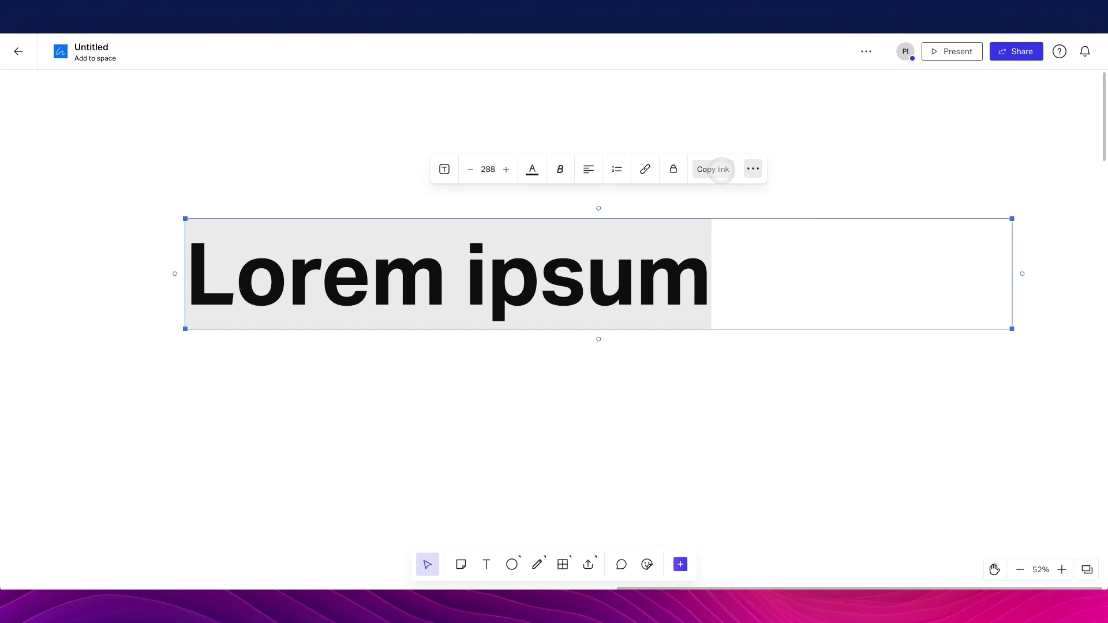
Lock and unlock the Lorem ipsum text, then bring it to the front
{"action": "left_click", "coordinate": [673, 169]}
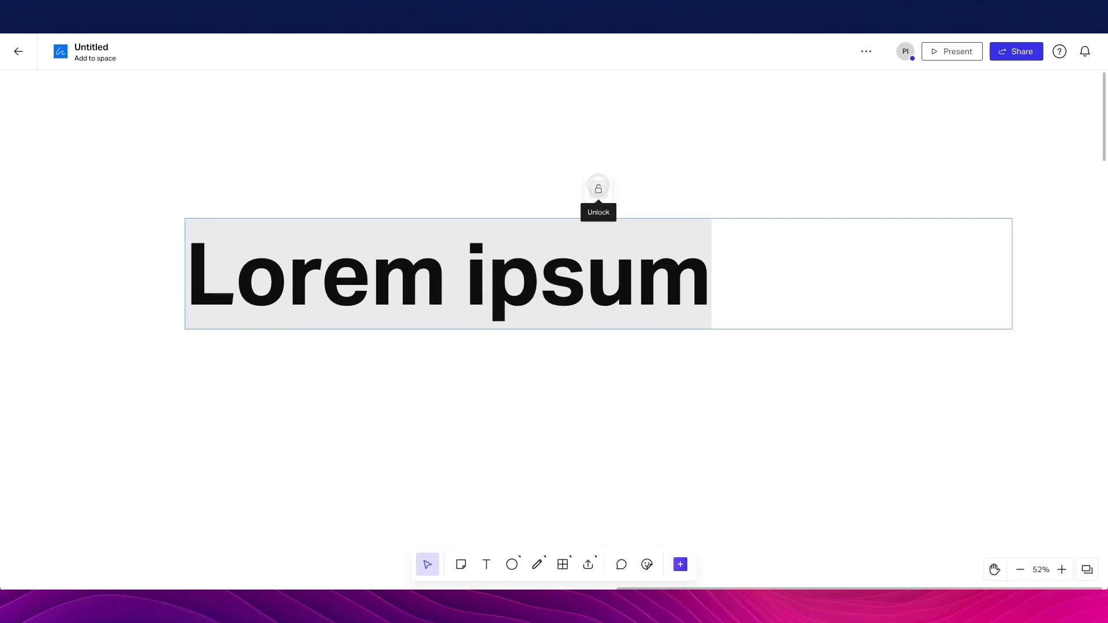
{"action": "left_click", "coordinate": [598, 189]}
{"action": "left_click", "coordinate": [752, 168]}
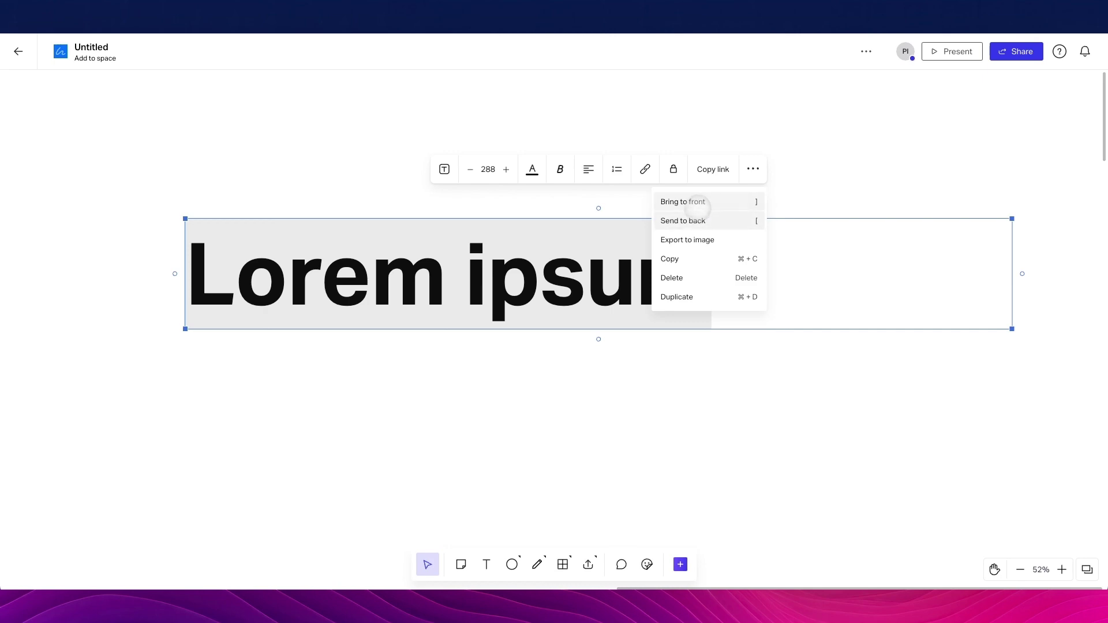
{"action": "left_click", "coordinate": [700, 202]}
{"action": "left_click", "coordinate": [322, 168]}
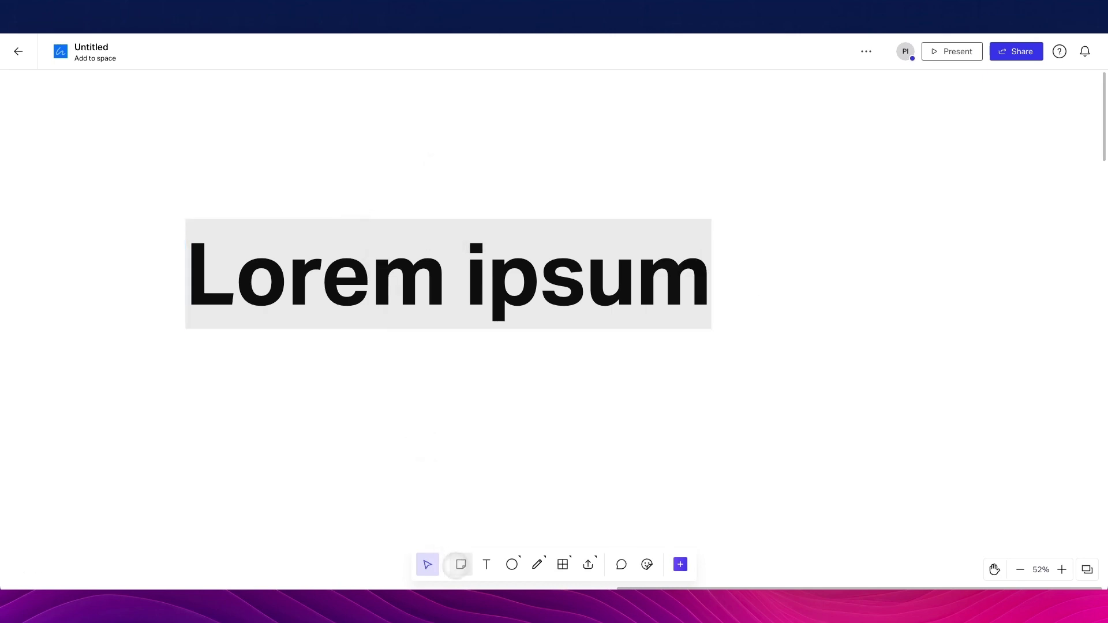
Draw a large circle centred over the Lorem ipsum text
{"action": "left_click", "coordinate": [512, 564]}
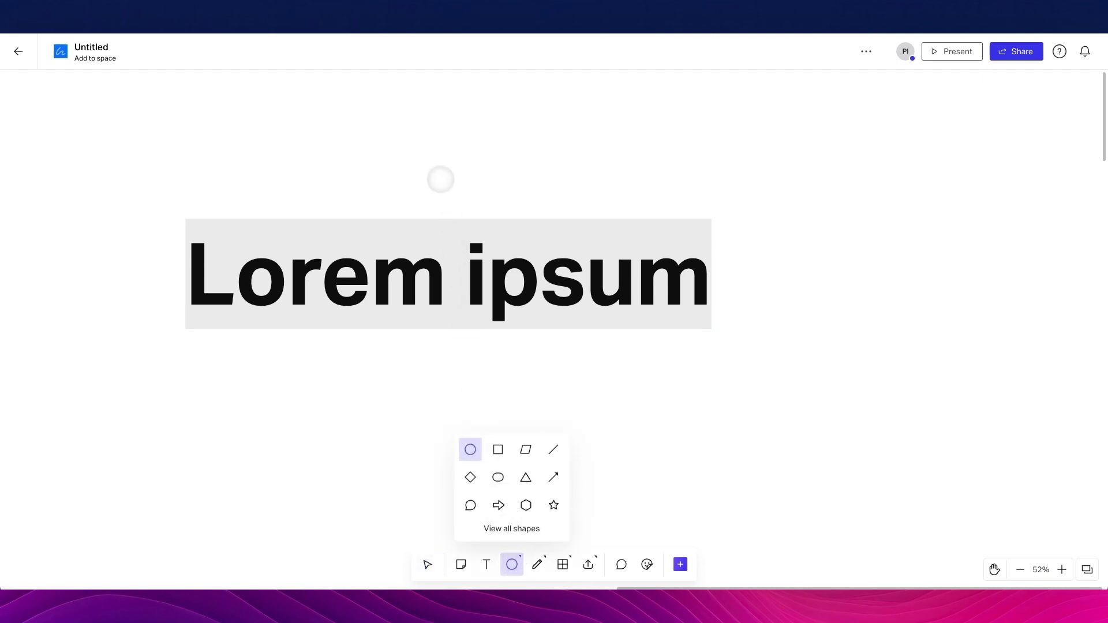
{"action": "left_click", "coordinate": [512, 563]}
{"action": "left_click", "coordinate": [512, 564]}
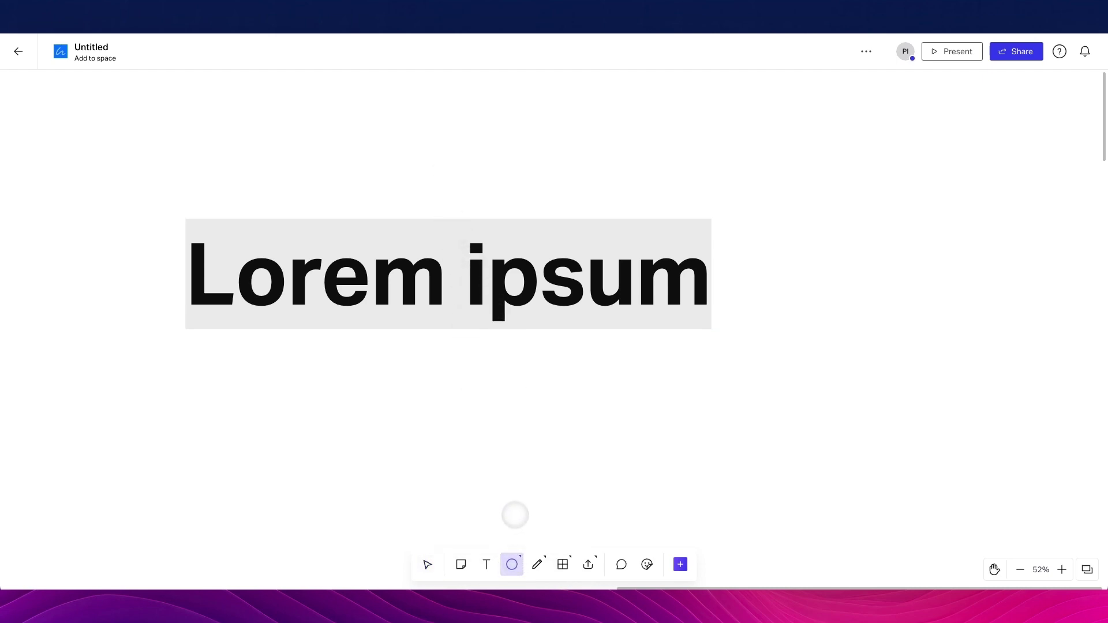
{"action": "left_click", "coordinate": [511, 564]}
{"action": "left_click", "coordinate": [513, 560]}
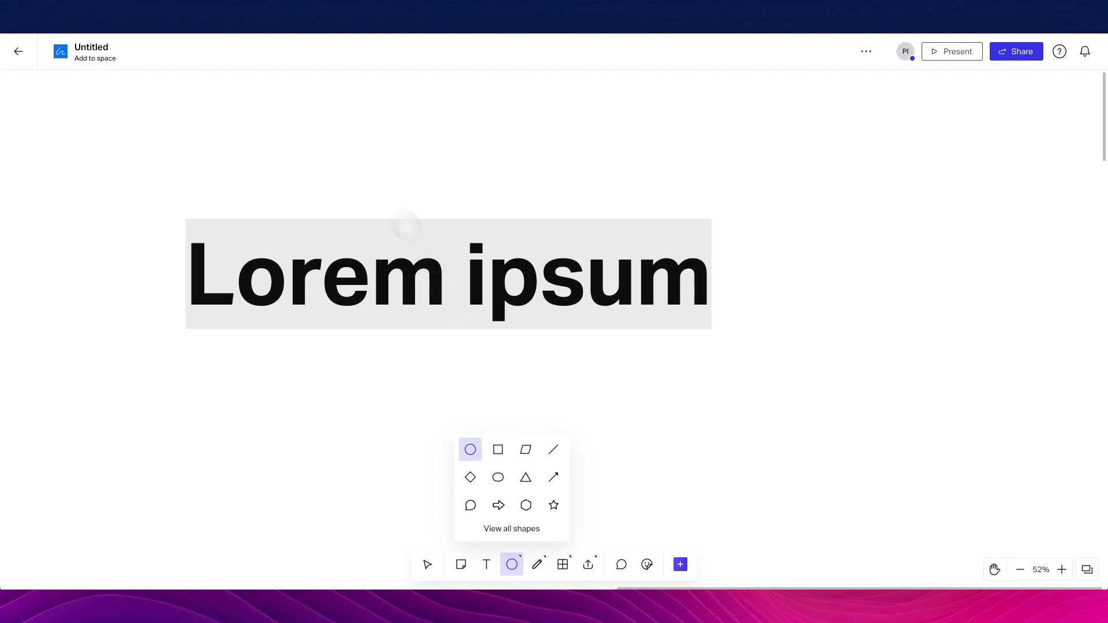
{"action": "left_click_drag", "start_coordinate": [348, 160], "coordinate": [712, 525]}
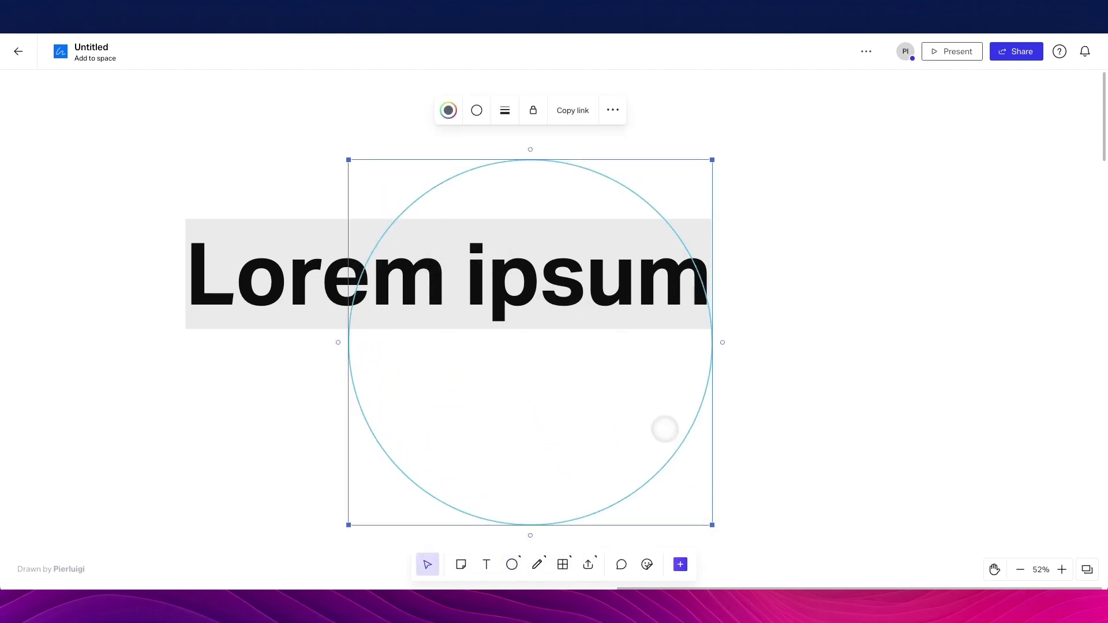
{"action": "left_click_drag", "start_coordinate": [665, 428], "coordinate": [742, 363]}
Give the circle a solid fill and change its colour to yellow
{"action": "left_click", "coordinate": [656, 318]}
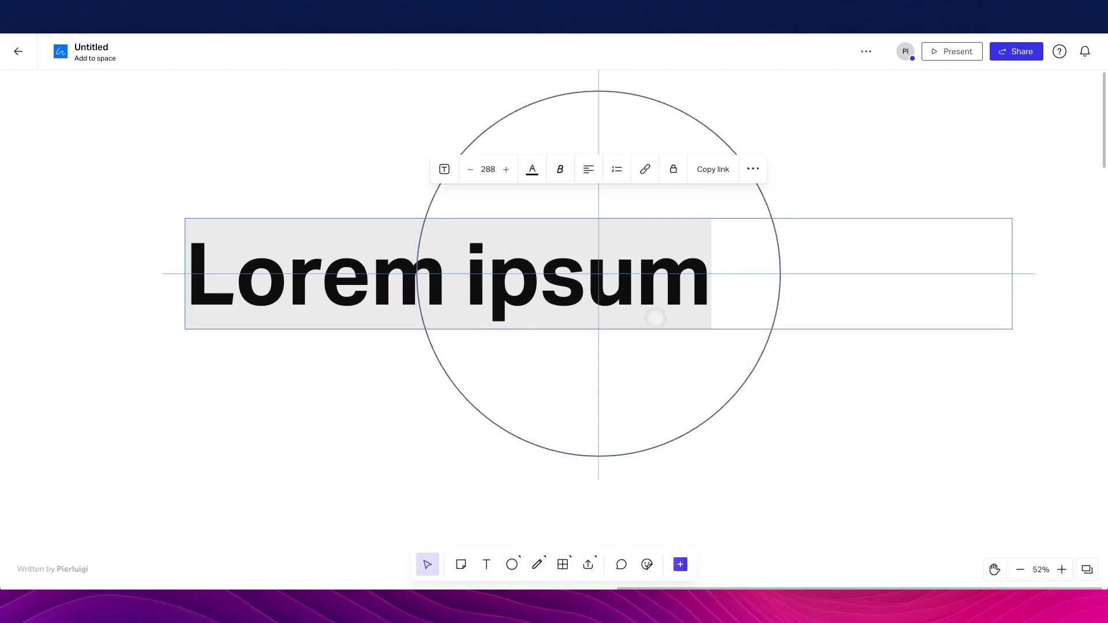
{"action": "left_click", "coordinate": [618, 143]}
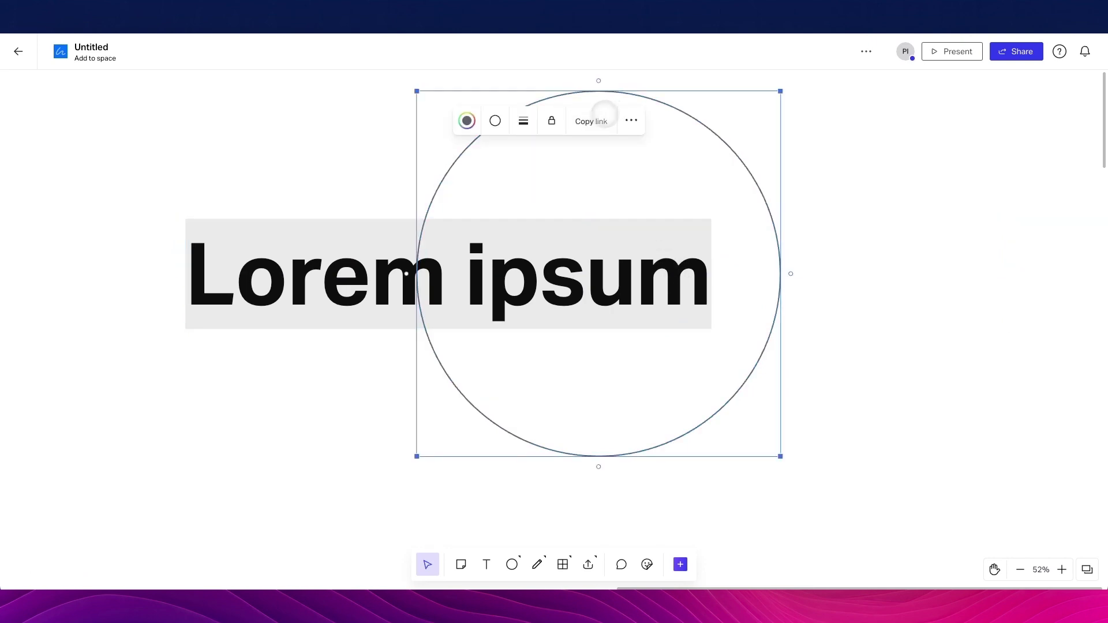
{"action": "left_click", "coordinate": [495, 120]}
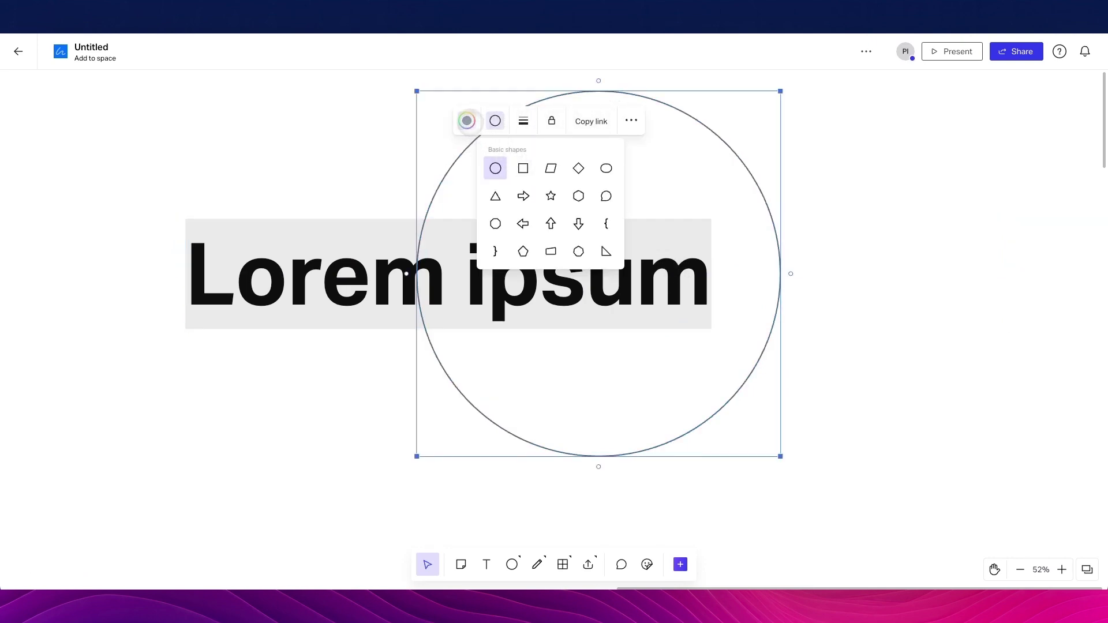
{"action": "left_click", "coordinate": [467, 121]}
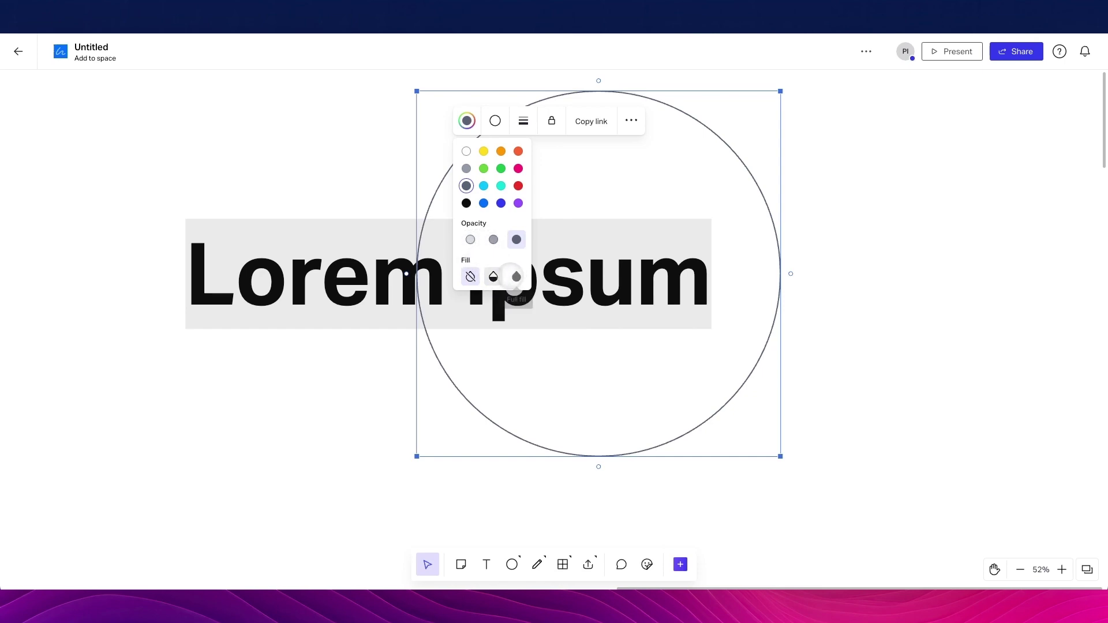
{"action": "left_click", "coordinate": [494, 276]}
{"action": "left_click", "coordinate": [517, 276]}
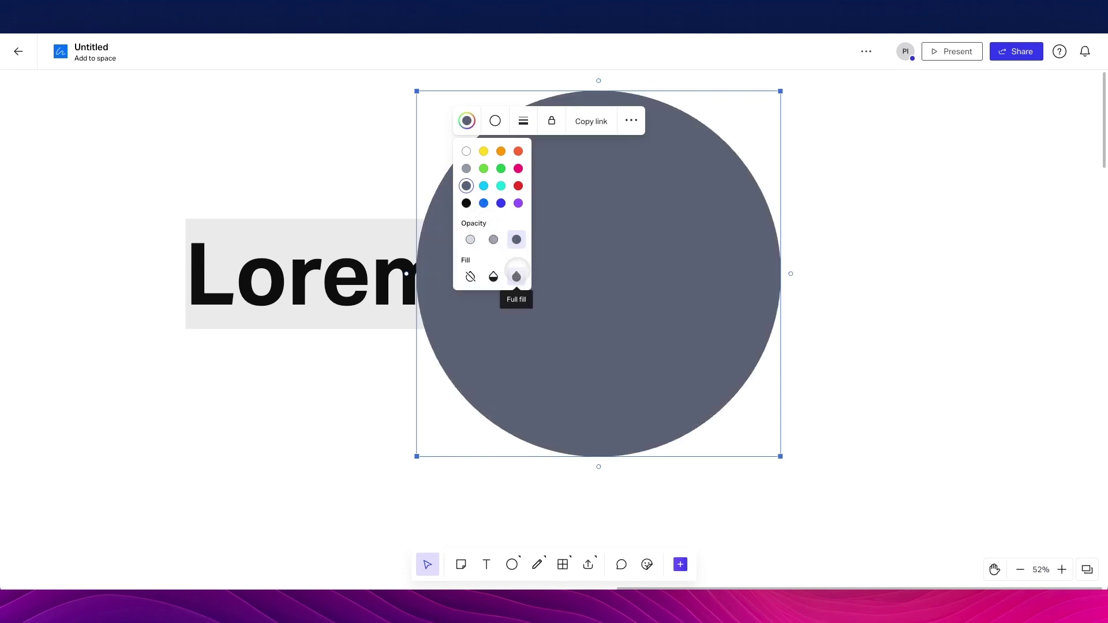
{"action": "left_click", "coordinate": [466, 203]}
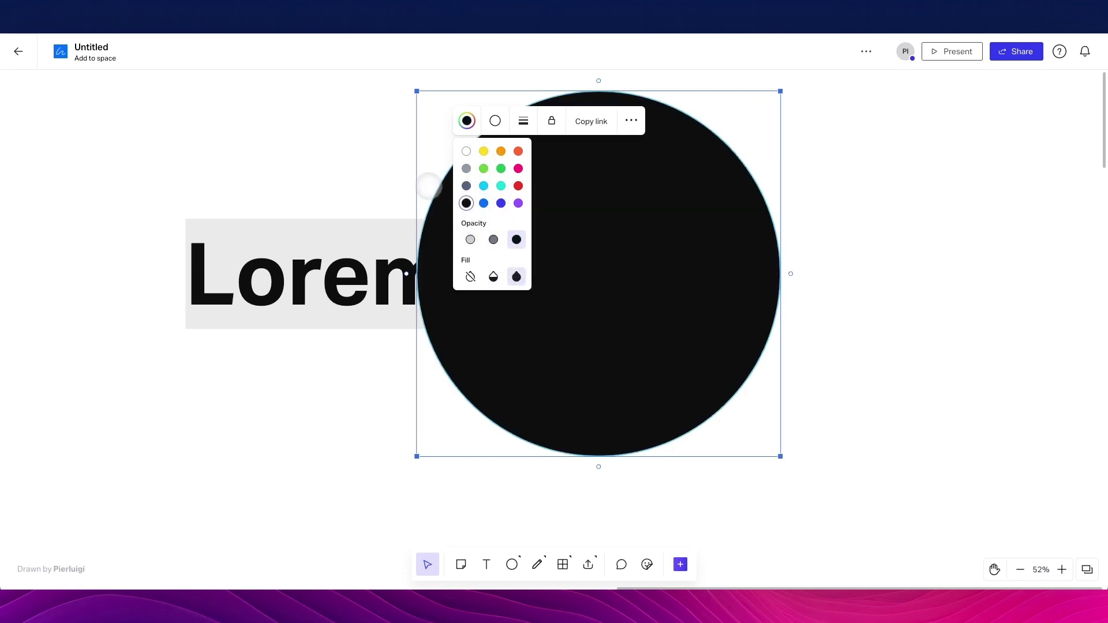
{"action": "left_click", "coordinate": [483, 151]}
{"action": "left_click", "coordinate": [398, 170]}
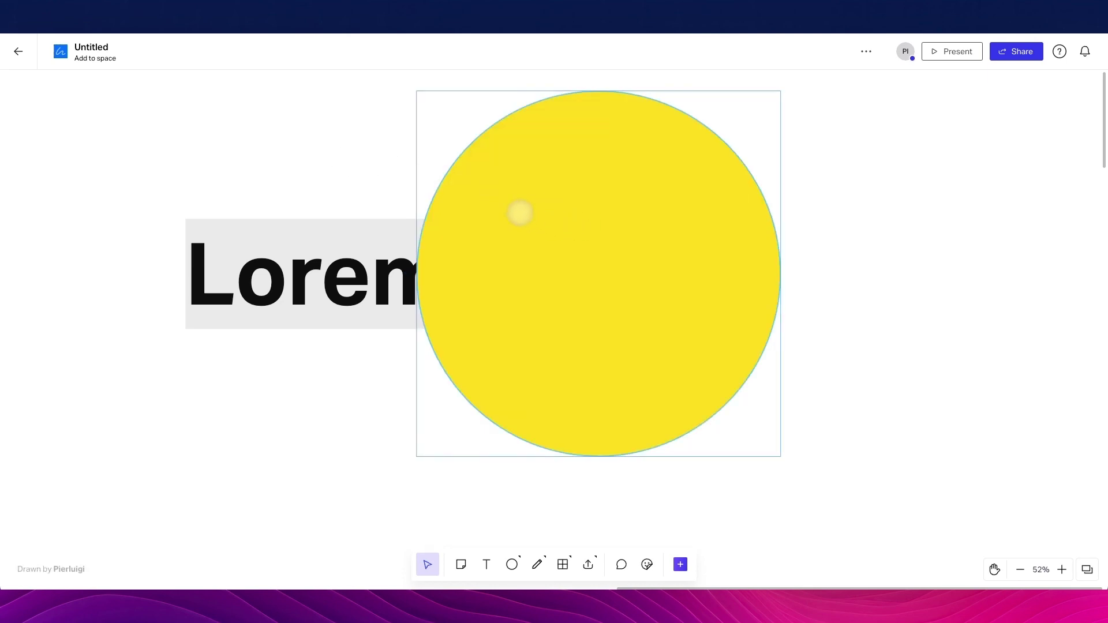
{"action": "left_click", "coordinate": [552, 211]}
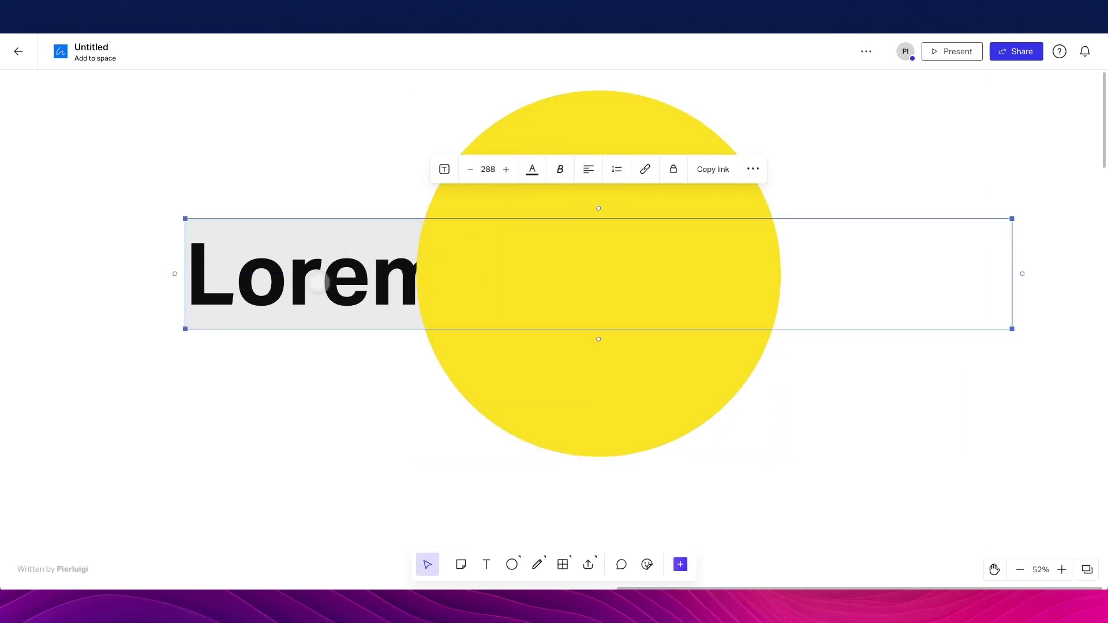
Bring the Lorem ipsum text in front of the yellow circle
{"action": "left_click", "coordinate": [751, 169]}
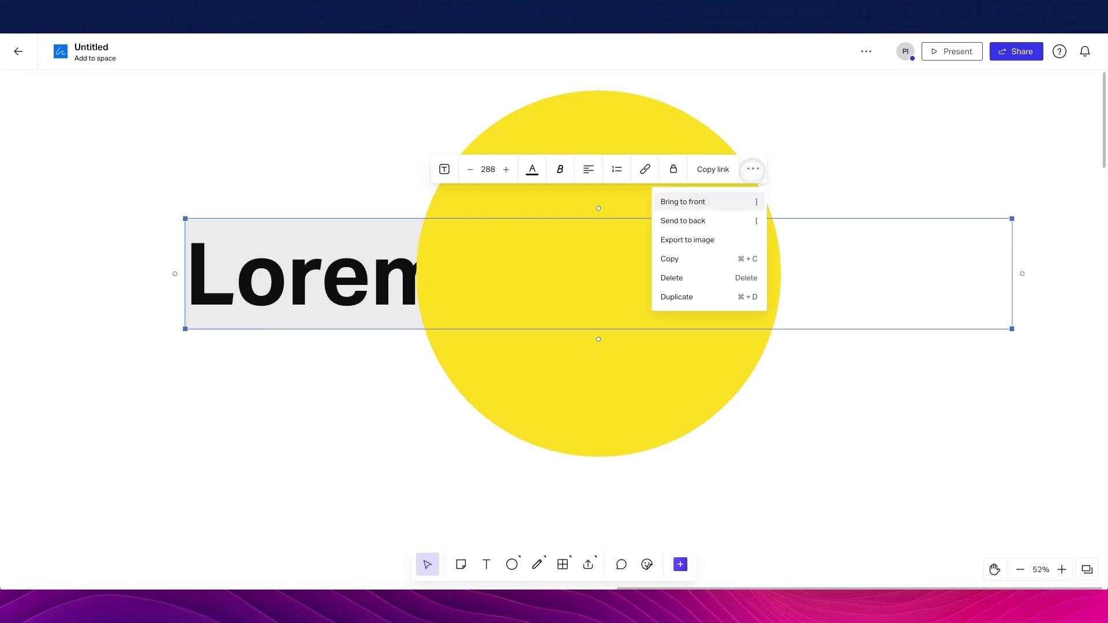
{"action": "left_click", "coordinate": [713, 201]}
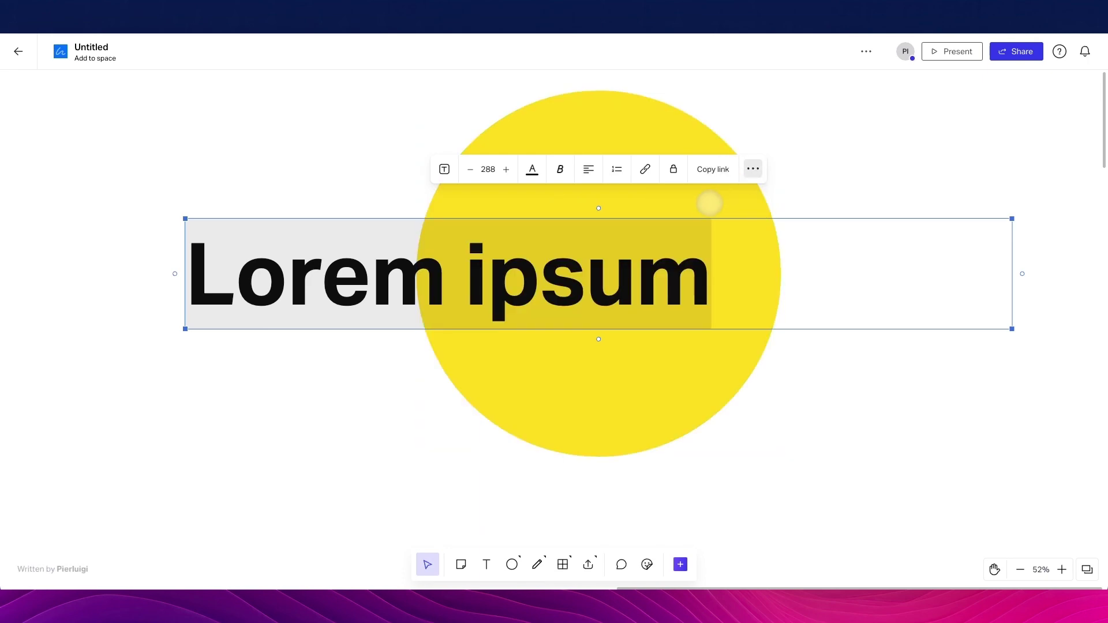
{"action": "left_click", "coordinate": [396, 212]}
{"action": "left_click_drag", "start_coordinate": [397, 212], "coordinate": [397, 213]}
{"action": "left_click", "coordinate": [427, 167]}
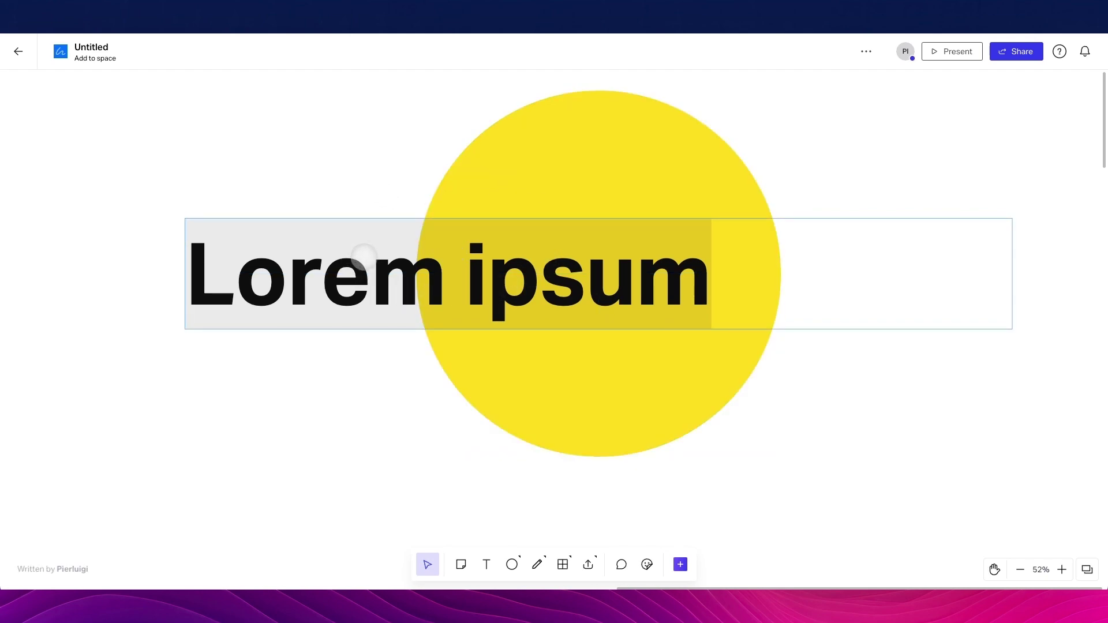
Adjust the Lorem ipsum text spacing and nudge the text slightly left
{"action": "double_click", "coordinate": [300, 254]}
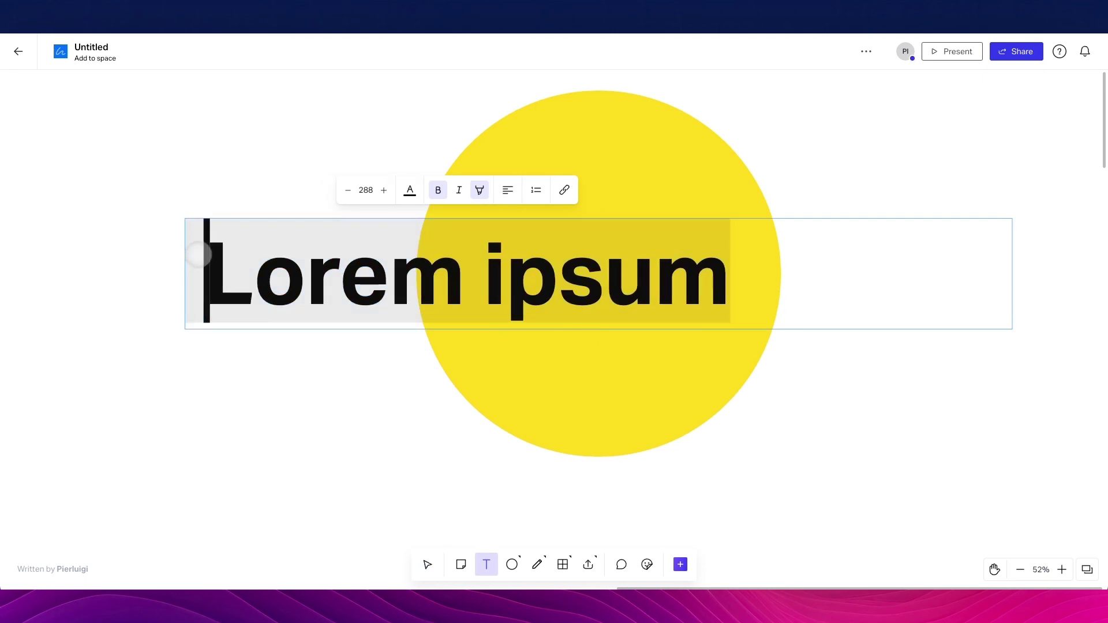
{"action": "left_click", "coordinate": [329, 176]}
{"action": "double_click", "coordinate": [681, 255]}
{"action": "left_click", "coordinate": [712, 255]}
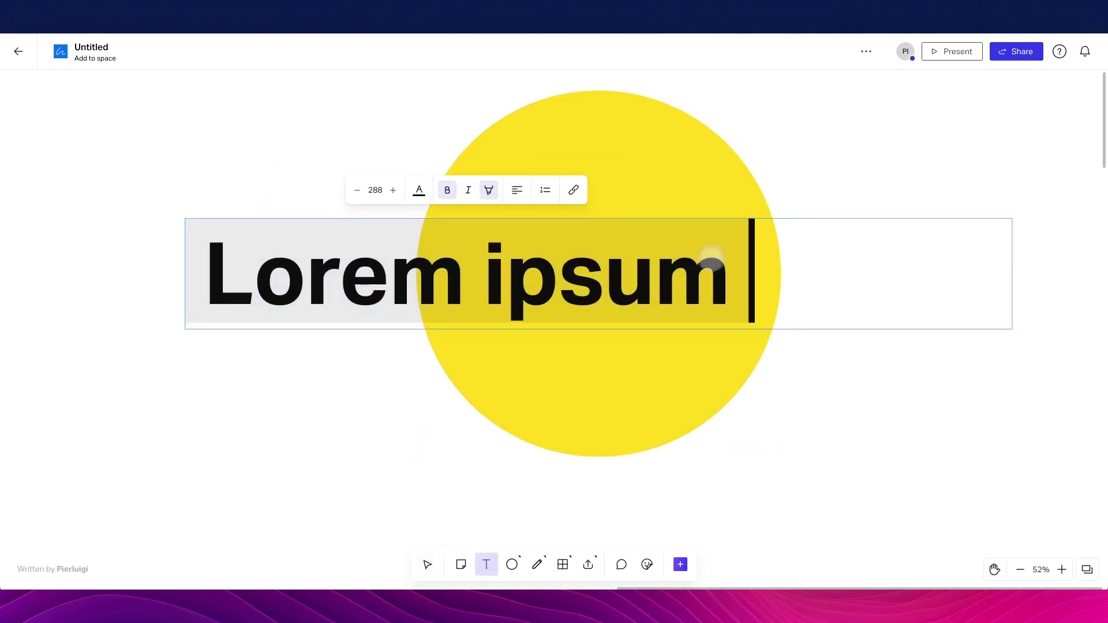
{"action": "left_click", "coordinate": [334, 149]}
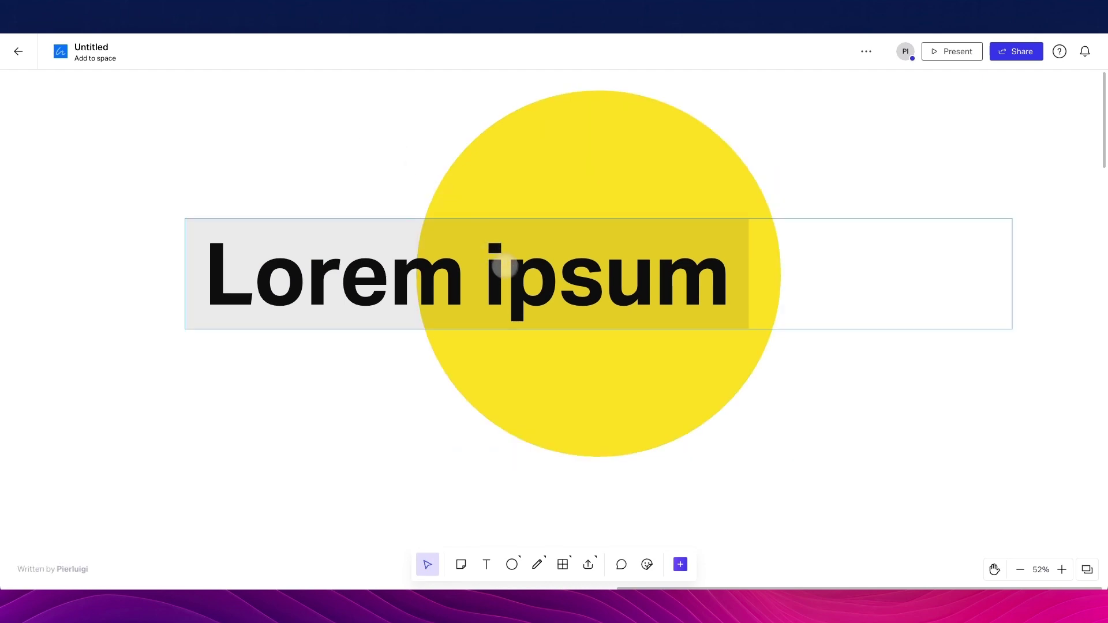
{"action": "left_click_drag", "start_coordinate": [500, 264], "coordinate": [477, 259]}
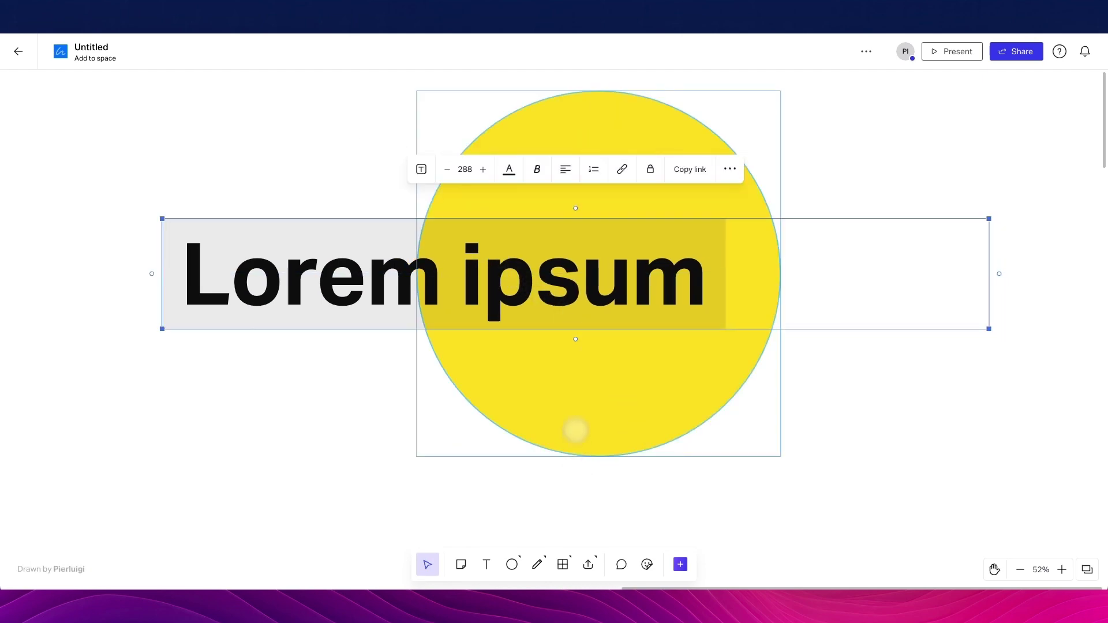
{"action": "scroll", "coordinate": [574, 404], "scroll_direction": "right", "scroll_amount": 3}
{"action": "scroll", "coordinate": [629, 238], "scroll_direction": "down", "scroll_amount": 2}
{"action": "scroll", "coordinate": [629, 239], "scroll_direction": "right", "scroll_amount": 8}
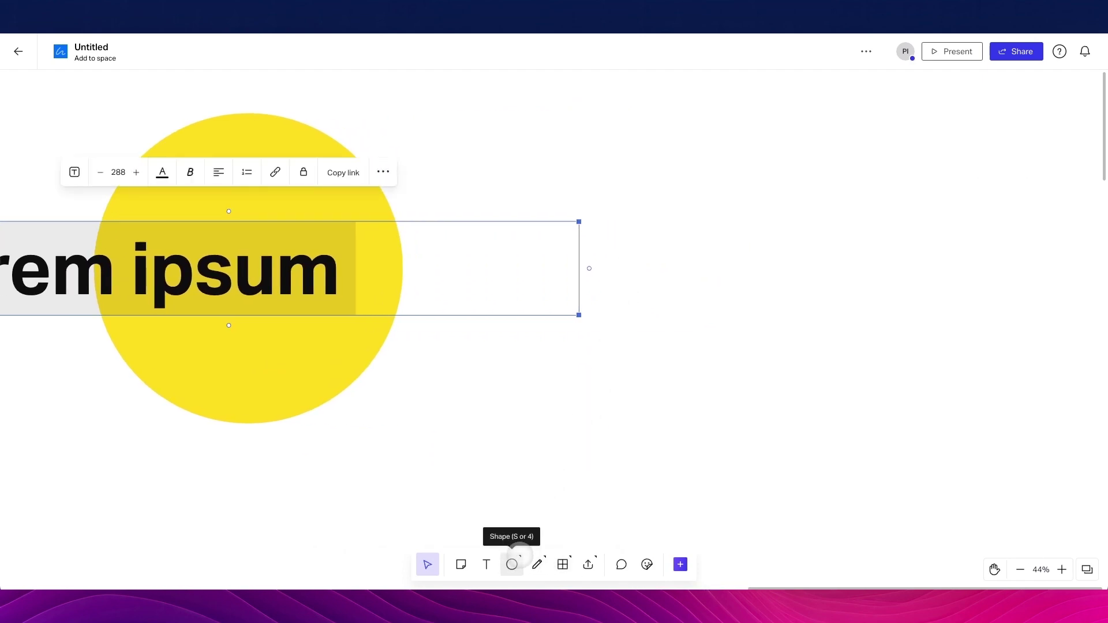
Draw a yellow rectangle right of the circle and shift it slightly left
{"action": "left_click", "coordinate": [514, 559]}
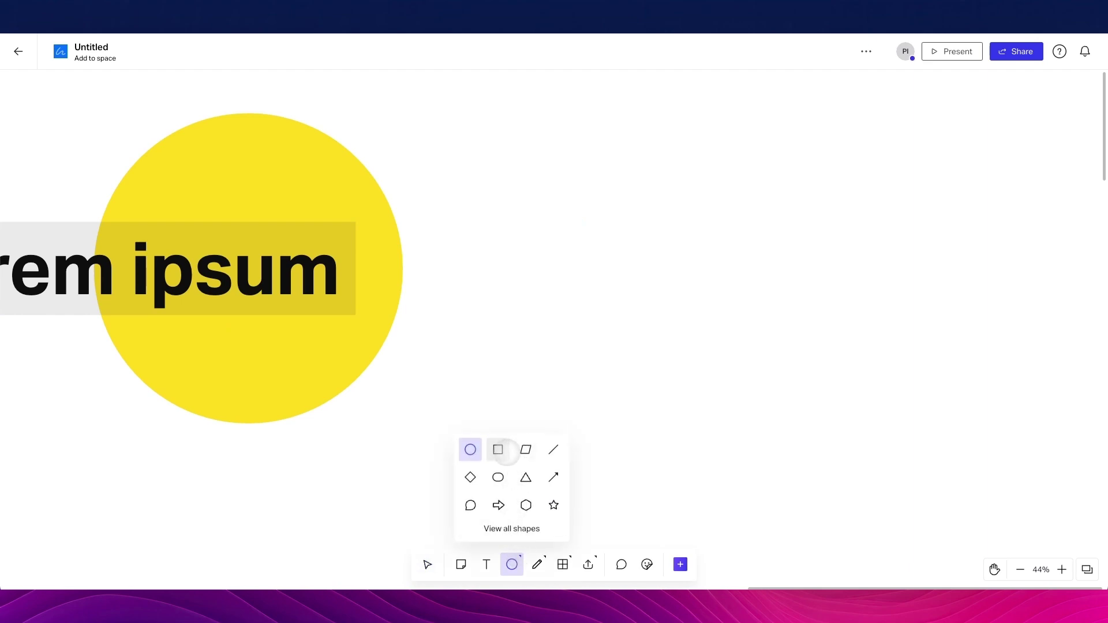
{"action": "left_click", "coordinate": [498, 450]}
{"action": "left_click_drag", "start_coordinate": [562, 174], "coordinate": [780, 360]}
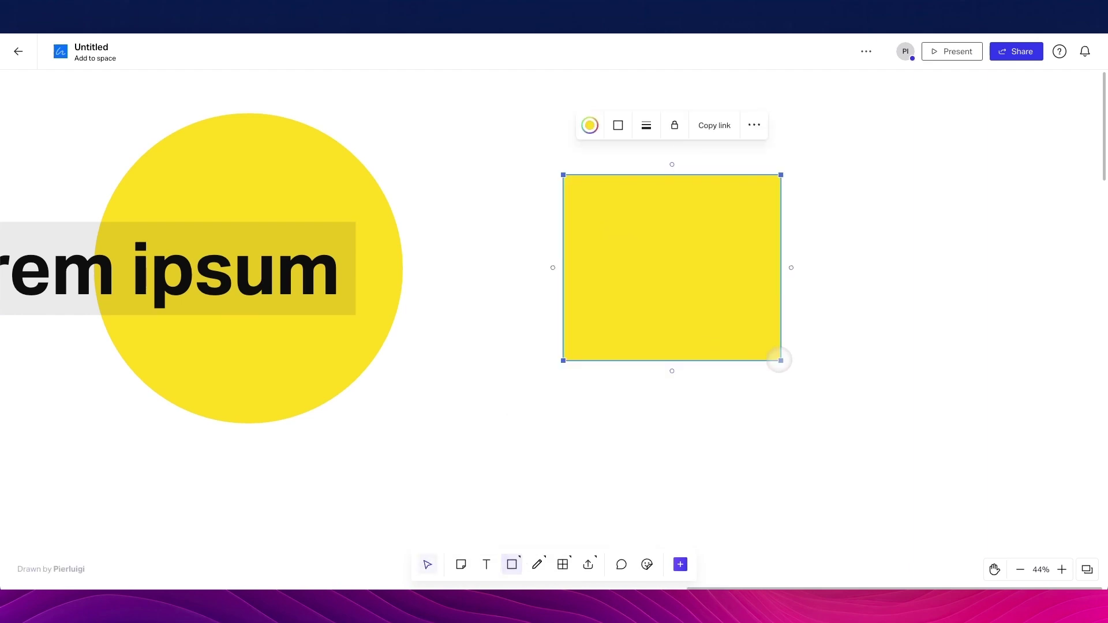
{"action": "left_click_drag", "start_coordinate": [721, 301], "coordinate": [672, 301]}
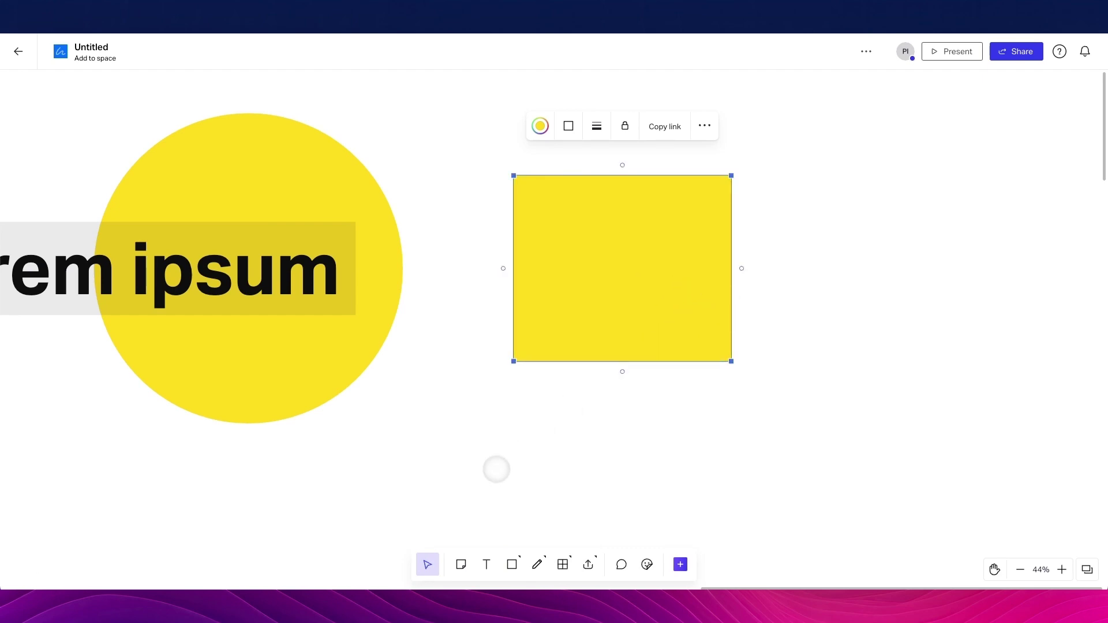
{"action": "scroll", "coordinate": [494, 467], "scroll_direction": "right", "scroll_amount": 4}
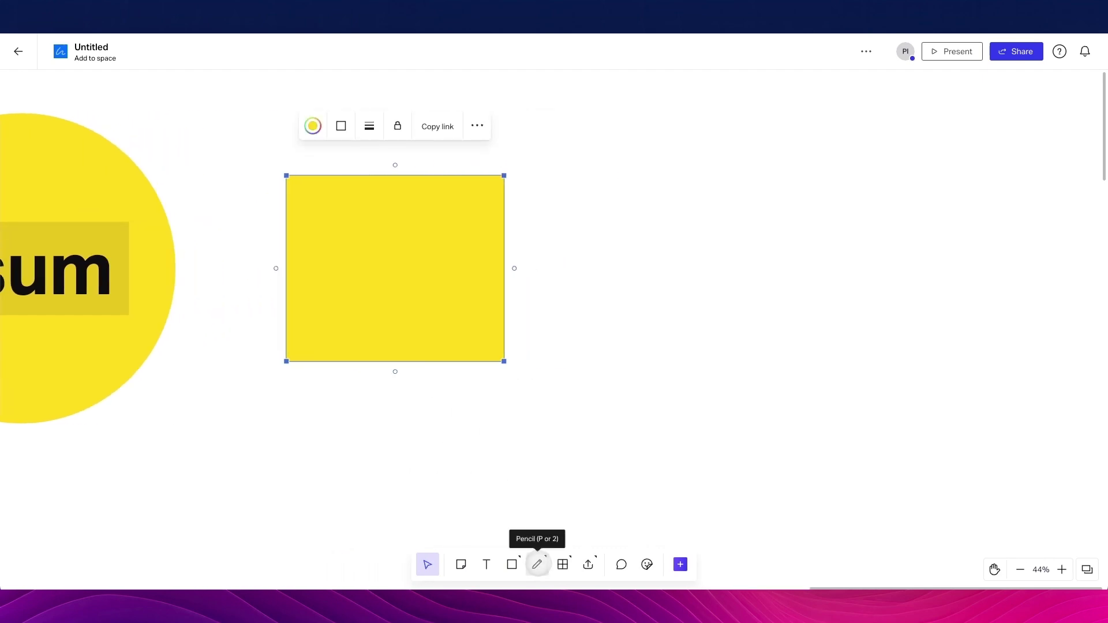
Draw a wavy freehand curve to the right of the yellow rectangle
{"action": "left_click", "coordinate": [536, 564]}
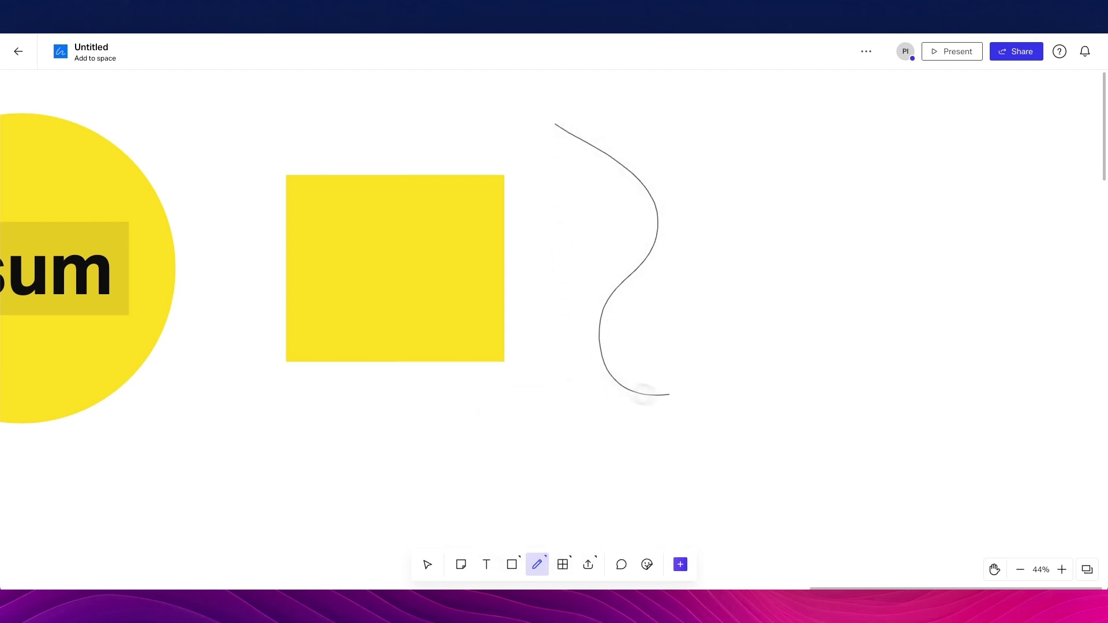
{"action": "left_click_drag", "start_coordinate": [798, 254], "coordinate": [775, 226]}
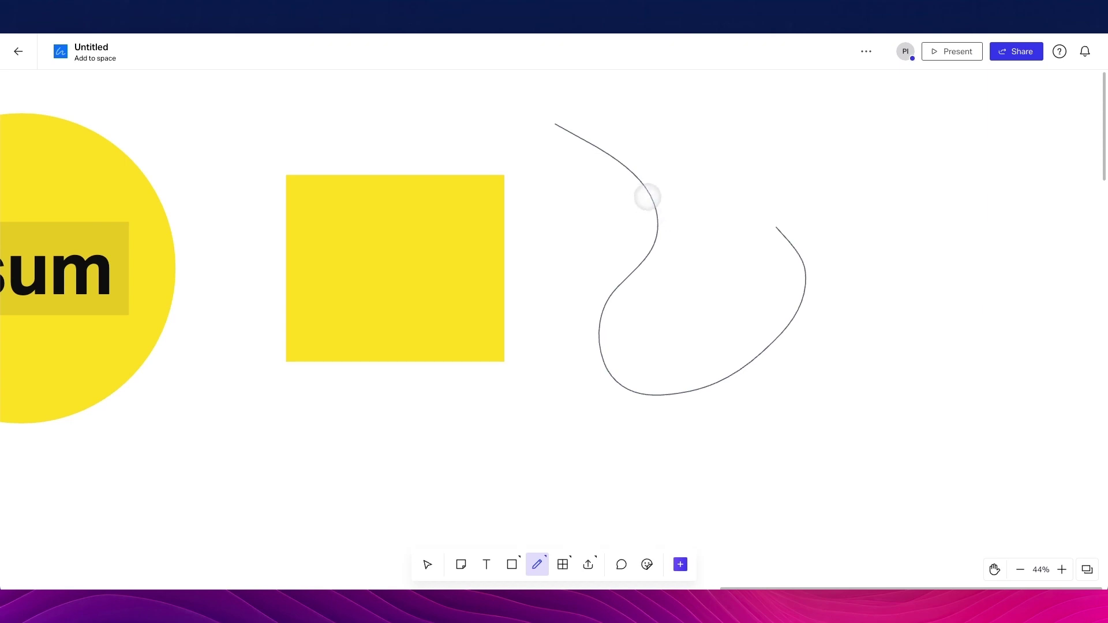
{"action": "key", "text": "Escape"}
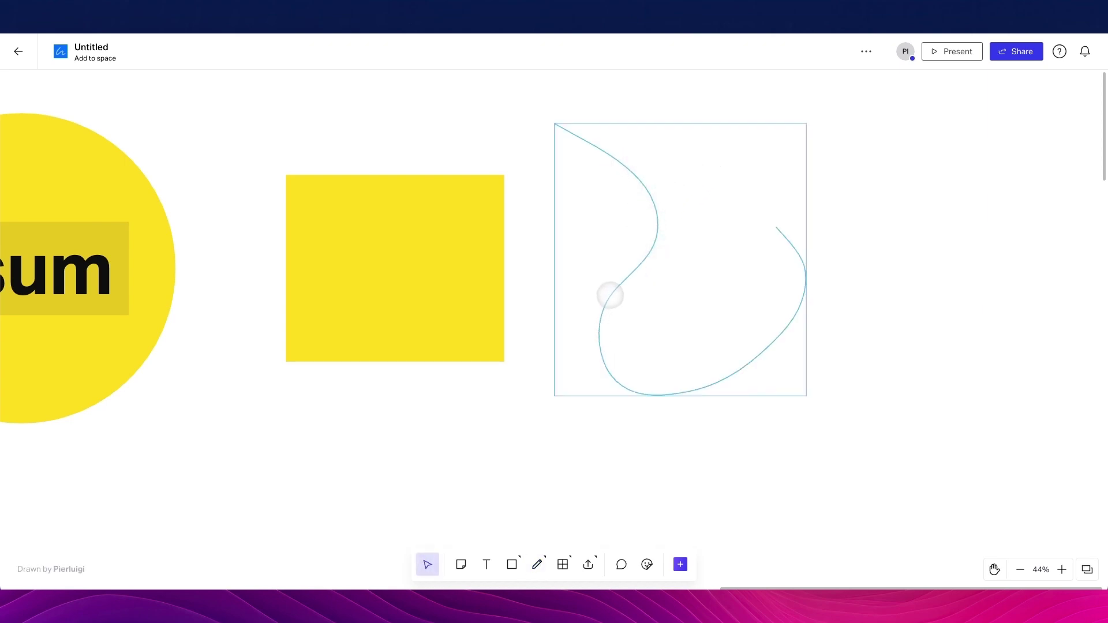
Set the curve's line weight to Thick and its style to Dotted
{"action": "left_click", "coordinate": [610, 294]}
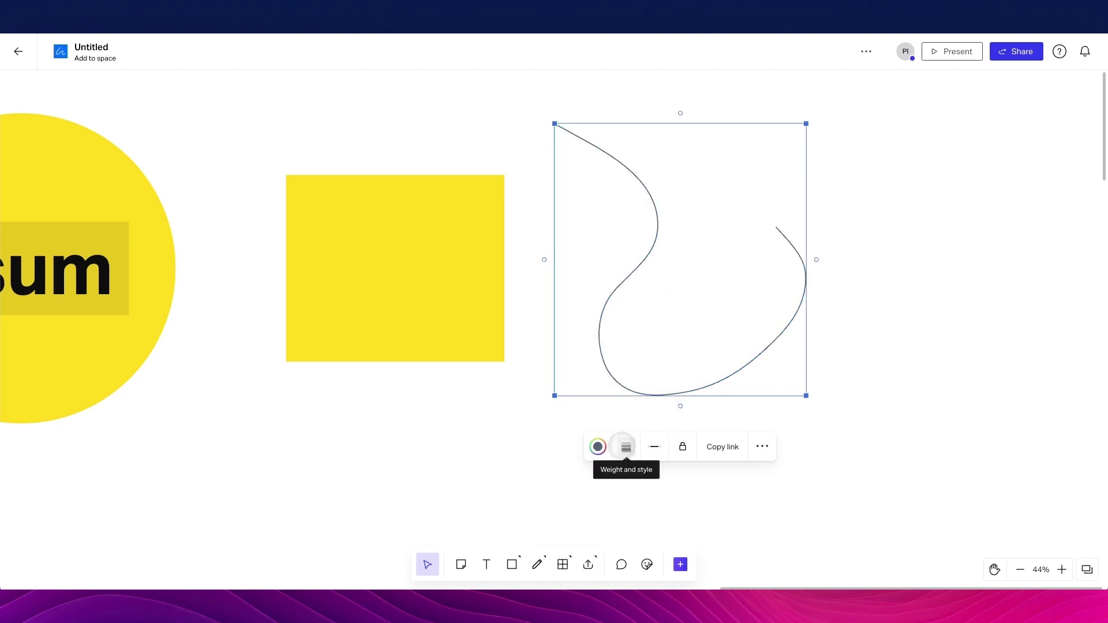
{"action": "left_click", "coordinate": [629, 445]}
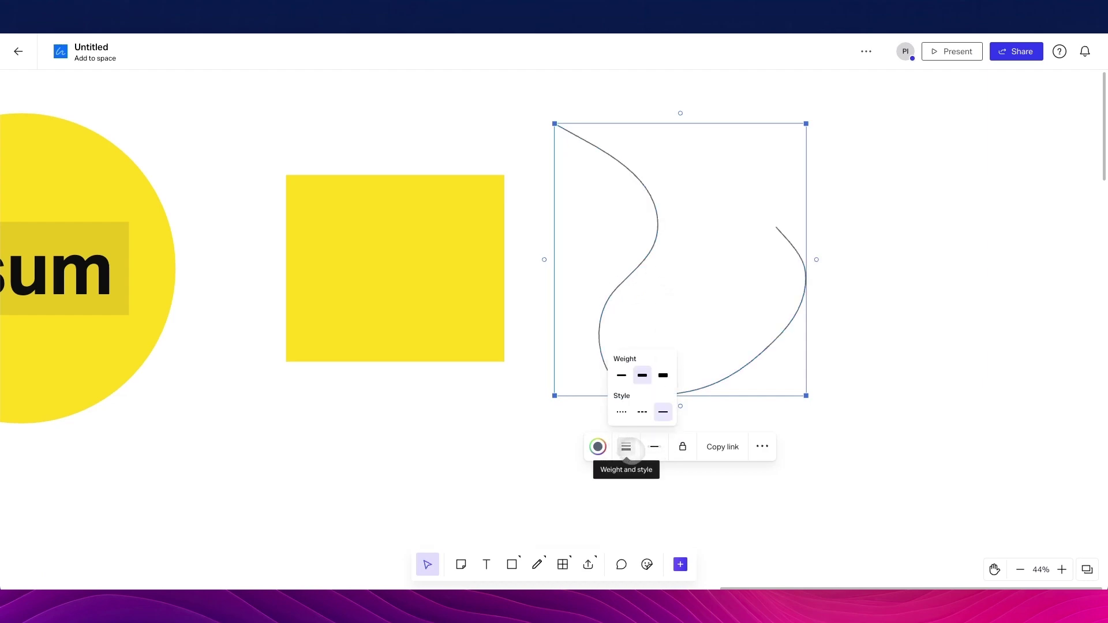
{"action": "left_click", "coordinate": [663, 375]}
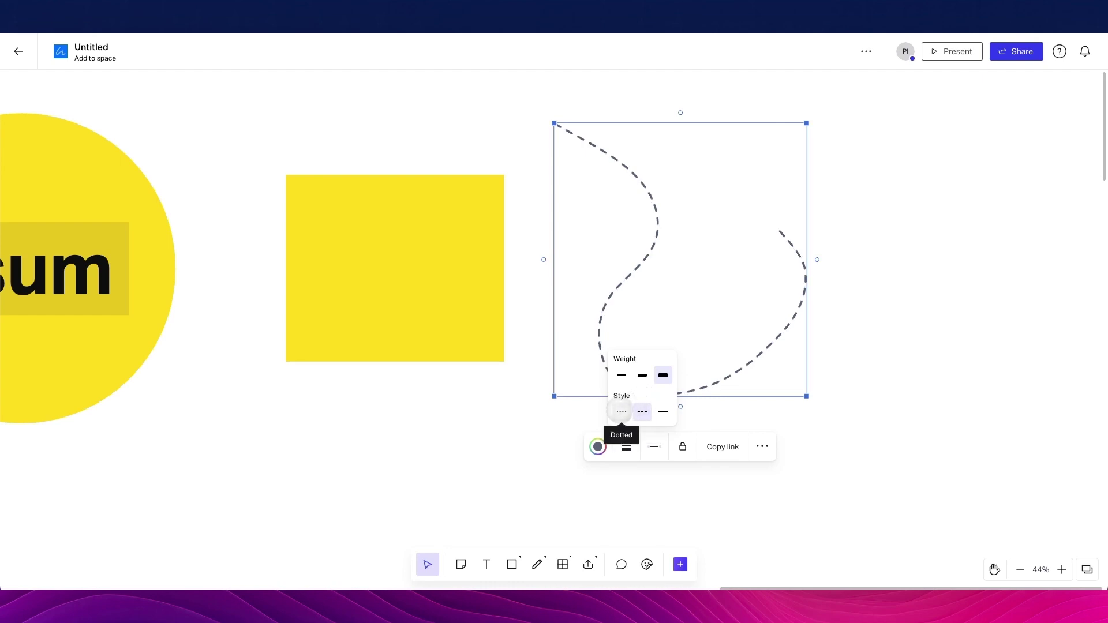
{"action": "left_click", "coordinate": [621, 411]}
{"action": "left_click", "coordinate": [459, 358]}
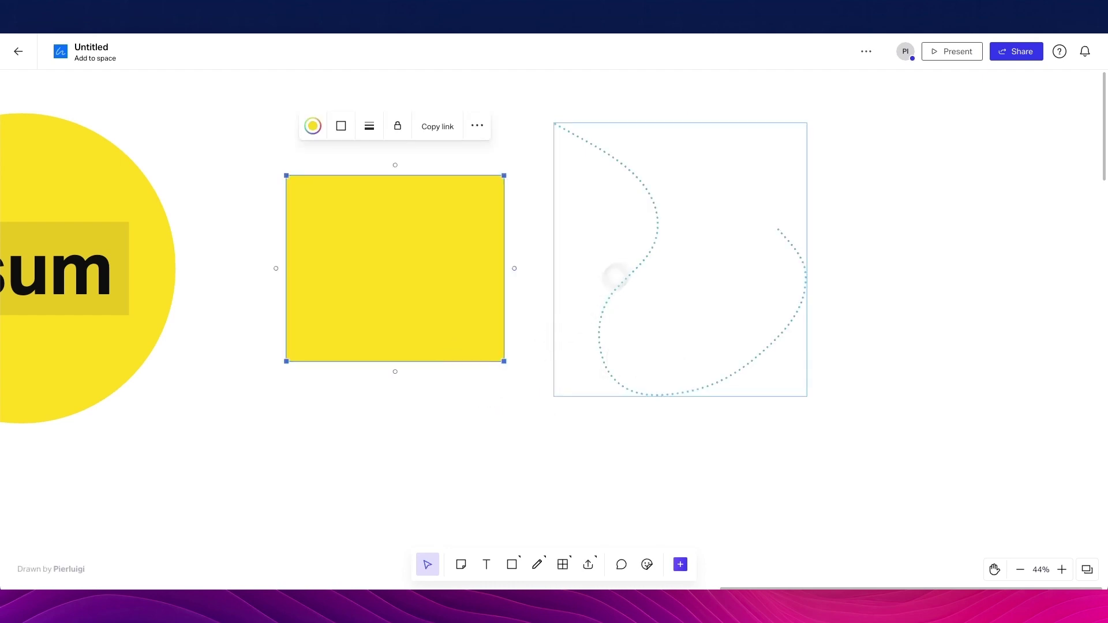
{"action": "left_click", "coordinate": [613, 272]}
{"action": "left_click", "coordinate": [692, 237]}
{"action": "scroll", "coordinate": [858, 198], "scroll_direction": "right", "scroll_amount": 5}
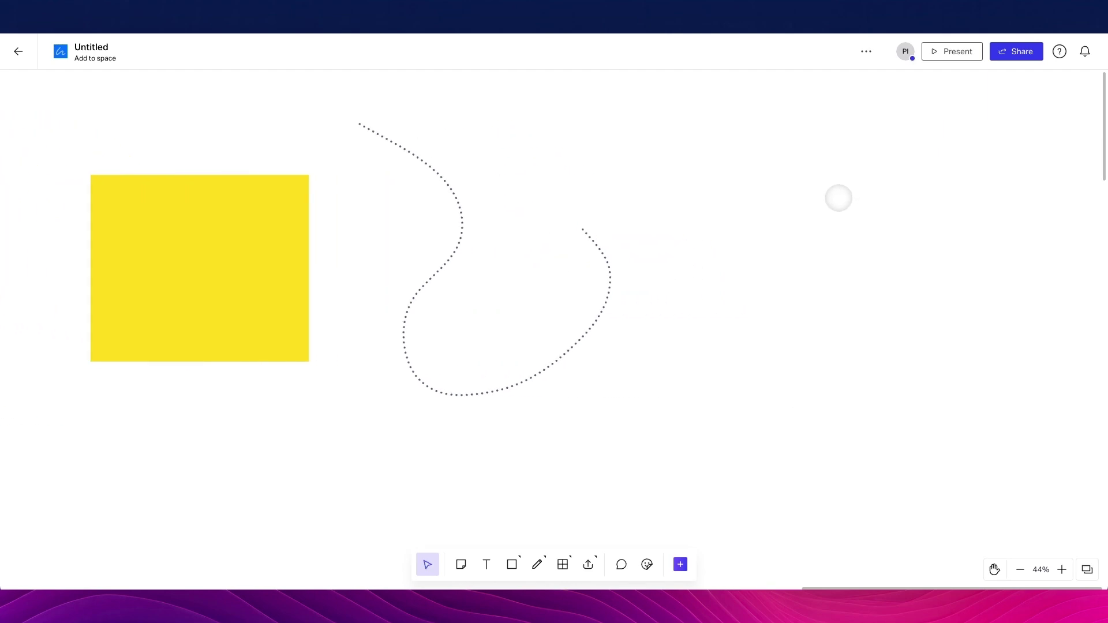
{"action": "scroll", "coordinate": [838, 198], "scroll_direction": "right", "scroll_amount": 1}
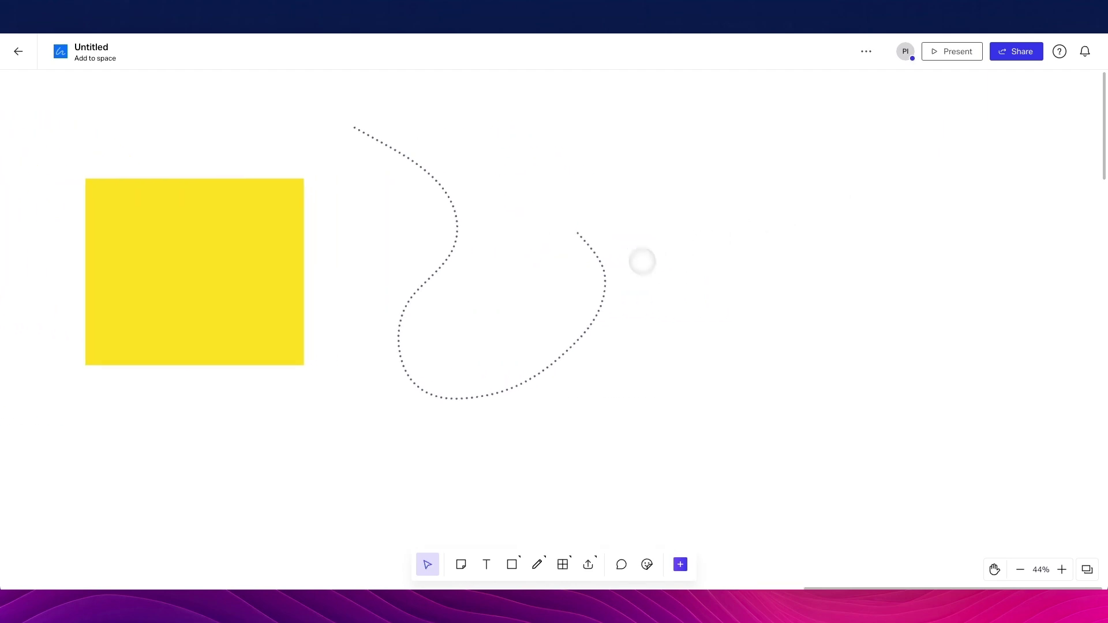
Place a three-column 'Section title' Board layout on the canvas
{"action": "left_click", "coordinate": [563, 565]}
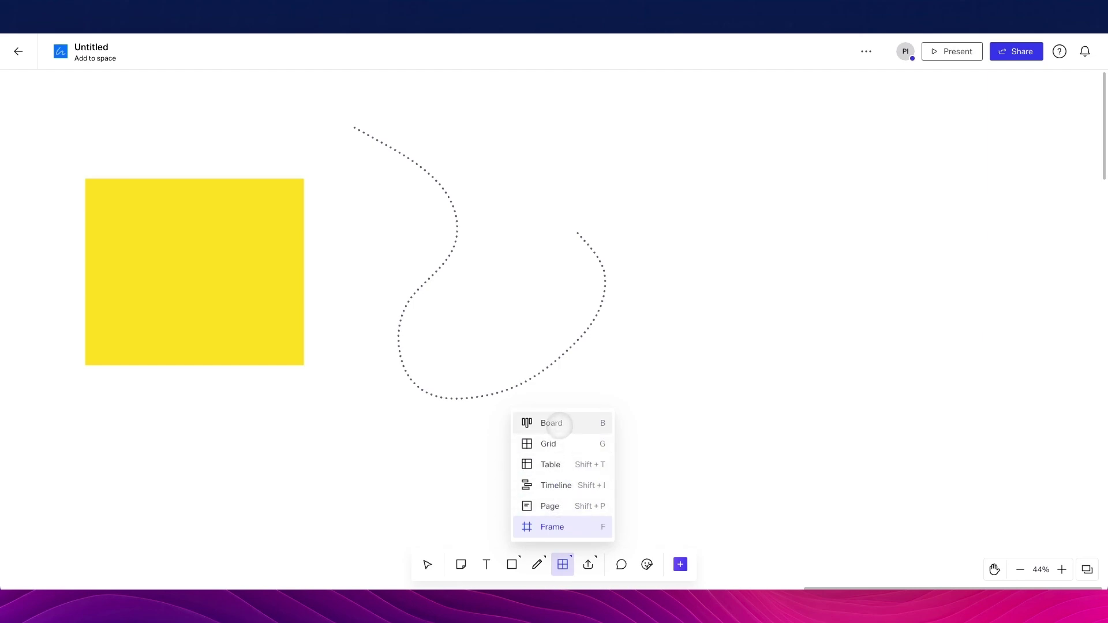
{"action": "scroll", "coordinate": [761, 282], "scroll_direction": "right", "scroll_amount": 3}
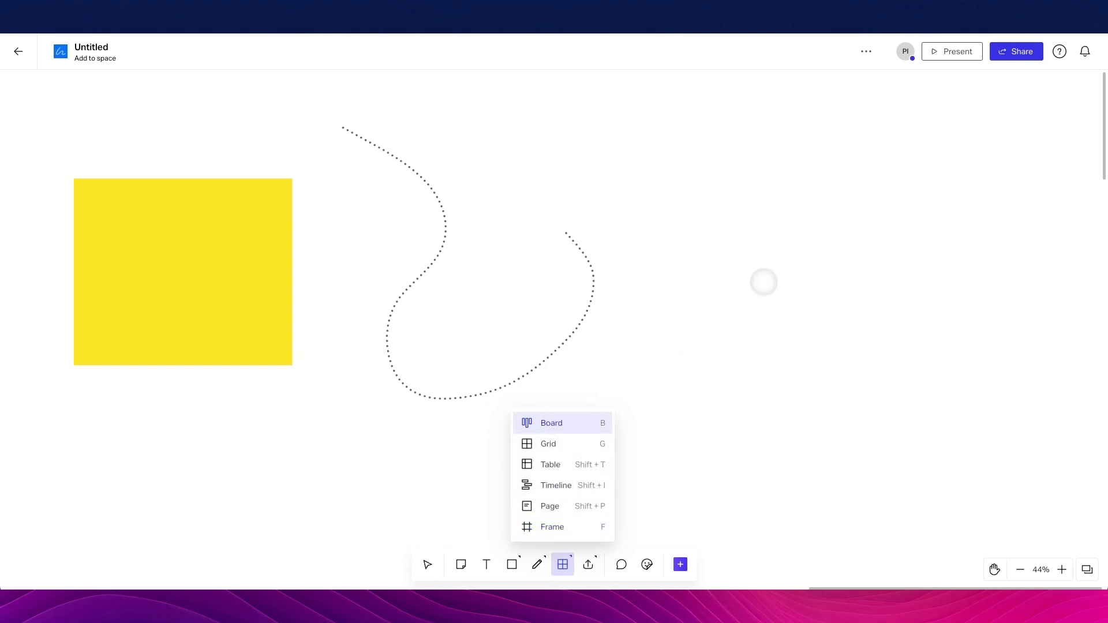
{"action": "left_click", "coordinate": [941, 362]}
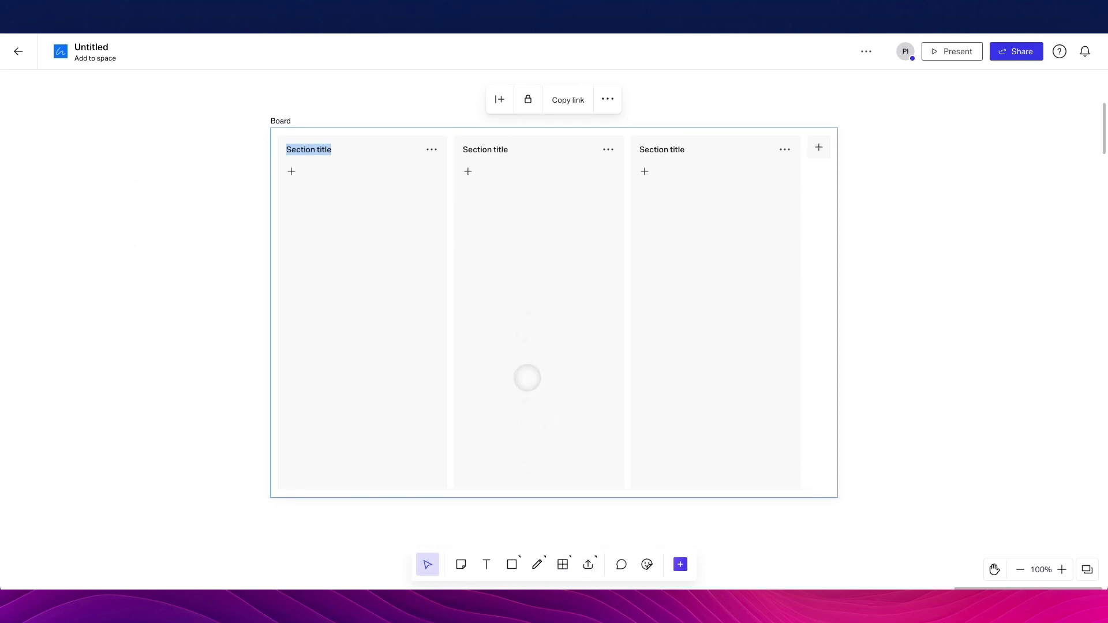
{"action": "scroll", "coordinate": [811, 255], "scroll_direction": "right", "scroll_amount": 3}
{"action": "scroll", "coordinate": [809, 255], "scroll_direction": "down", "scroll_amount": 3}
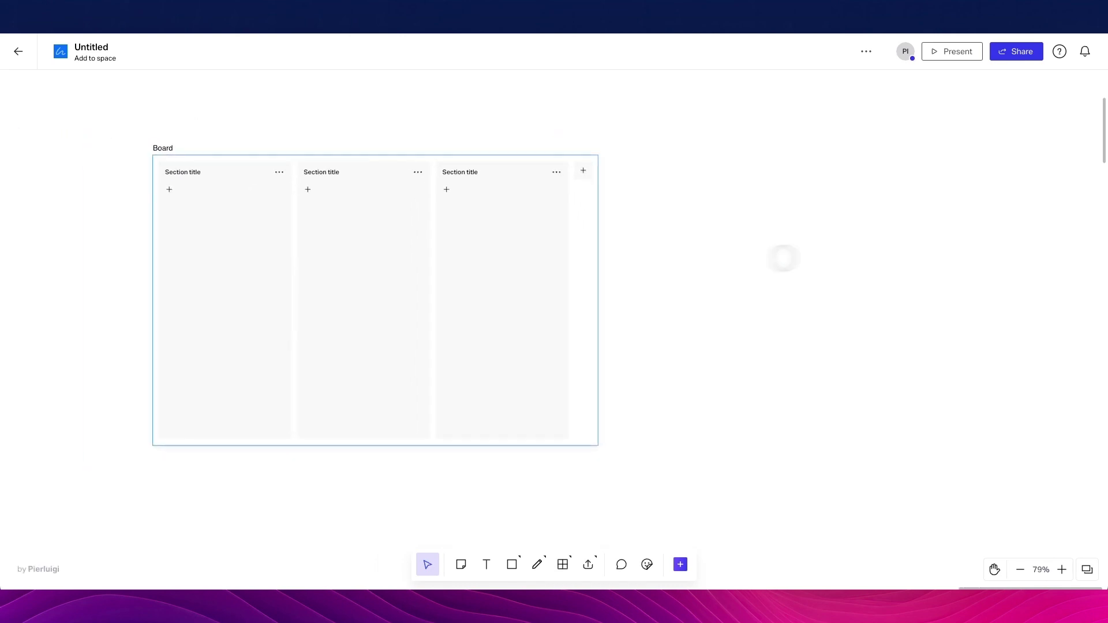
{"action": "scroll", "coordinate": [171, 193], "scroll_direction": "up", "scroll_amount": 3}
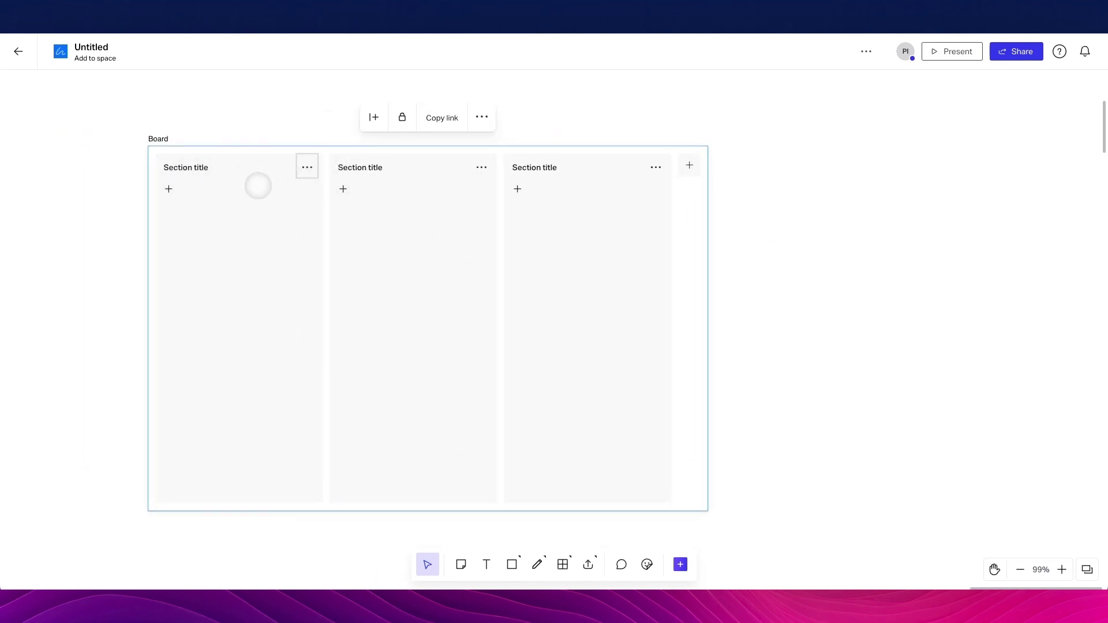
{"action": "scroll", "coordinate": [663, 193], "scroll_direction": "right", "scroll_amount": 5}
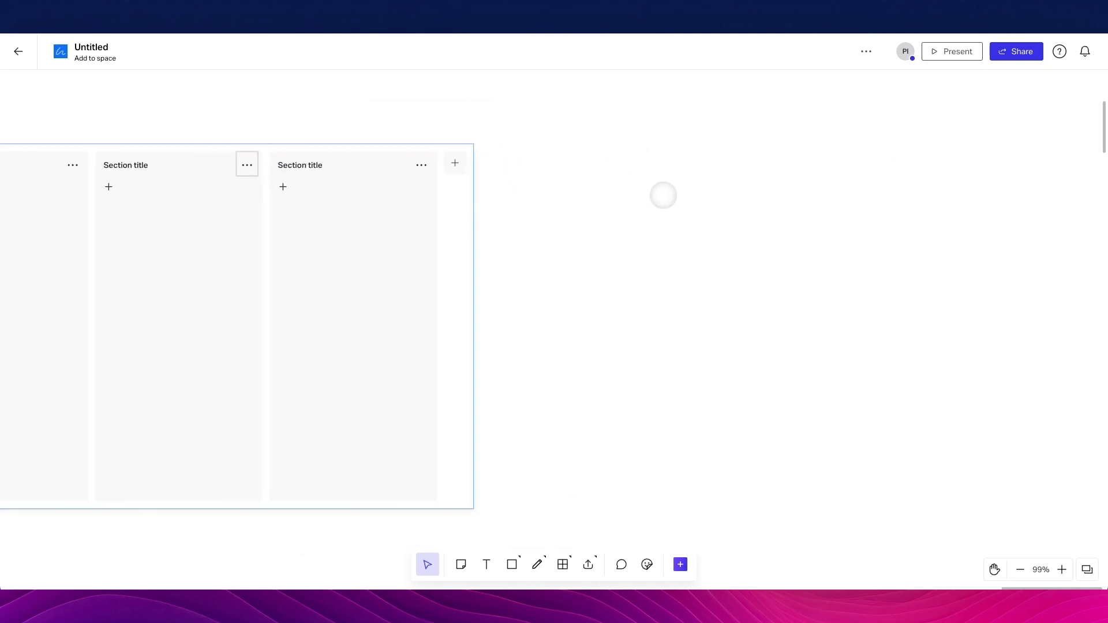
Draw a 2×2 grid, move it up-left, and type 'sajkdksjd' in its top-left cell
{"action": "left_click", "coordinate": [562, 565]}
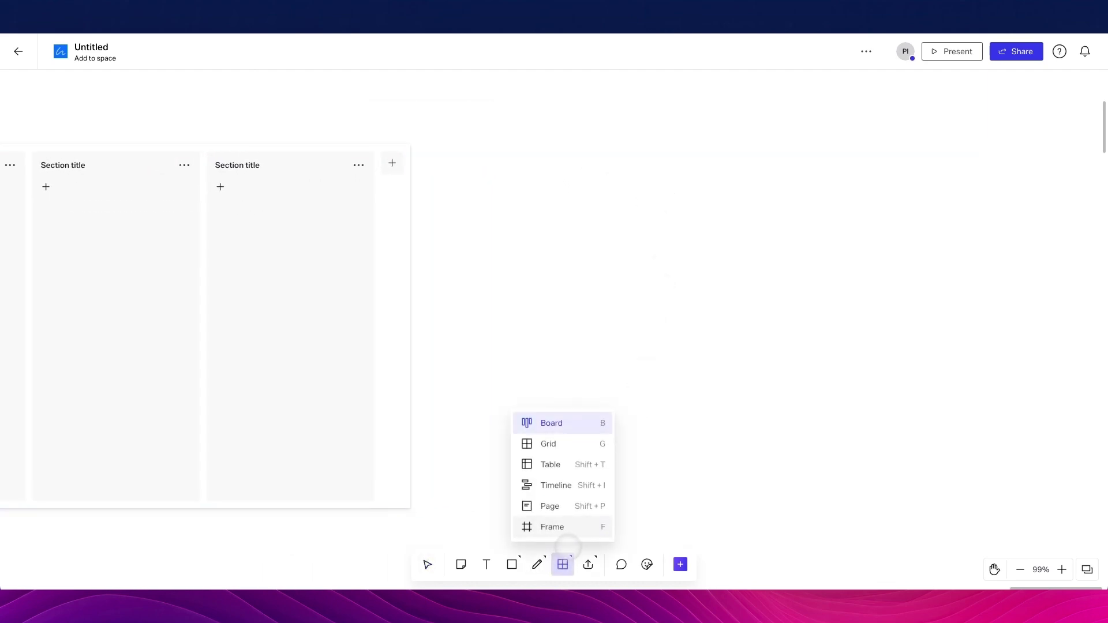
{"action": "left_click_drag", "start_coordinate": [551, 177], "coordinate": [847, 456]}
{"action": "left_click_drag", "start_coordinate": [646, 225], "coordinate": [554, 190]}
{"action": "left_click", "coordinate": [537, 172]}
{"action": "type", "text": "t"}
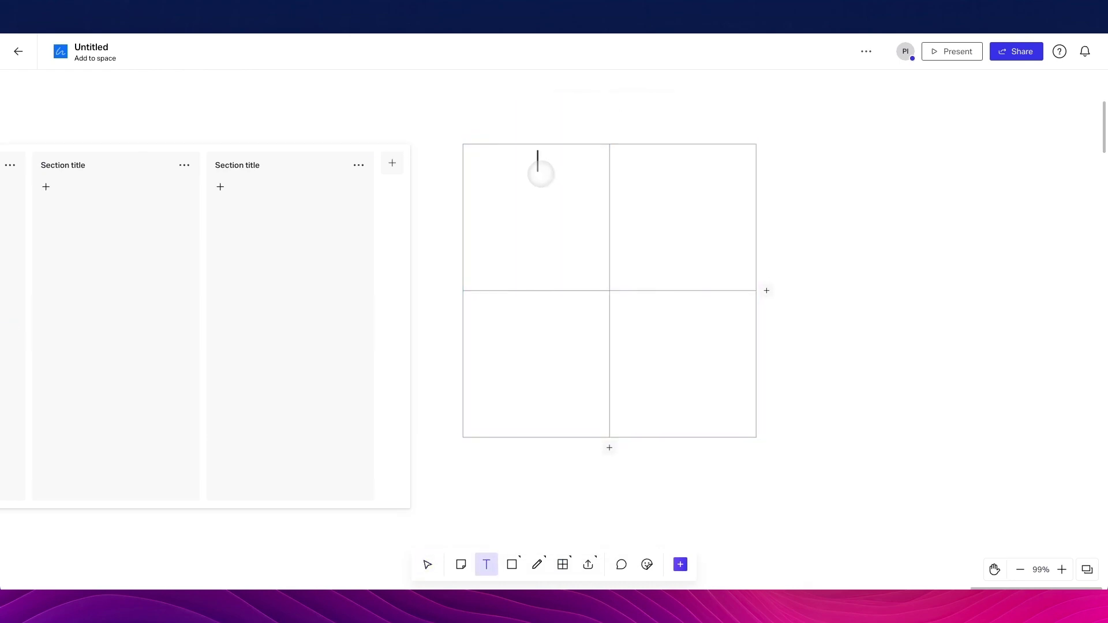
{"action": "type", "text": "sajkdksjd"}
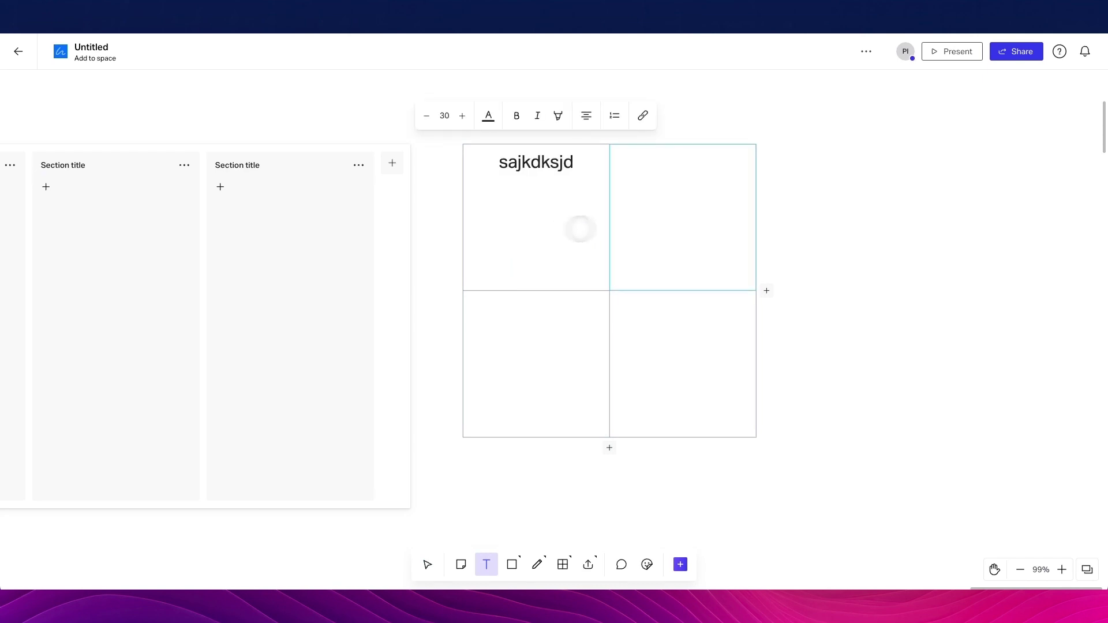
{"action": "key", "text": "Escape"}
{"action": "key", "text": "t"}
{"action": "left_click", "coordinate": [685, 208]}
{"action": "key", "text": "Escape"}
{"action": "scroll", "coordinate": [853, 215], "scroll_direction": "right", "scroll_amount": 2}
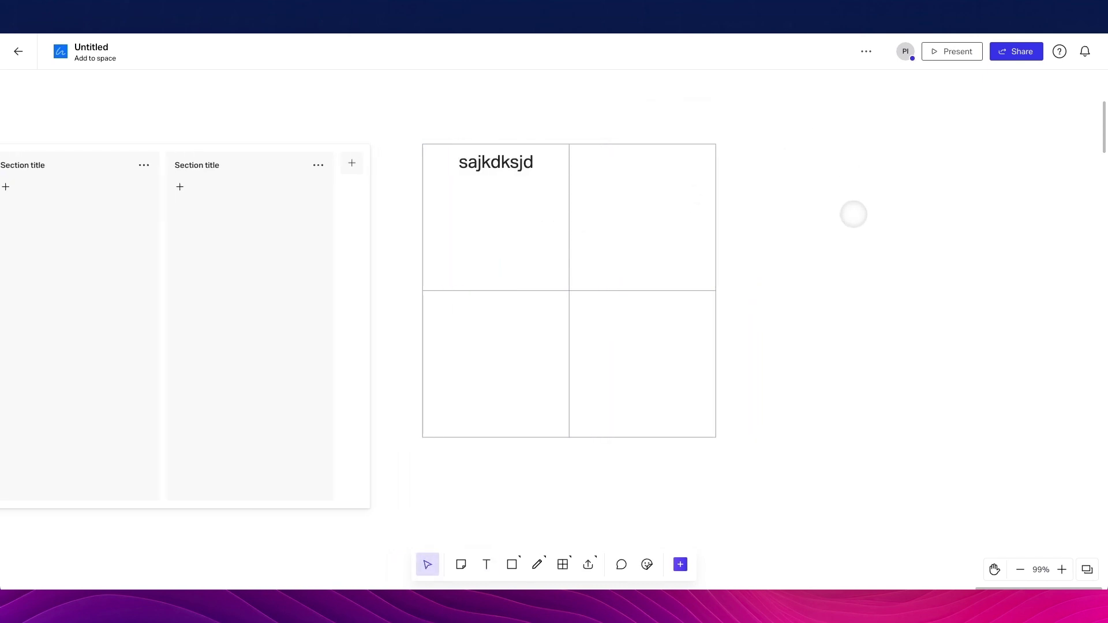
{"action": "scroll", "coordinate": [853, 214], "scroll_direction": "right", "scroll_amount": 8}
{"action": "left_click", "coordinate": [563, 564]}
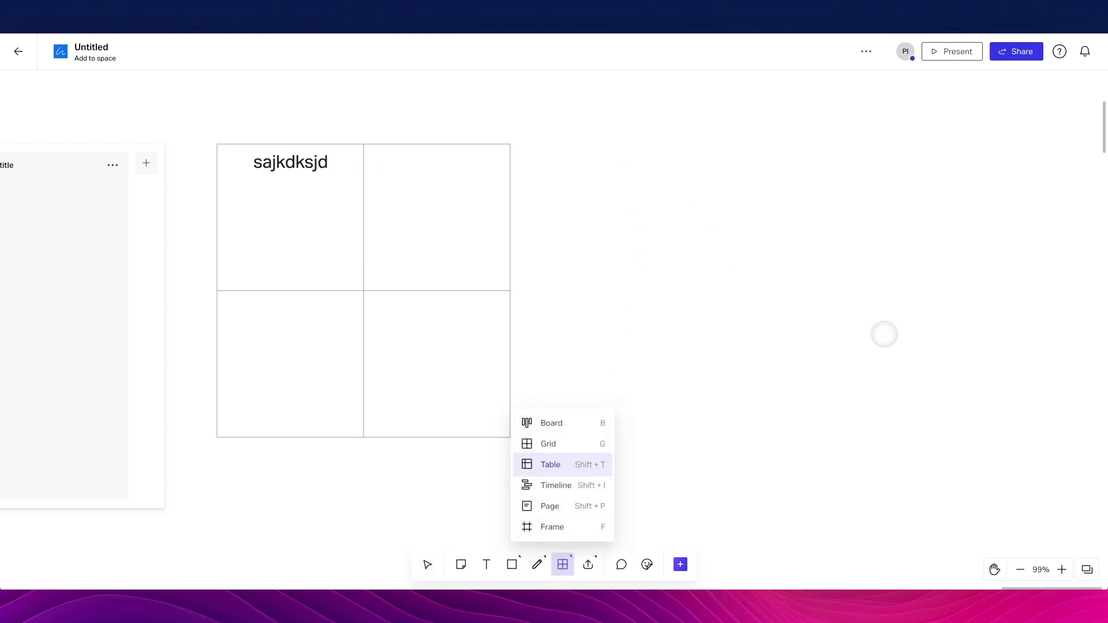
Place a task Table with Title, Assignee, Status, Start Date and Due Date columns
{"action": "left_click", "coordinate": [883, 334]}
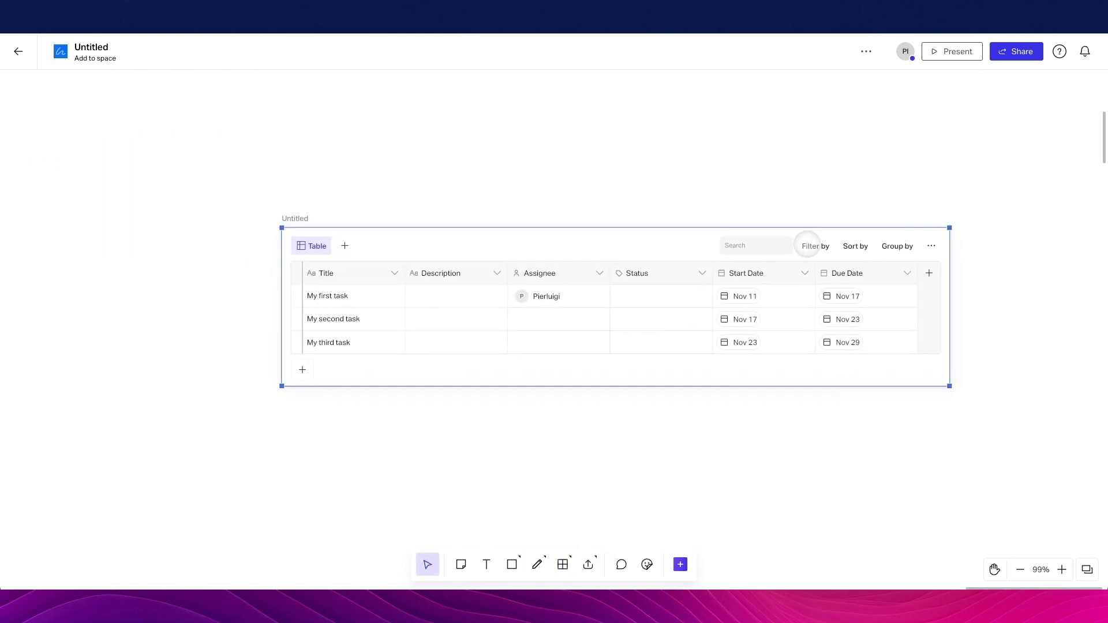
{"action": "scroll", "coordinate": [511, 109], "scroll_direction": "down", "scroll_amount": 3}
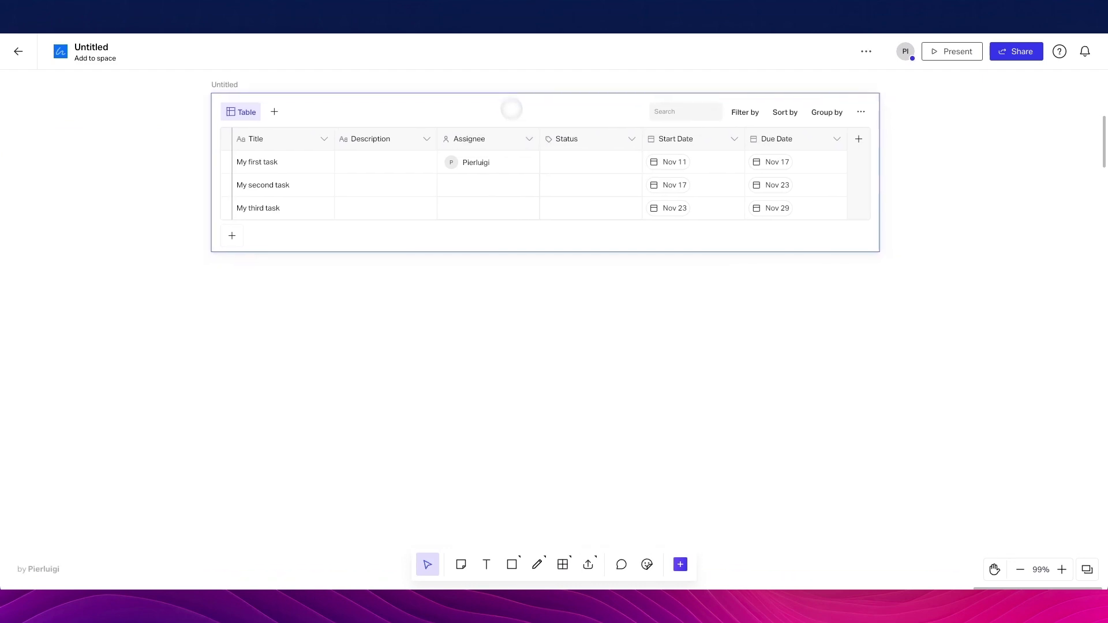
{"action": "scroll", "coordinate": [511, 109], "scroll_direction": "up", "scroll_amount": 3}
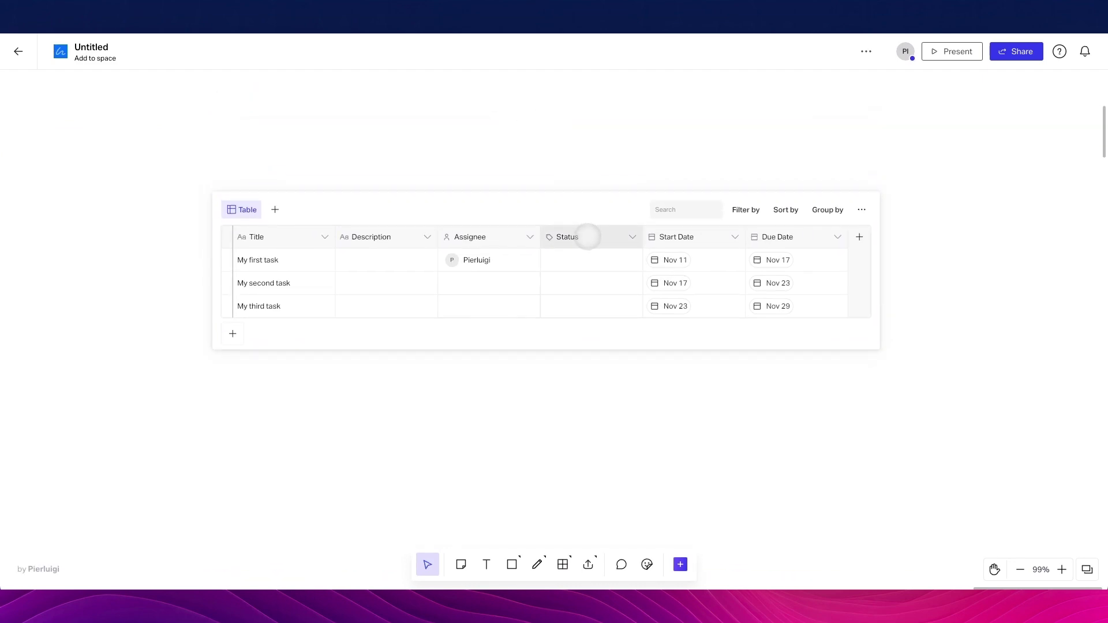
{"action": "scroll", "coordinate": [586, 238], "scroll_direction": "right", "scroll_amount": 2}
{"action": "scroll", "coordinate": [591, 366], "scroll_direction": "down", "scroll_amount": 2}
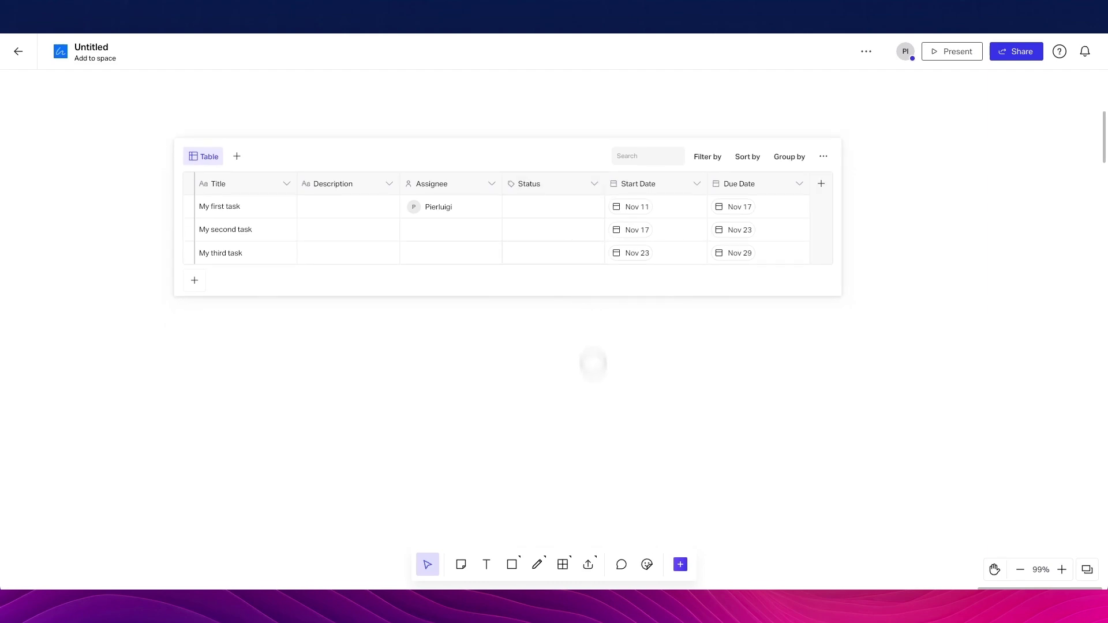
{"action": "left_click", "coordinate": [562, 565]}
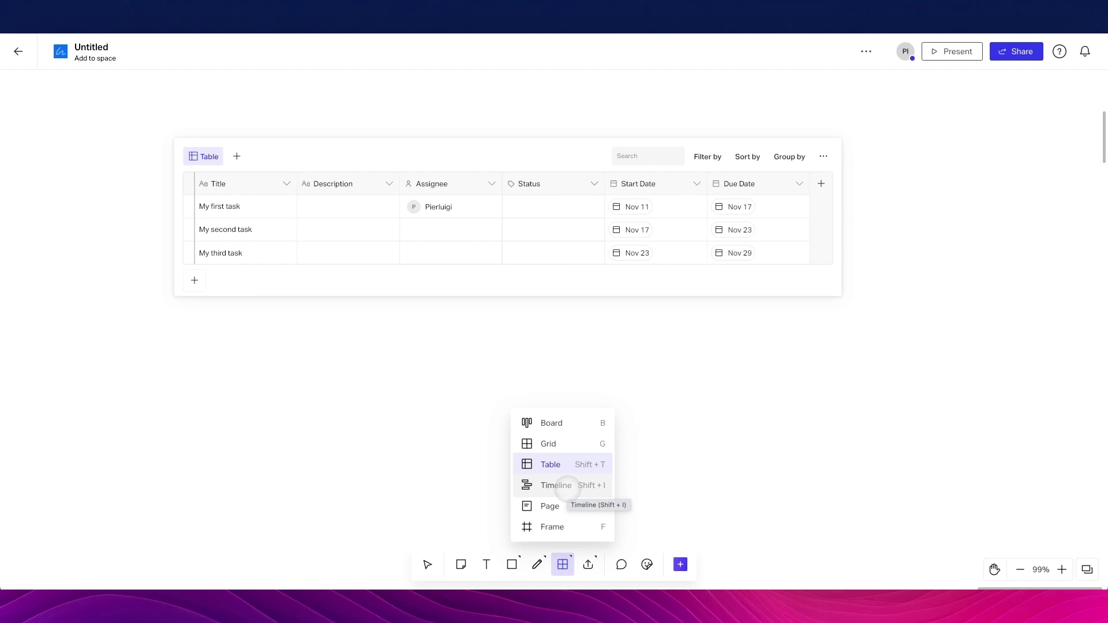
Place a Timeline block plotting three sample tasks across November and December
{"action": "left_click", "coordinate": [555, 485]}
{"action": "scroll", "coordinate": [494, 421], "scroll_direction": "down", "scroll_amount": 4}
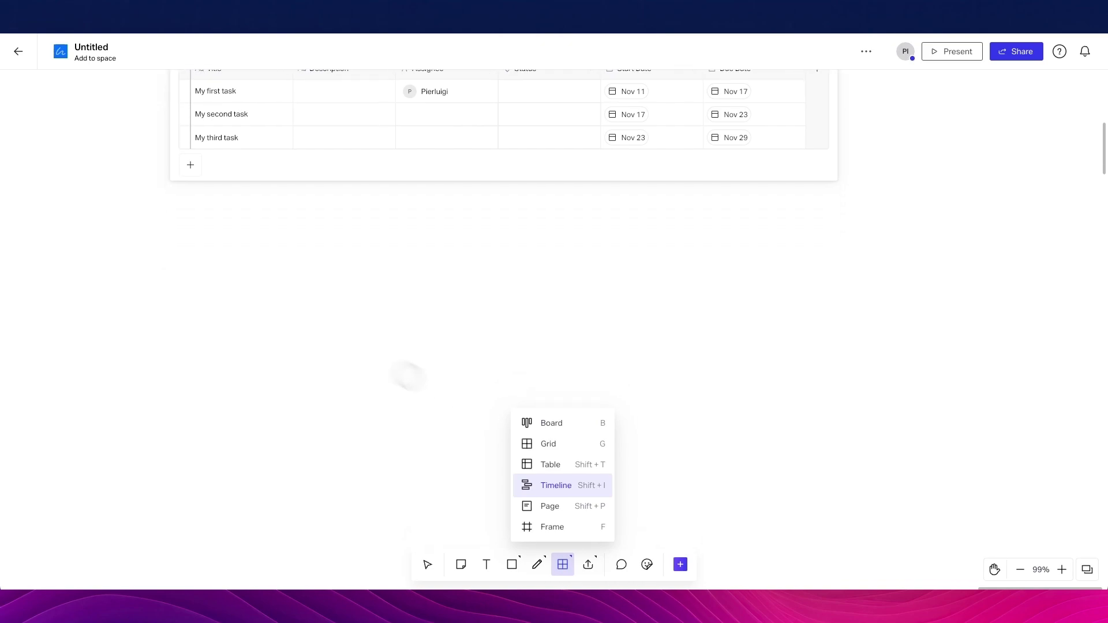
{"action": "left_click", "coordinate": [257, 293]}
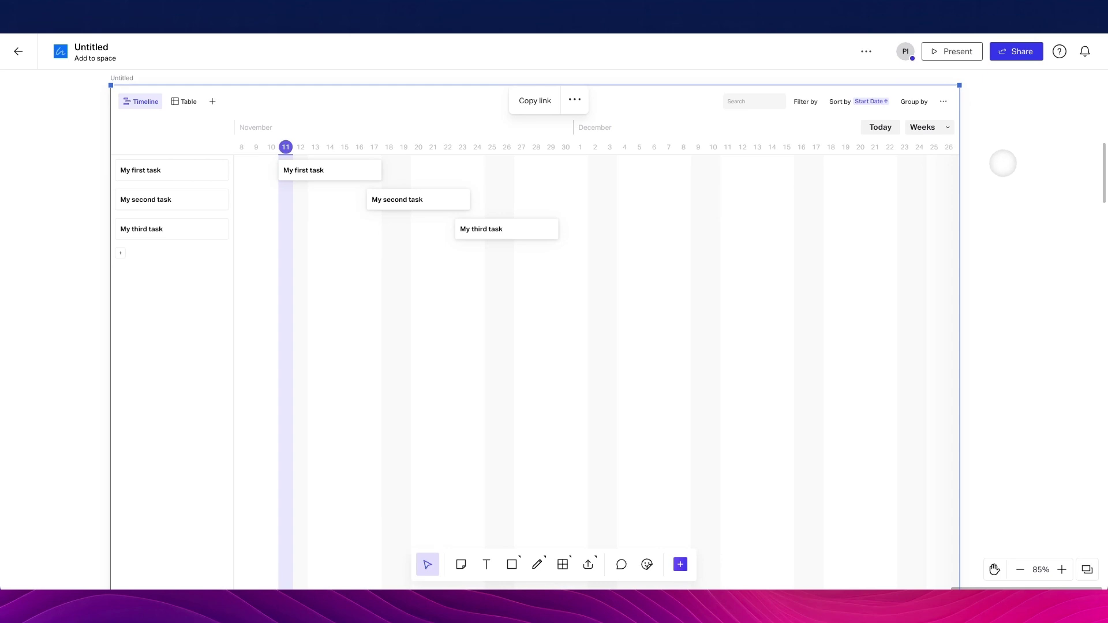
{"action": "scroll", "coordinate": [1002, 164], "scroll_direction": "right", "scroll_amount": 5}
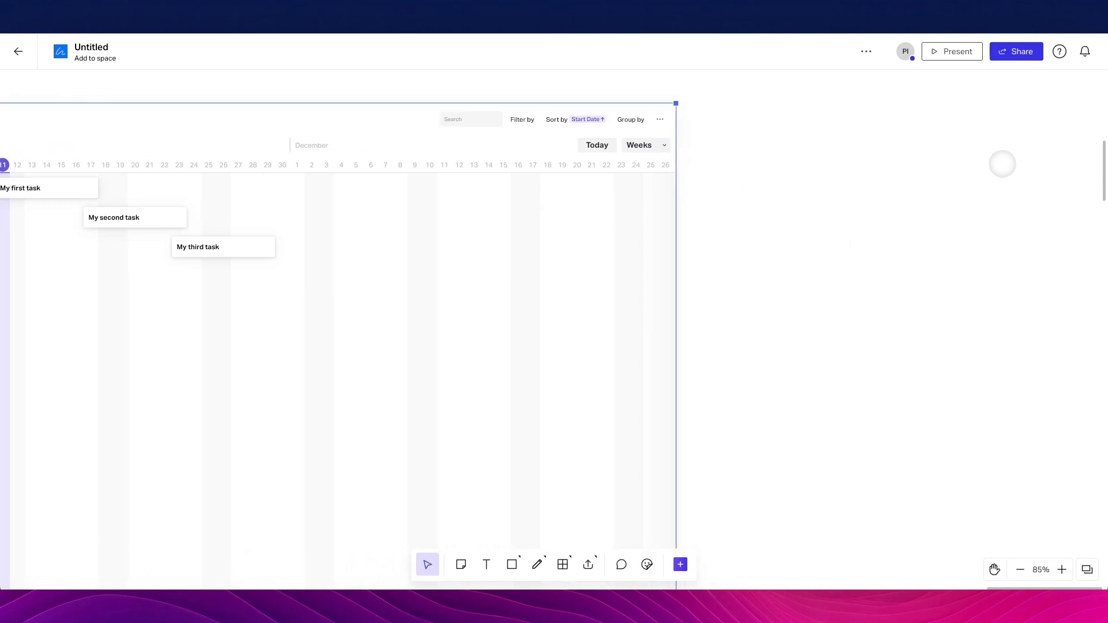
{"action": "scroll", "coordinate": [1002, 163], "scroll_direction": "left", "scroll_amount": 4}
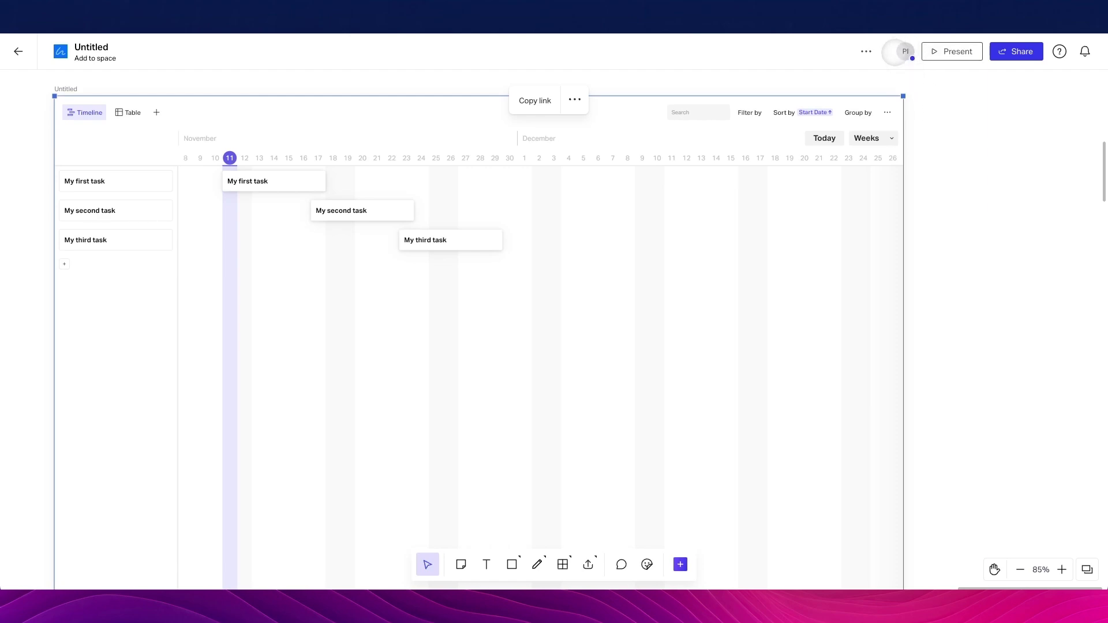
{"action": "scroll", "coordinate": [955, 113], "scroll_direction": "up", "scroll_amount": 1}
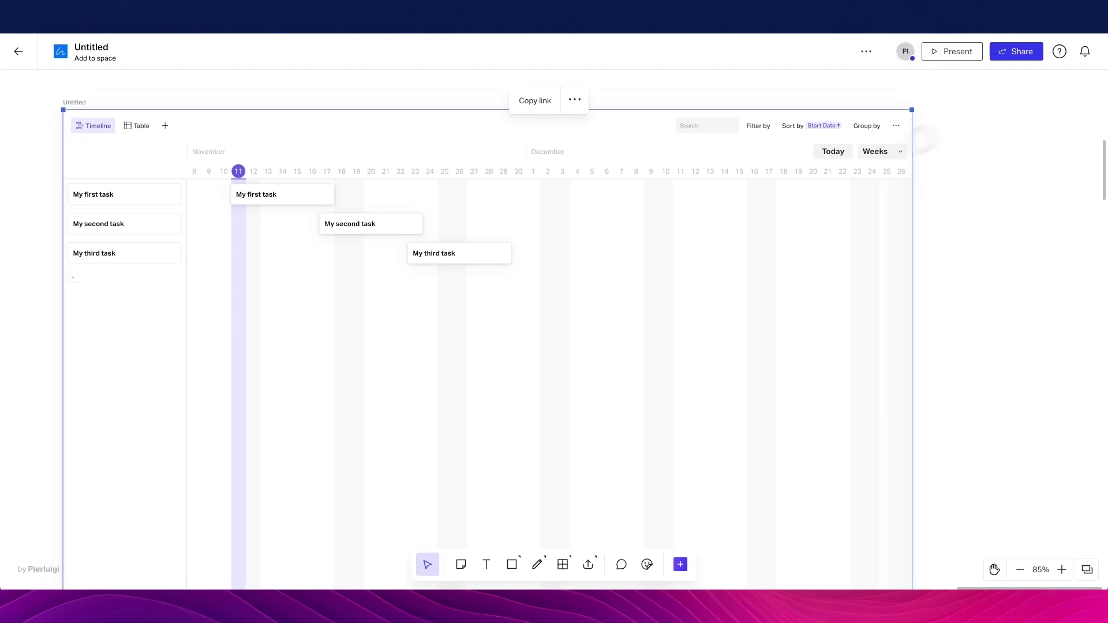
{"action": "scroll", "coordinate": [666, 93], "scroll_direction": "right", "scroll_amount": 15}
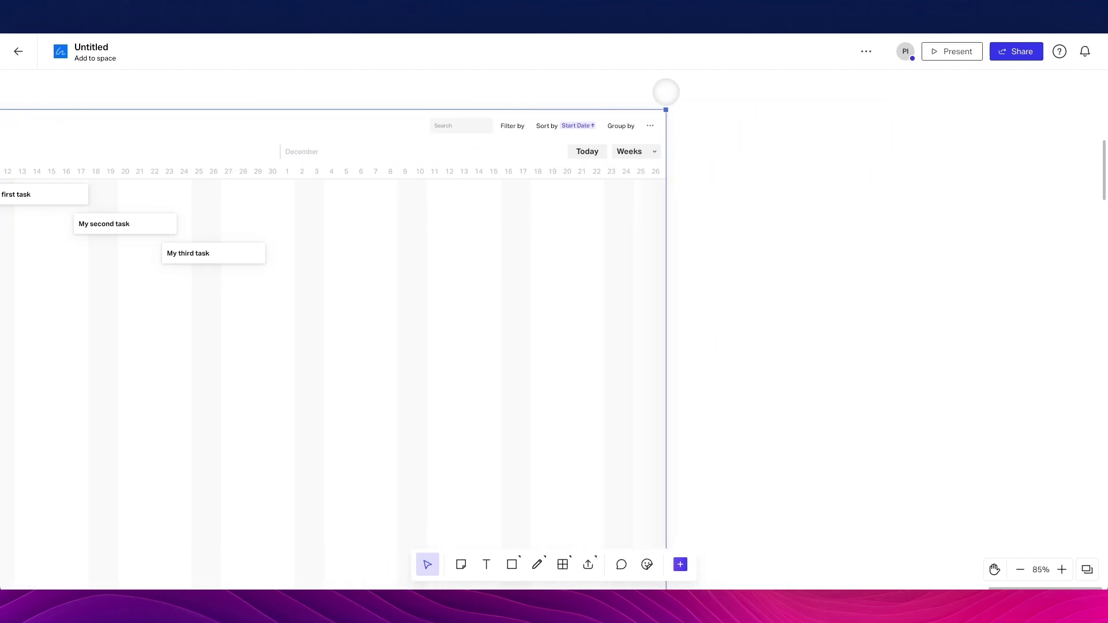
{"action": "scroll", "coordinate": [666, 93], "scroll_direction": "right", "scroll_amount": 3}
{"action": "scroll", "coordinate": [646, 333], "scroll_direction": "left", "scroll_amount": 2}
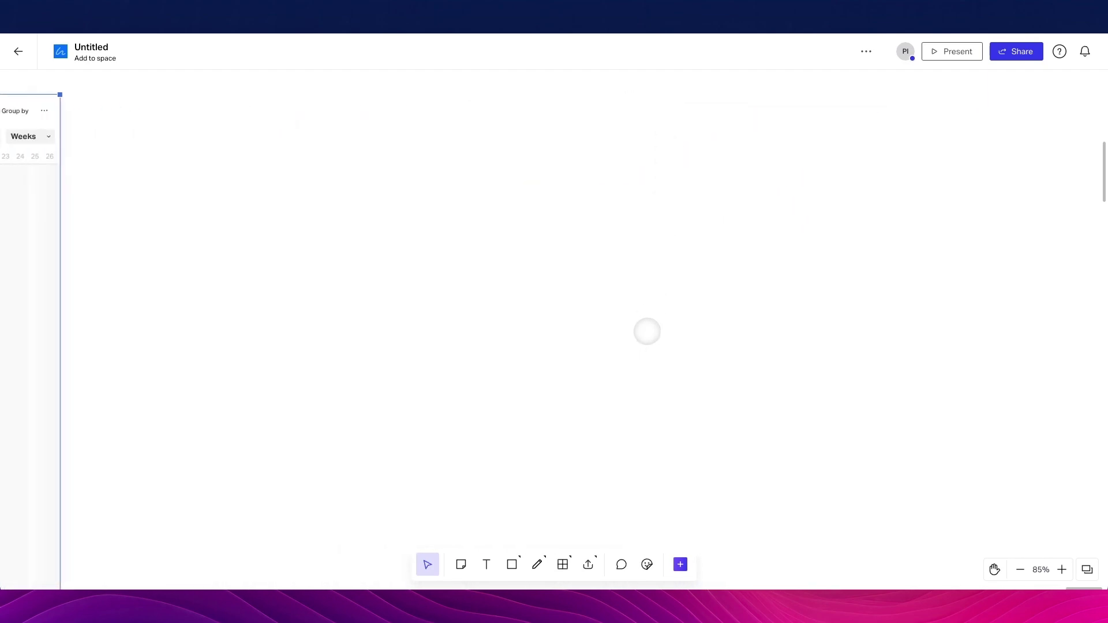
Place a blank Page block with an 'Add Page Title' placeholder on the canvas
{"action": "left_click", "coordinate": [563, 564]}
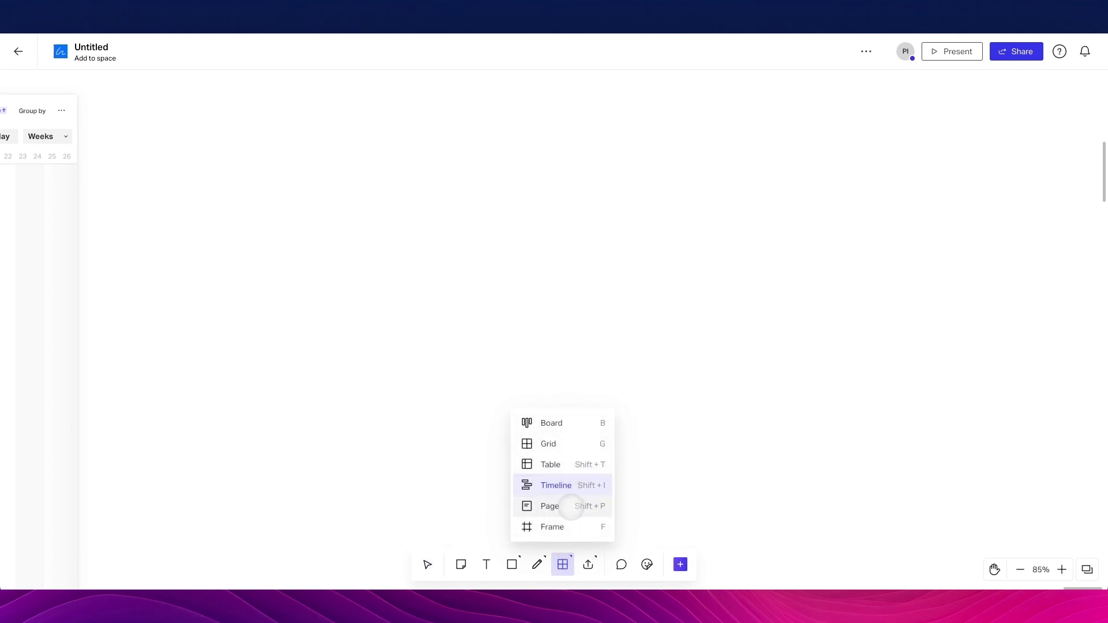
{"action": "left_click", "coordinate": [570, 506]}
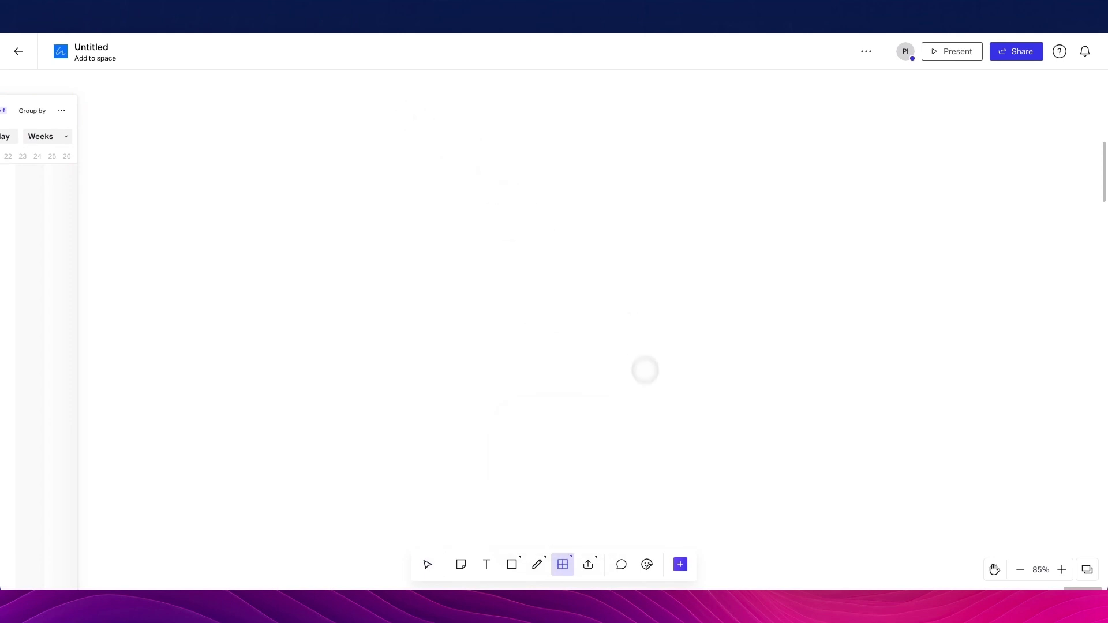
{"action": "left_click", "coordinate": [643, 371]}
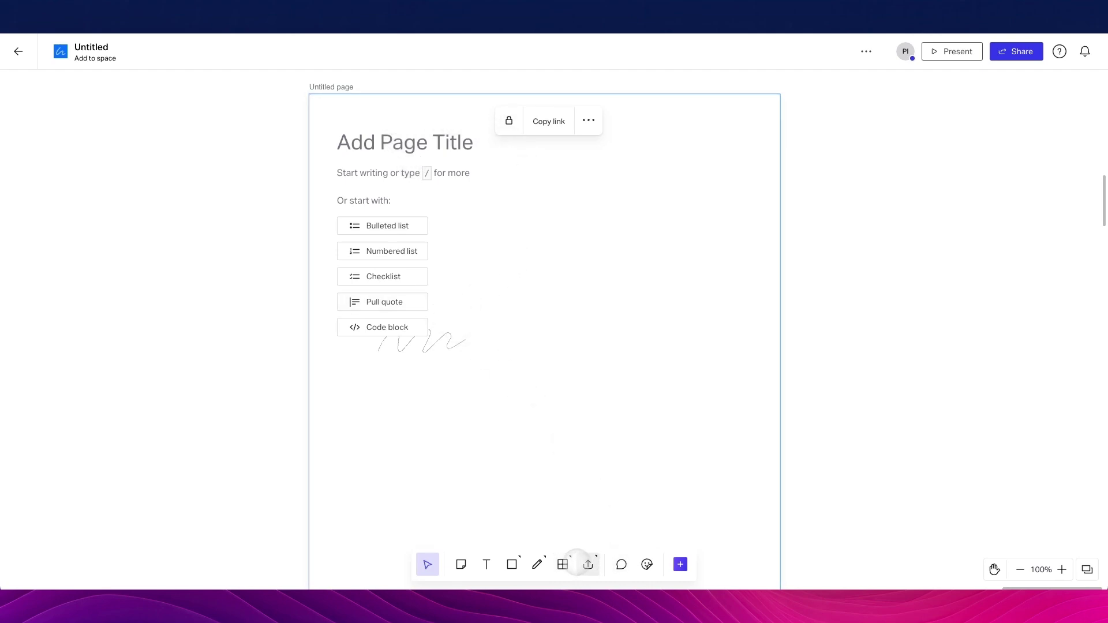
{"action": "left_click", "coordinate": [563, 564]}
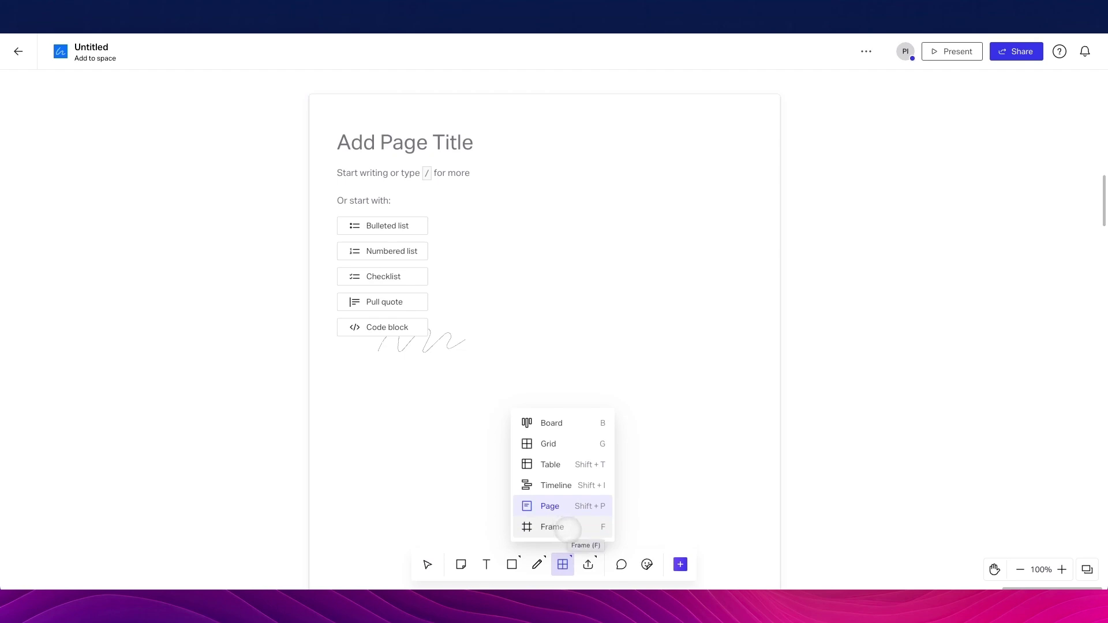
Add an 'Untitled frame' beside the page and raise its top edge to make it taller
{"action": "left_click", "coordinate": [566, 526]}
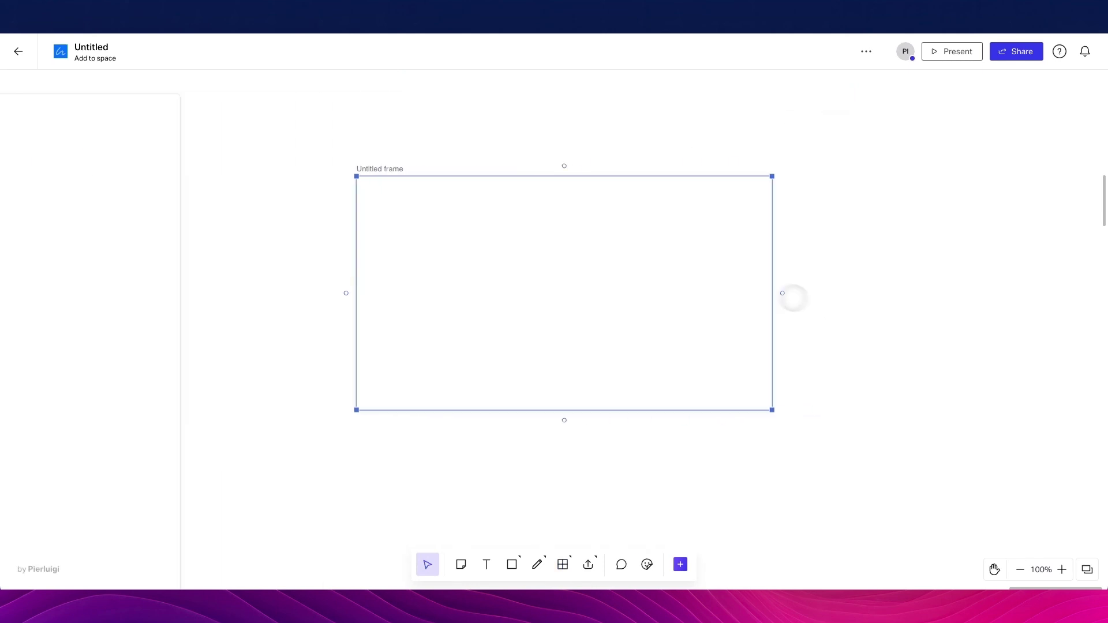
{"action": "left_click_drag", "start_coordinate": [563, 166], "coordinate": [584, 167]}
{"action": "left_click_drag", "start_coordinate": [580, 92], "coordinate": [577, 95]}
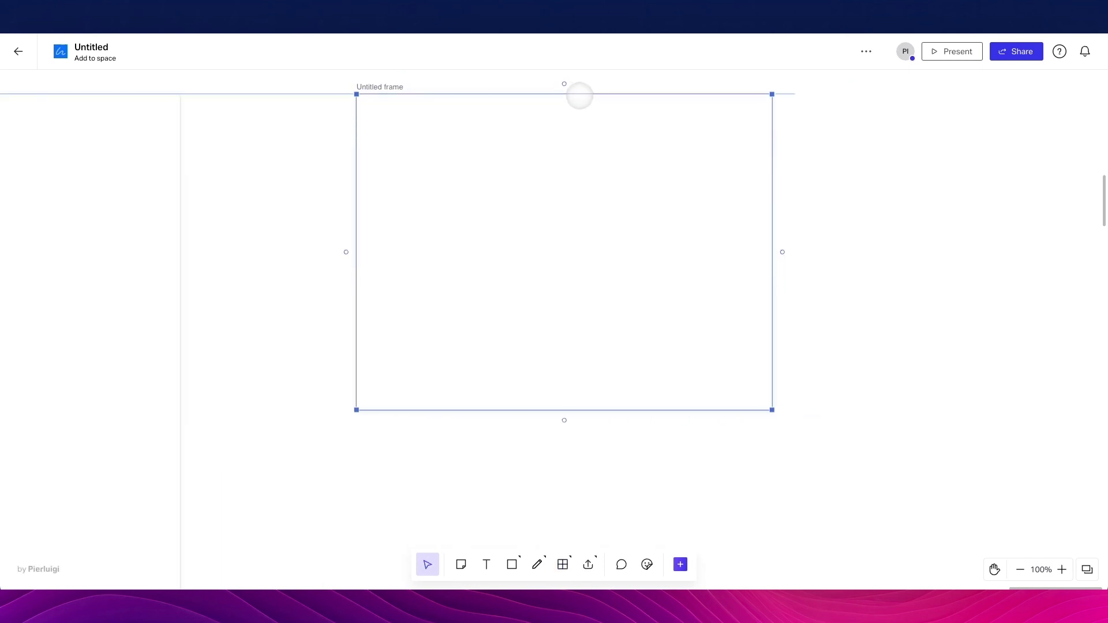
{"action": "scroll", "coordinate": [458, 265], "scroll_direction": "down", "scroll_amount": 5}
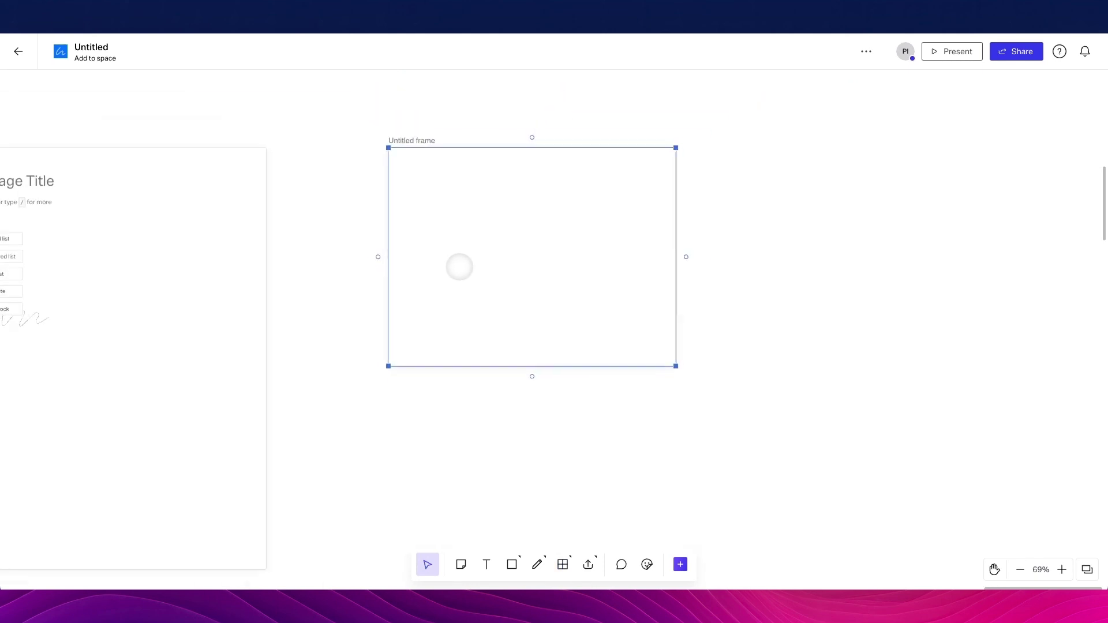
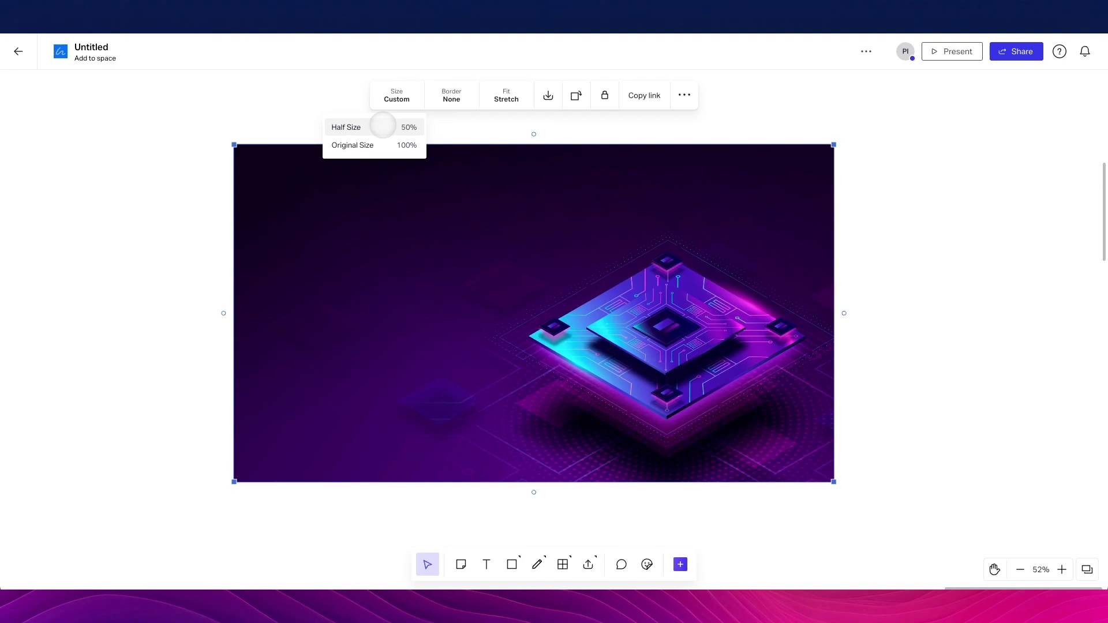
Open the Size choices for the purple circuit-chip image on the board
{"action": "left_click", "coordinate": [381, 126]}
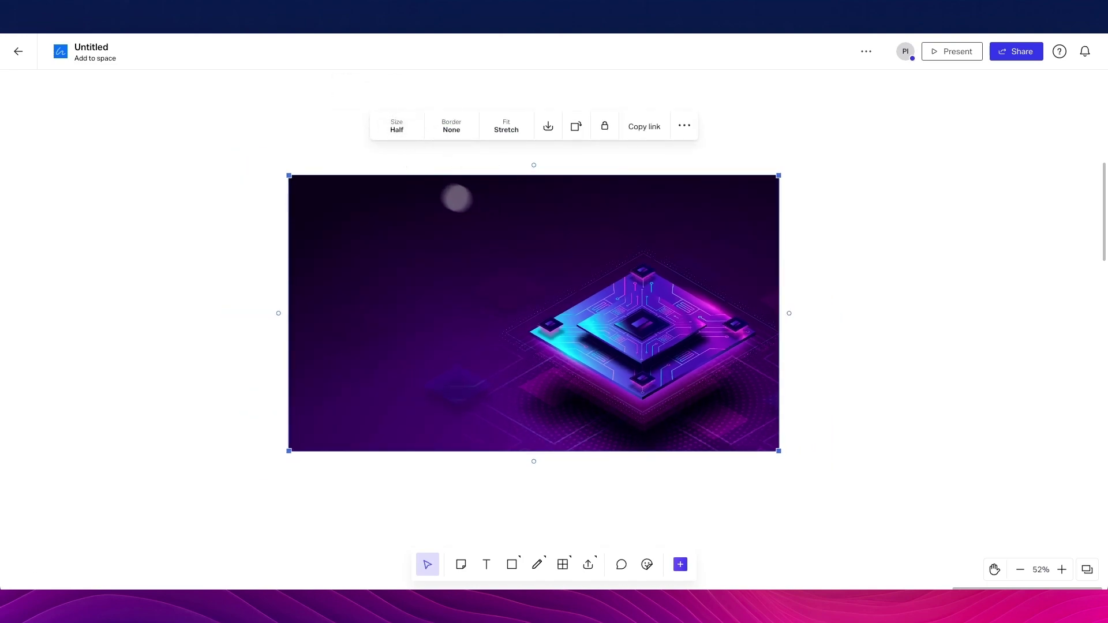
Give the chip image a drop-shadow border and set its fit to Stretch
{"action": "left_click", "coordinate": [448, 126]}
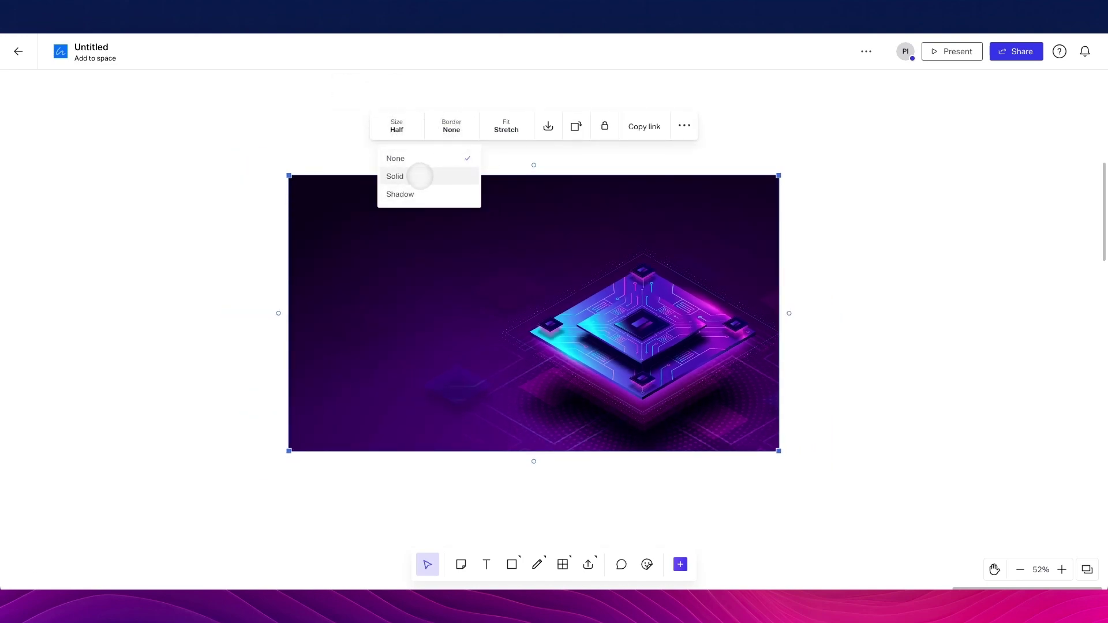
{"action": "left_click", "coordinate": [418, 175]}
{"action": "left_click", "coordinate": [451, 125]}
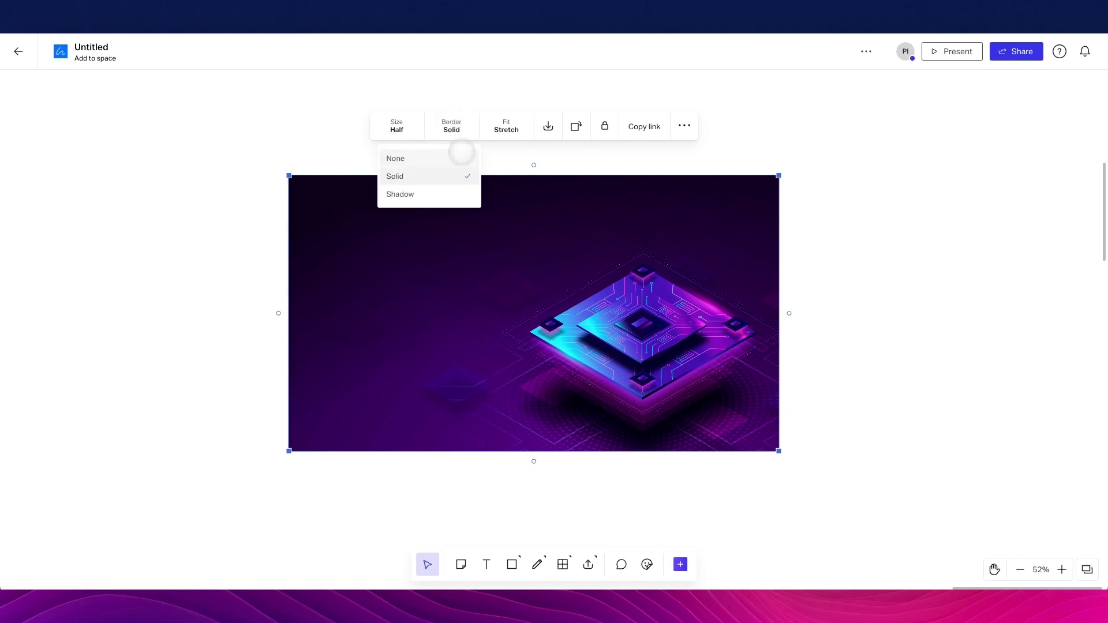
{"action": "left_click", "coordinate": [436, 193]}
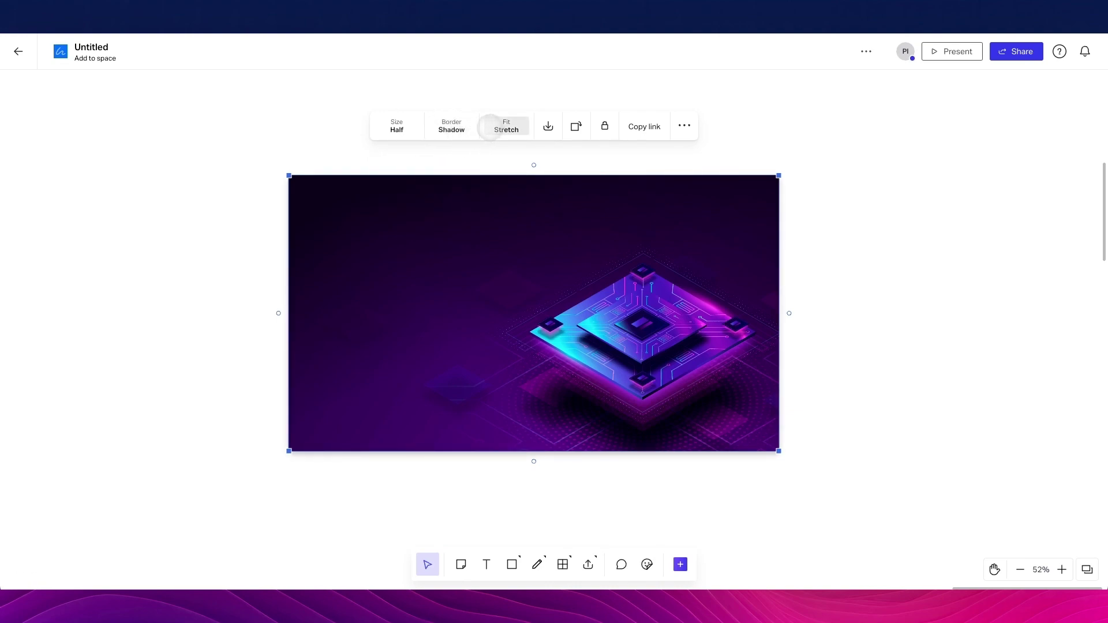
{"action": "left_click", "coordinate": [490, 126]}
{"action": "left_click", "coordinate": [474, 175]}
{"action": "left_click", "coordinate": [492, 128]}
{"action": "left_click", "coordinate": [487, 157]}
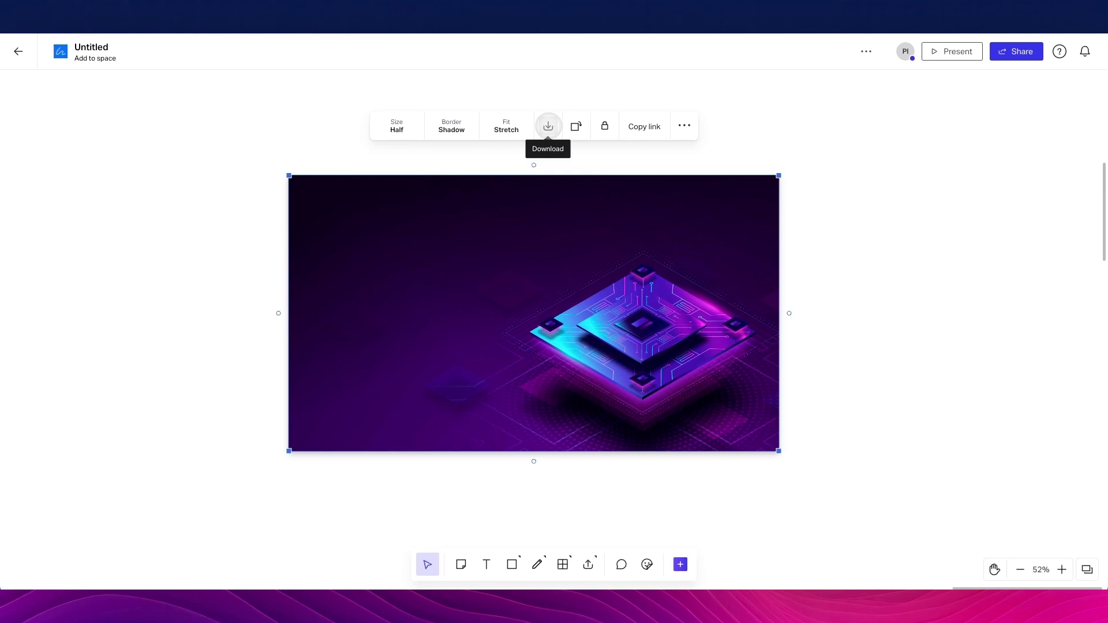
Rotate the image four quarter-turns back to landscape, then deselect it
{"action": "left_click", "coordinate": [576, 127]}
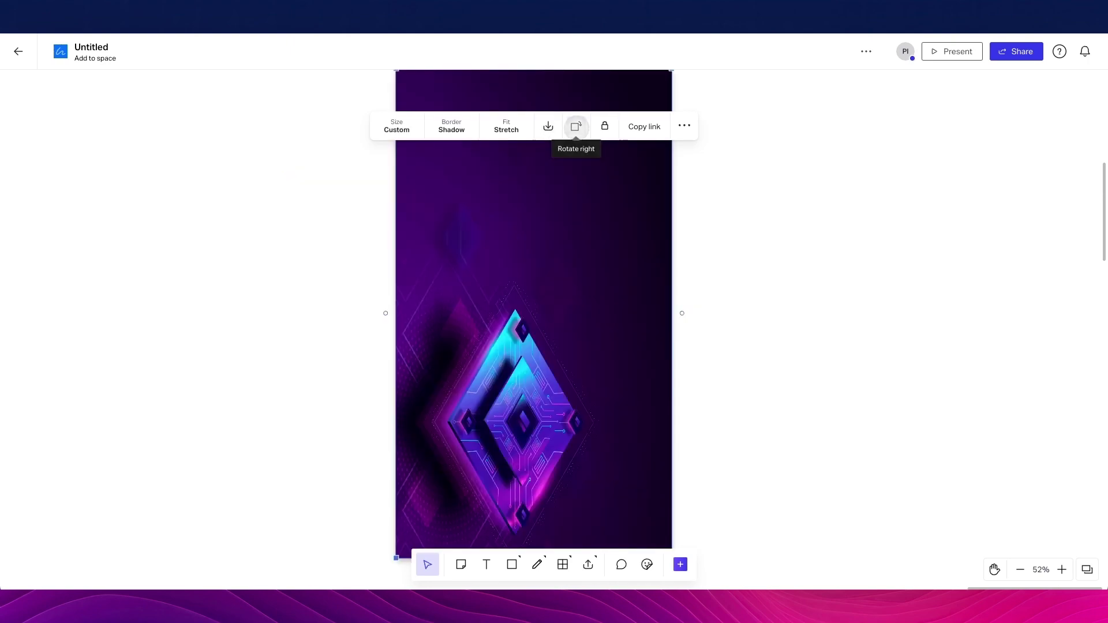
{"action": "left_click", "coordinate": [576, 126]}
{"action": "left_click", "coordinate": [576, 127]}
{"action": "left_click", "coordinate": [576, 126]}
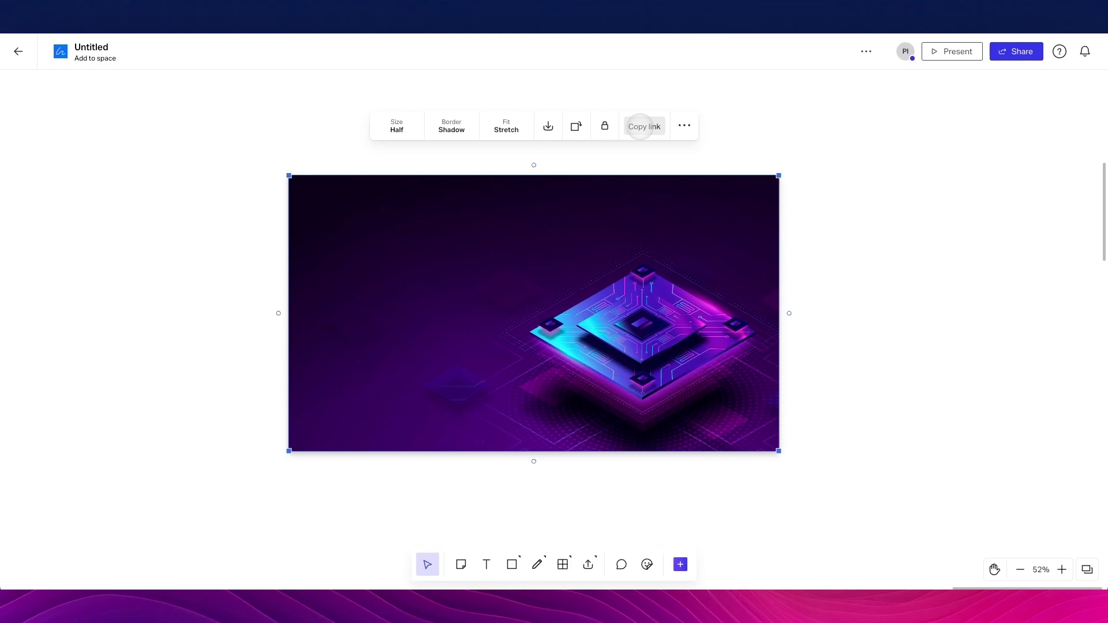
{"action": "left_click", "coordinate": [683, 125]}
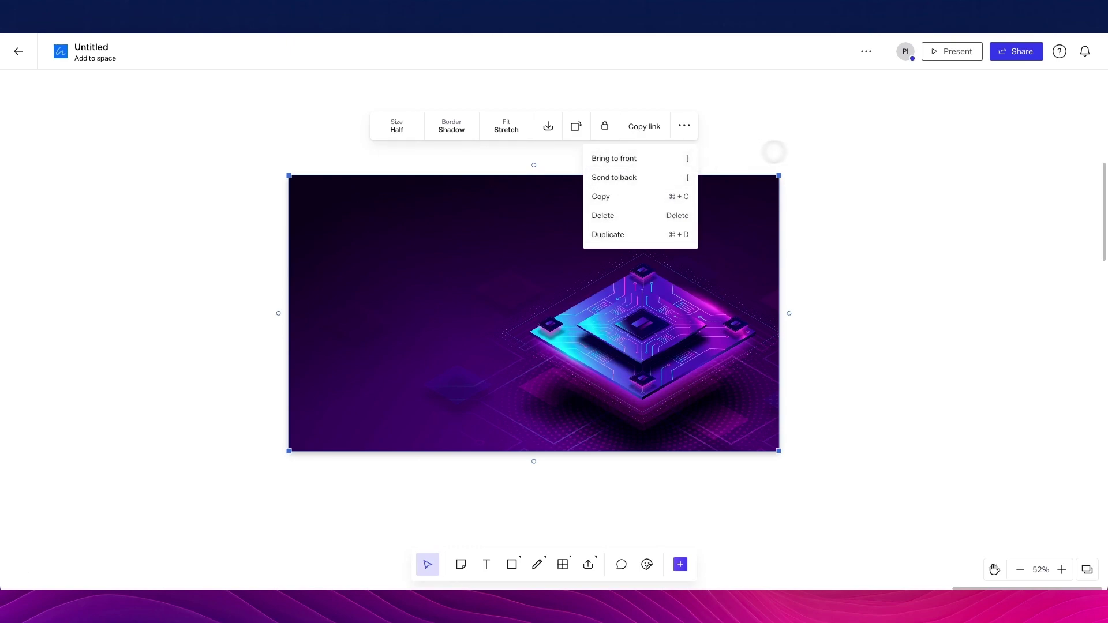
{"action": "left_click", "coordinate": [808, 146]}
{"action": "scroll", "coordinate": [705, 487], "scroll_direction": "right", "scroll_amount": 4}
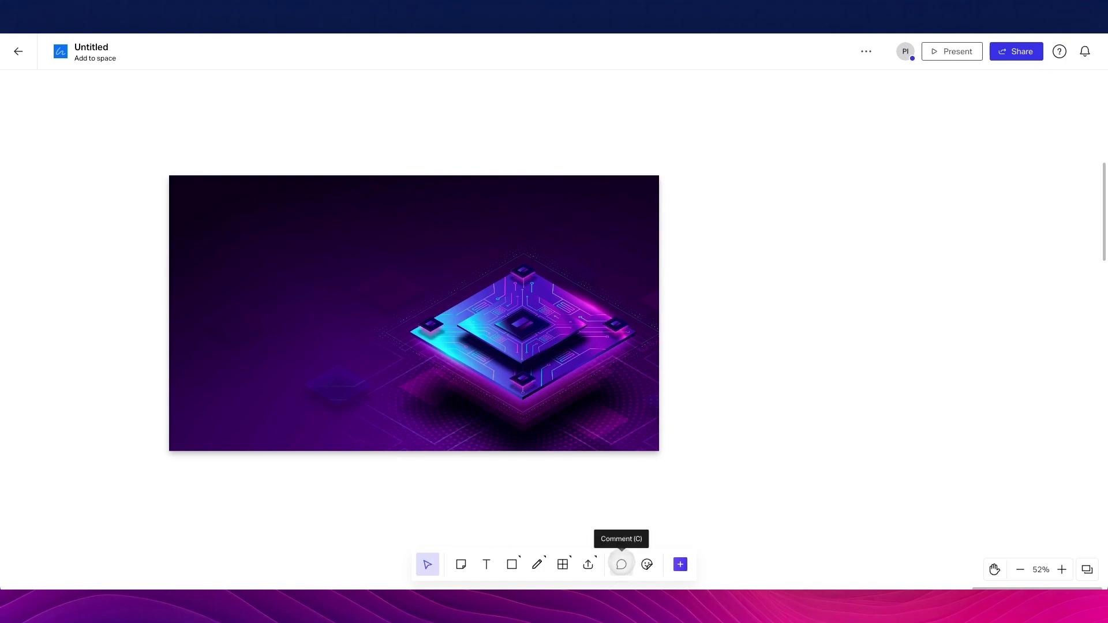
{"action": "left_click", "coordinate": [621, 565]}
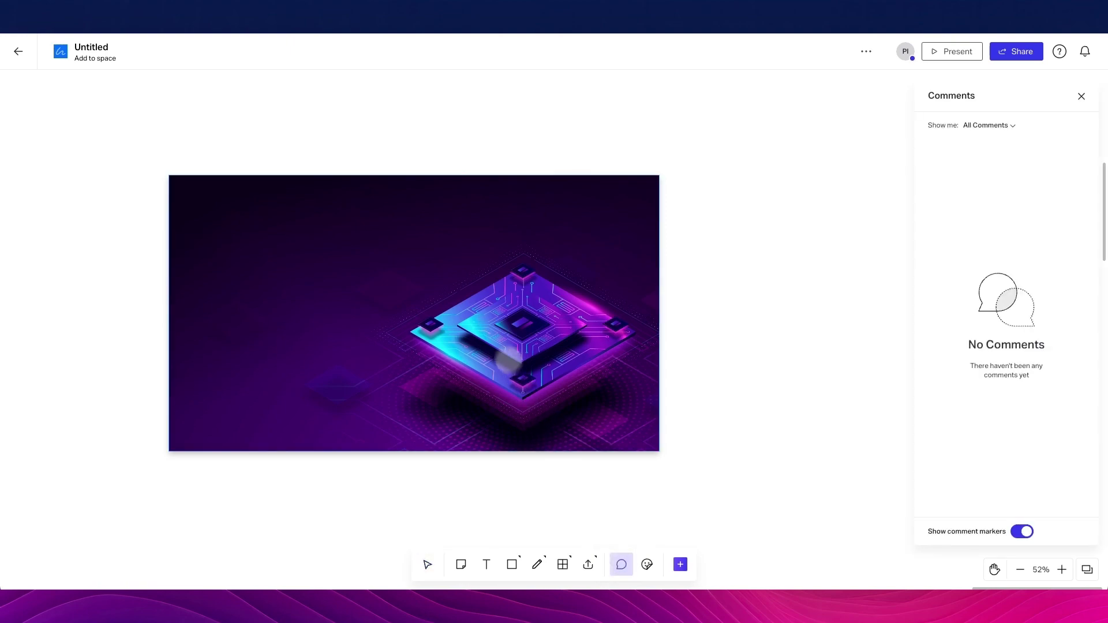
{"action": "left_click", "coordinate": [485, 293]}
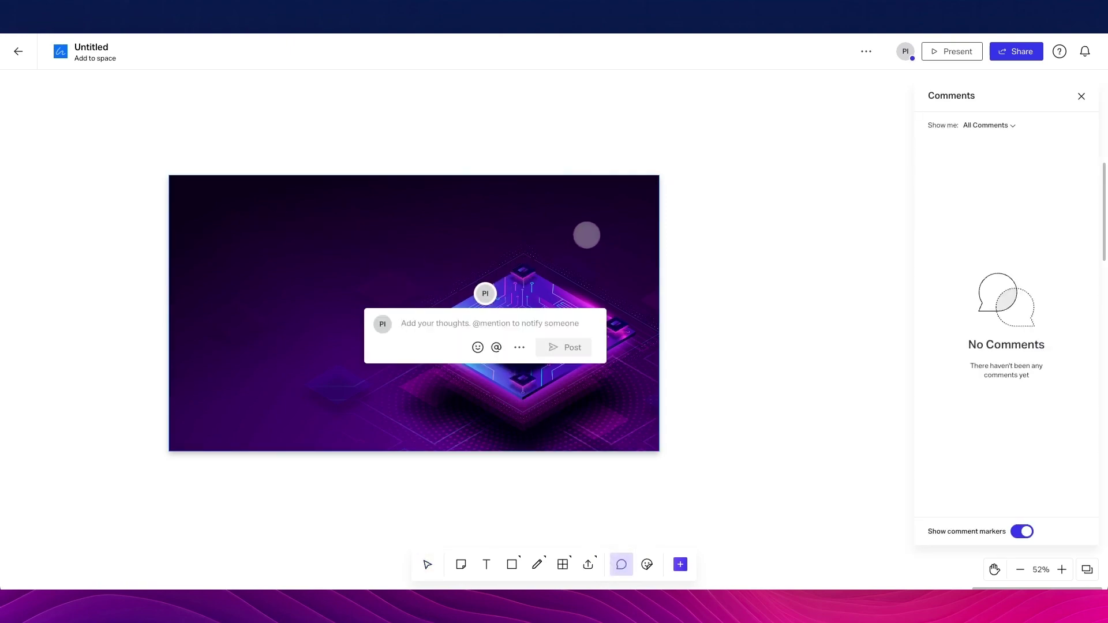
{"action": "scroll", "coordinate": [528, 237], "scroll_direction": "up", "scroll_amount": 3}
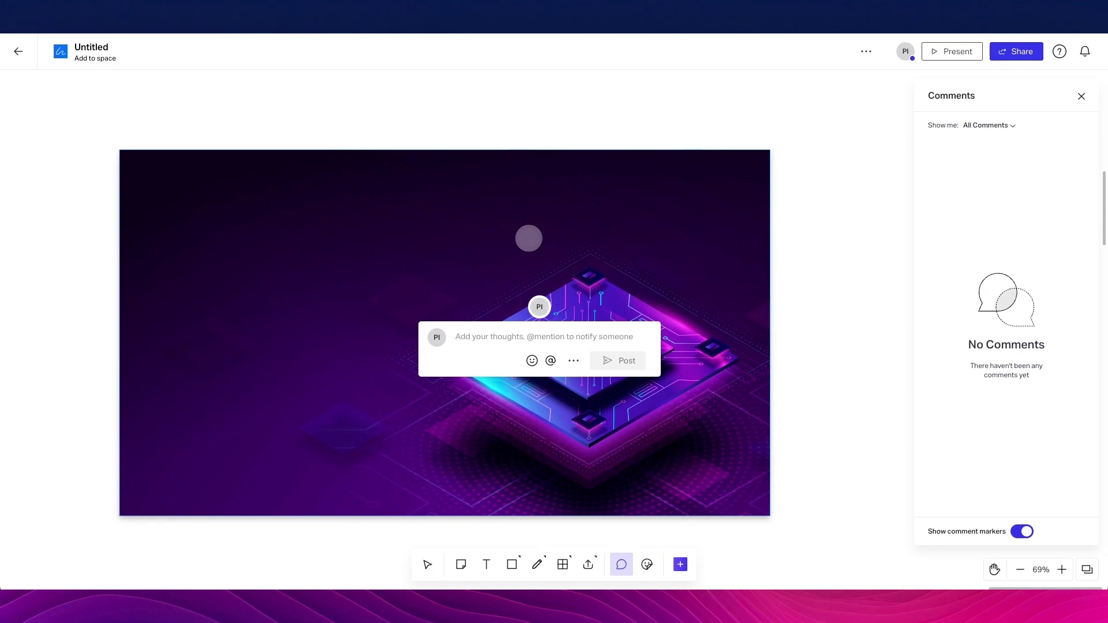
{"action": "type", "text": "Change this illus"}
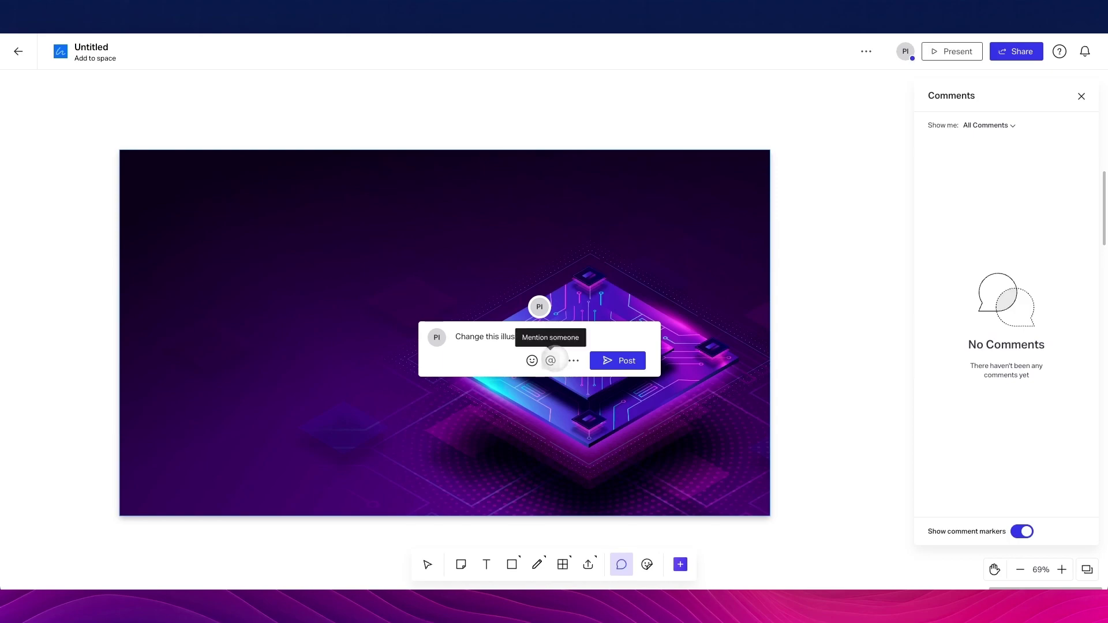
{"action": "left_click", "coordinate": [550, 361]}
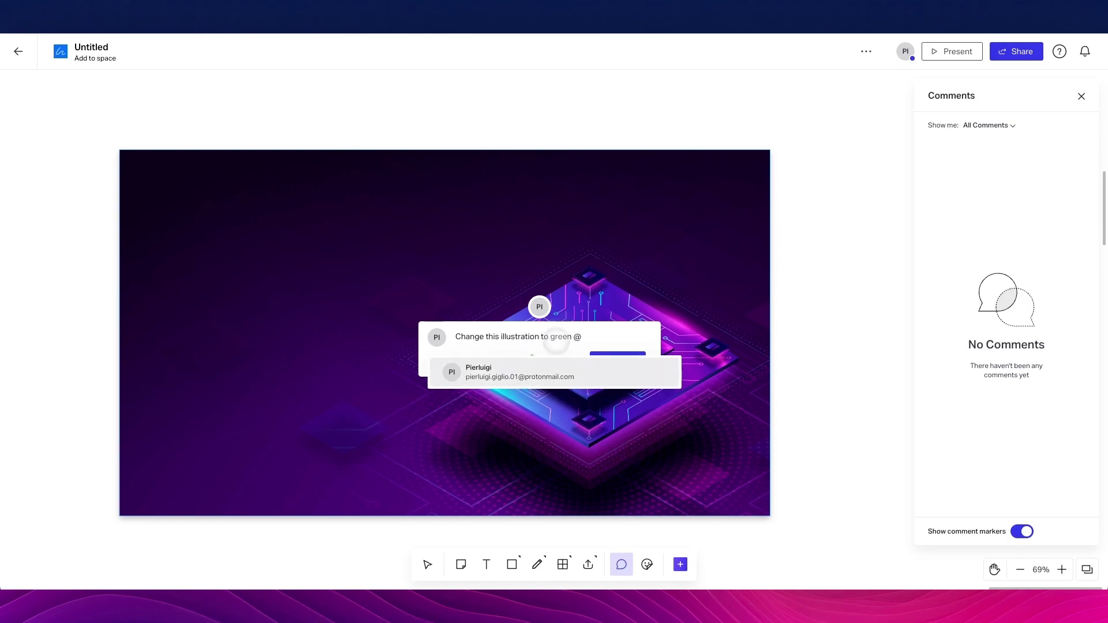
{"action": "left_click", "coordinate": [508, 367]}
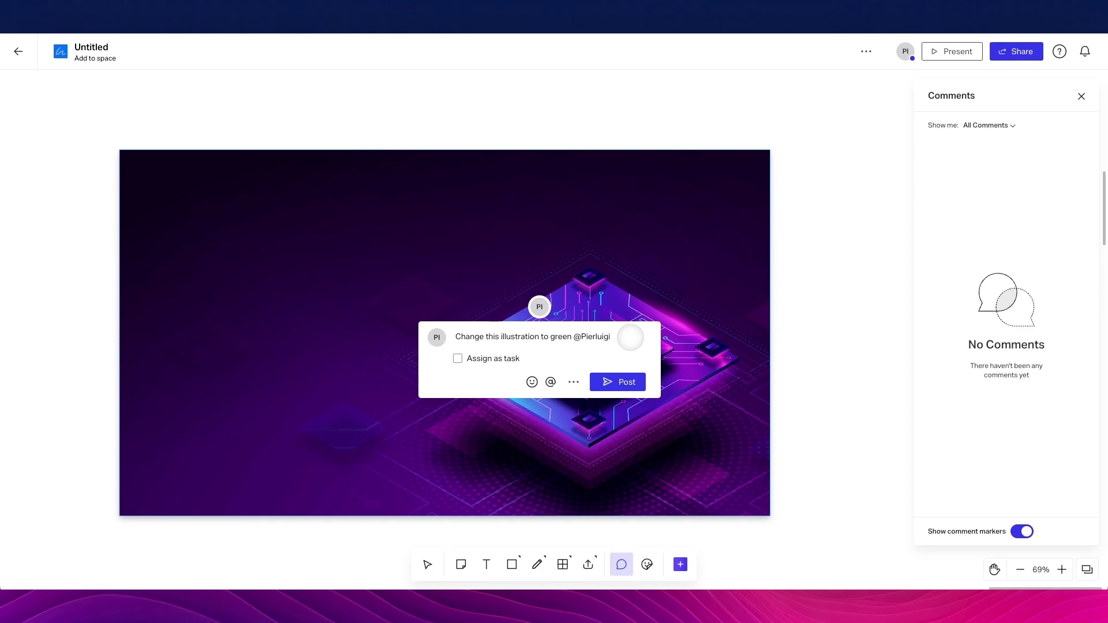
Add a thumbs-up emoji and post the comment as an assigned task
{"action": "left_click", "coordinate": [532, 382]}
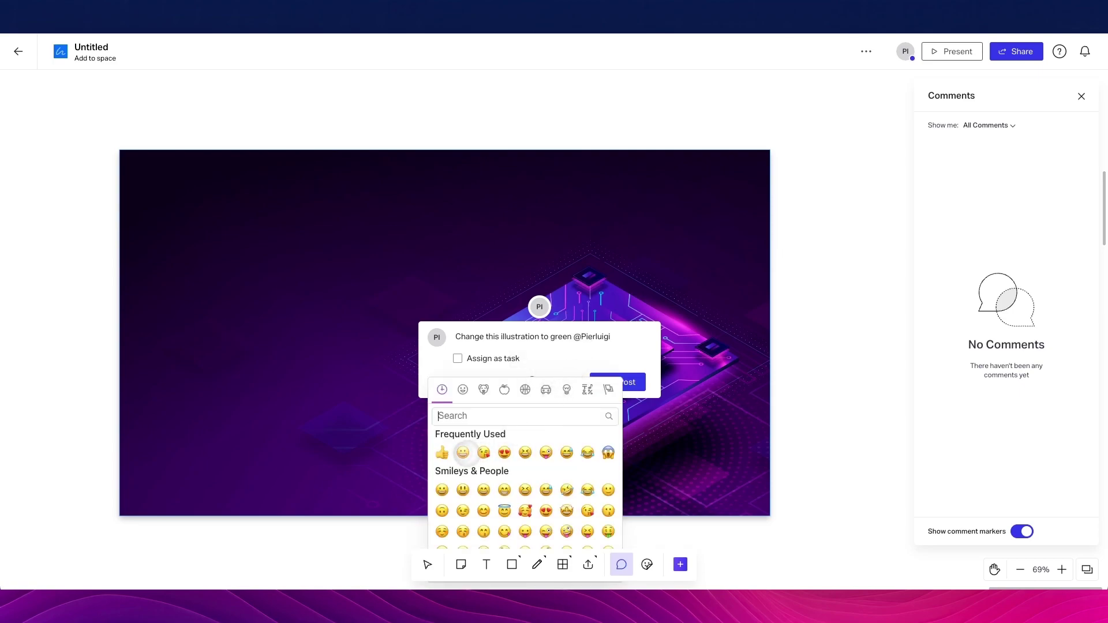
{"action": "left_click", "coordinate": [442, 452]}
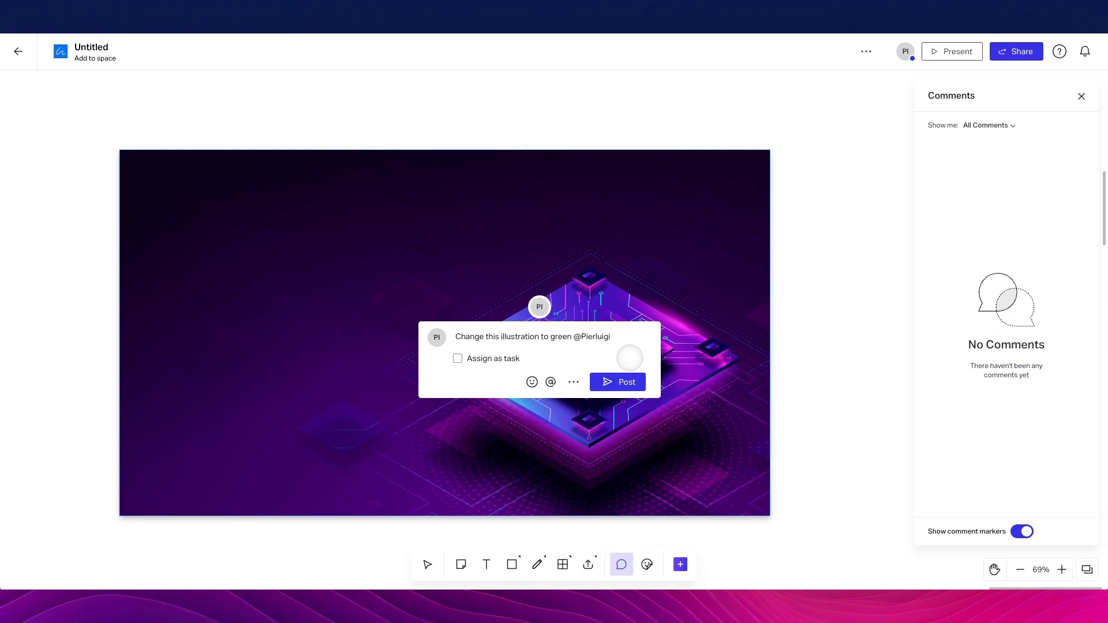
{"action": "left_click", "coordinate": [574, 381]}
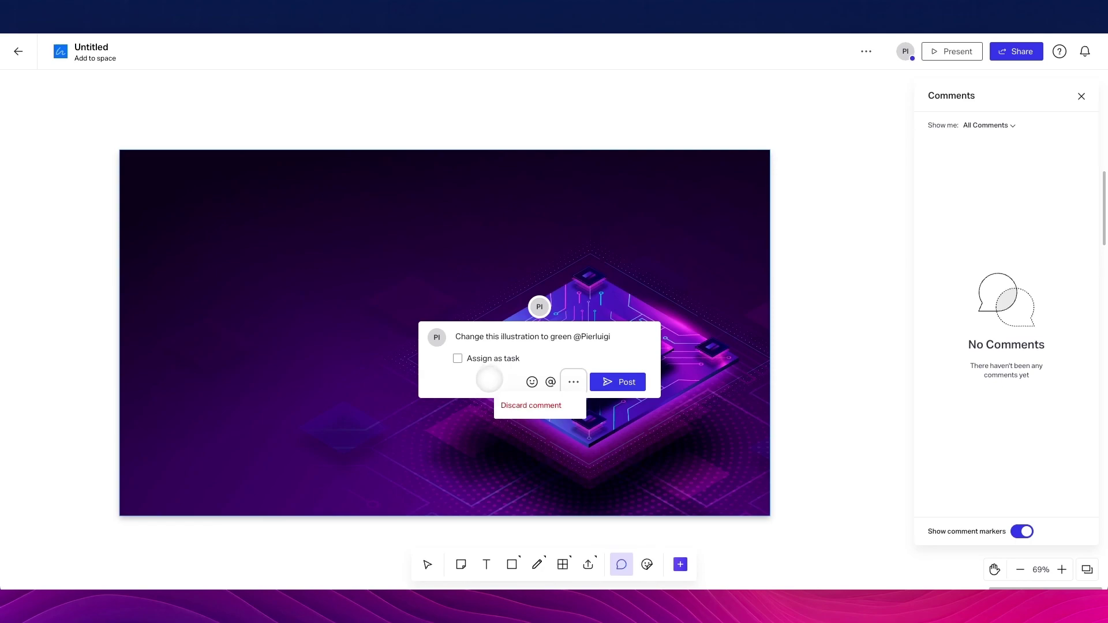
{"action": "left_click", "coordinate": [458, 358]}
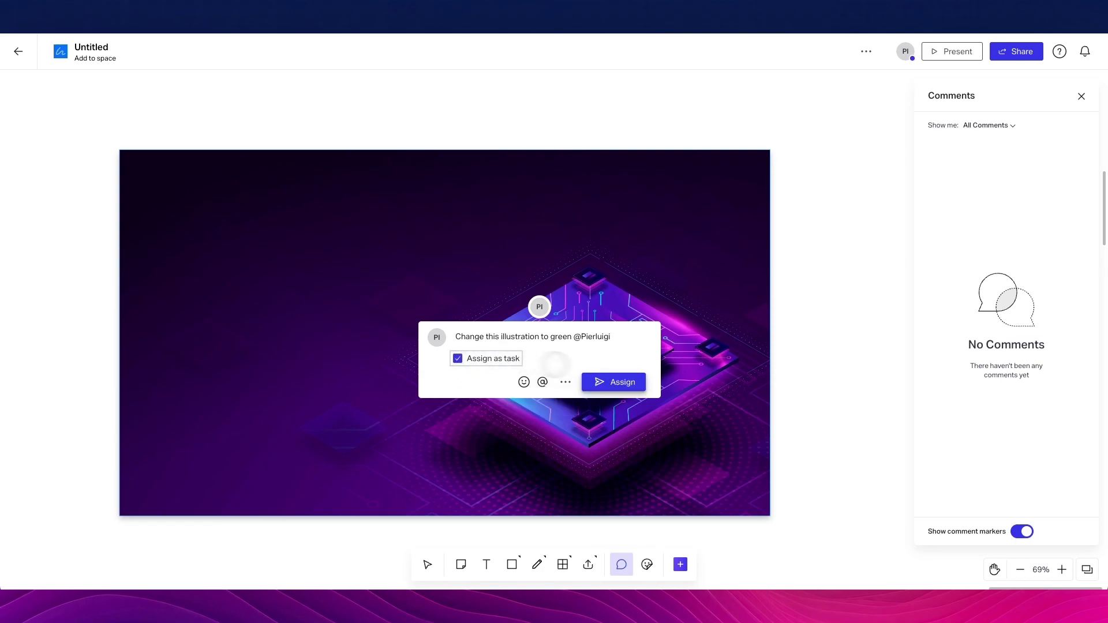
{"action": "left_click", "coordinate": [613, 381]}
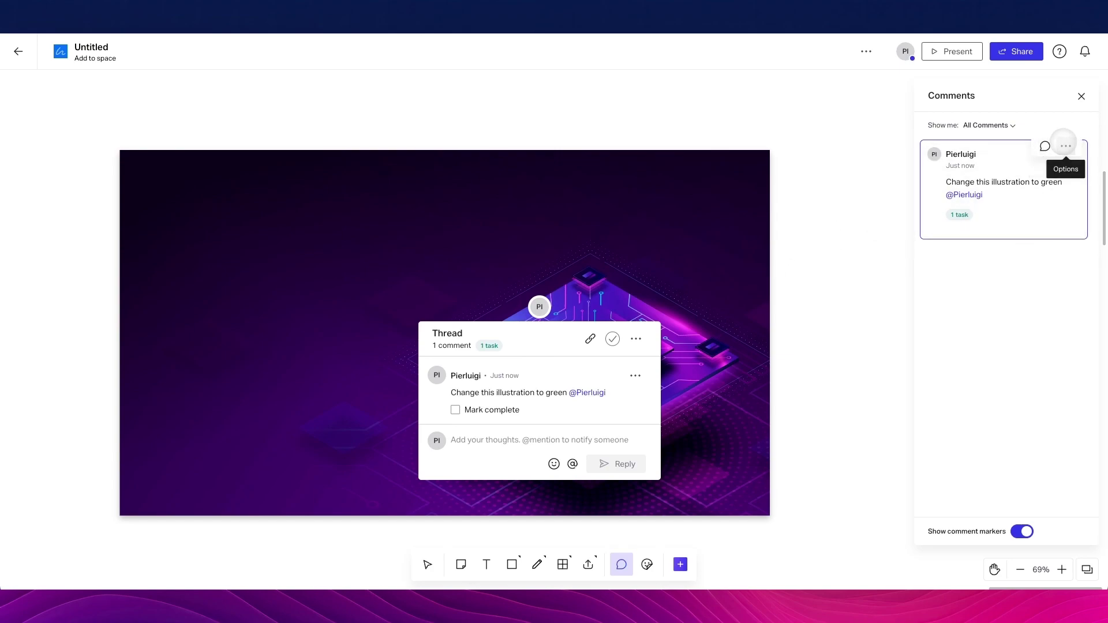
Resolve the comment thread, show resolved comments in the filter, and close the Comments panel
{"action": "left_click", "coordinate": [1065, 146]}
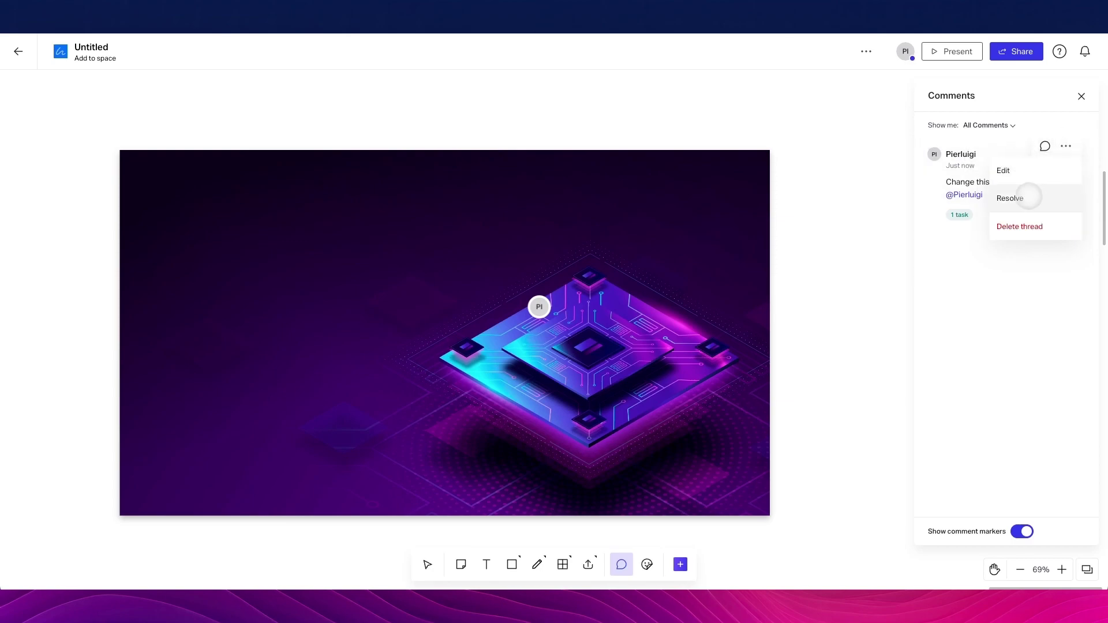
{"action": "left_click", "coordinate": [1015, 198]}
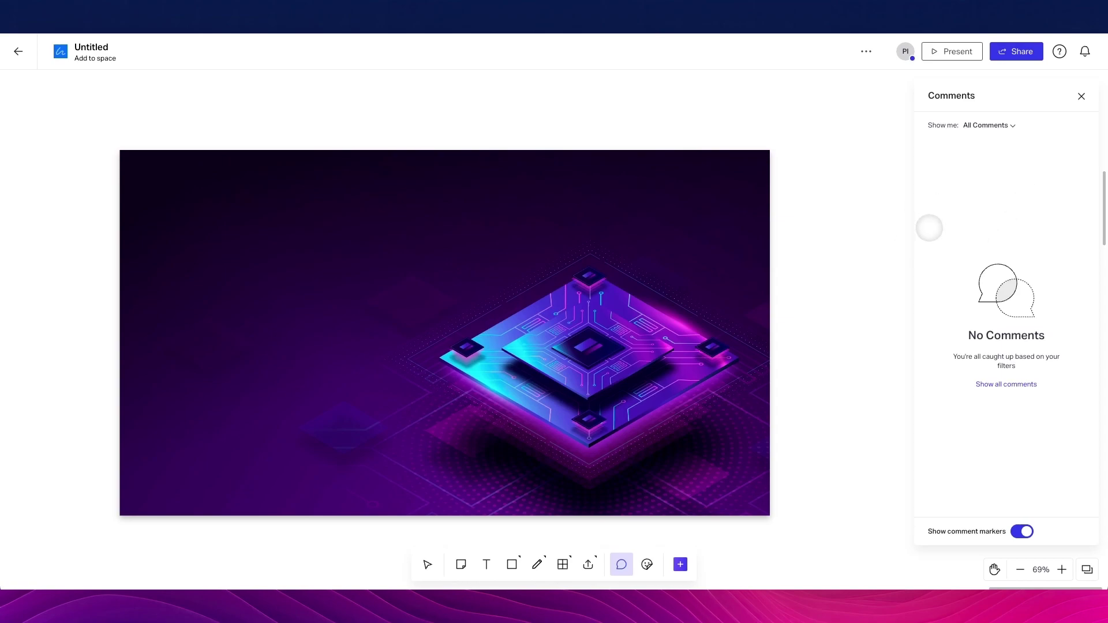
{"action": "left_click", "coordinate": [1003, 125]}
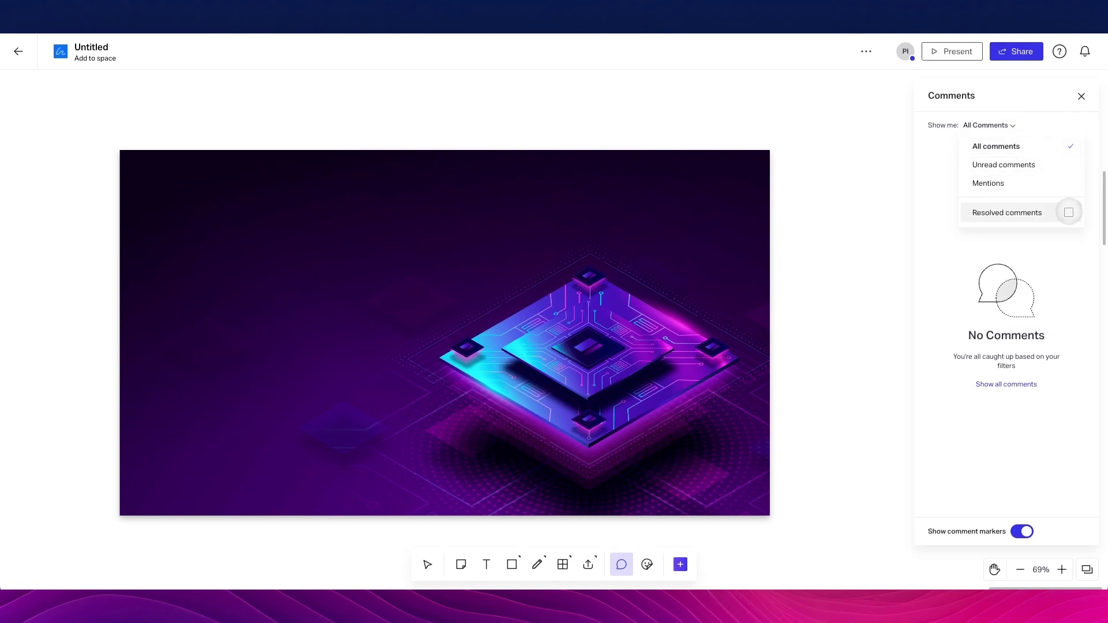
{"action": "left_click", "coordinate": [1068, 211]}
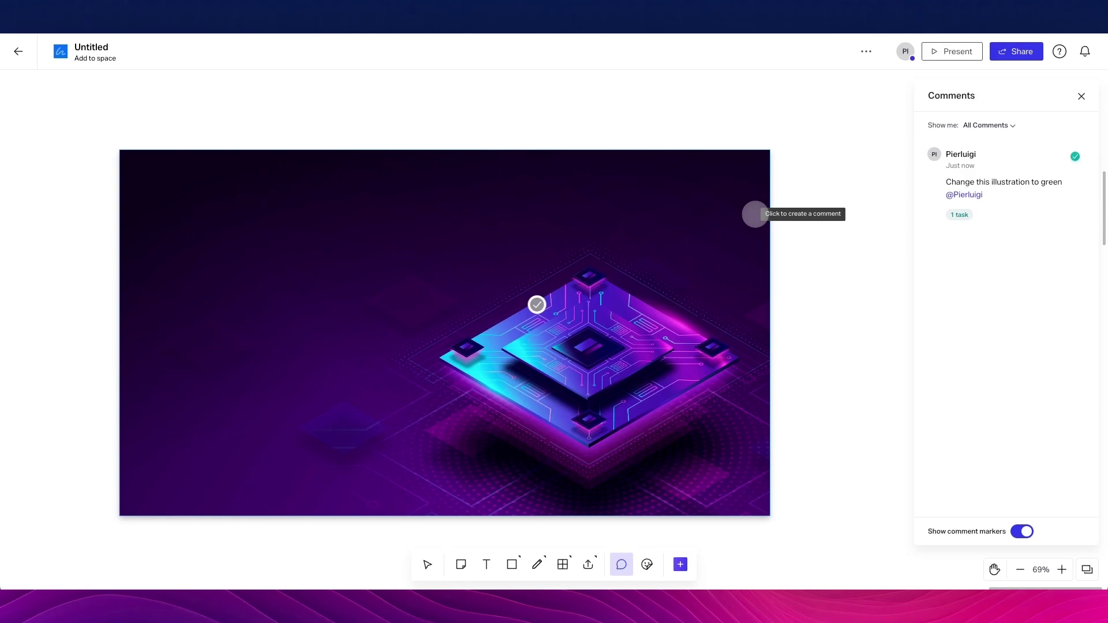
{"action": "scroll", "coordinate": [755, 214], "scroll_direction": "right", "scroll_amount": 4}
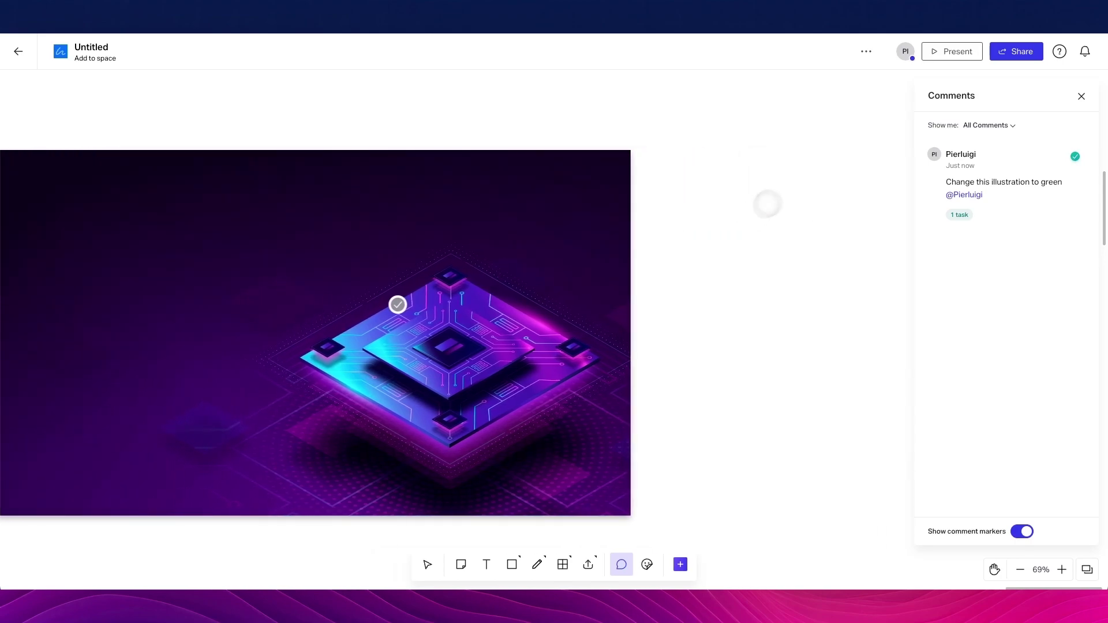
{"action": "scroll", "coordinate": [766, 202], "scroll_direction": "left", "scroll_amount": 4}
{"action": "scroll", "coordinate": [816, 164], "scroll_direction": "down", "scroll_amount": 1}
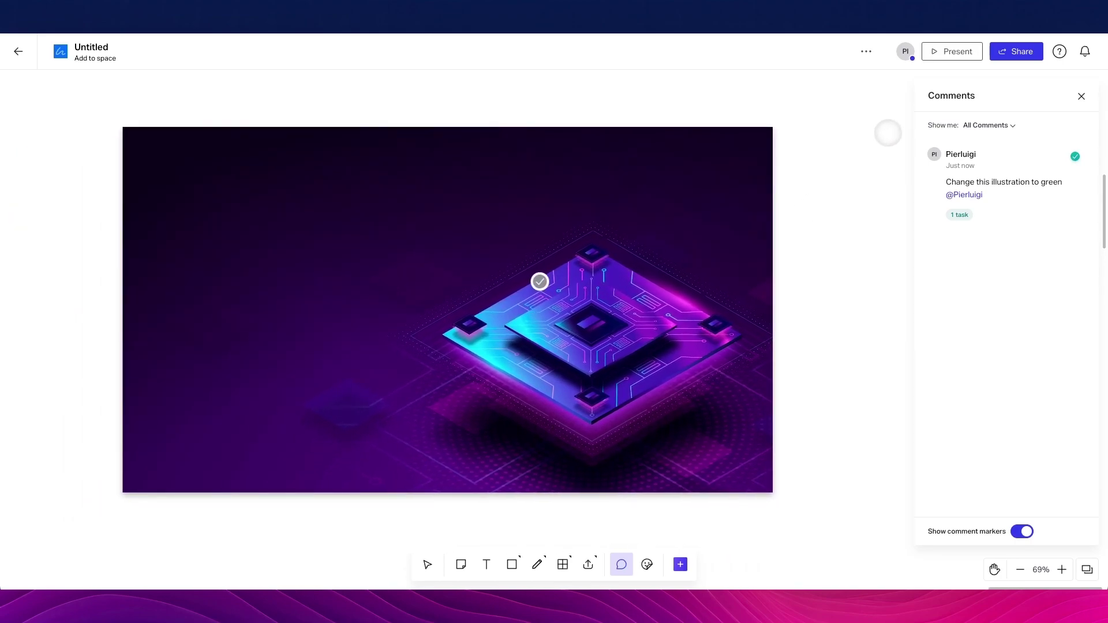
{"action": "left_click", "coordinate": [1080, 97]}
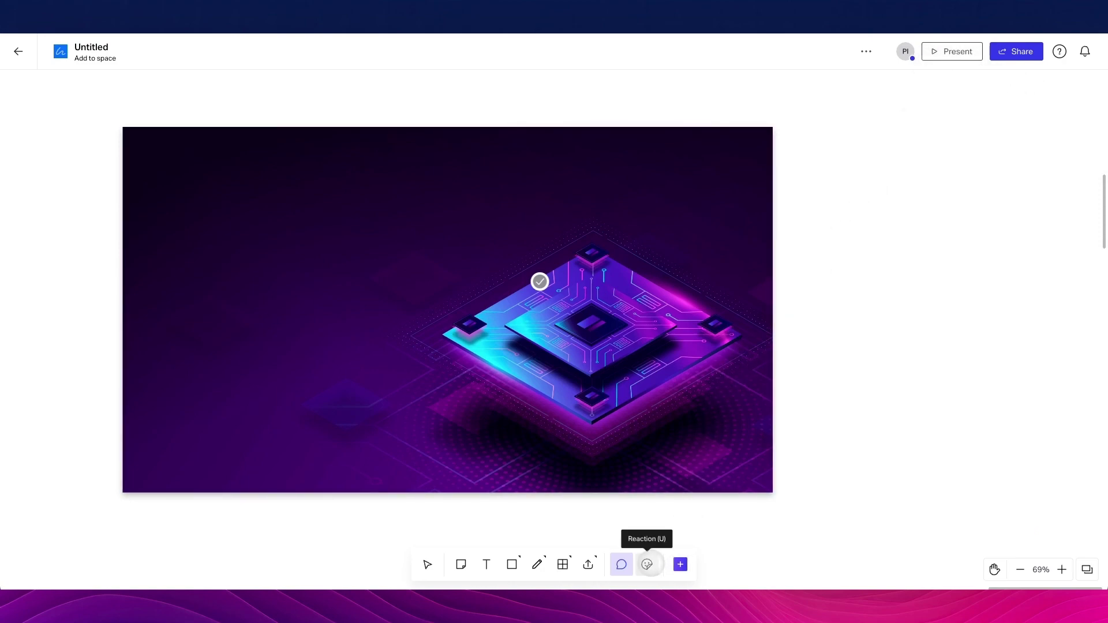
Place a thumbs-up reaction at the chip image's top-right corner and pan the board right
{"action": "left_click", "coordinate": [646, 564]}
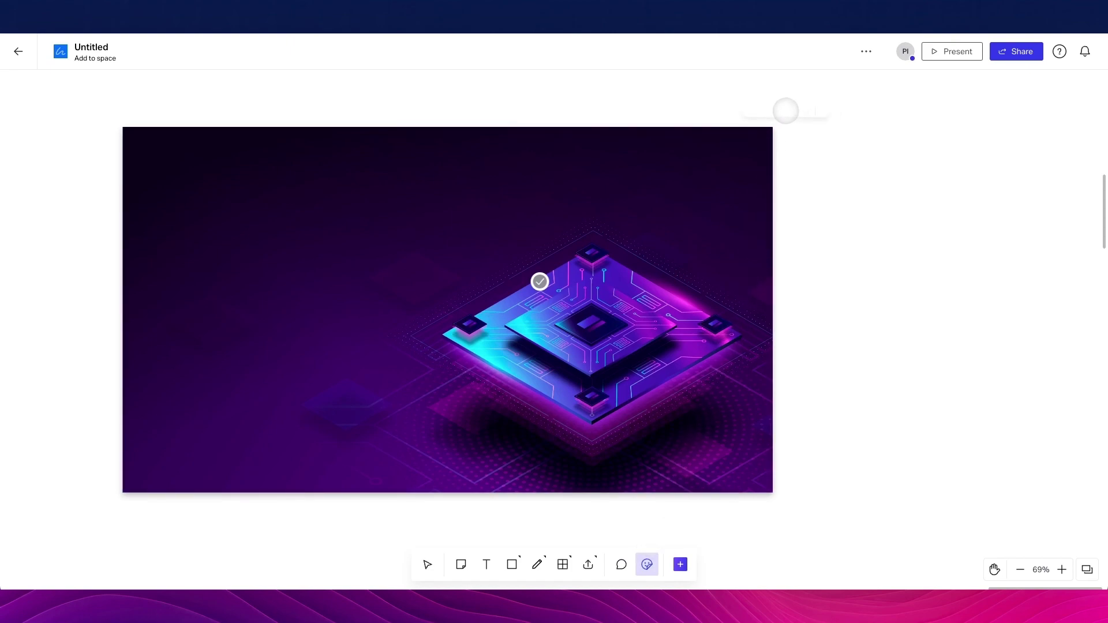
{"action": "left_click", "coordinate": [784, 109]}
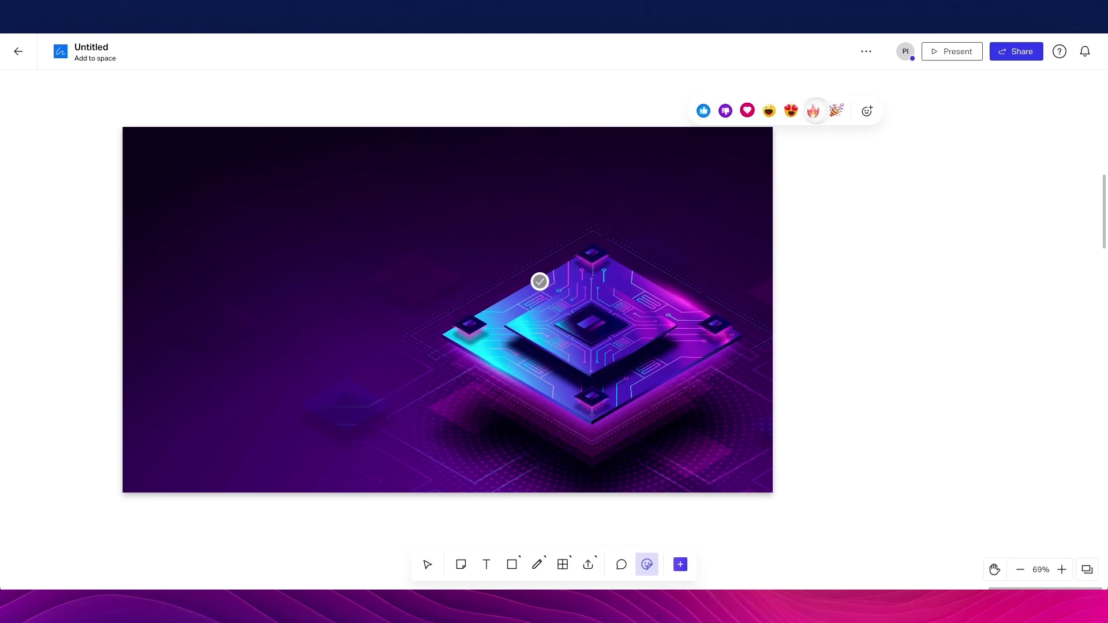
{"action": "left_click", "coordinate": [702, 110]}
{"action": "left_click_drag", "start_coordinate": [785, 109], "coordinate": [773, 126]}
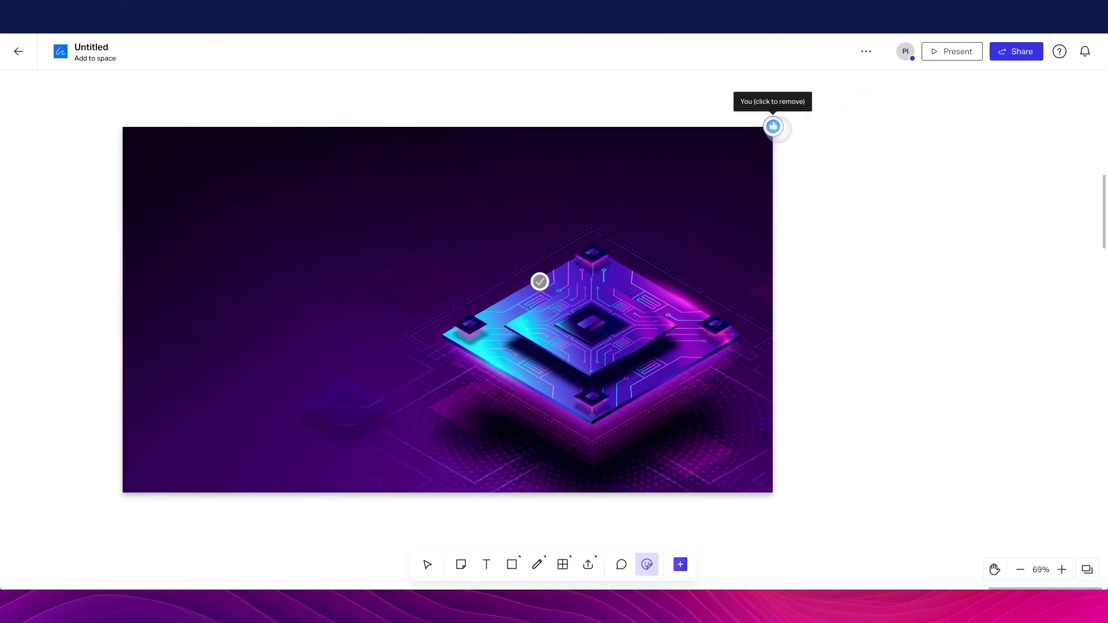
{"action": "scroll", "coordinate": [717, 218], "scroll_direction": "right", "scroll_amount": 3}
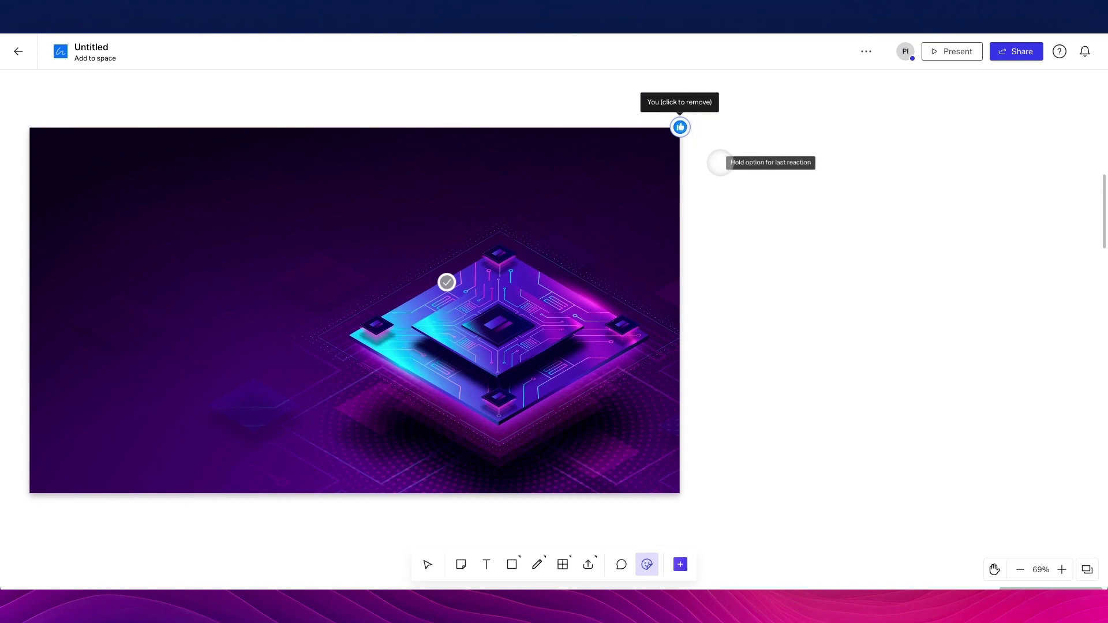
{"action": "scroll", "coordinate": [750, 167], "scroll_direction": "right", "scroll_amount": 5}
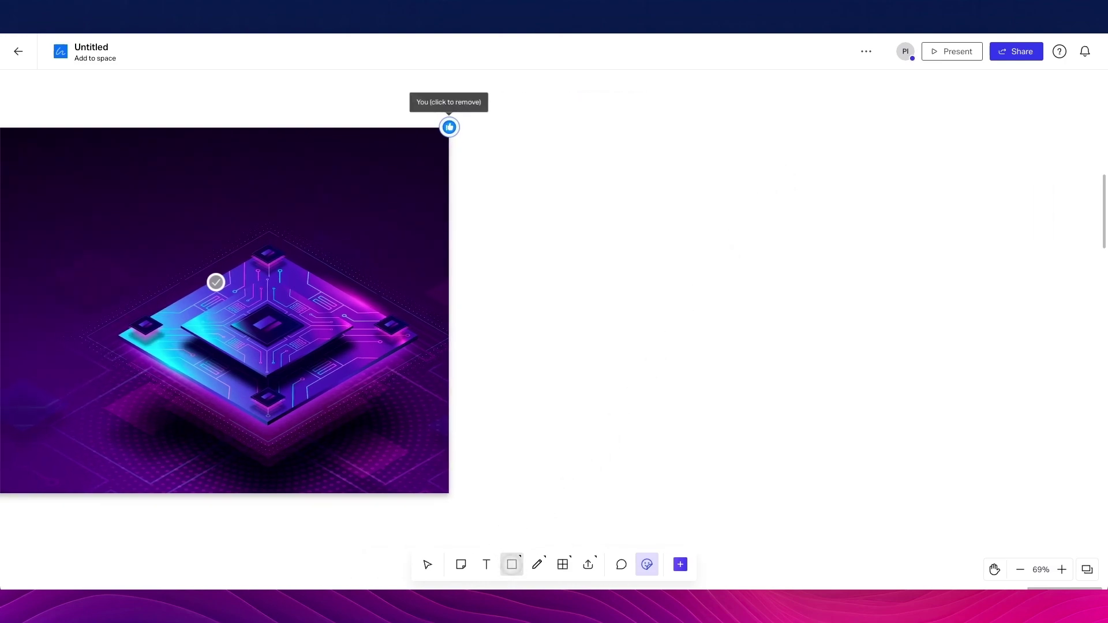
{"action": "left_click", "coordinate": [512, 565]}
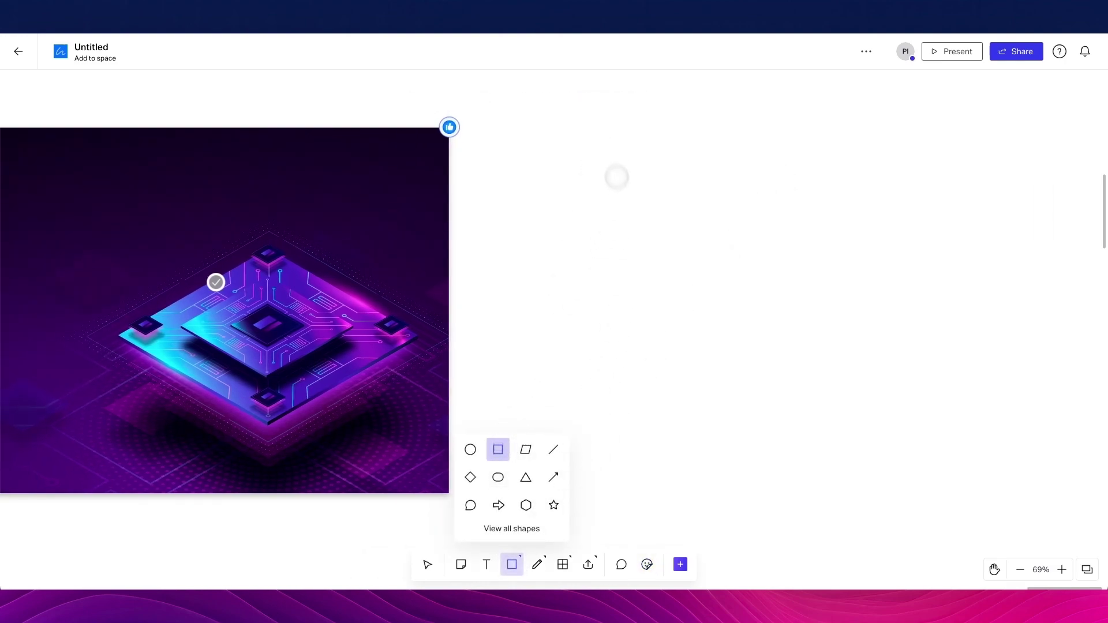
Draw a tall yellow rectangle and duplicate it into three evenly spaced, level rectangles
{"action": "left_click_drag", "start_coordinate": [599, 149], "coordinate": [752, 433]}
{"action": "scroll", "coordinate": [692, 322], "scroll_direction": "right", "scroll_amount": 3}
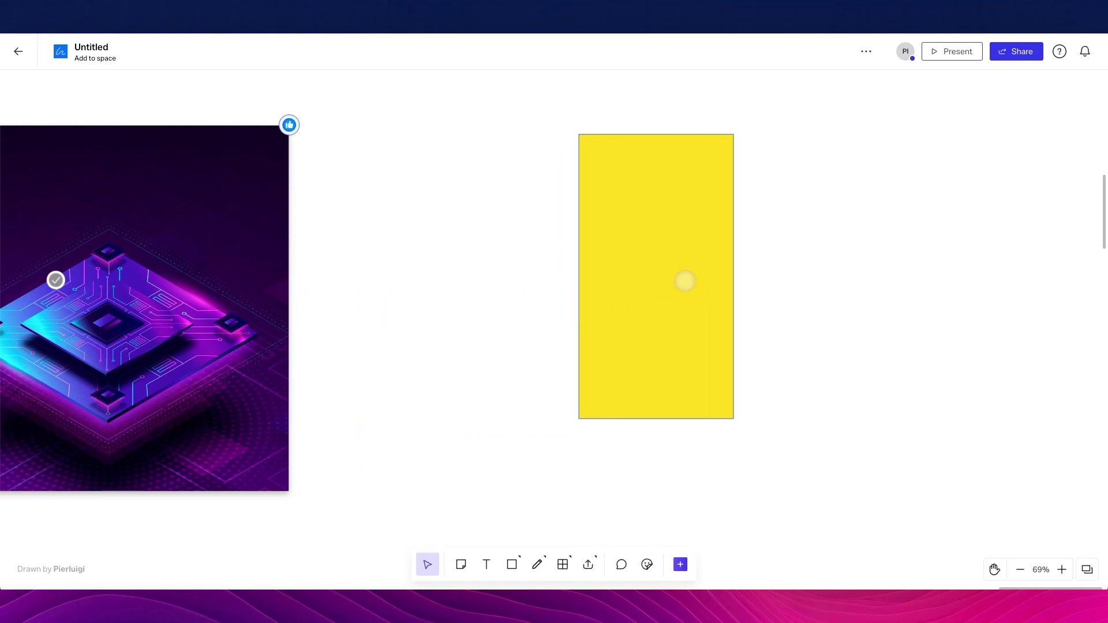
{"action": "scroll", "coordinate": [638, 267], "scroll_direction": "right", "scroll_amount": 6}
{"action": "left_click_drag", "start_coordinate": [279, 235], "coordinate": [590, 282]}
{"action": "key", "text": "ctrl+d"}
{"action": "key", "text": "ctrl+d"}
{"action": "left_click_drag", "start_coordinate": [668, 279], "coordinate": [776, 265]}
{"action": "left_click", "coordinate": [616, 130]}
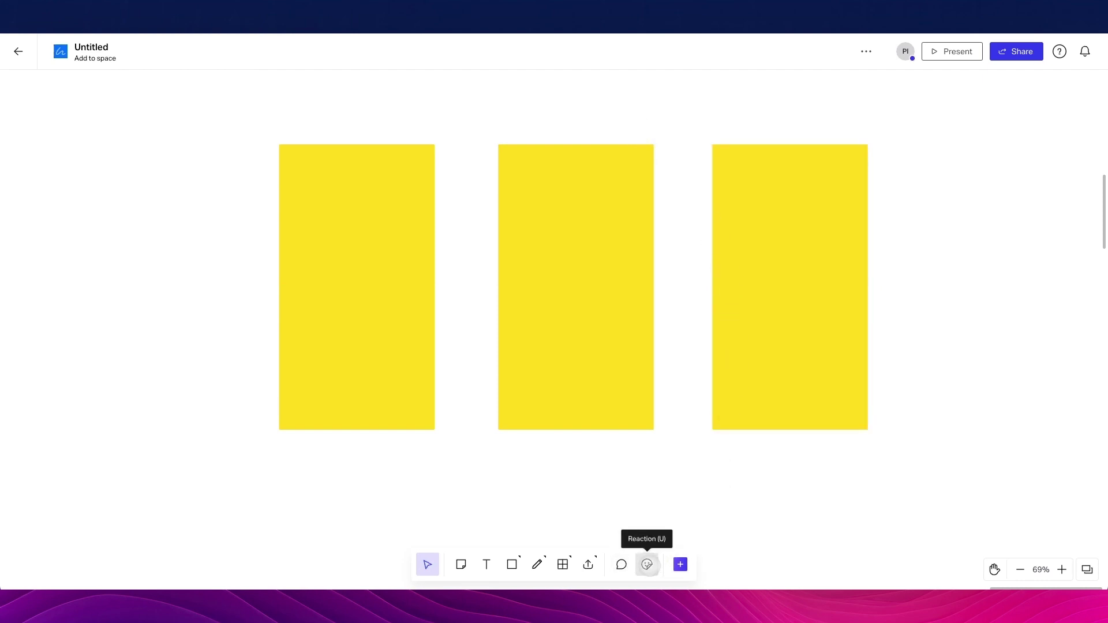
{"action": "left_click", "coordinate": [646, 565]}
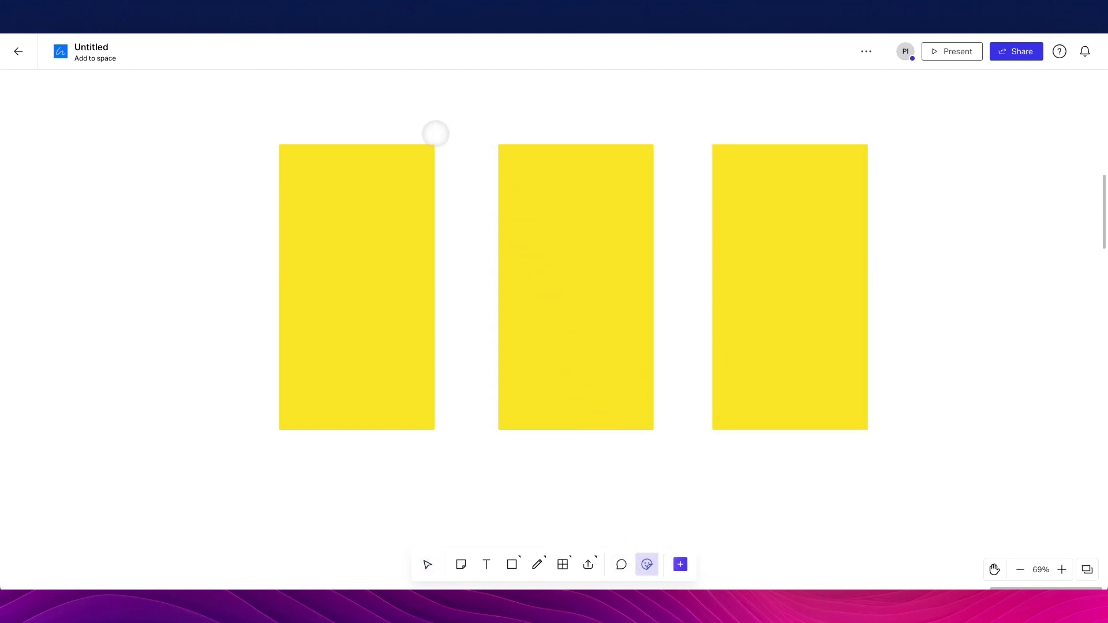
Stamp two thumbs-up reactions on the first yellow rectangle's top-right corner
{"action": "left_click", "coordinate": [435, 137]}
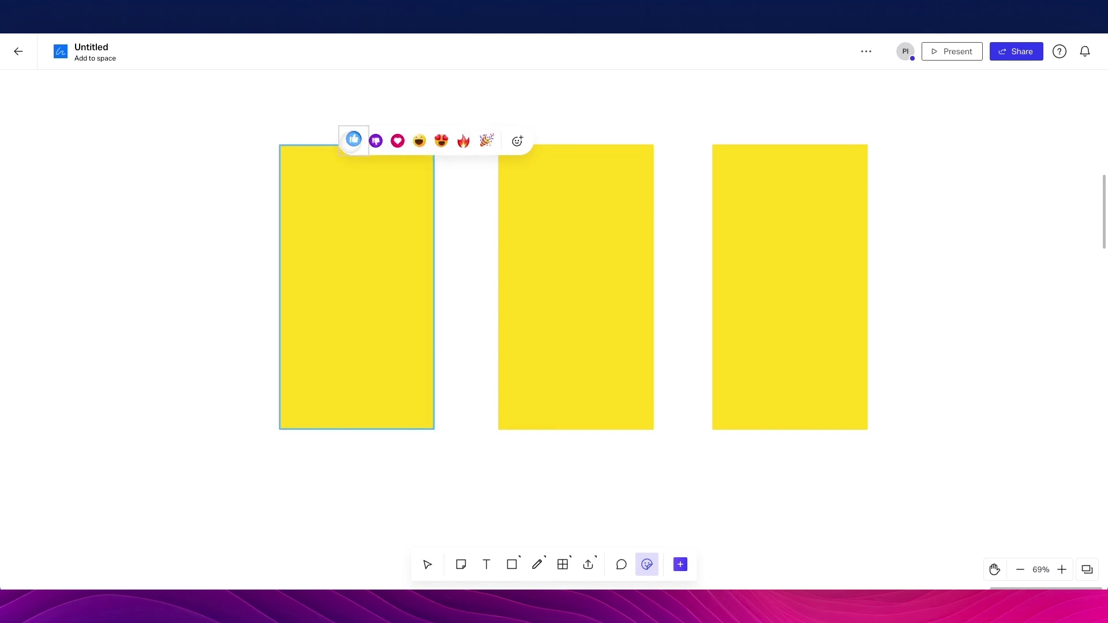
{"action": "left_click", "coordinate": [353, 140]}
{"action": "left_click", "coordinate": [434, 143]}
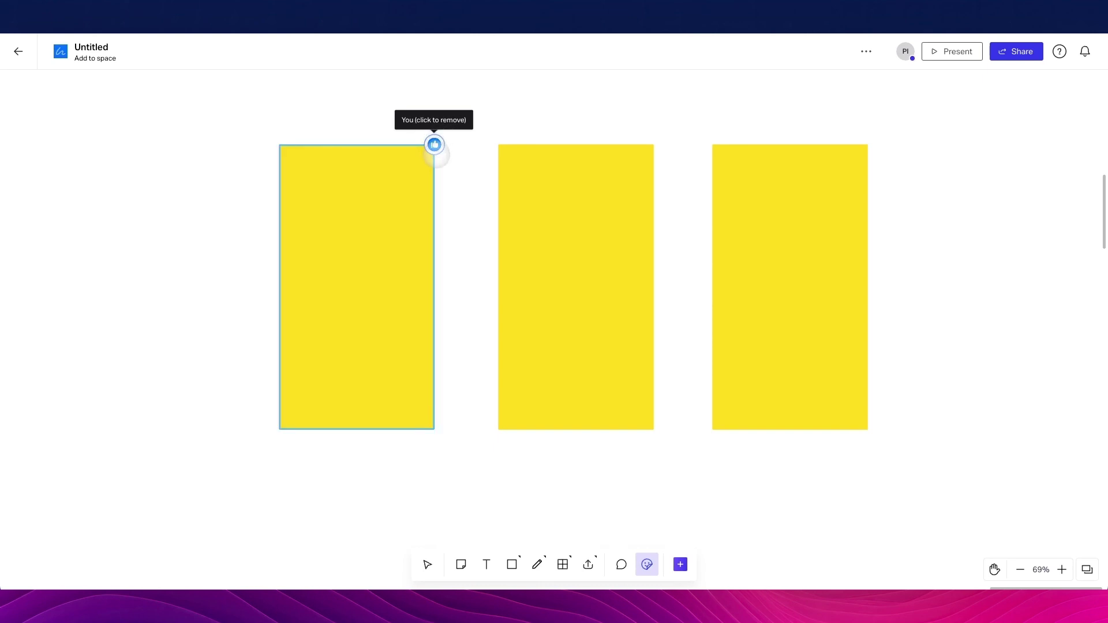
{"action": "mouse_move", "coordinate": [443, 170]}
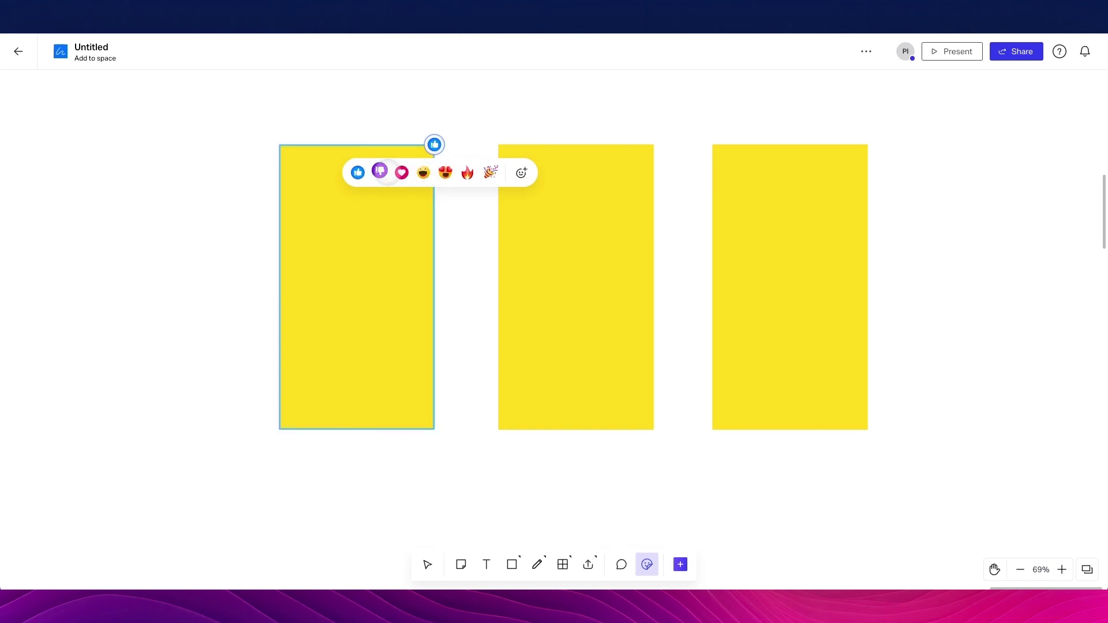
{"action": "left_click", "coordinate": [358, 173]}
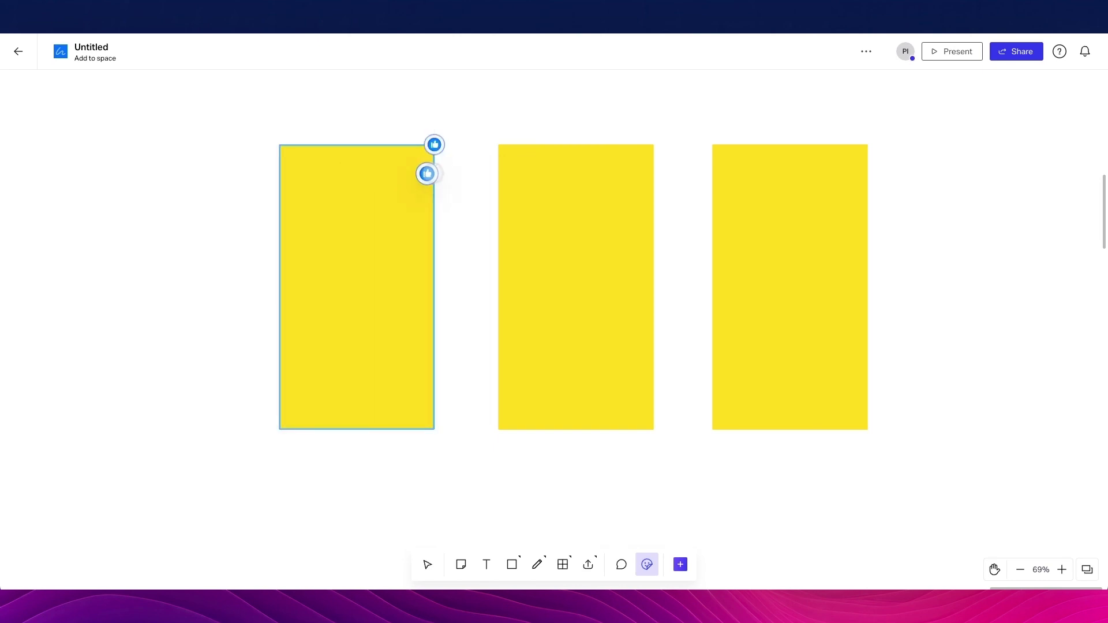
{"action": "left_click", "coordinate": [433, 174]}
{"action": "mouse_move", "coordinate": [455, 184]}
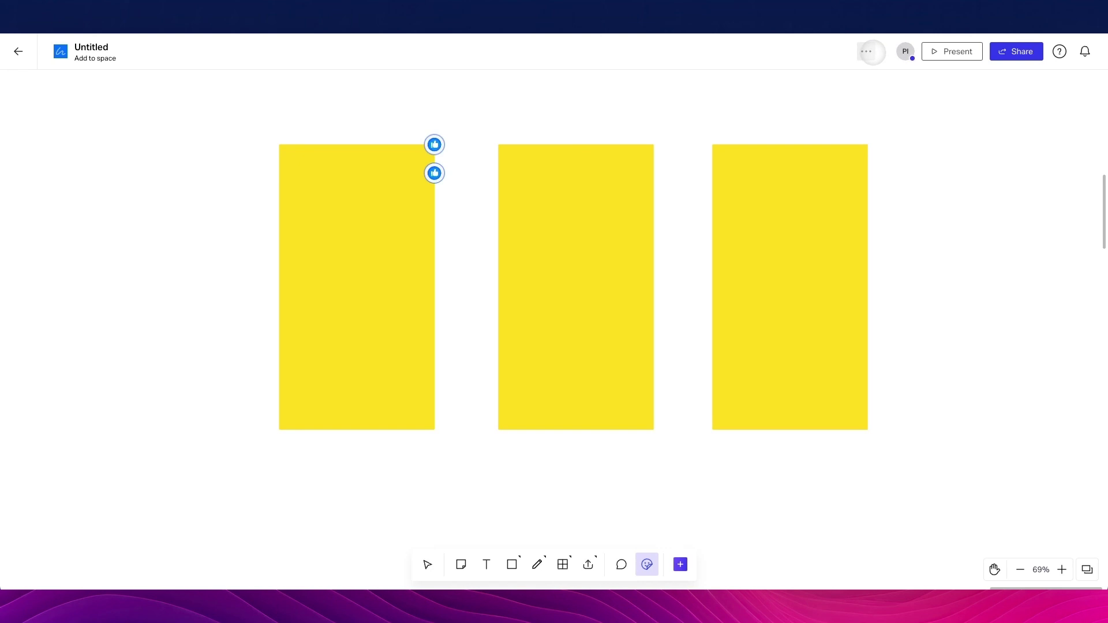
{"action": "left_click", "coordinate": [867, 51]}
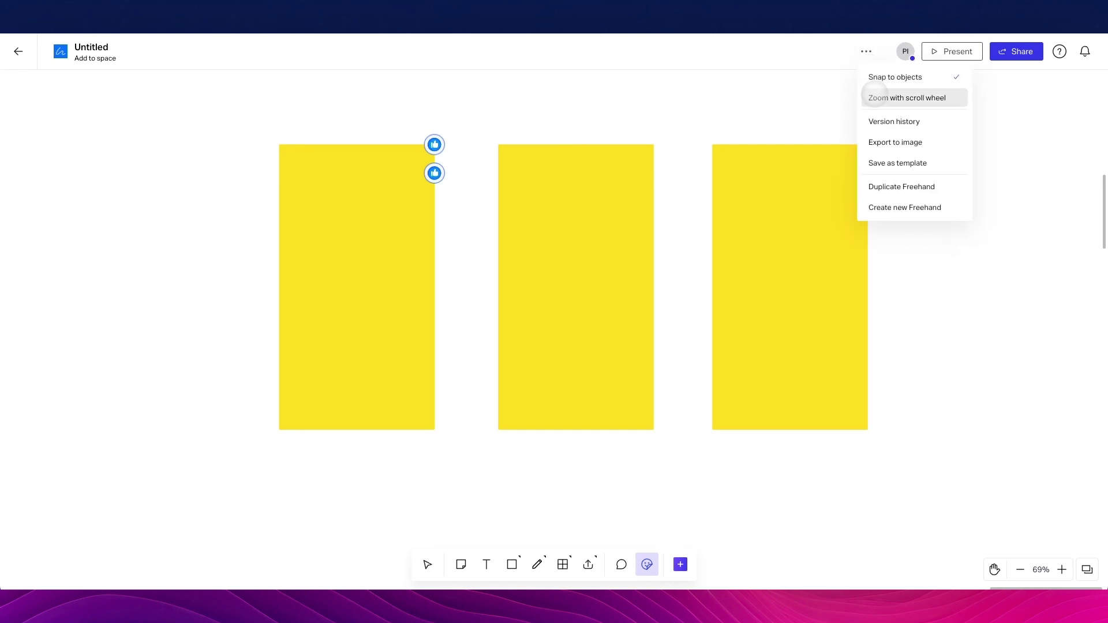
{"action": "left_click", "coordinate": [879, 118]}
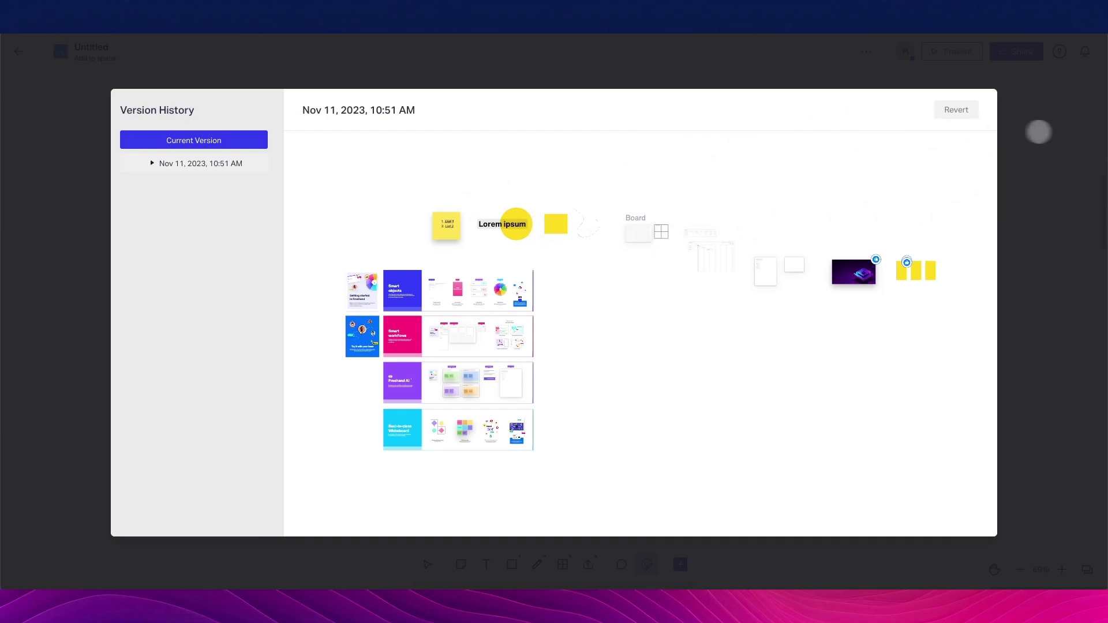
{"action": "left_click", "coordinate": [1034, 130]}
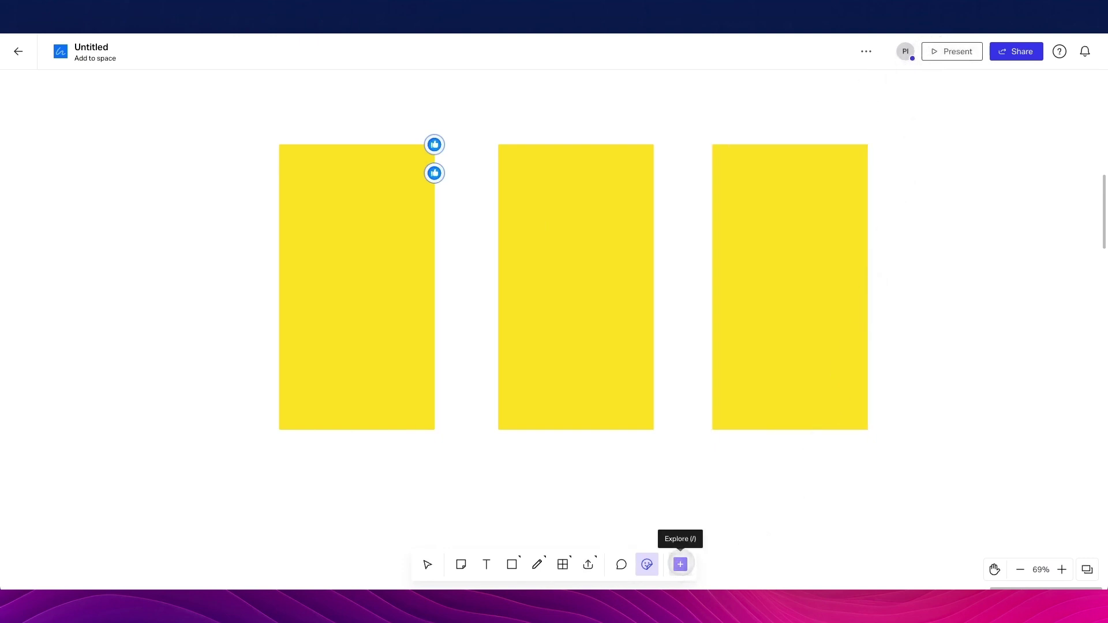
Browse the Objects list and Kits tab, then open the Templates gallery
{"action": "left_click", "coordinate": [680, 563]}
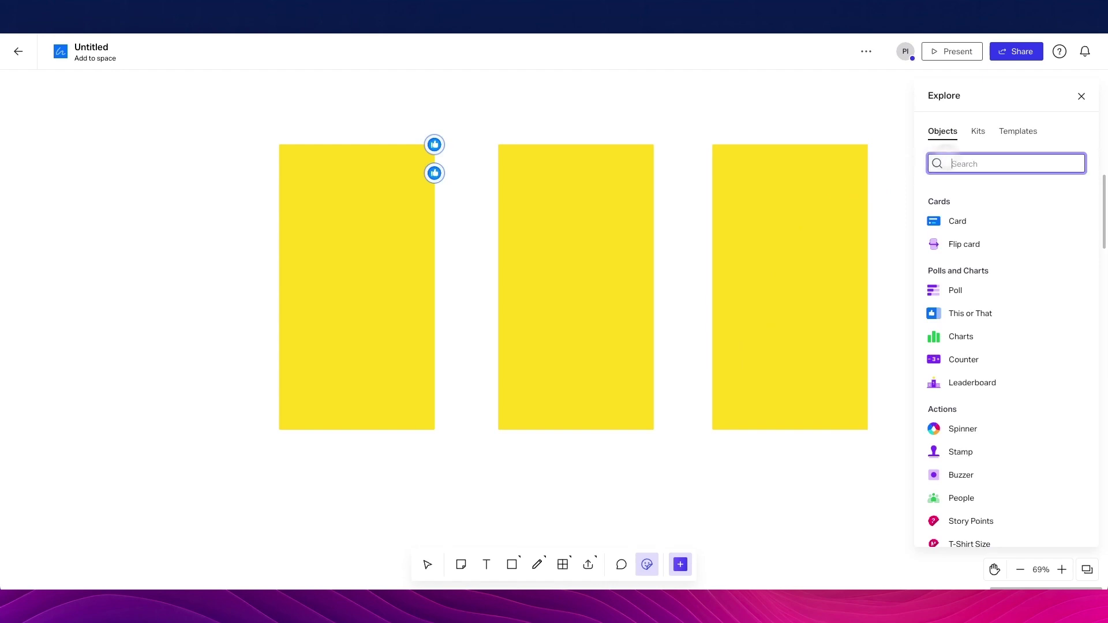
{"action": "scroll", "coordinate": [1016, 190], "scroll_direction": "down", "scroll_amount": 1}
{"action": "scroll", "coordinate": [1016, 190], "scroll_direction": "down", "scroll_amount": 4}
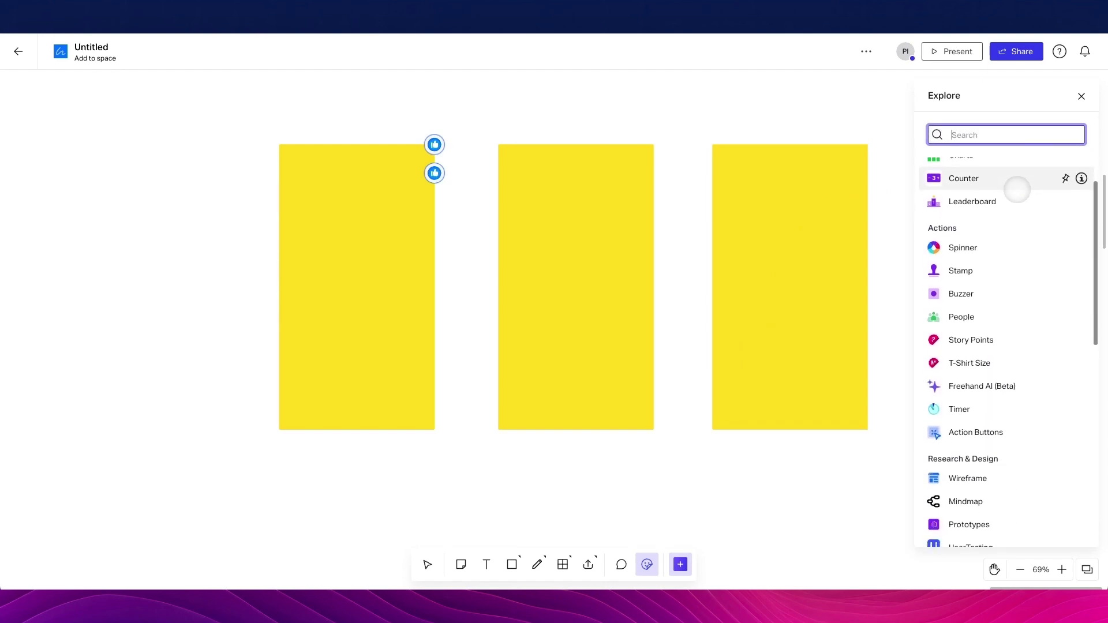
{"action": "scroll", "coordinate": [1016, 190], "scroll_direction": "down", "scroll_amount": 2}
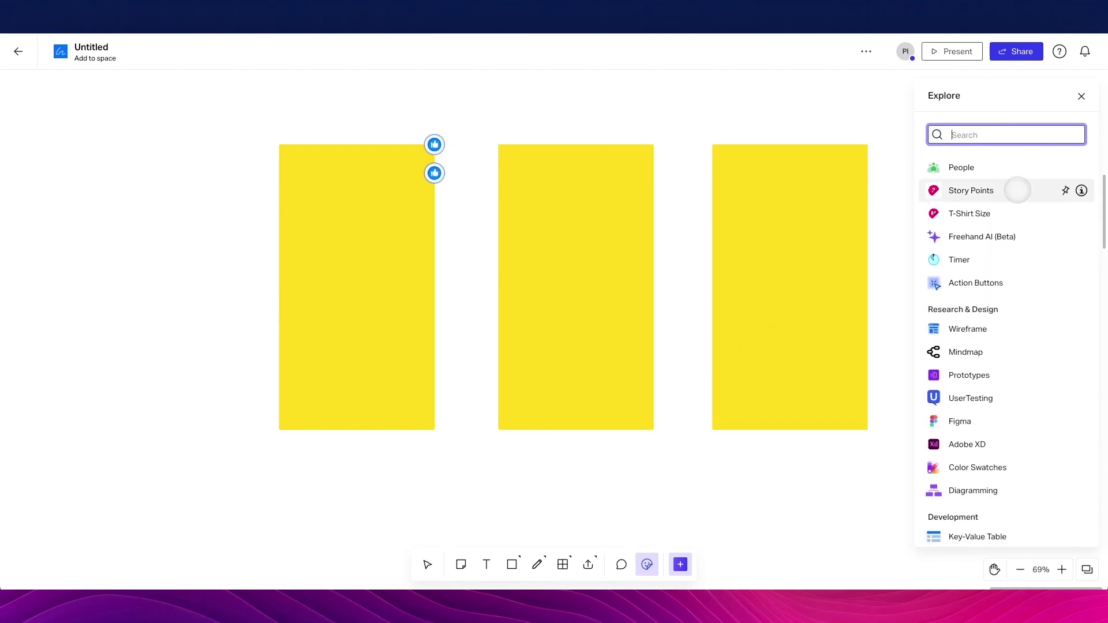
{"action": "scroll", "coordinate": [981, 328], "scroll_direction": "down", "scroll_amount": 2}
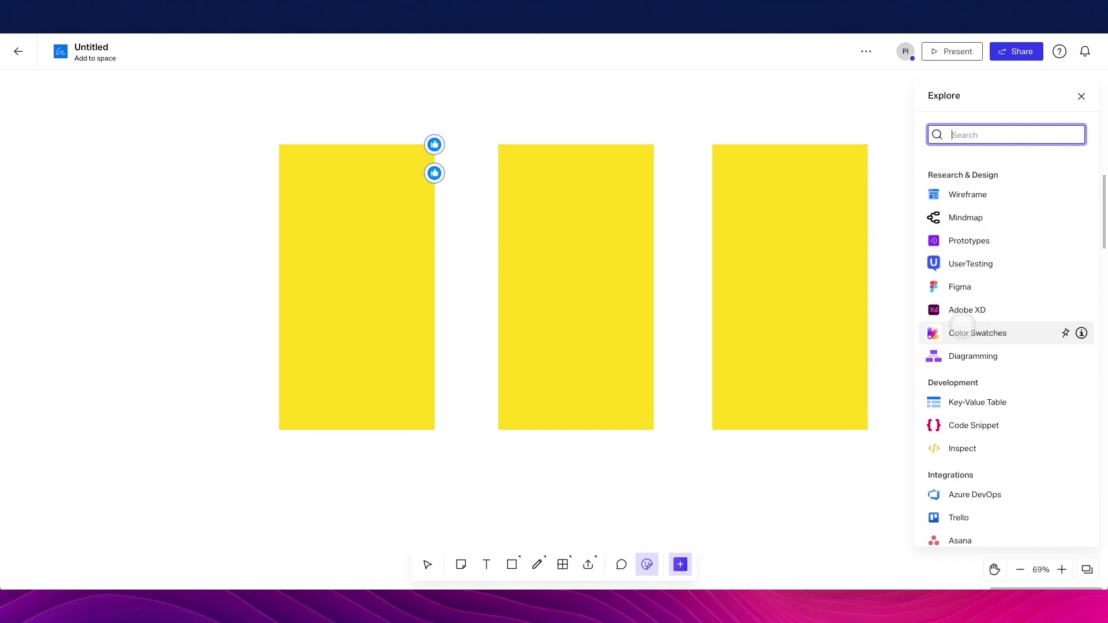
{"action": "scroll", "coordinate": [962, 324], "scroll_direction": "down", "scroll_amount": 2}
{"action": "scroll", "coordinate": [962, 324], "scroll_direction": "down", "scroll_amount": 1}
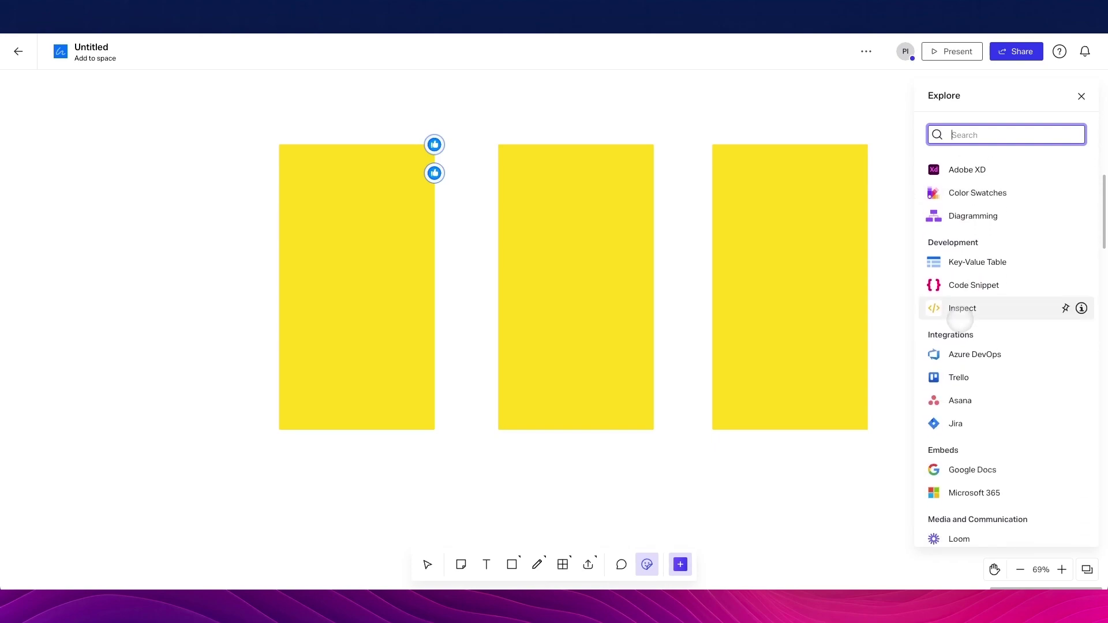
{"action": "scroll", "coordinate": [960, 319], "scroll_direction": "down", "scroll_amount": 1}
{"action": "scroll", "coordinate": [952, 316], "scroll_direction": "down", "scroll_amount": 1}
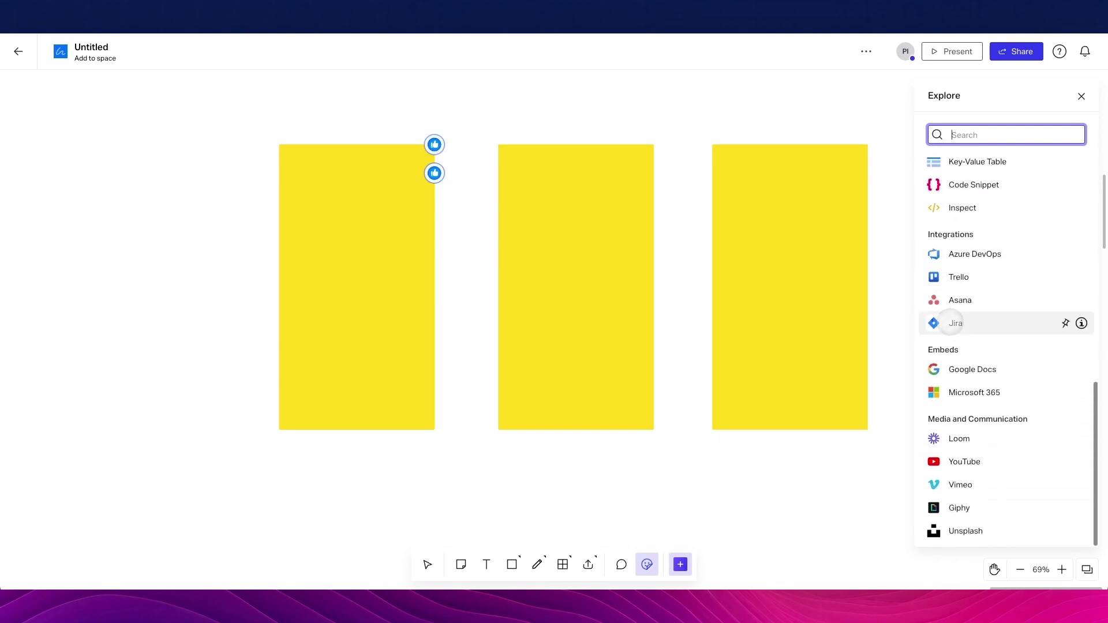
{"action": "scroll", "coordinate": [943, 311], "scroll_direction": "up", "scroll_amount": 8}
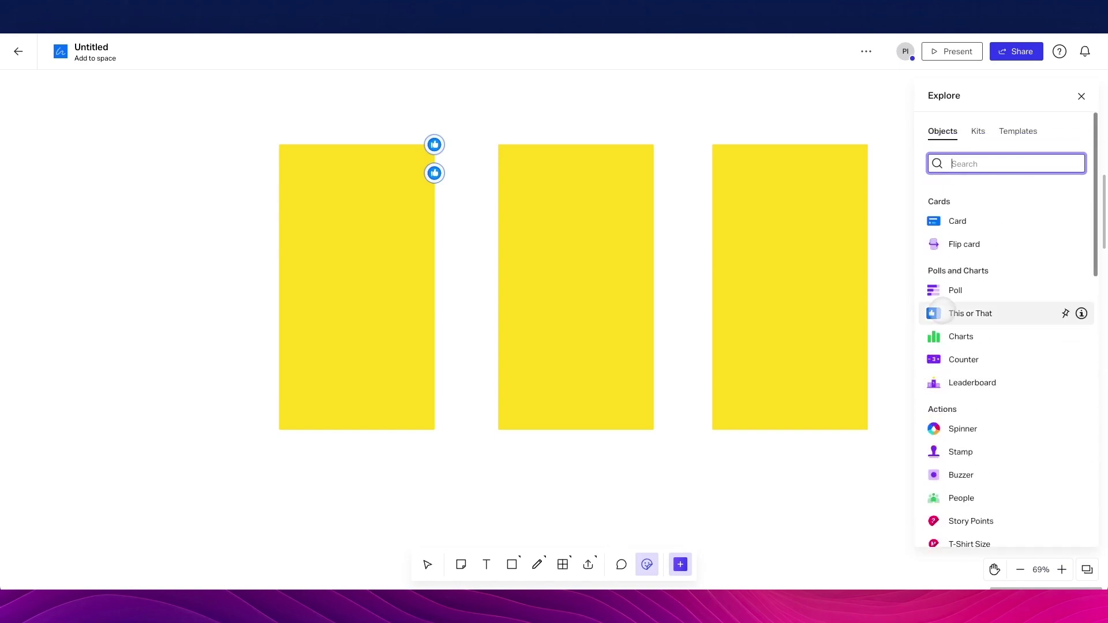
{"action": "left_click", "coordinate": [977, 132]}
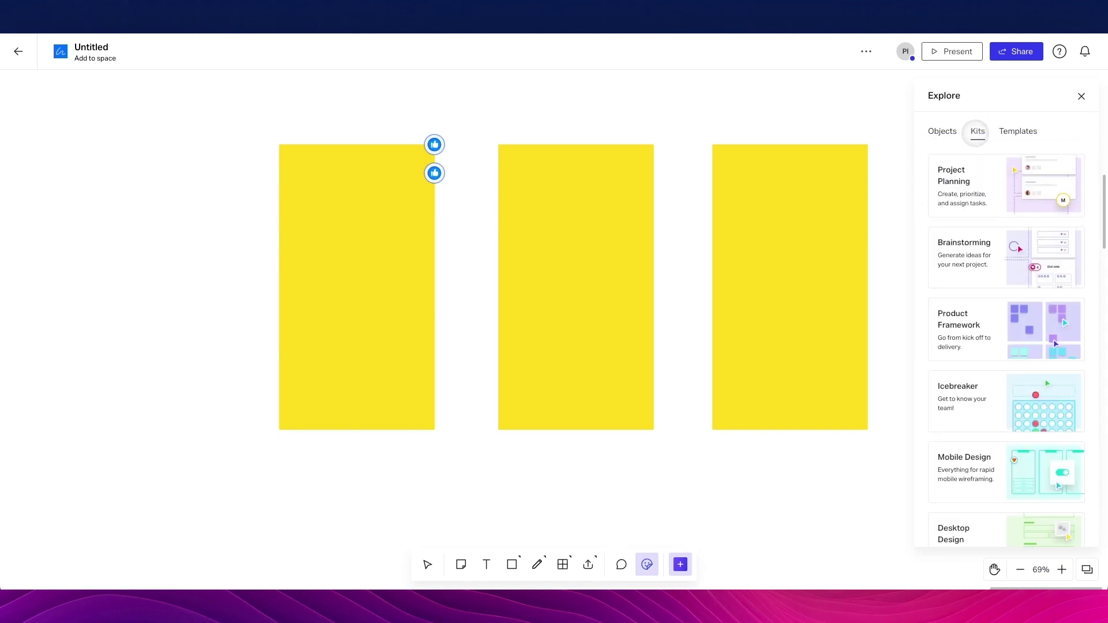
{"action": "left_click", "coordinate": [1005, 131]}
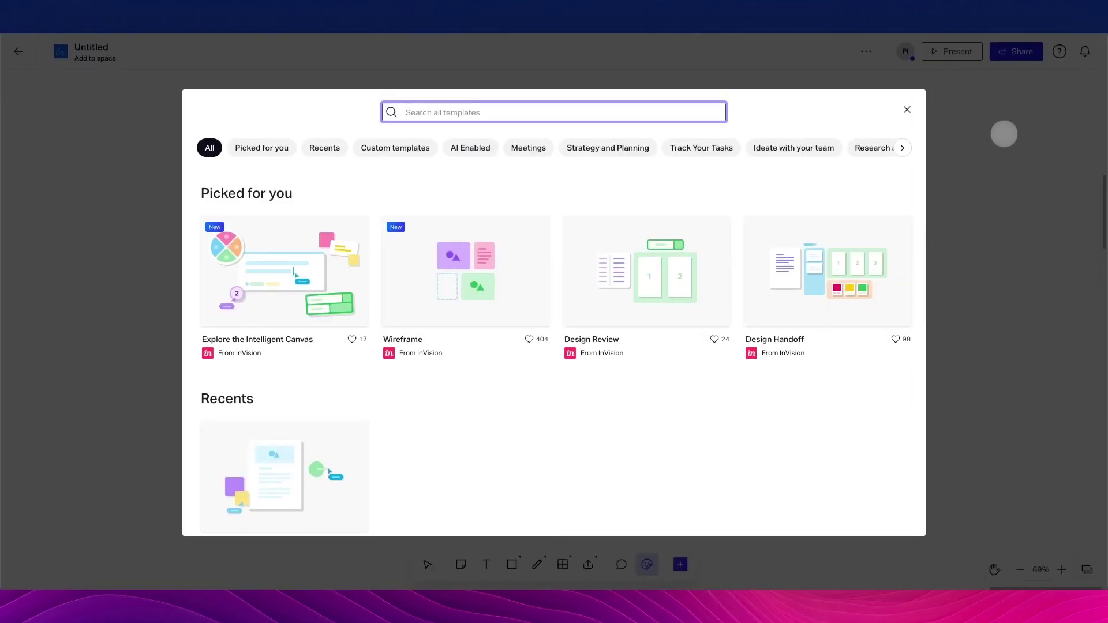
Close the template gallery to return to the board
{"action": "left_click", "coordinate": [905, 109]}
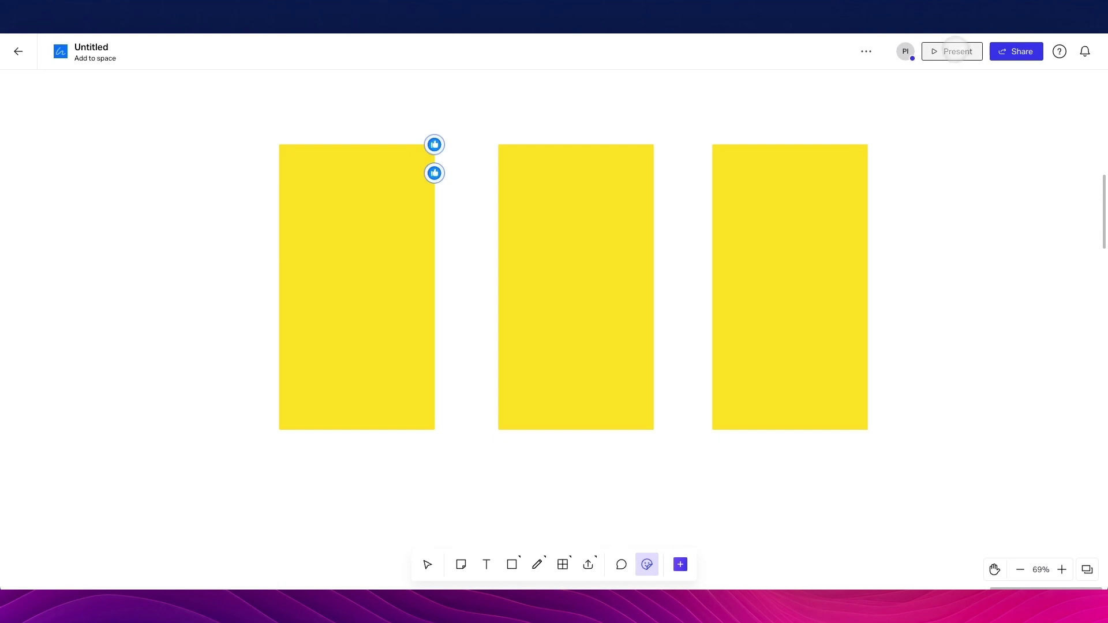
Turn on Present's Follow my canvas view so everyone follows your view
{"action": "left_click", "coordinate": [955, 48]}
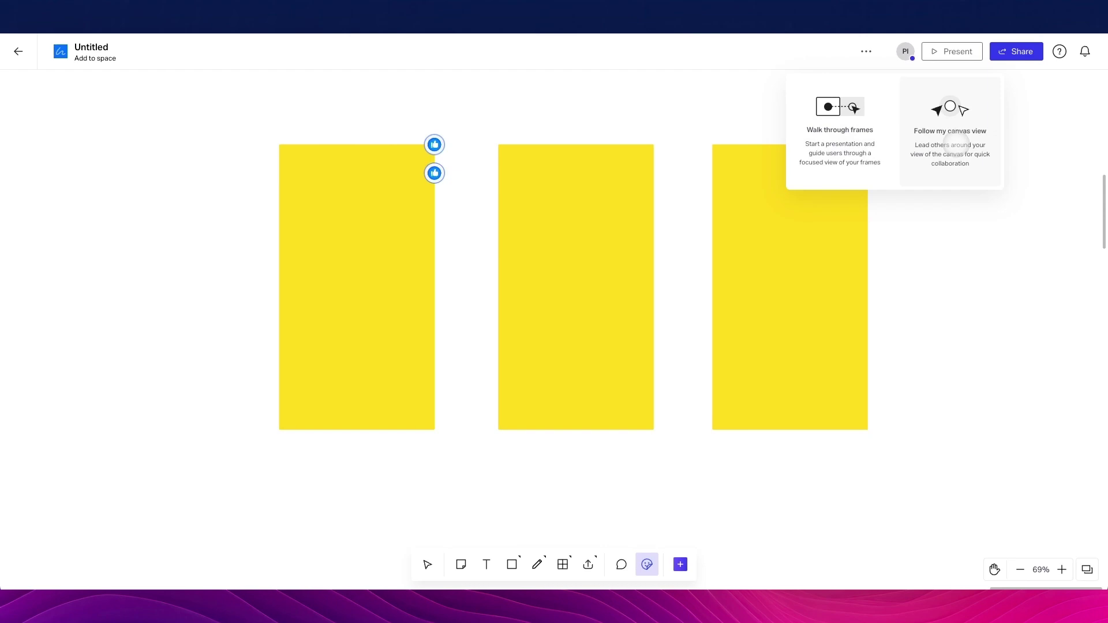
{"action": "left_click", "coordinate": [950, 141]}
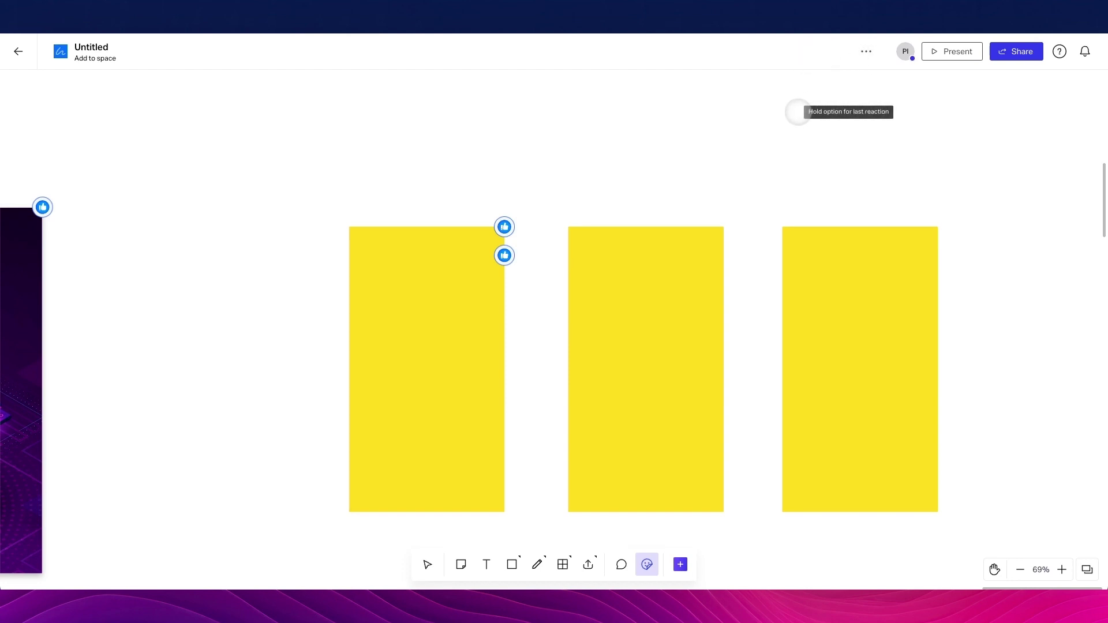
{"action": "scroll", "coordinate": [751, 129], "scroll_direction": "down", "scroll_amount": 5}
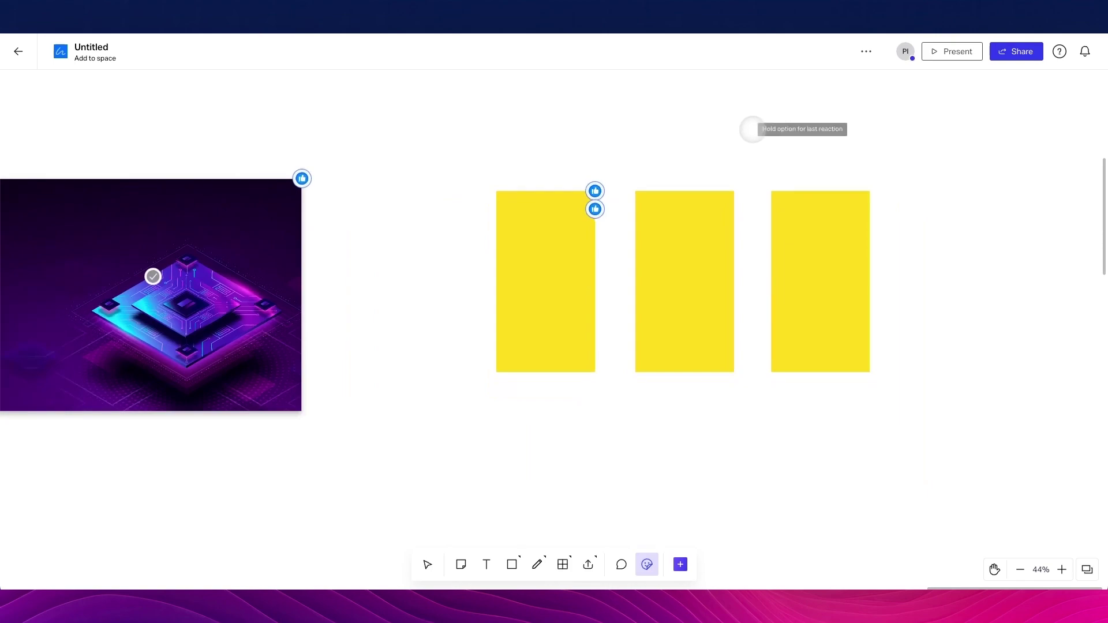
{"action": "scroll", "coordinate": [752, 129], "scroll_direction": "left", "scroll_amount": 10}
{"action": "scroll", "coordinate": [752, 128], "scroll_direction": "left", "scroll_amount": 15}
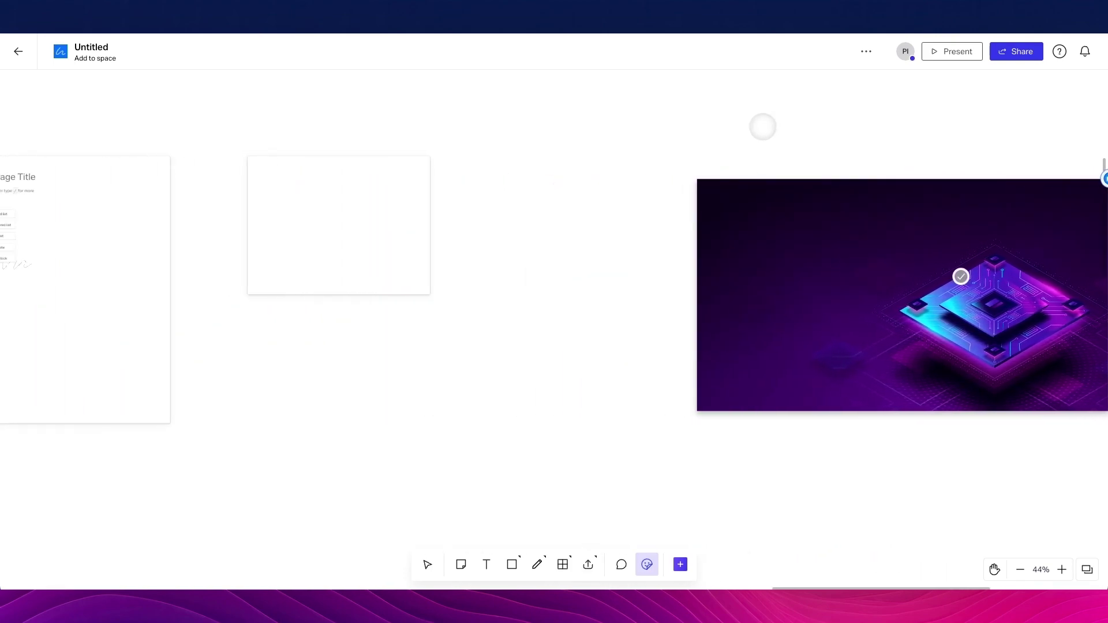
{"action": "scroll", "coordinate": [772, 128], "scroll_direction": "left", "scroll_amount": 4}
{"action": "scroll", "coordinate": [772, 128], "scroll_direction": "up", "scroll_amount": 1}
{"action": "scroll", "coordinate": [772, 128], "scroll_direction": "right", "scroll_amount": 20}
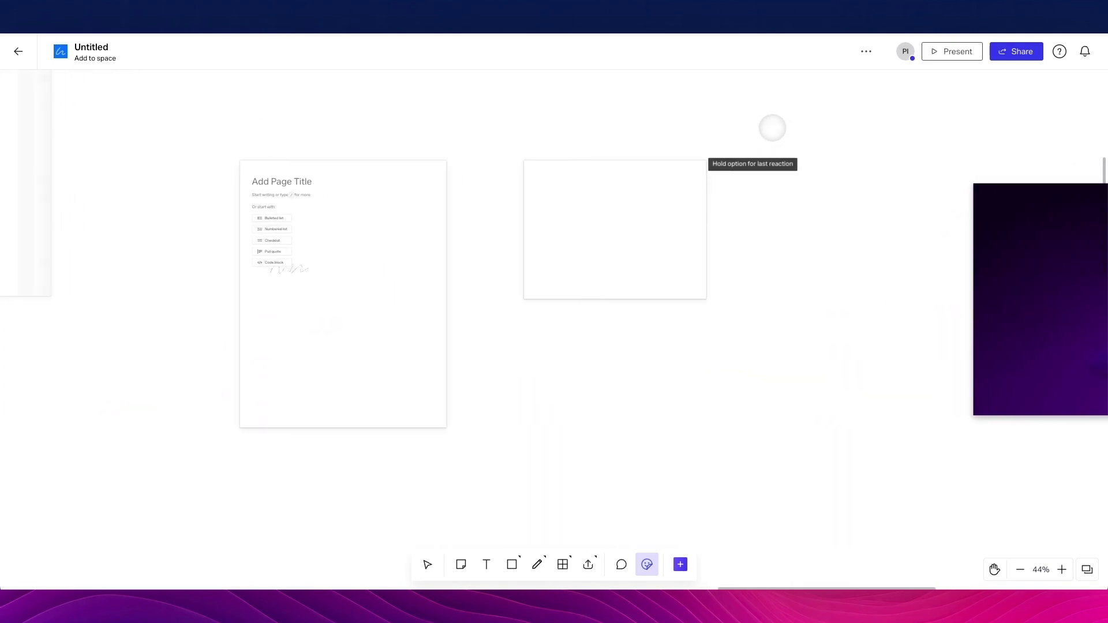
{"action": "scroll", "coordinate": [772, 128], "scroll_direction": "right", "scroll_amount": 15}
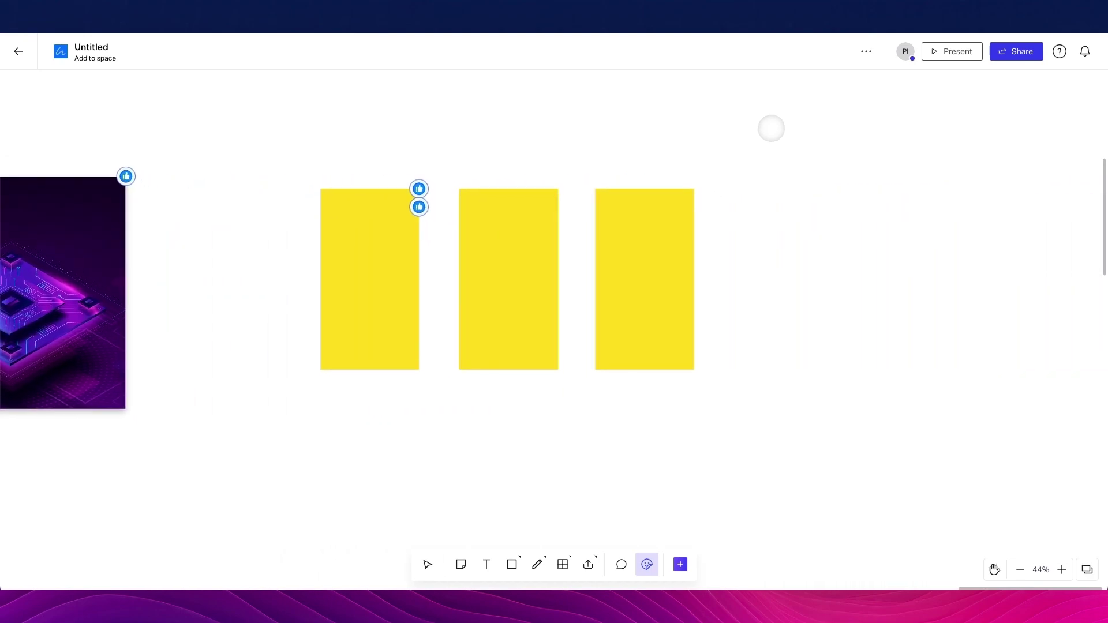
{"action": "left_click", "coordinate": [477, 205]}
{"action": "scroll", "coordinate": [491, 209], "scroll_direction": "up", "scroll_amount": 3}
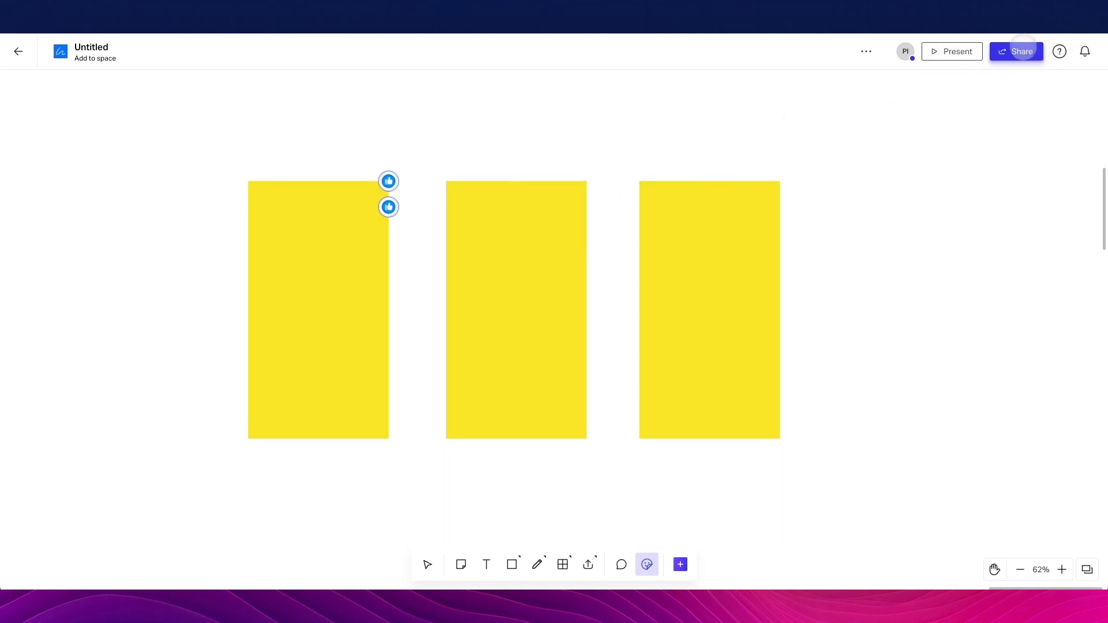
Confirm team members keep Can edit access in Share, then show the board's more-options menu
{"action": "left_click", "coordinate": [1022, 48]}
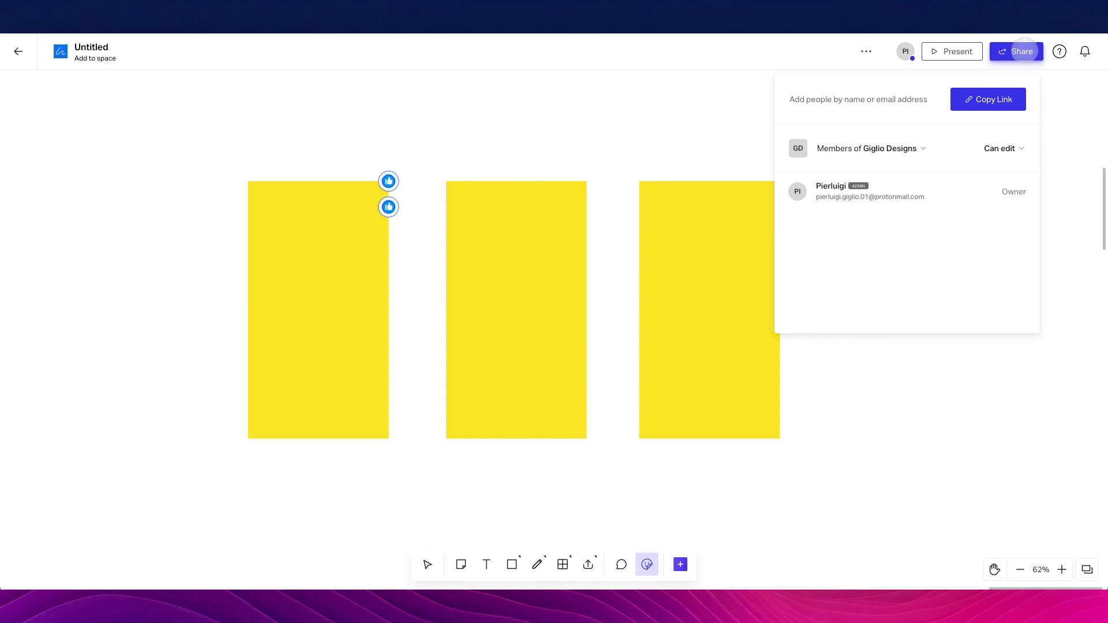
{"action": "left_click", "coordinate": [894, 99]}
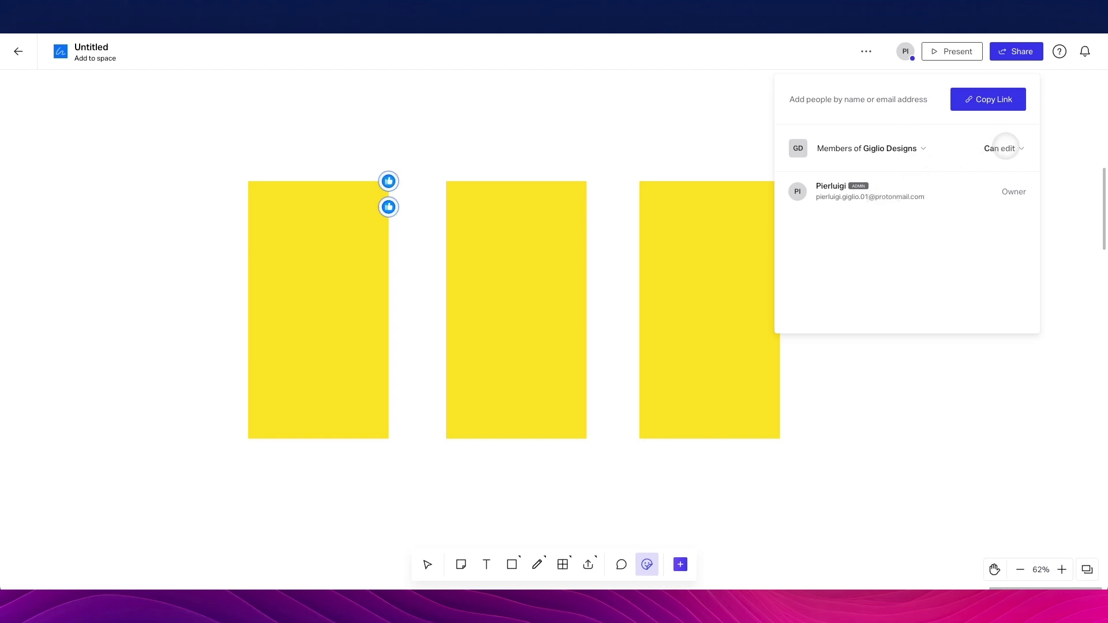
{"action": "left_click", "coordinate": [1004, 148]}
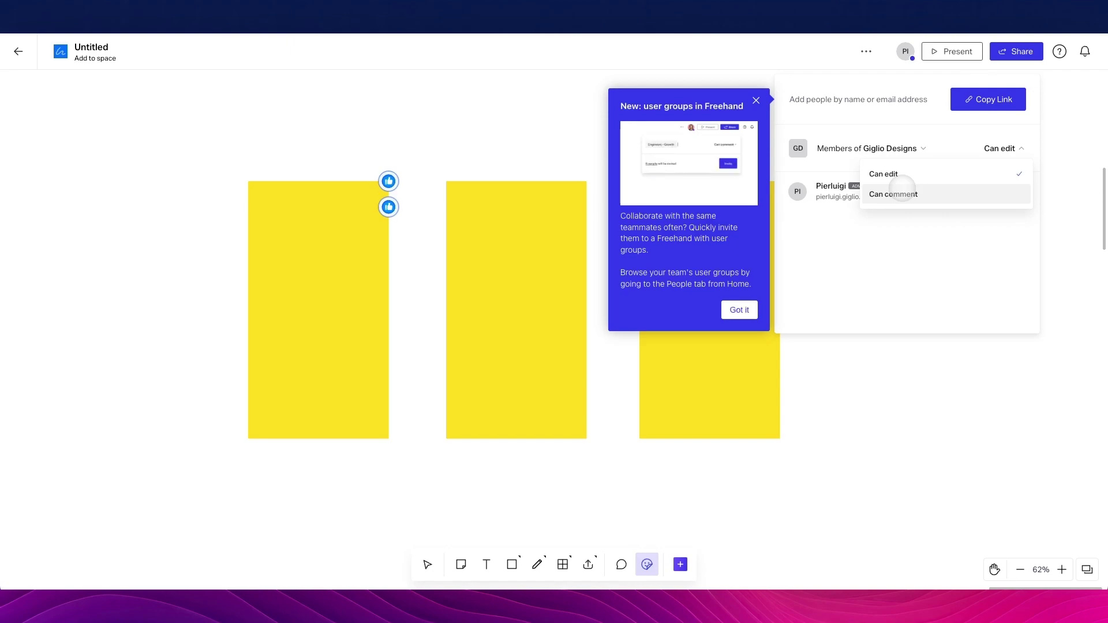
{"action": "key", "text": "Escape"}
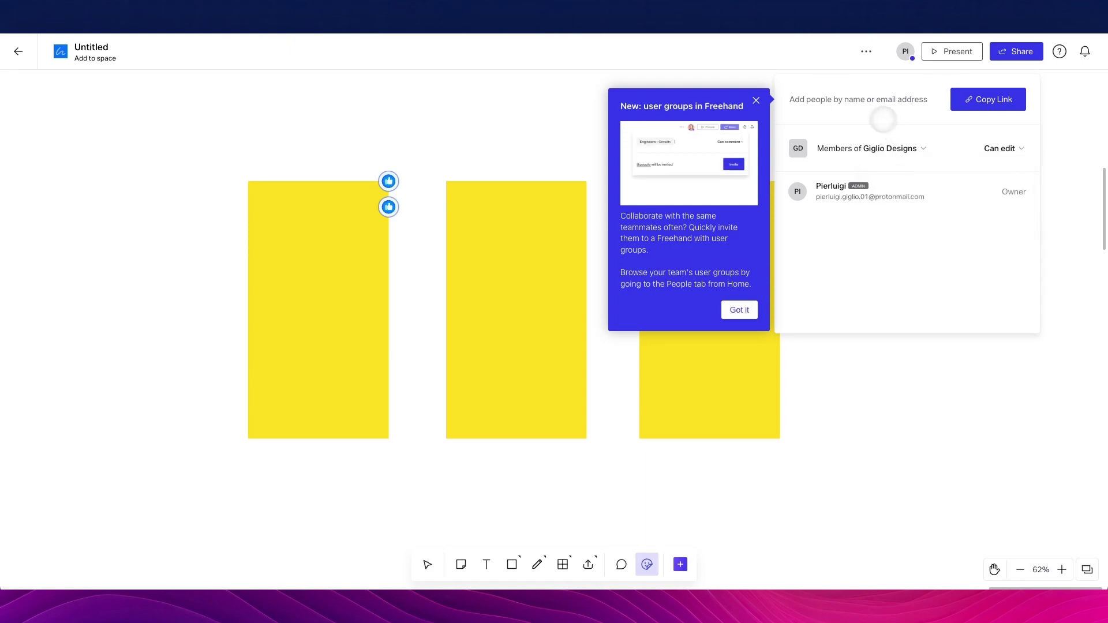
{"action": "left_click", "coordinate": [756, 100]}
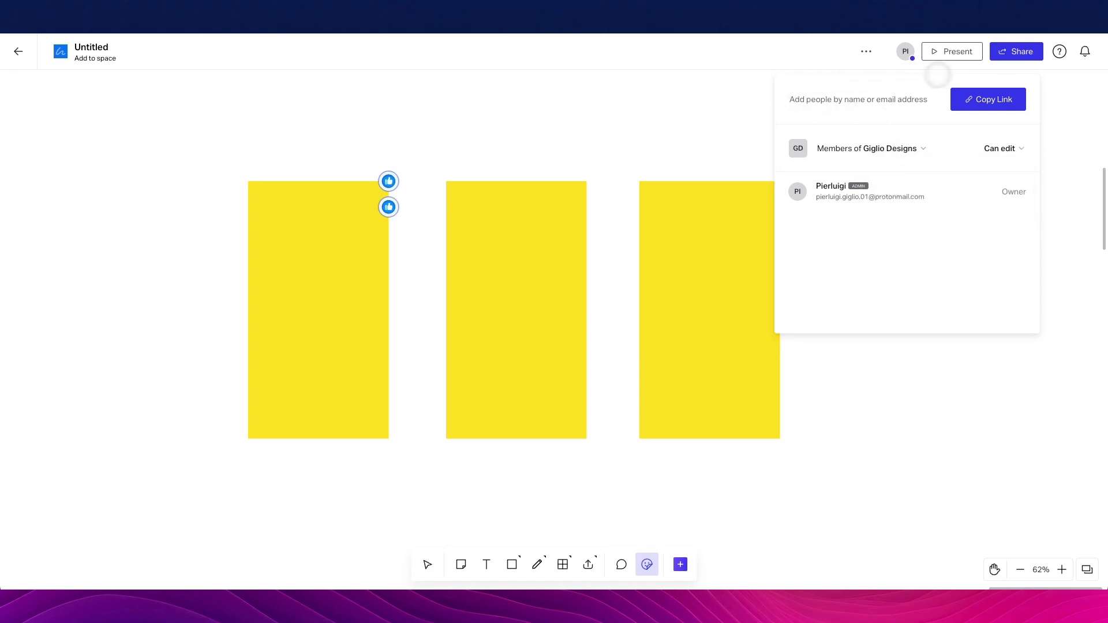
{"action": "left_click", "coordinate": [865, 51]}
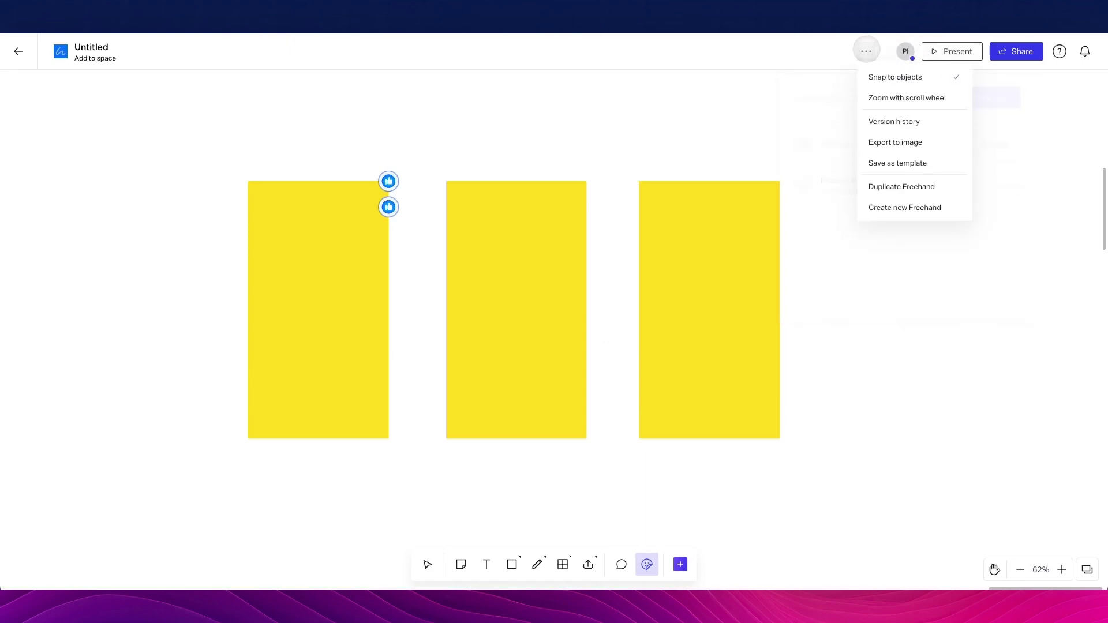
Rename the board from Untitled to 'Design'
{"action": "left_click", "coordinate": [815, 81]}
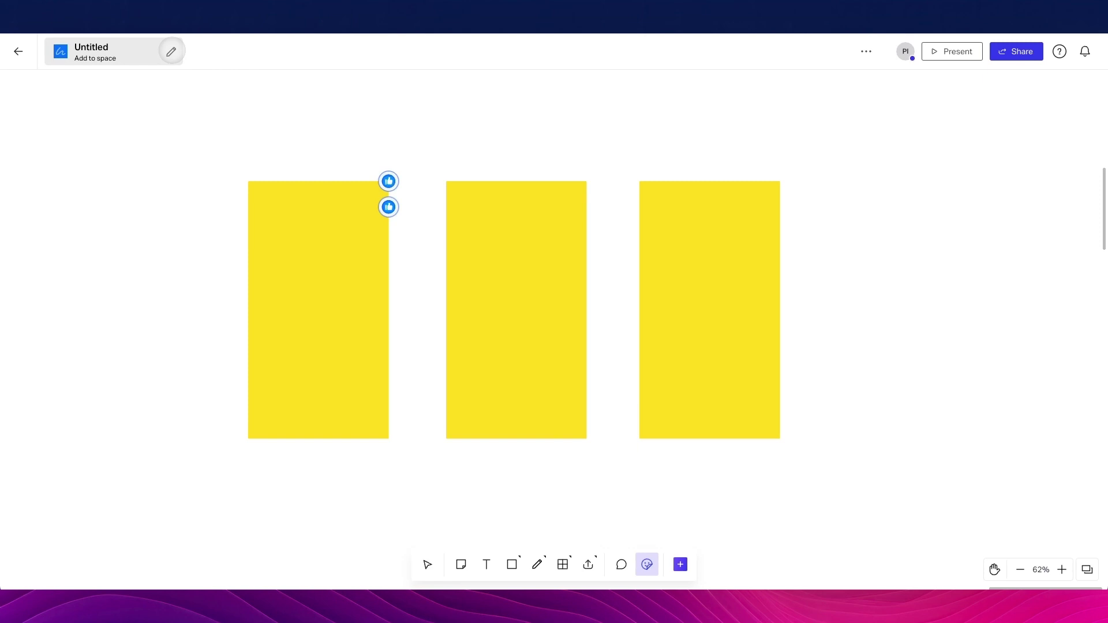
{"action": "left_click", "coordinate": [171, 51]}
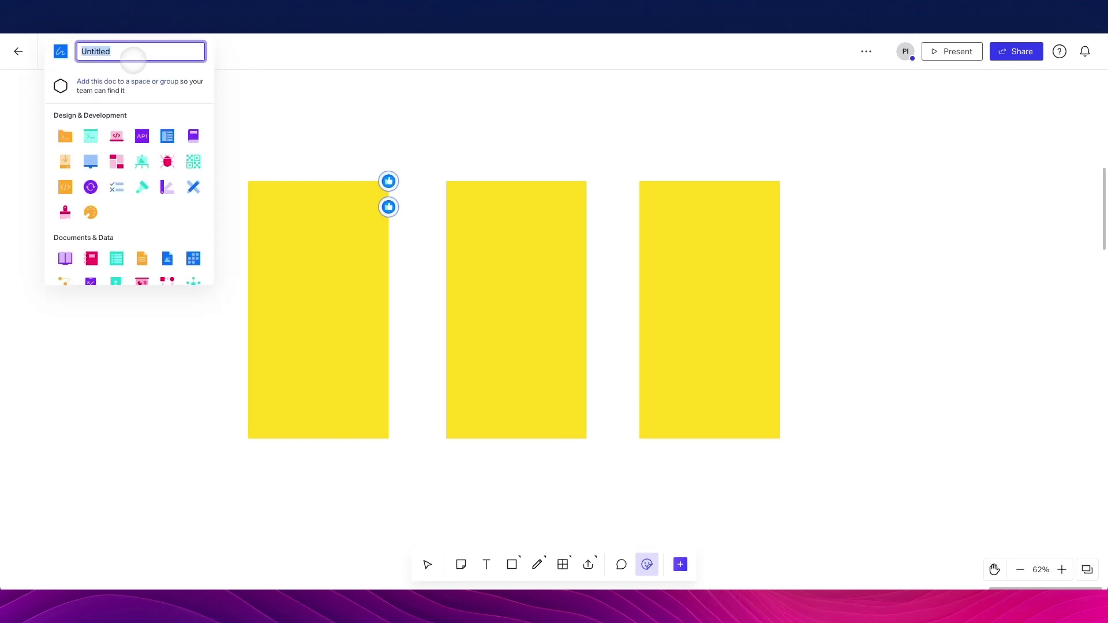
{"action": "type", "text": "Design"}
{"action": "key", "text": "Return"}
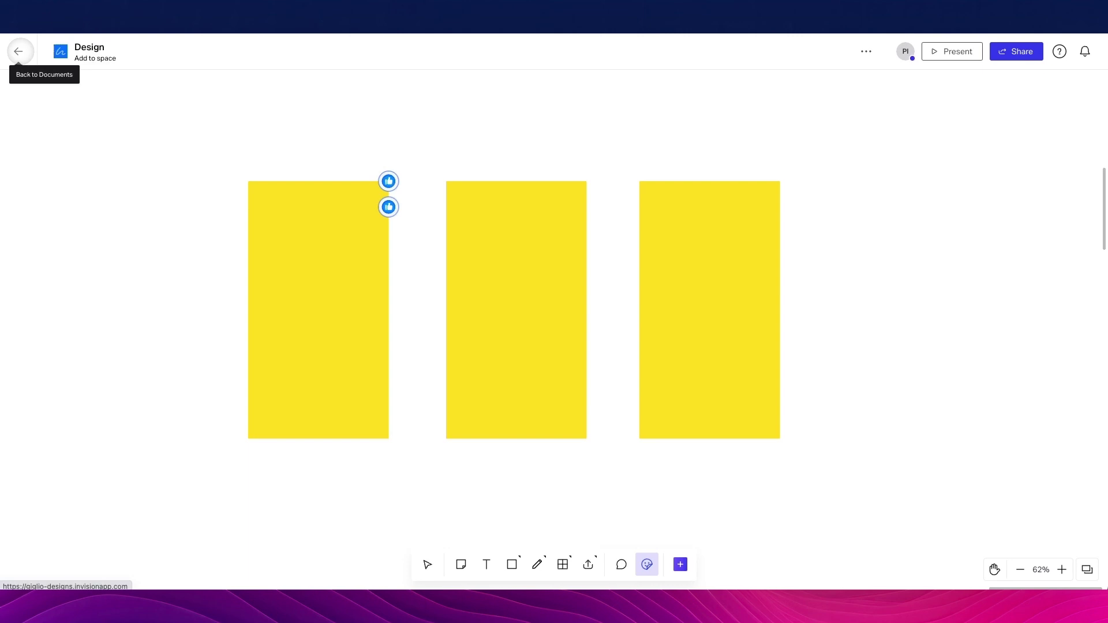
Return to the InVision Home page and browse the Create new document options
{"action": "left_click", "coordinate": [19, 51]}
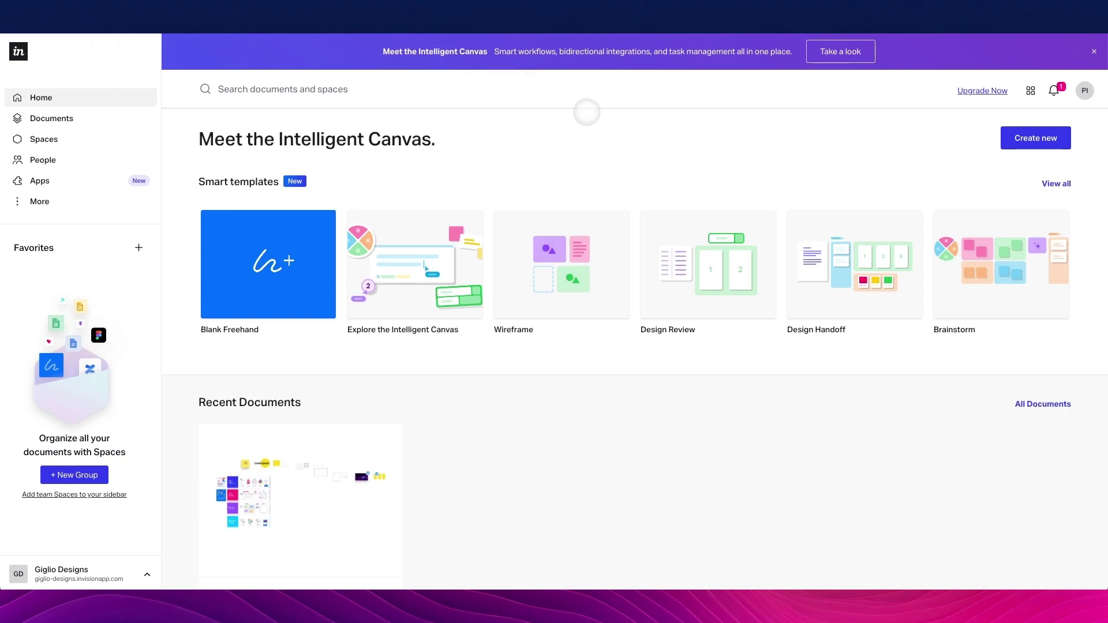
{"action": "scroll", "coordinate": [588, 113], "scroll_direction": "down", "scroll_amount": 1}
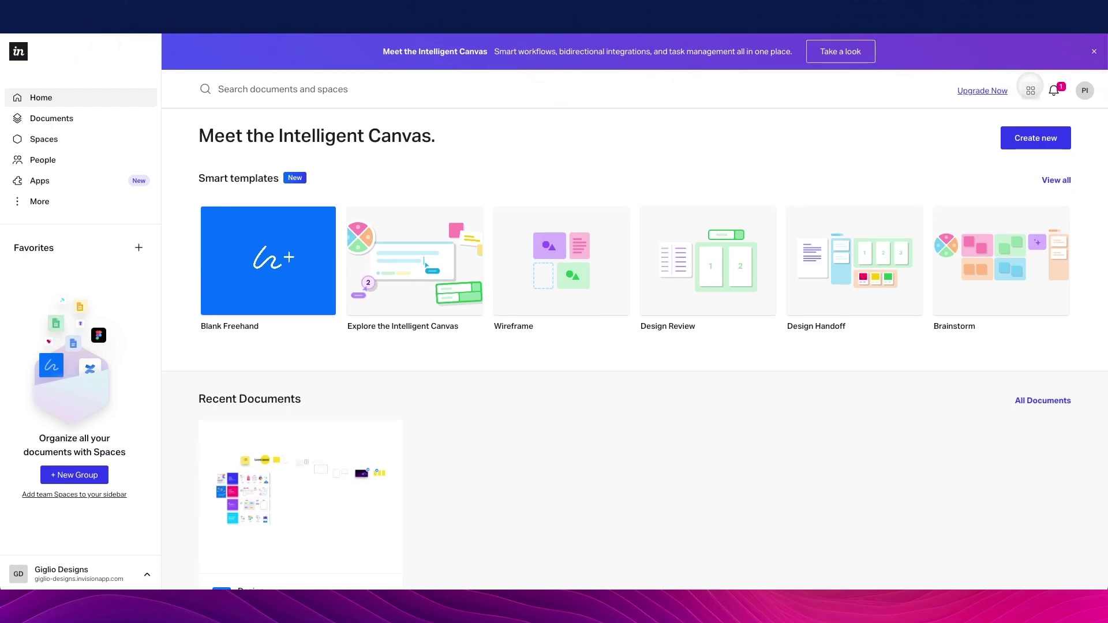
{"action": "left_click", "coordinate": [1036, 137]}
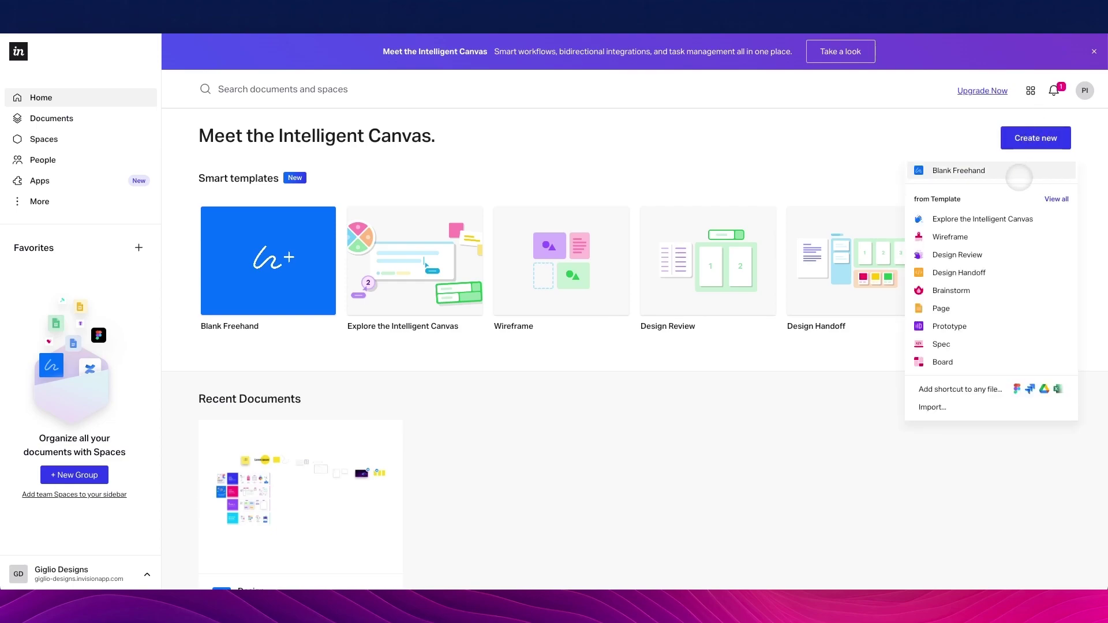
{"action": "scroll", "coordinate": [1018, 177], "scroll_direction": "down", "scroll_amount": 1}
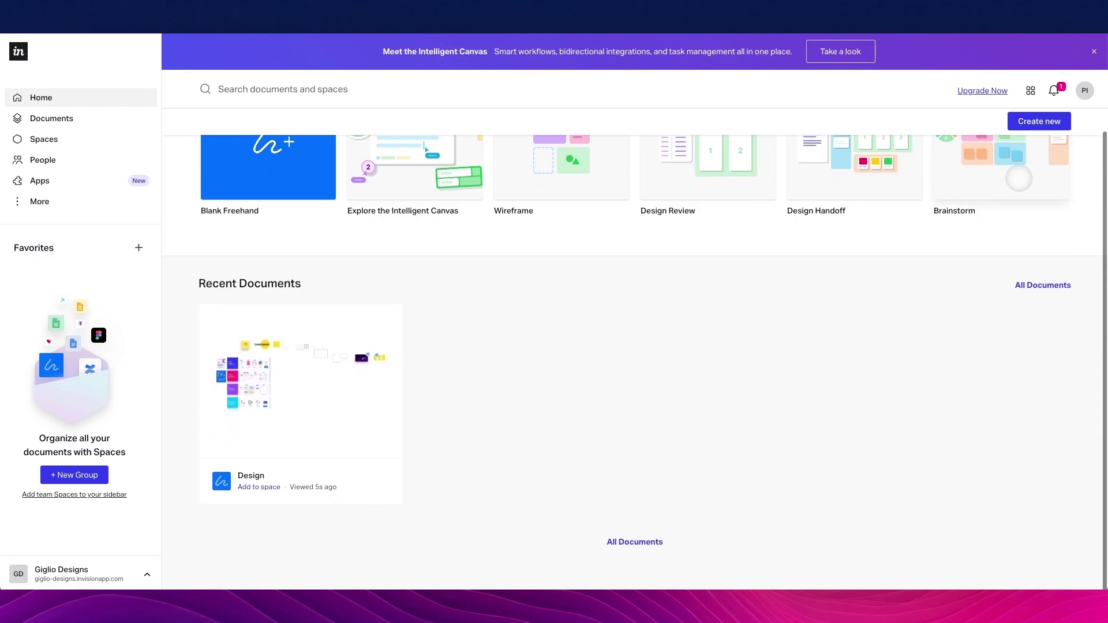
{"action": "scroll", "coordinate": [725, 240], "scroll_direction": "up", "scroll_amount": 1}
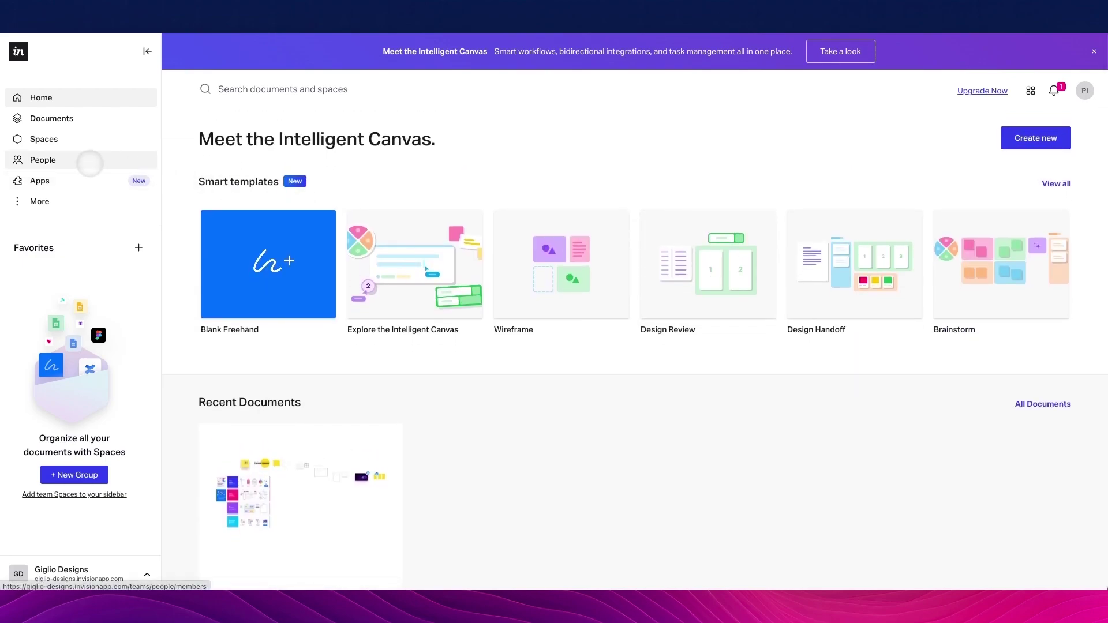
{"action": "scroll", "coordinate": [827, 133], "scroll_direction": "down", "scroll_amount": 1}
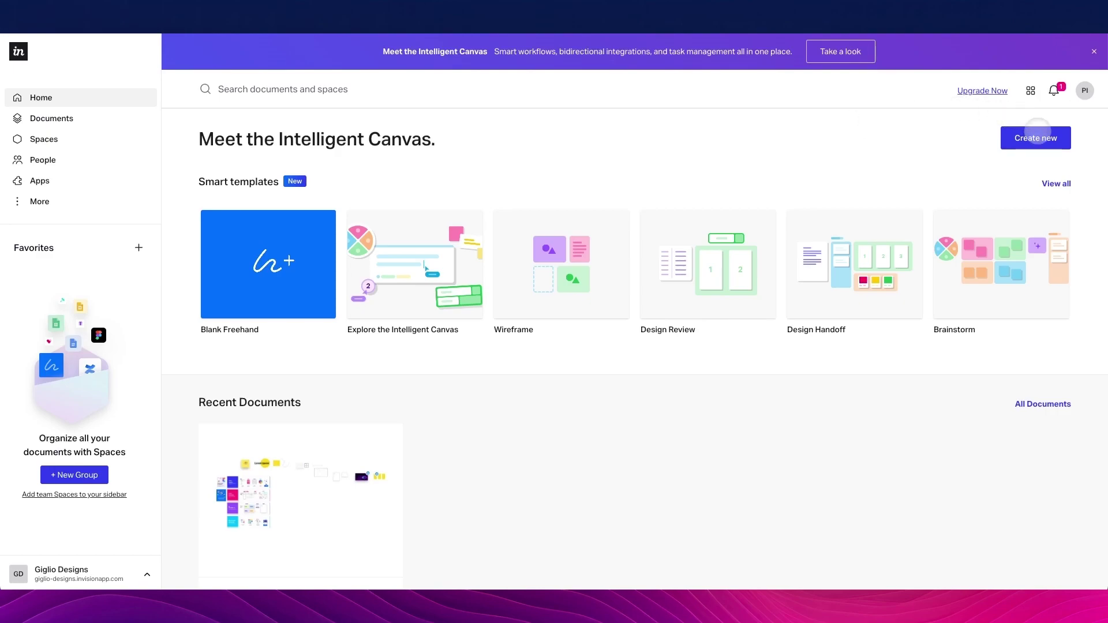
{"action": "left_click", "coordinate": [1036, 130]}
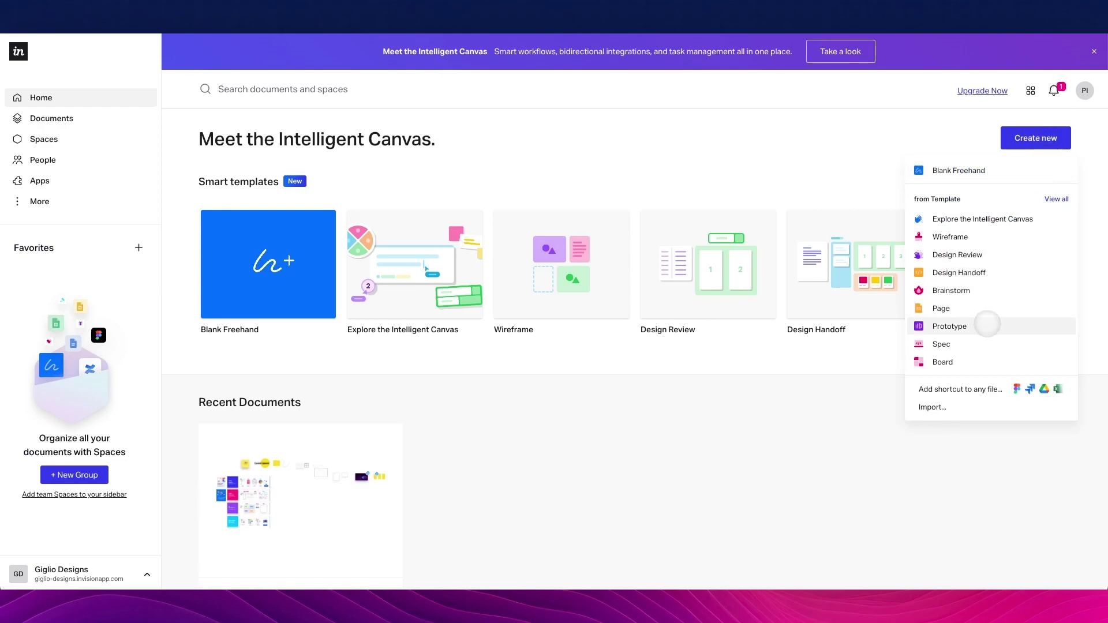
Choose Prototype from the Create new menu
{"action": "left_click", "coordinate": [987, 320]}
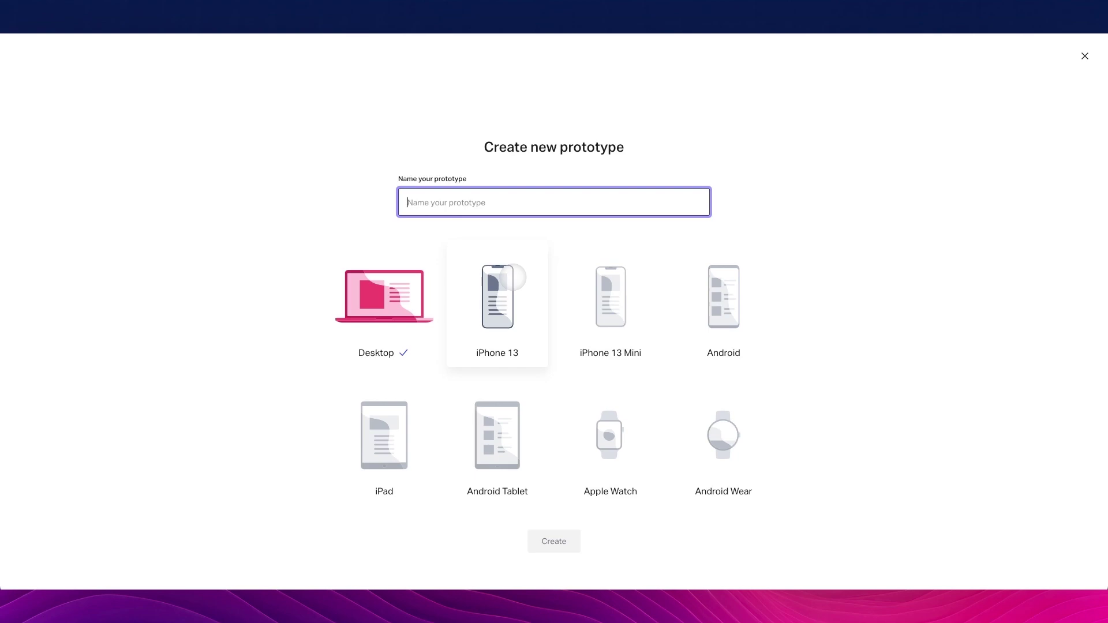
Create an iPhone 13 prototype named 'iOS App'
{"action": "left_click", "coordinate": [508, 277]}
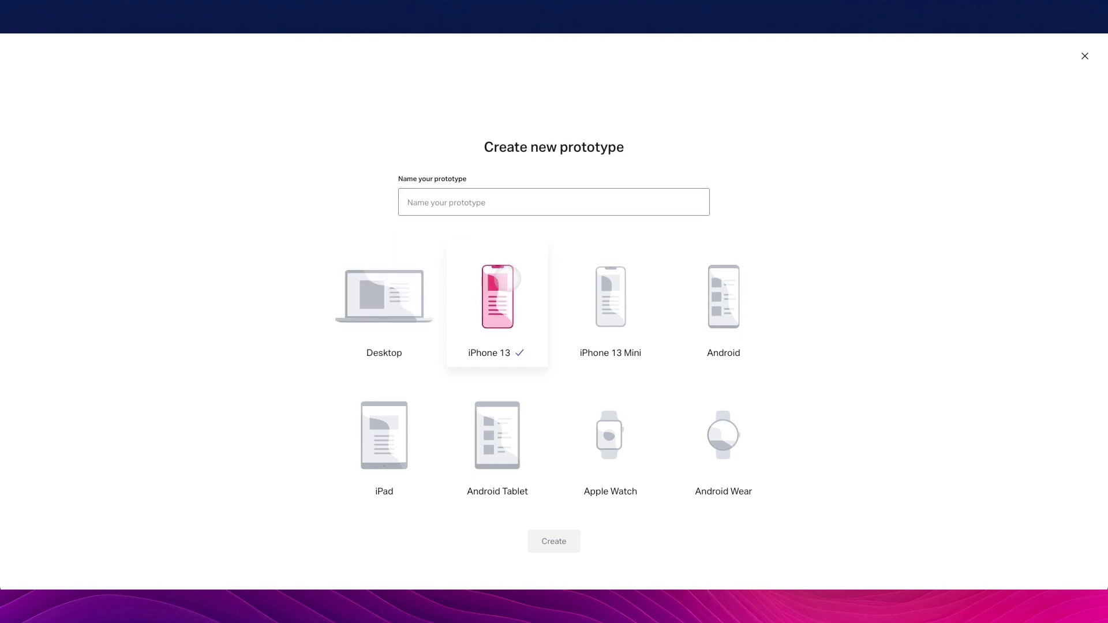
{"action": "left_click", "coordinate": [493, 202]}
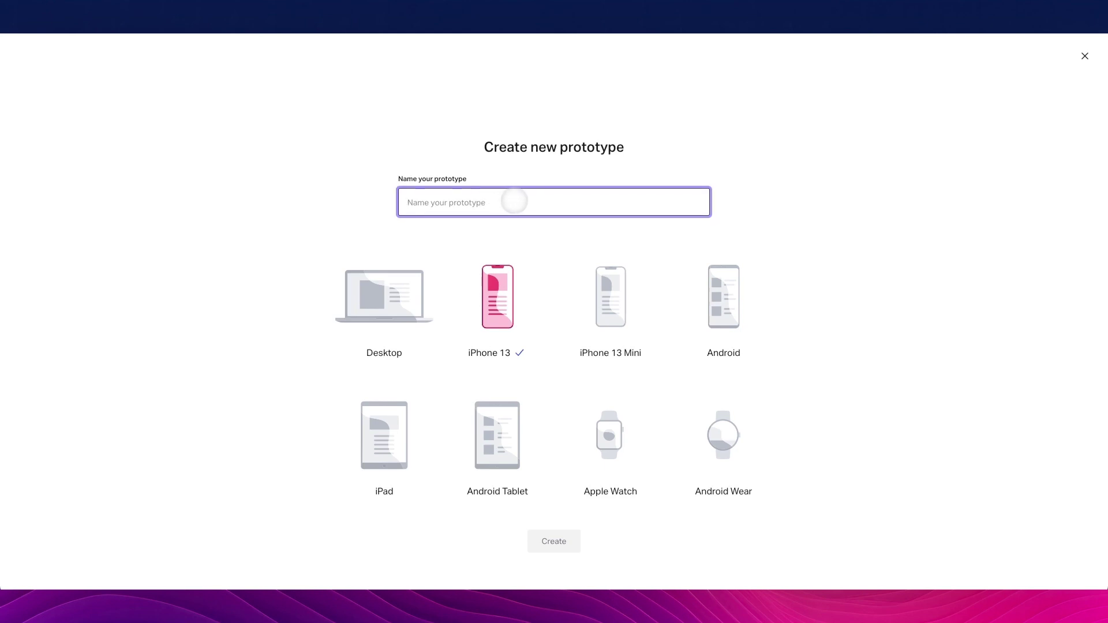
{"action": "type", "text": "iOS App"}
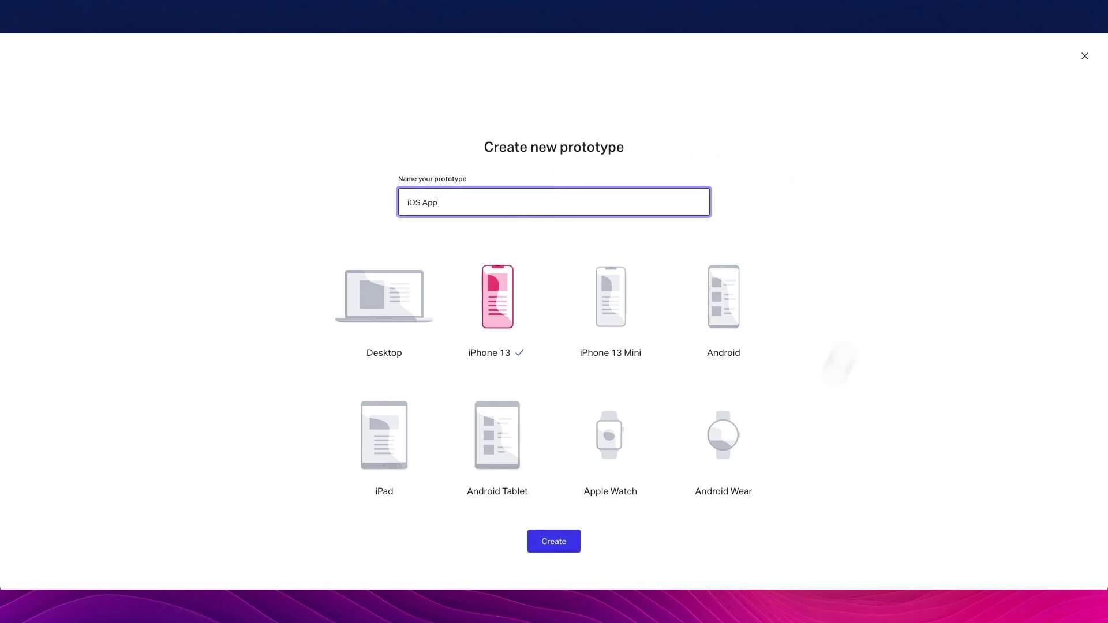
{"action": "left_click", "coordinate": [554, 541]}
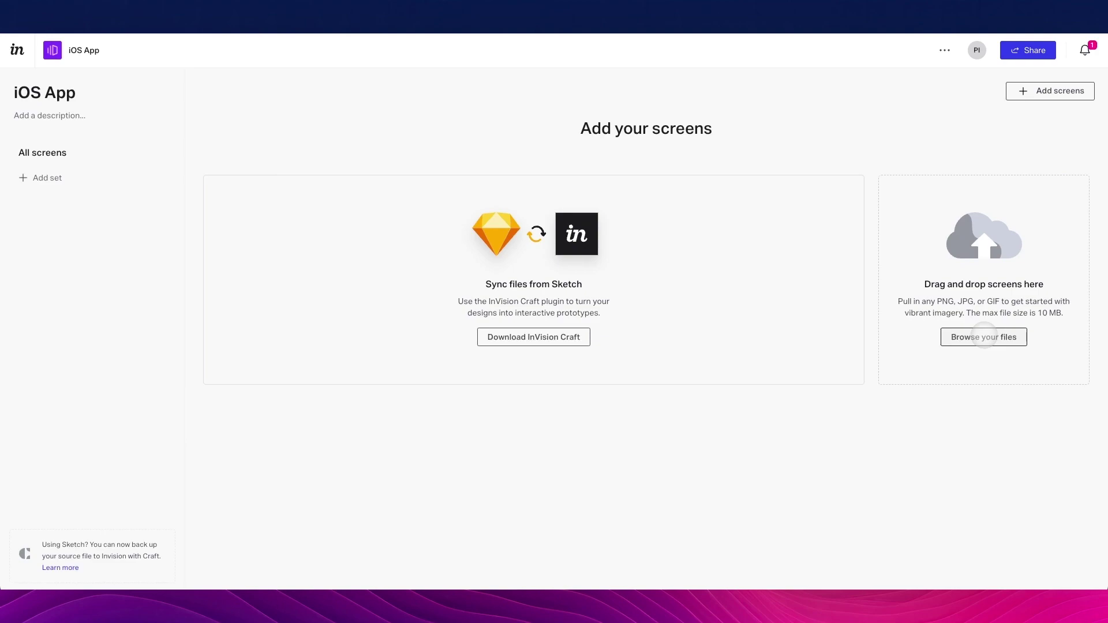
{"action": "left_click", "coordinate": [983, 337]}
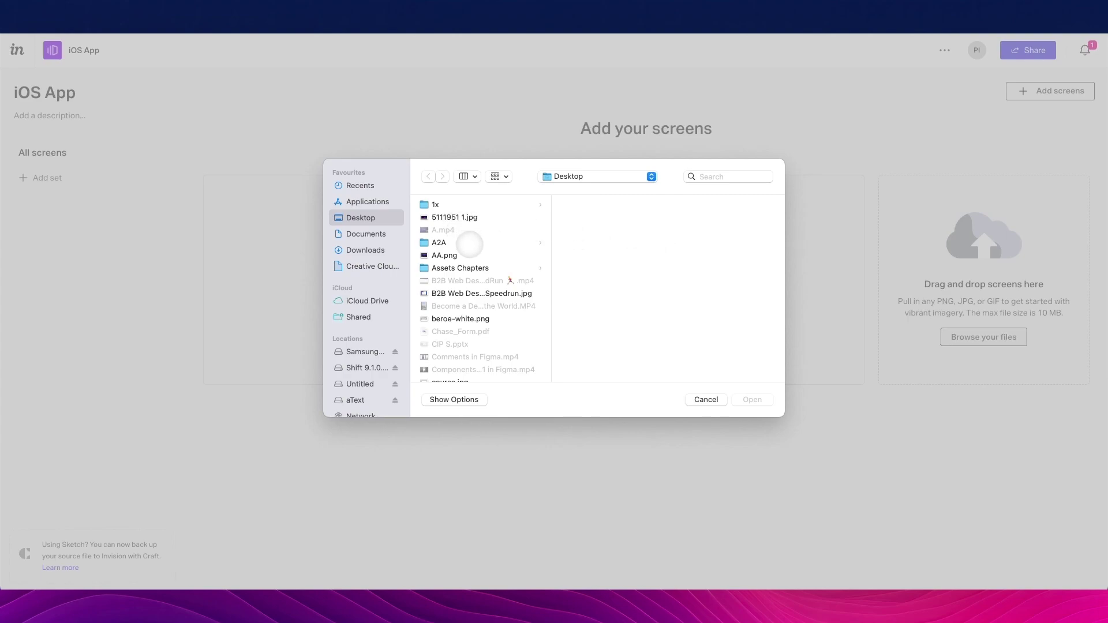
Upload 1.png, 2.png and 9.png from the iOS App folder as prototype screens
{"action": "scroll", "coordinate": [469, 249], "scroll_direction": "down", "scroll_amount": 10}
{"action": "left_click", "coordinate": [462, 295]}
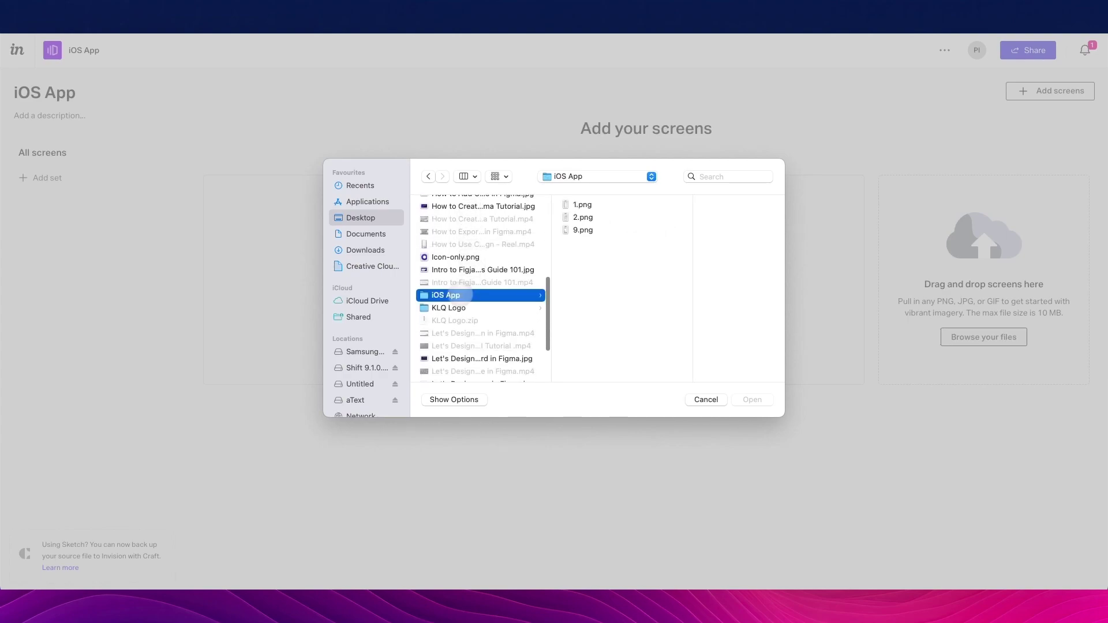
{"action": "left_click", "coordinate": [591, 204]}
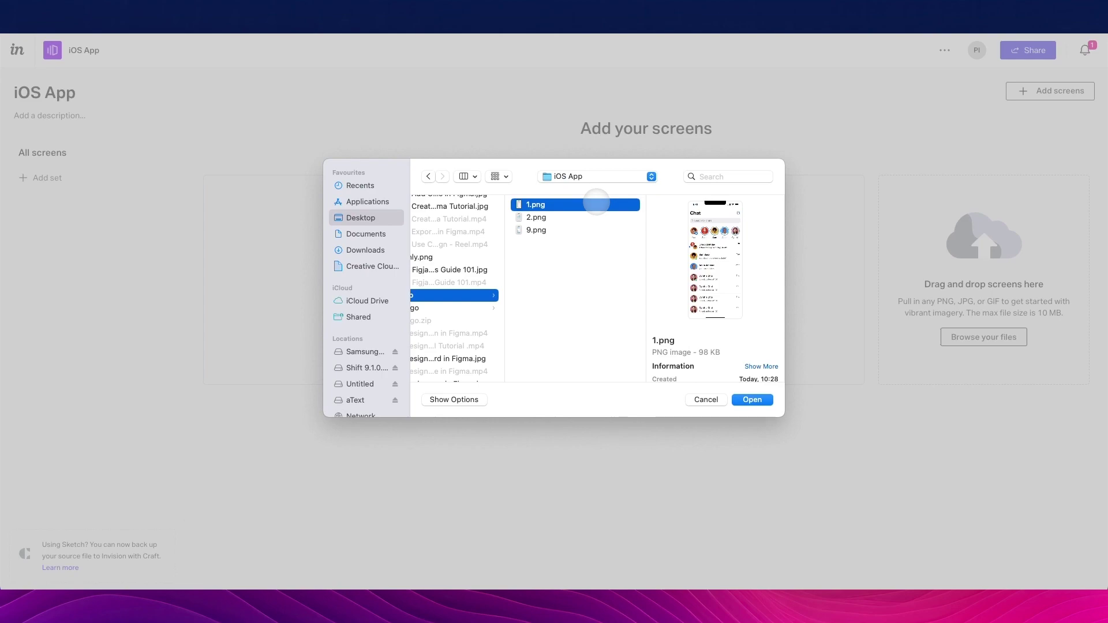
{"action": "key", "text": "Down"}
{"action": "key", "text": "Down"}
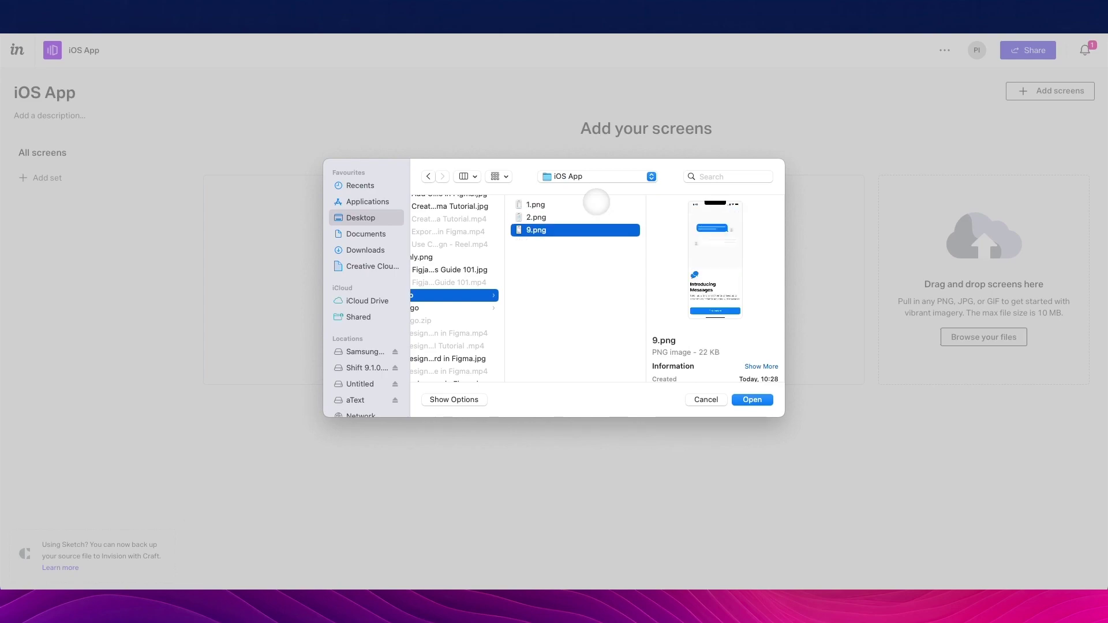
{"action": "key", "text": "shift+Up"}
{"action": "key", "text": "shift+Up"}
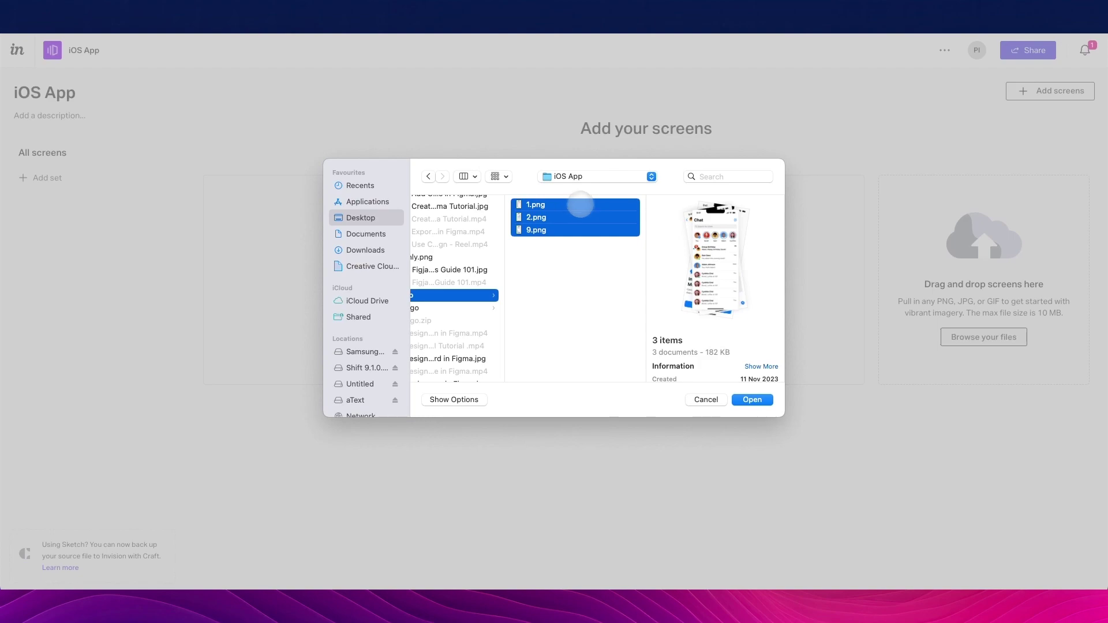
{"action": "left_click", "coordinate": [751, 400]}
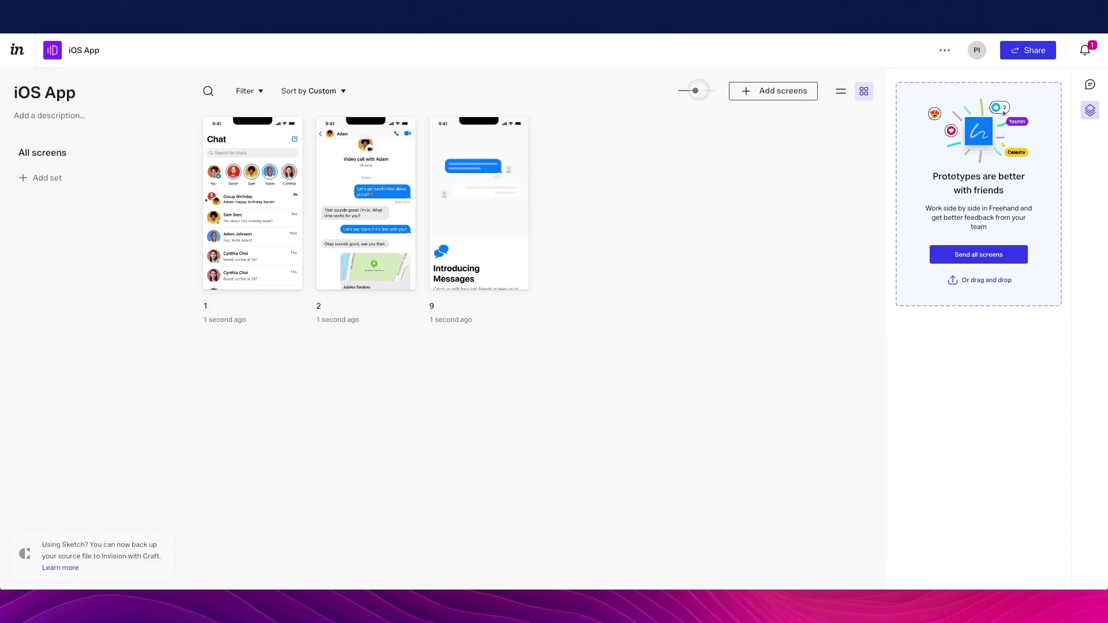
Enlarge the thumbnails, reorder the screens, and rename them 1, 2 and 3
{"action": "left_click_drag", "start_coordinate": [695, 91], "coordinate": [713, 90]}
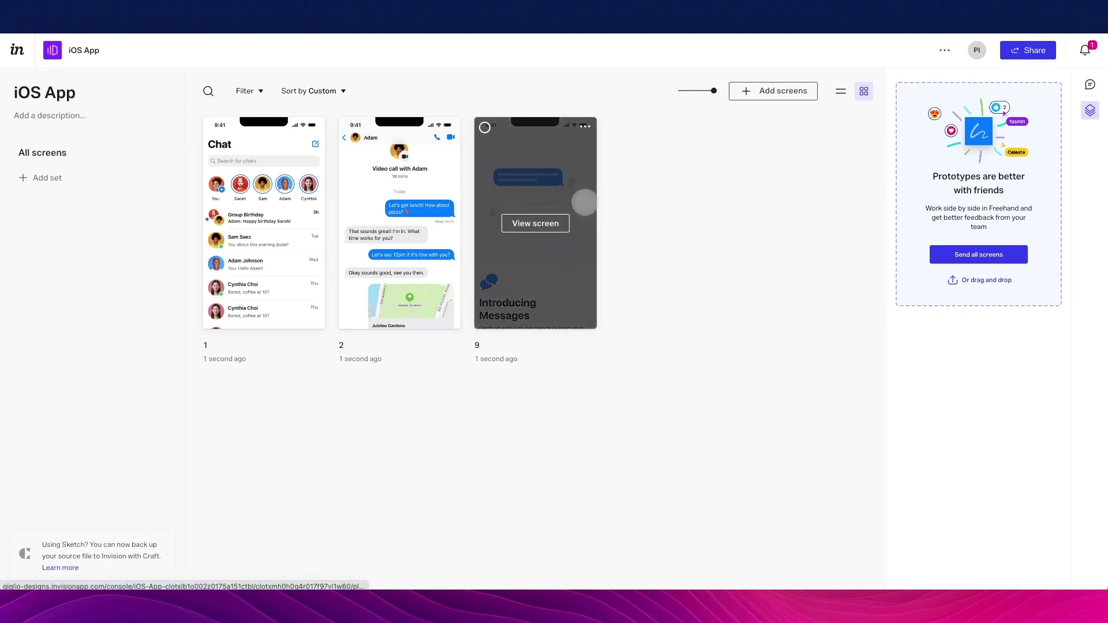
{"action": "left_click_drag", "start_coordinate": [571, 197], "coordinate": [203, 204]}
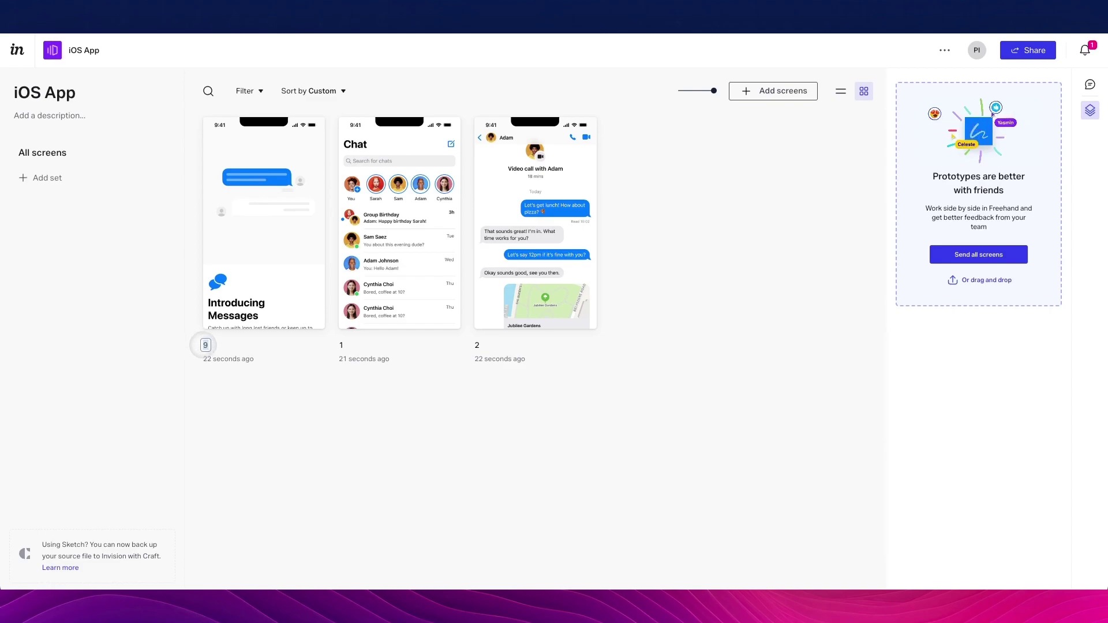
{"action": "key", "text": "BackSpace"}
{"action": "type", "text": "1"}
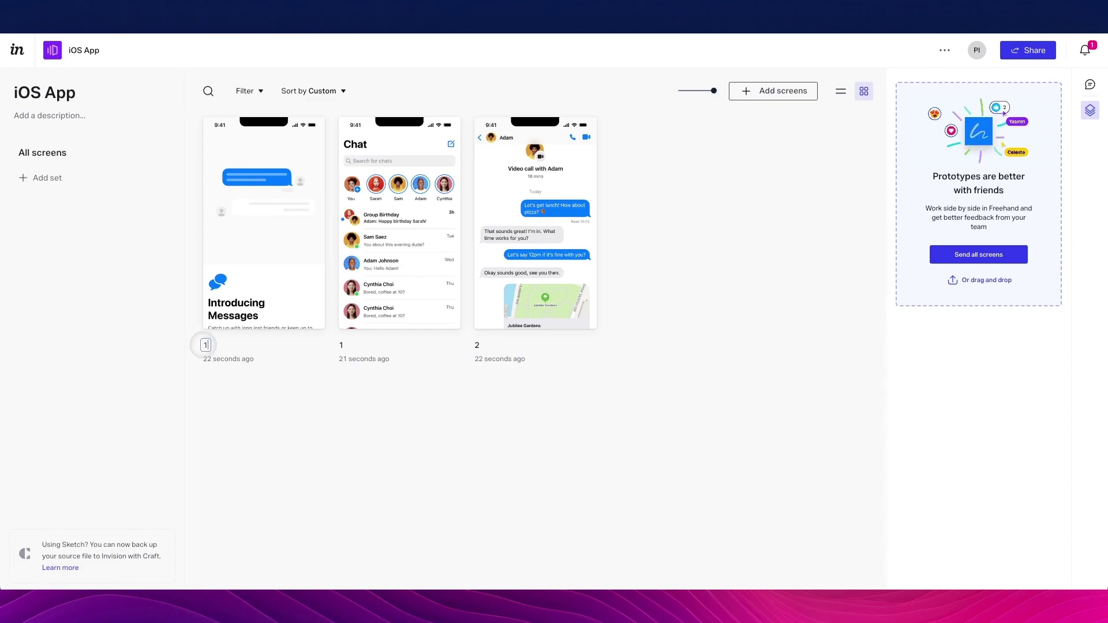
{"action": "left_click", "coordinate": [341, 344]}
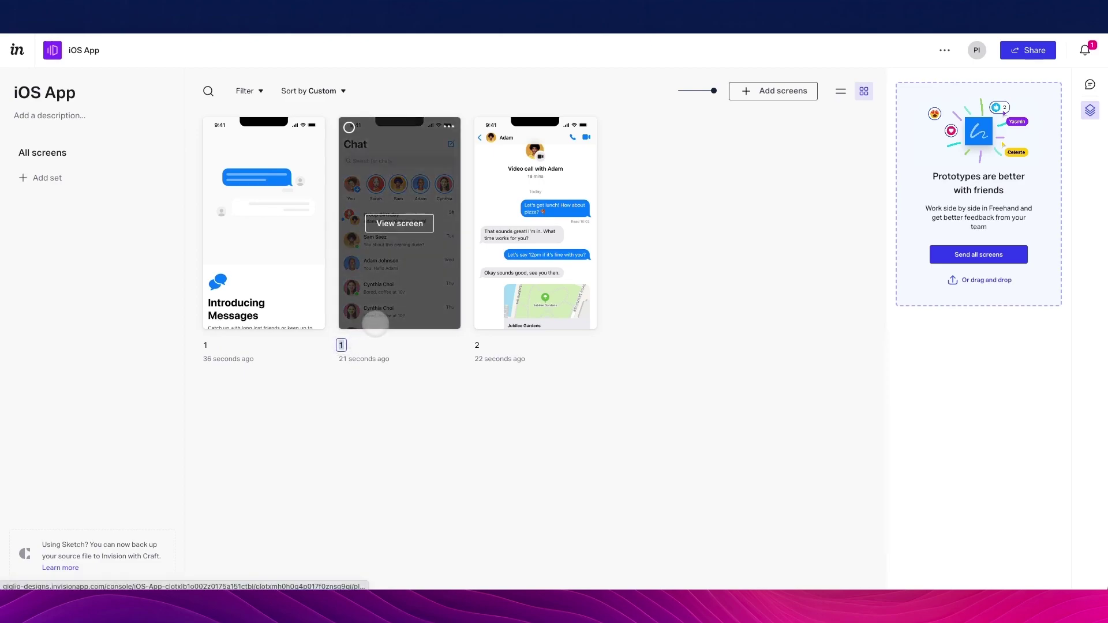
{"action": "type", "text": "2"}
{"action": "left_click", "coordinate": [477, 344]}
{"action": "type", "text": "3"}
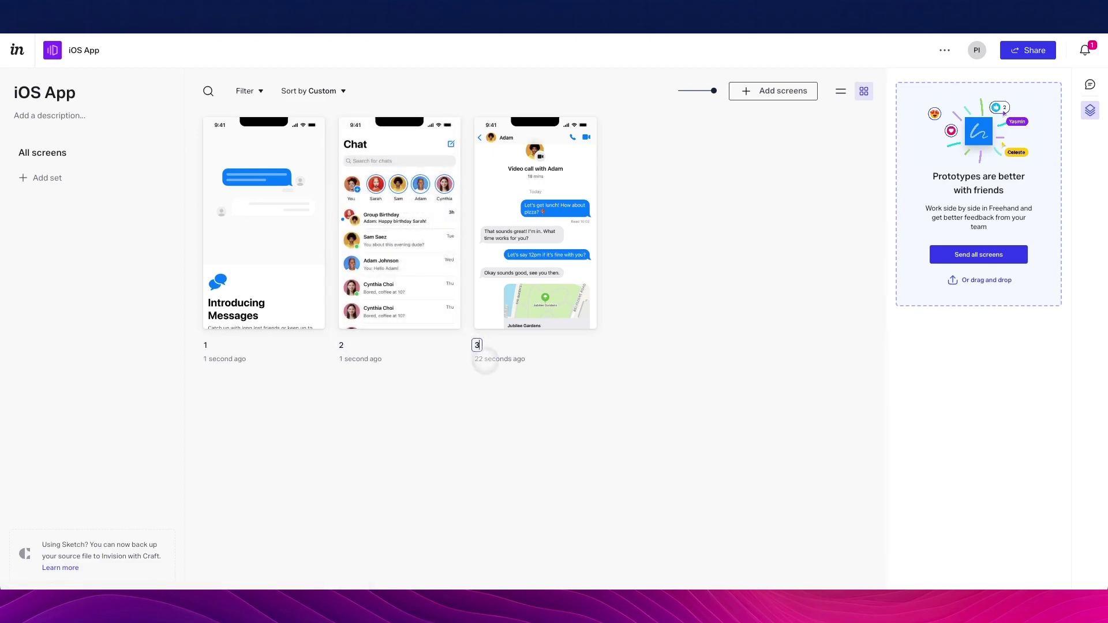
{"action": "left_click", "coordinate": [493, 388]}
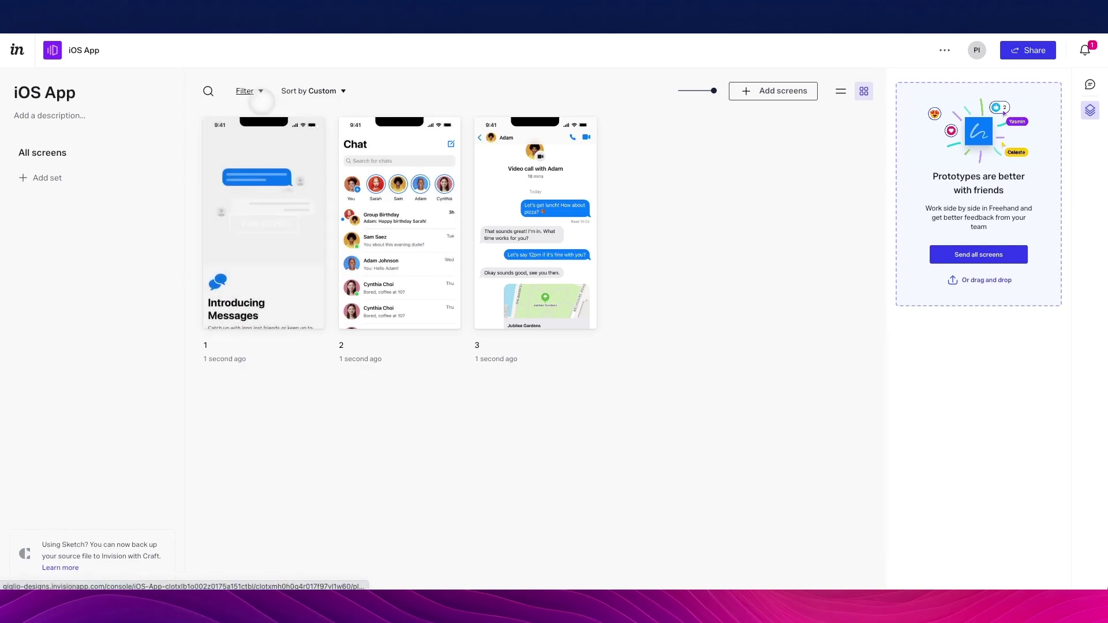
Open the screen search and toggle the Approved label filter on and off
{"action": "left_click", "coordinate": [209, 91]}
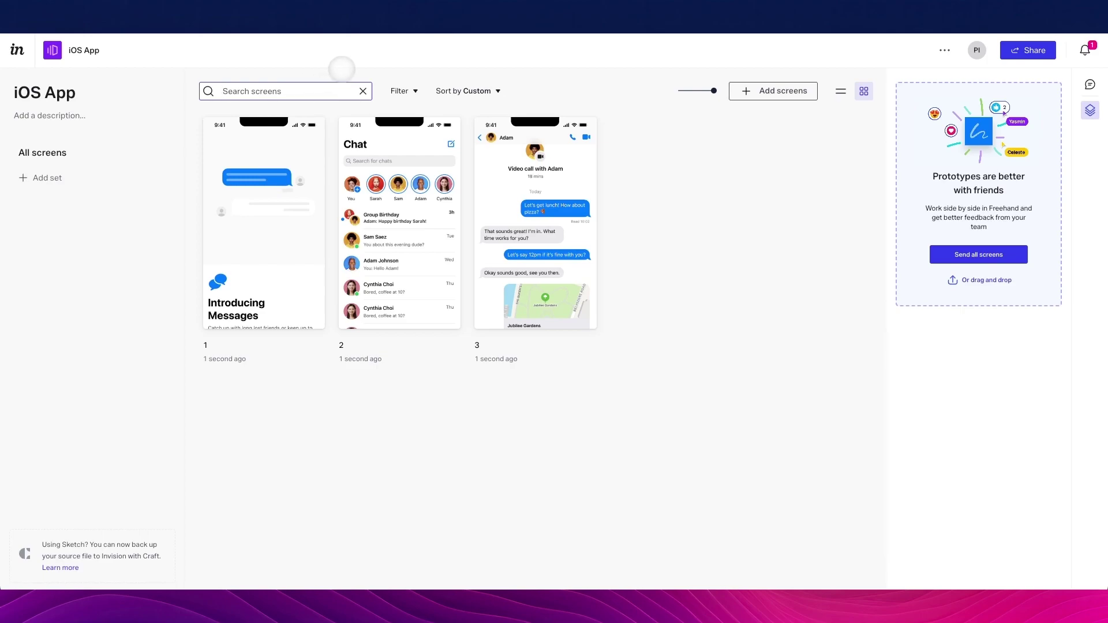
{"action": "left_click", "coordinate": [403, 91]}
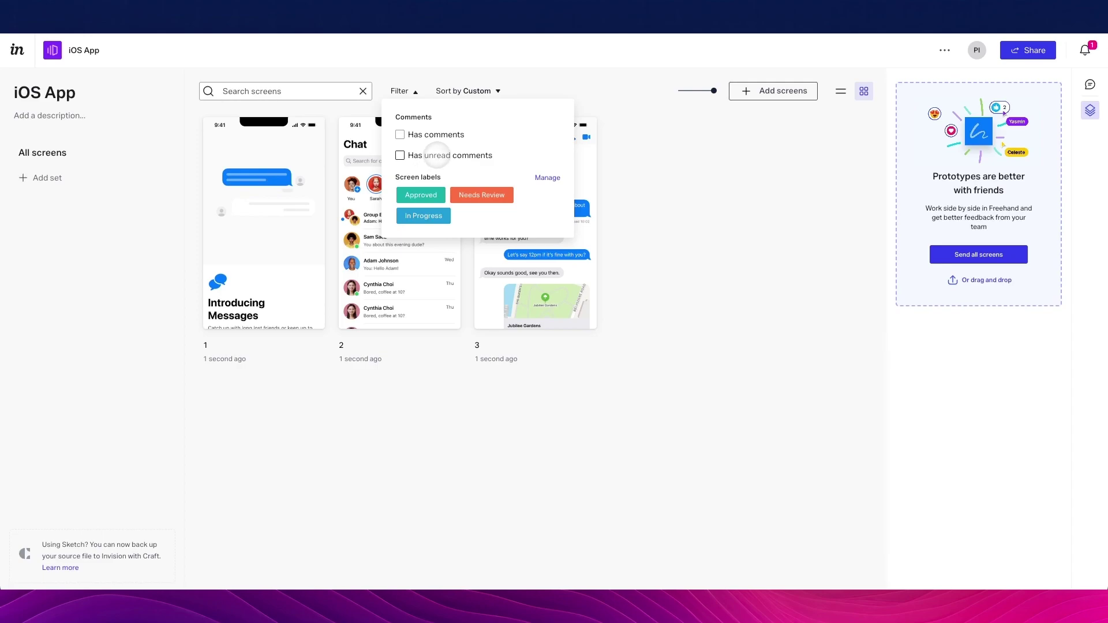
{"action": "left_click", "coordinate": [422, 195]}
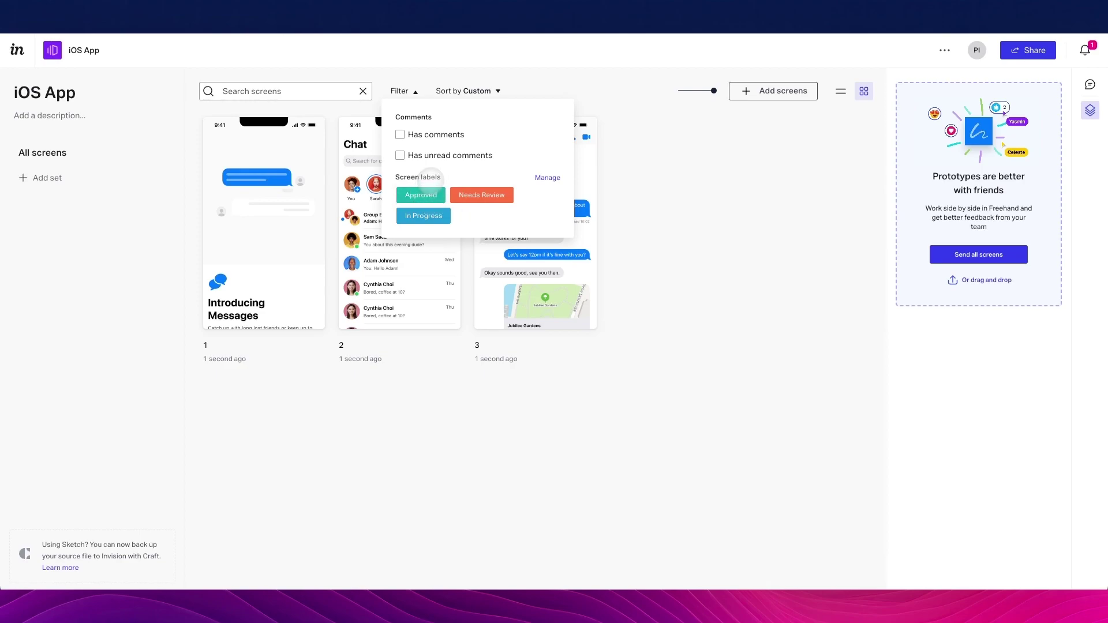
{"action": "left_click", "coordinate": [424, 195]}
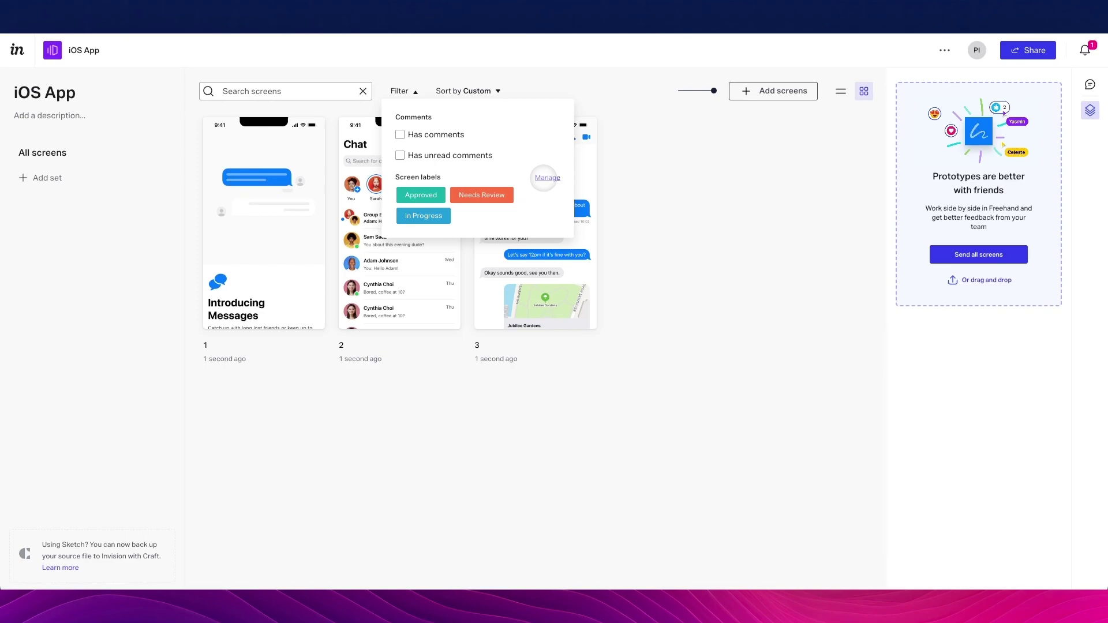
{"action": "left_click", "coordinate": [636, 152]}
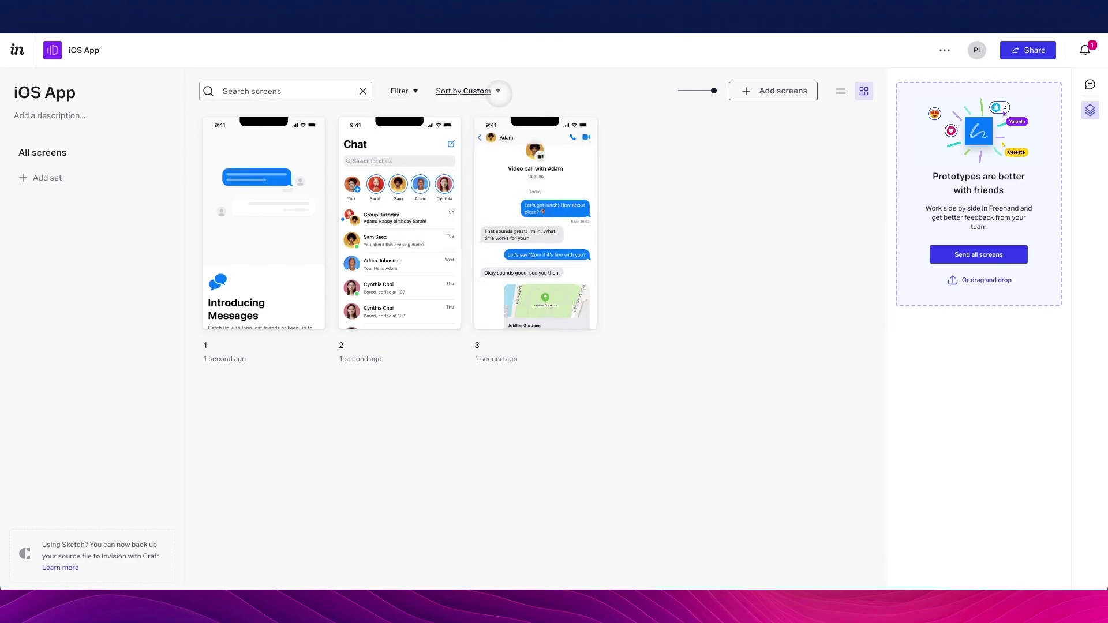
Check the Sort by options, then switch the screens to list view and back
{"action": "left_click", "coordinate": [497, 92]}
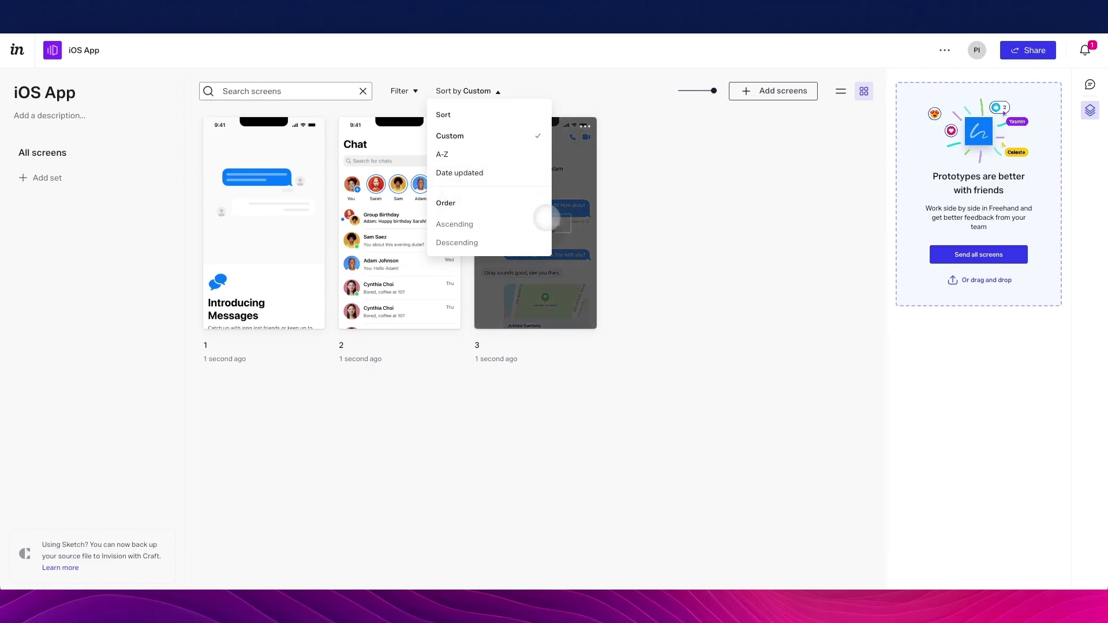
{"action": "left_click", "coordinate": [746, 205]}
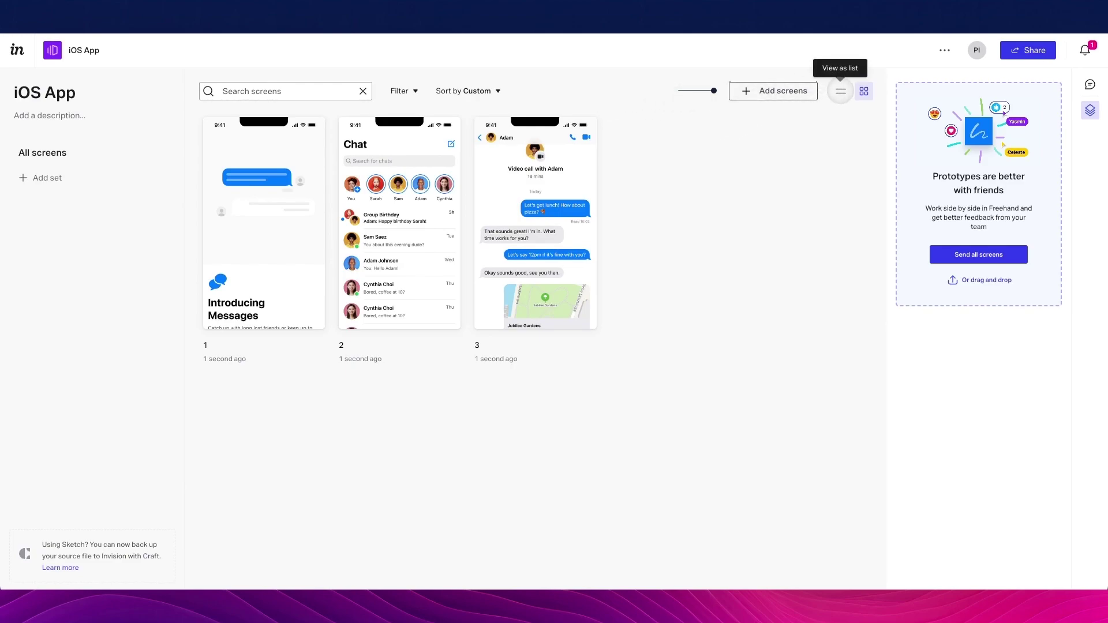
{"action": "left_click", "coordinate": [840, 91]}
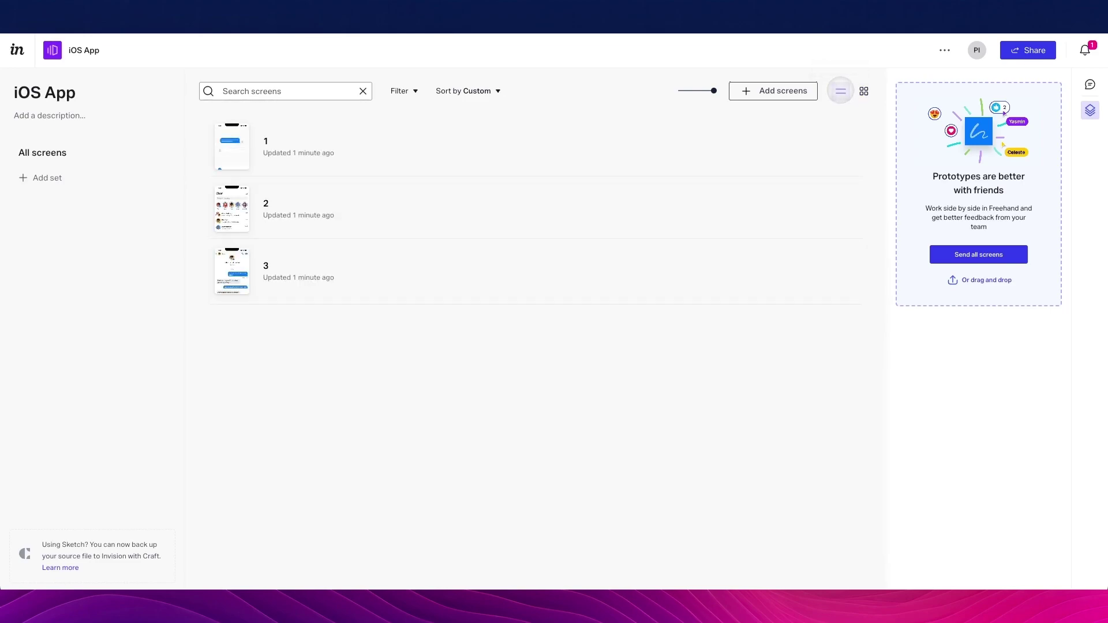
{"action": "left_click", "coordinate": [864, 91]}
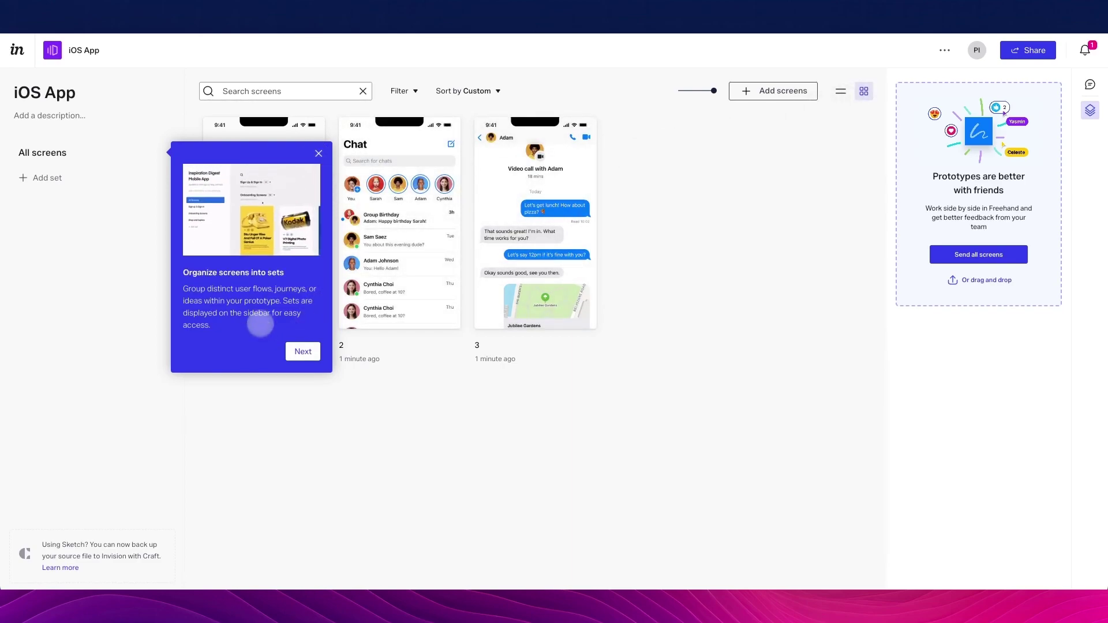
Dismiss the sets tip and create a new screen set named Onboarding
{"action": "left_click", "coordinate": [300, 351]}
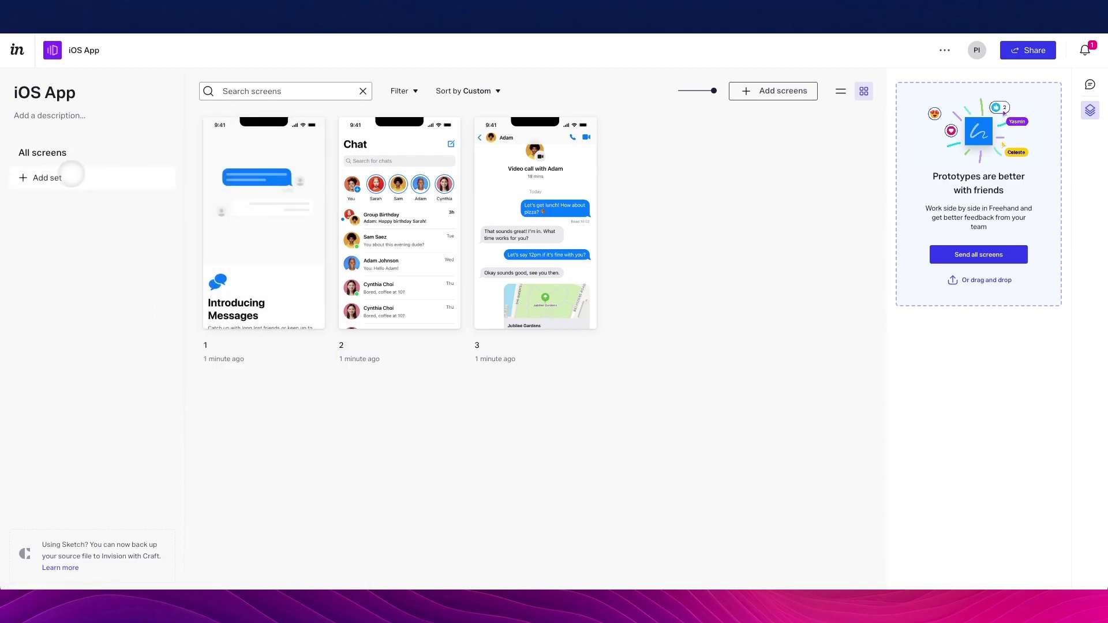
{"action": "left_click", "coordinate": [54, 177]}
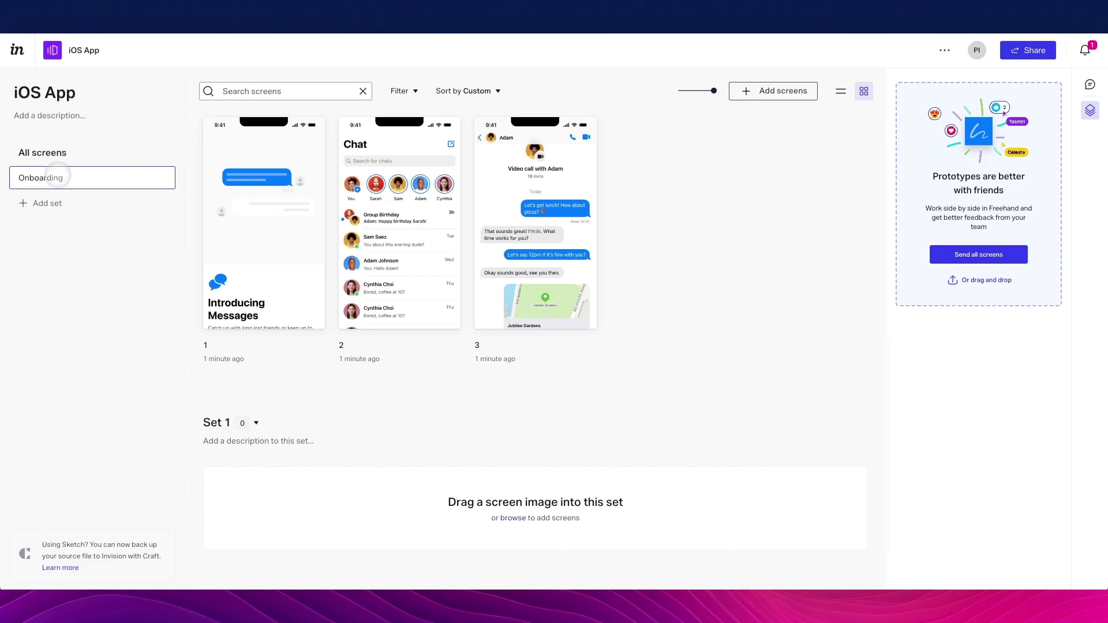
{"action": "left_click", "coordinate": [72, 237]}
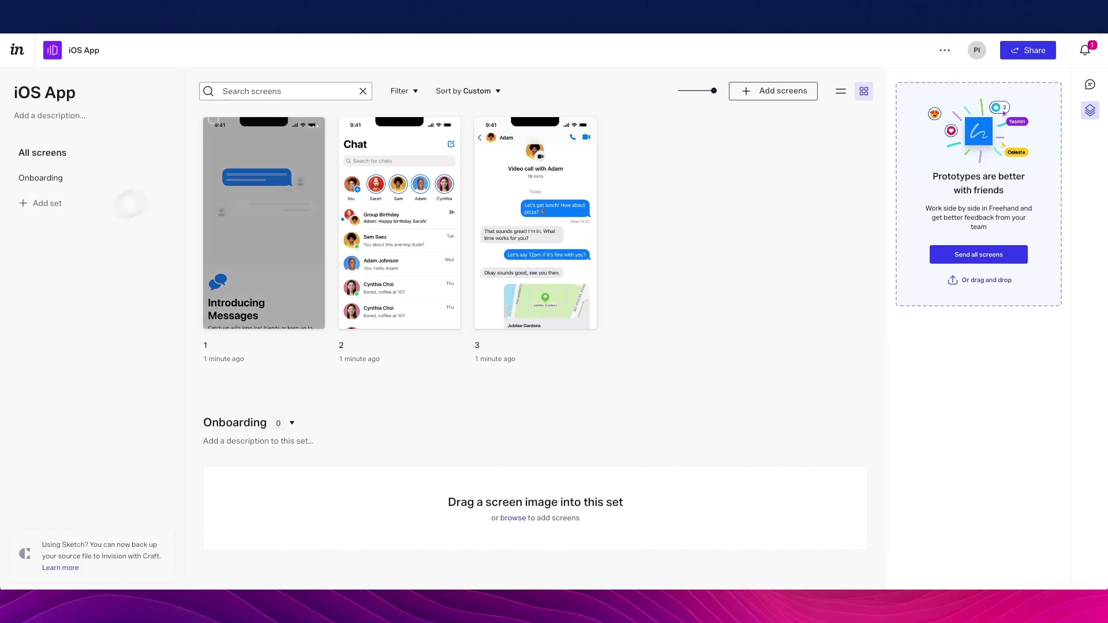
Select all three screens and send them to a new Freehand, then close that dialog
{"action": "left_click", "coordinate": [249, 126]}
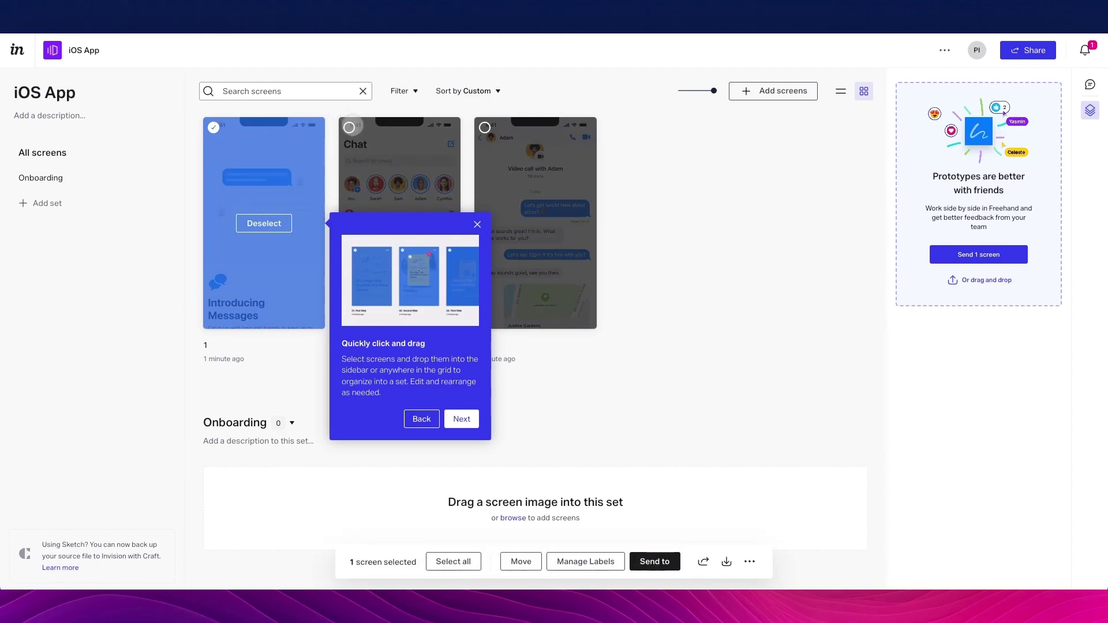
{"action": "left_click", "coordinate": [349, 127]}
{"action": "left_click", "coordinate": [484, 127]}
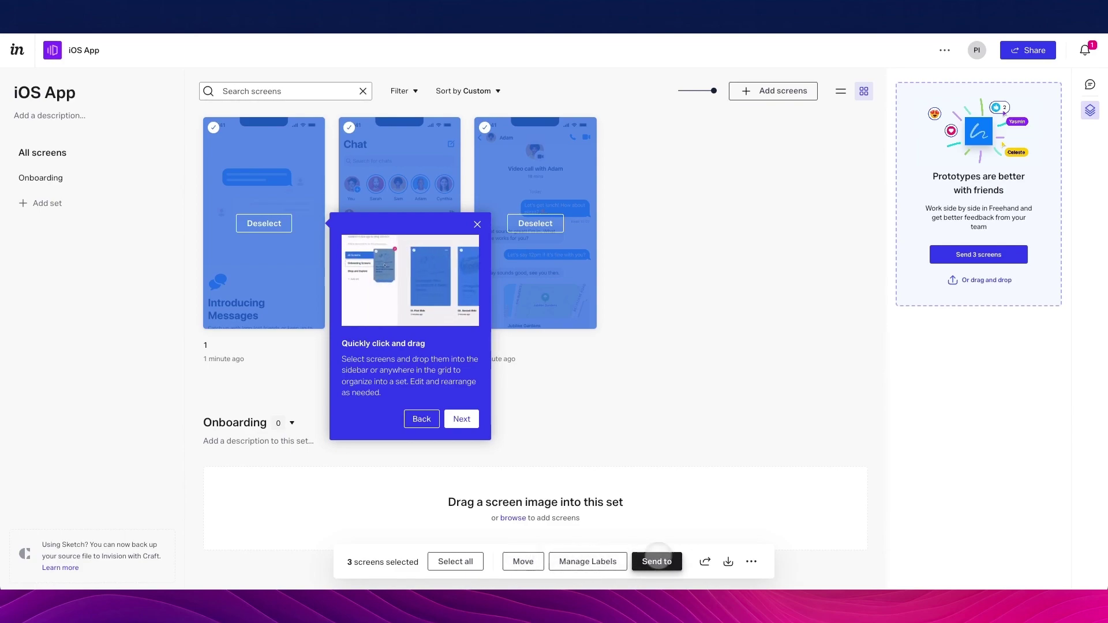
{"action": "left_click", "coordinate": [657, 561]}
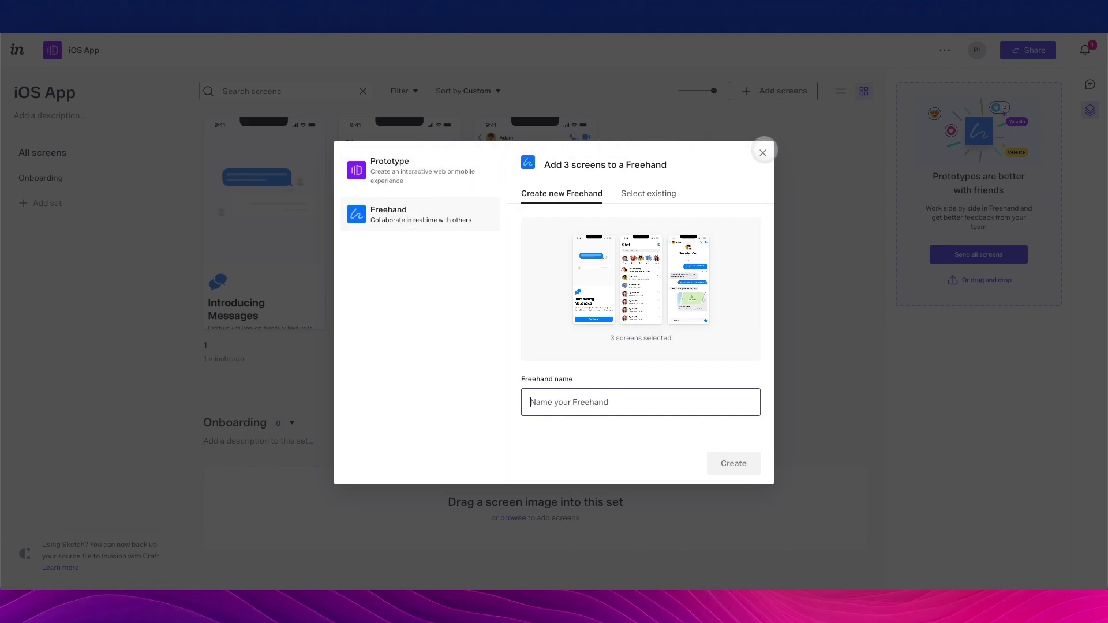
{"action": "left_click", "coordinate": [763, 152]}
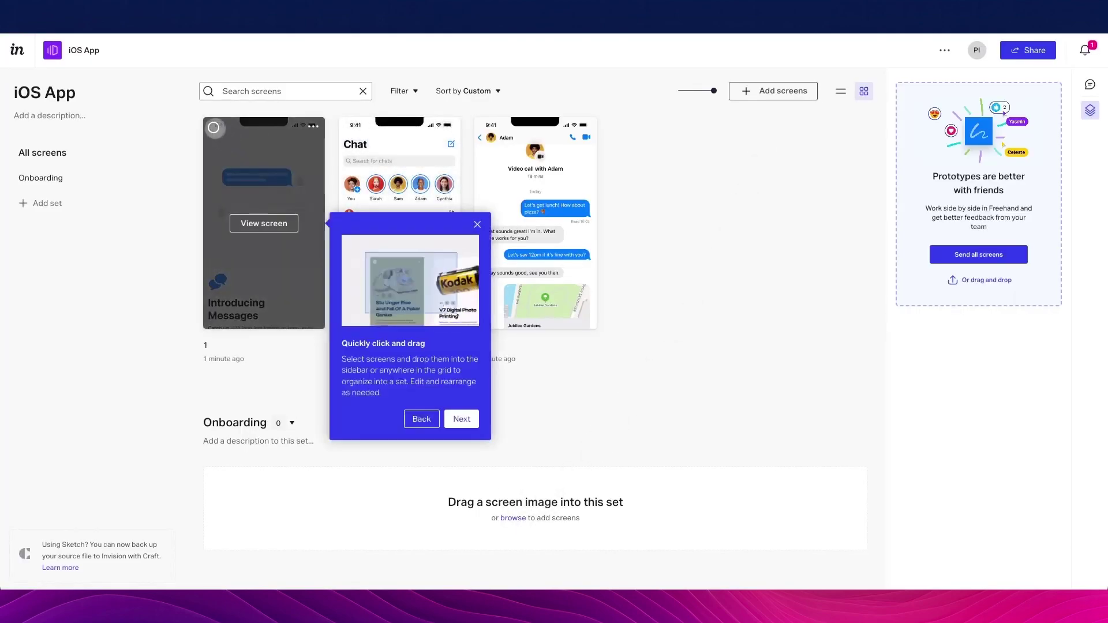
Move screens 1, 2 and 3 into the Onboarding set and clear the selection
{"action": "left_click", "coordinate": [214, 127]}
{"action": "left_click", "coordinate": [495, 136], "text": "shift"}
{"action": "left_click", "coordinate": [522, 561]}
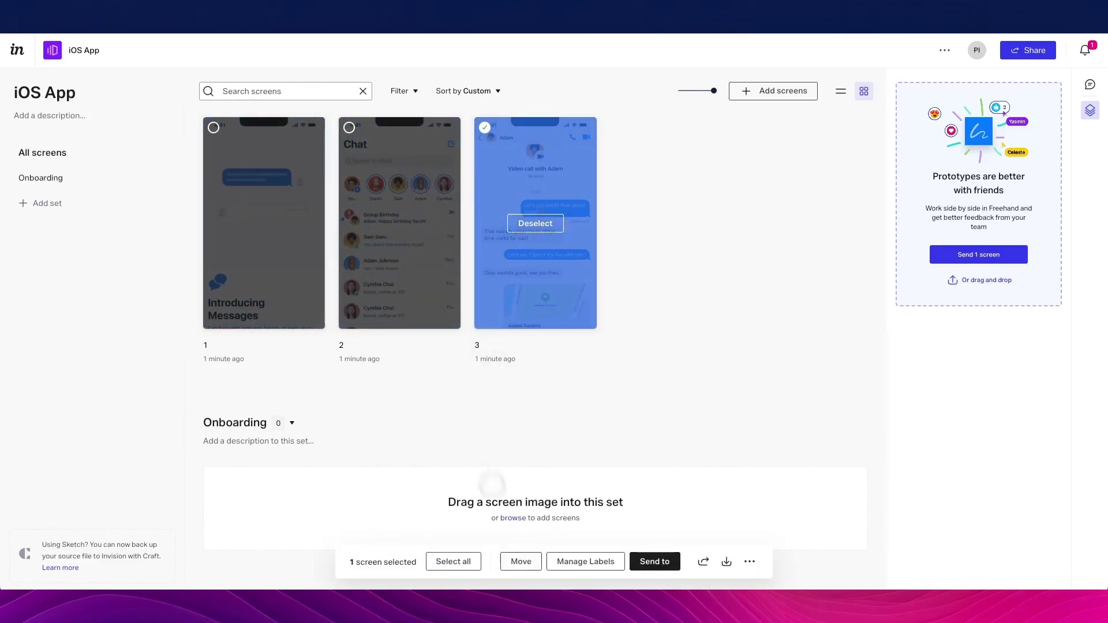
{"action": "left_click", "coordinate": [521, 560]}
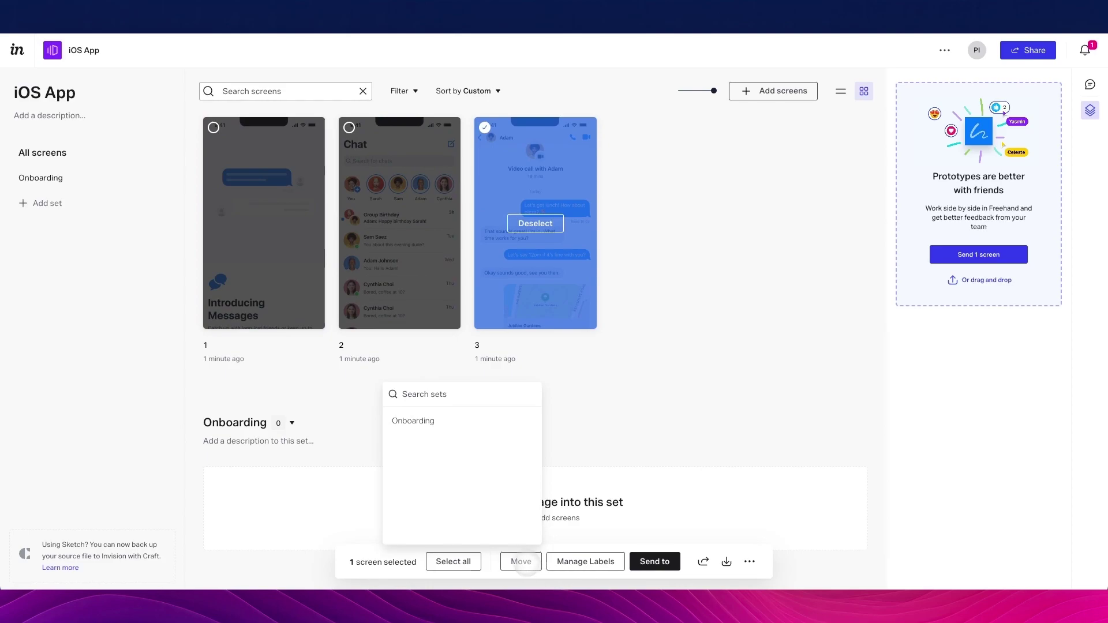
{"action": "left_click", "coordinate": [213, 127], "text": "shift"}
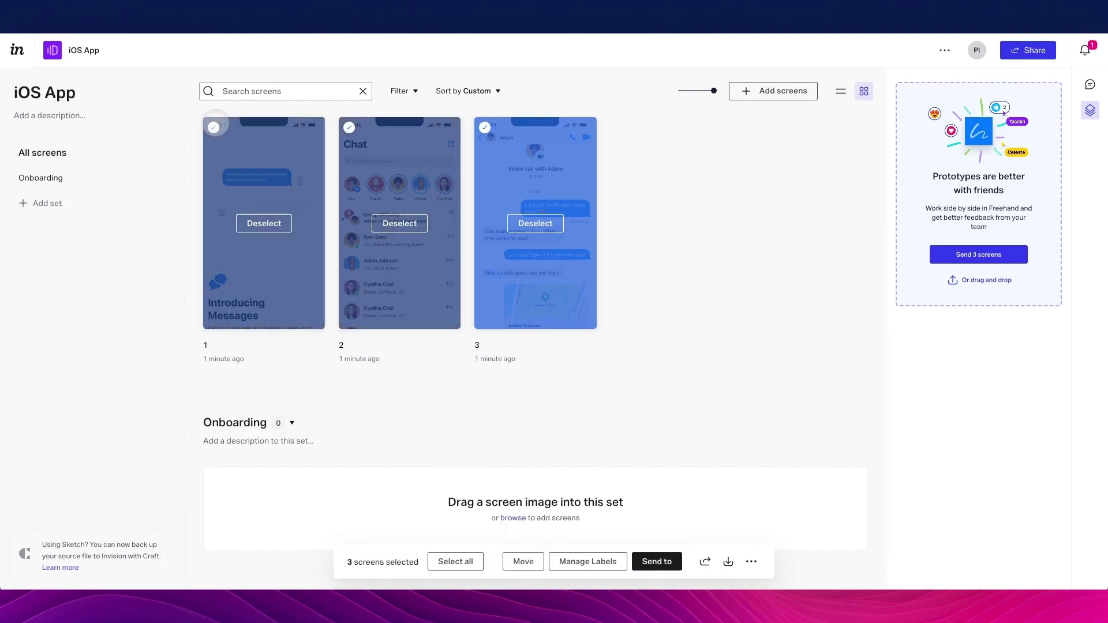
{"action": "left_click", "coordinate": [515, 557]}
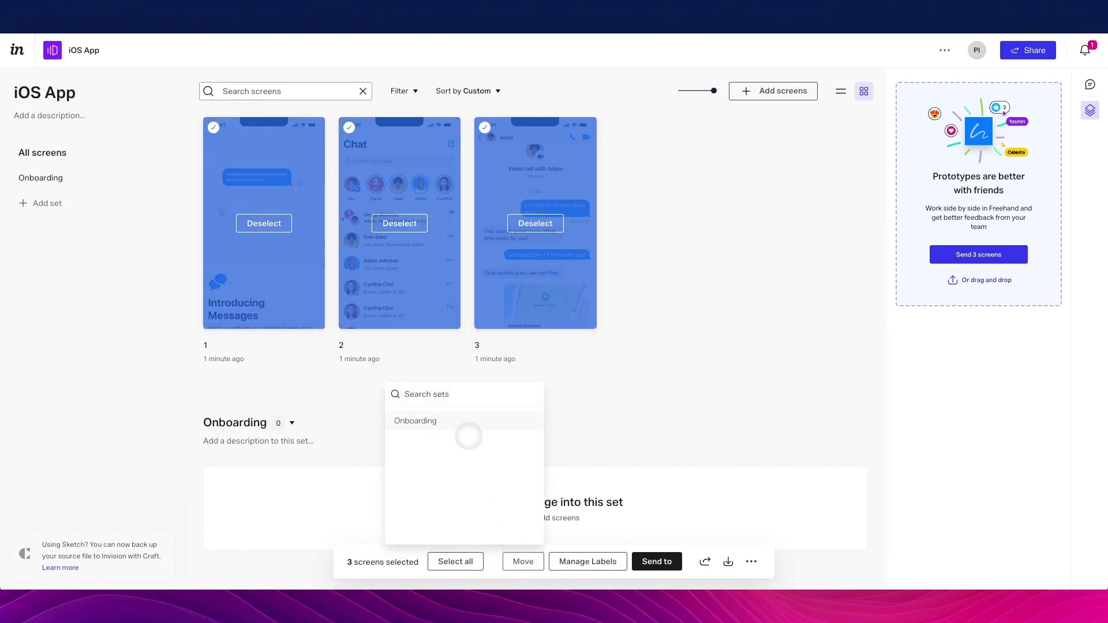
{"action": "left_click", "coordinate": [446, 421]}
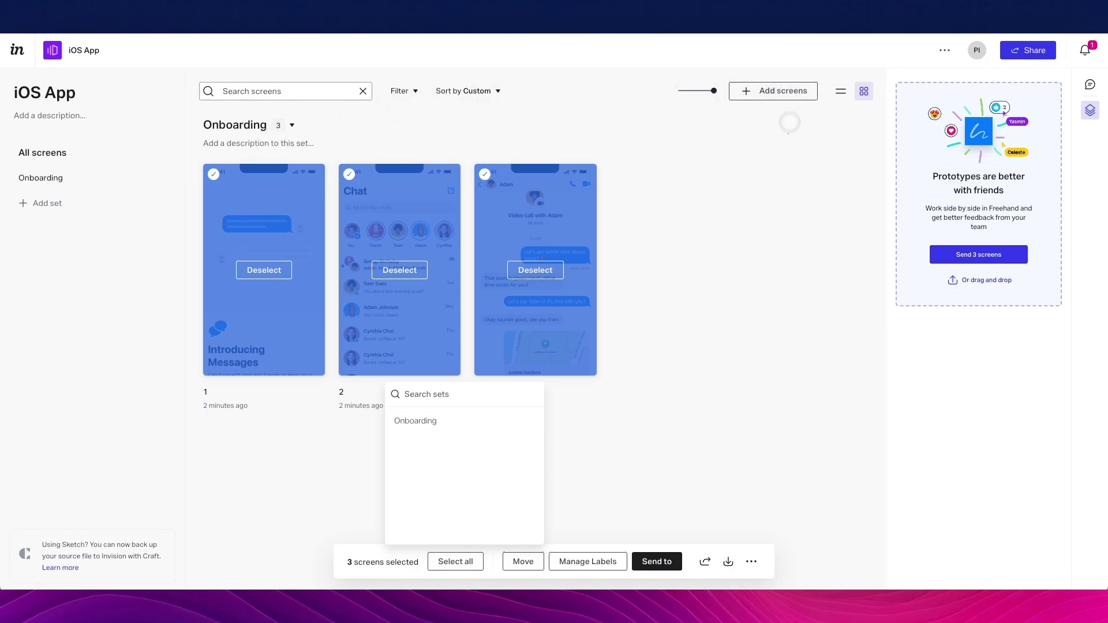
{"action": "left_click", "coordinate": [786, 124]}
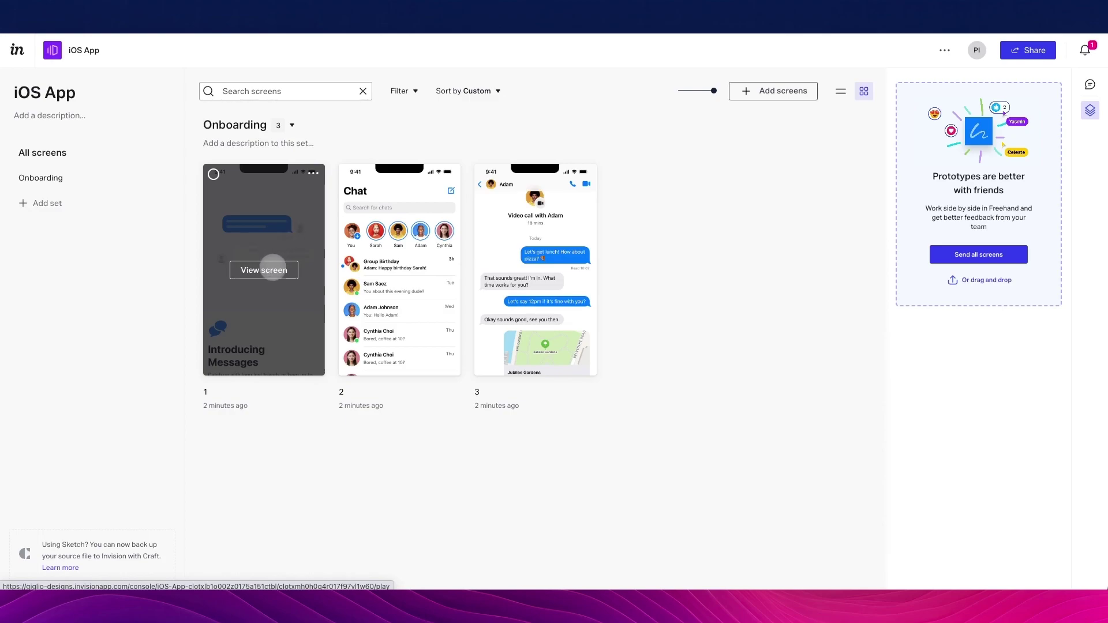
{"action": "left_click", "coordinate": [271, 269]}
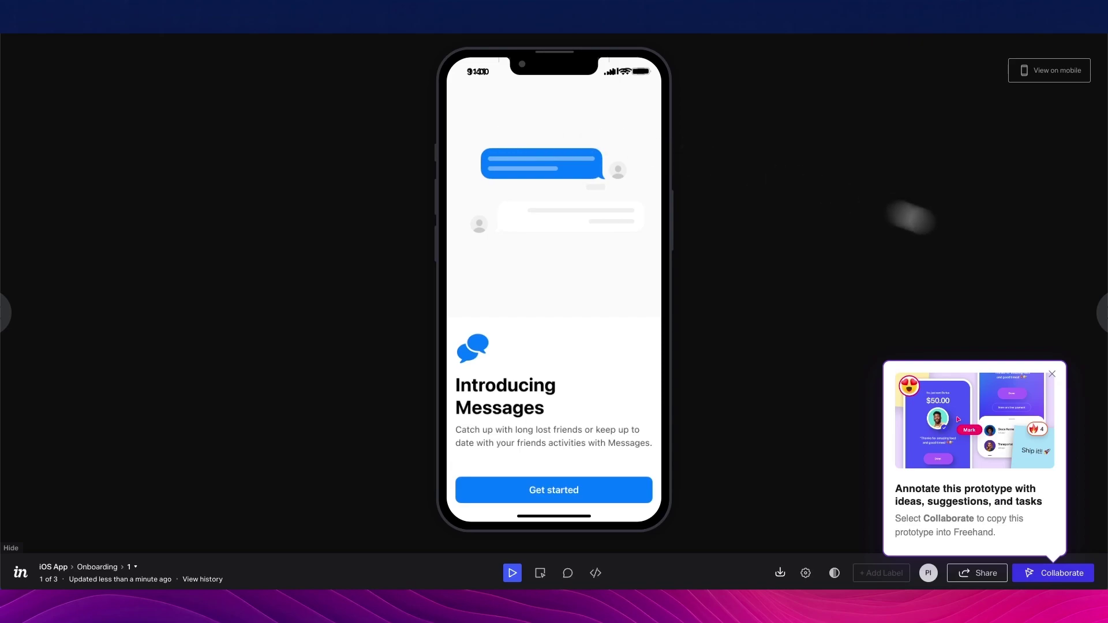
Step through the onboarding screens and return to screen 1, Introducing Messages
{"action": "left_click", "coordinate": [1096, 312]}
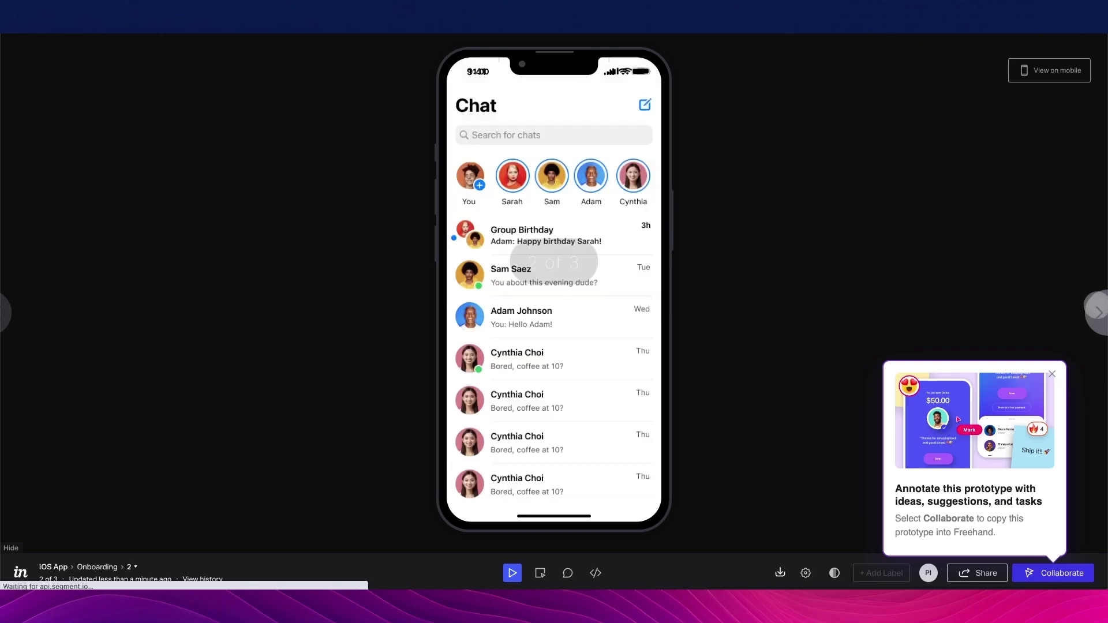
{"action": "left_click", "coordinate": [1096, 312]}
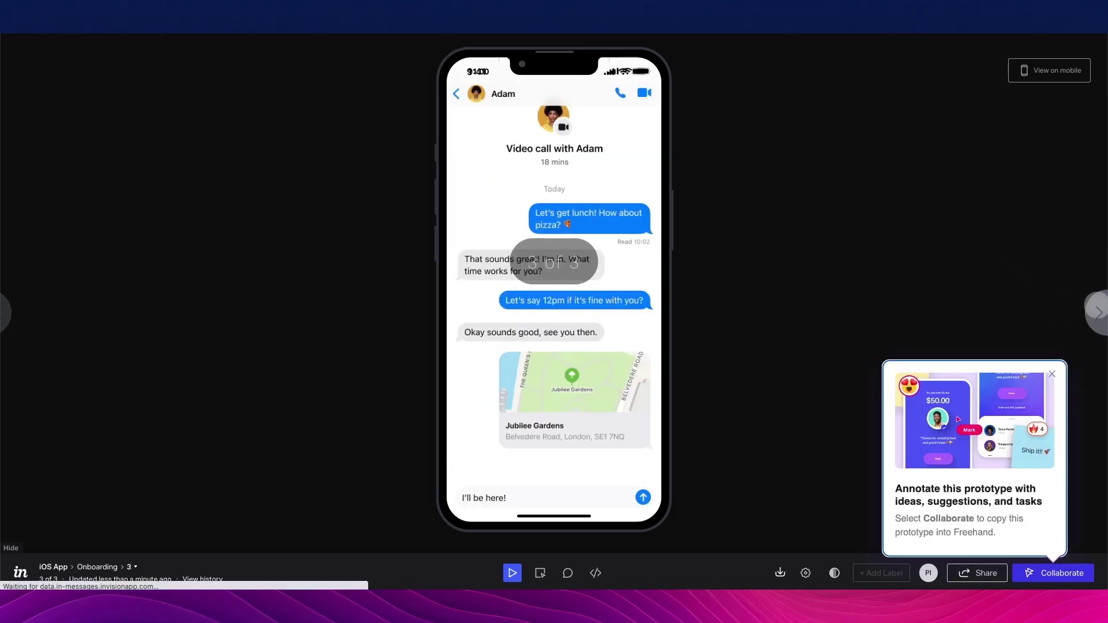
{"action": "key", "text": "Left"}
{"action": "key", "text": "Left"}
{"action": "key", "text": "Left"}
{"action": "key", "text": "Left"}
{"action": "key", "text": "Left"}
{"action": "key", "text": "Escape"}
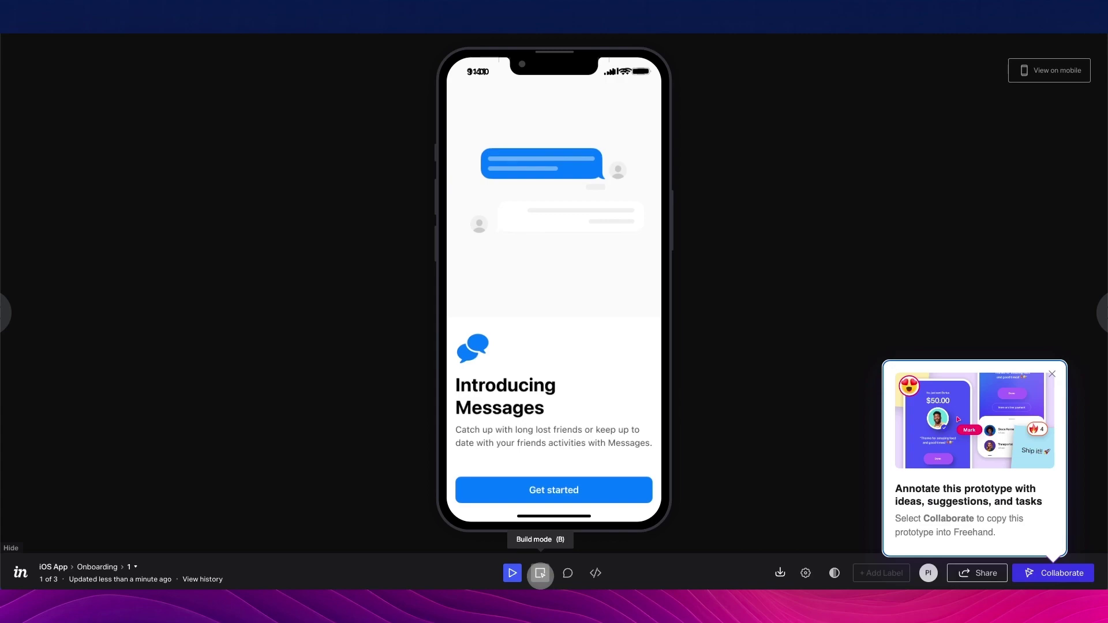
Draw a hotspot over screen 1's Get started button and link it to screen 2
{"action": "left_click", "coordinate": [540, 572]}
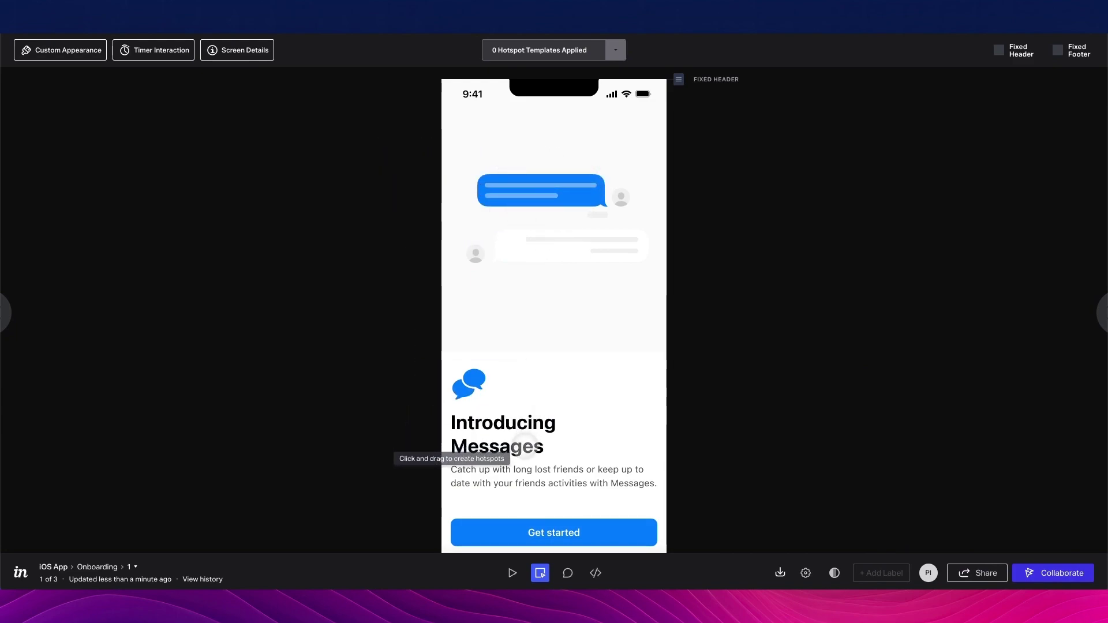
{"action": "left_click_drag", "start_coordinate": [447, 495], "coordinate": [664, 555]}
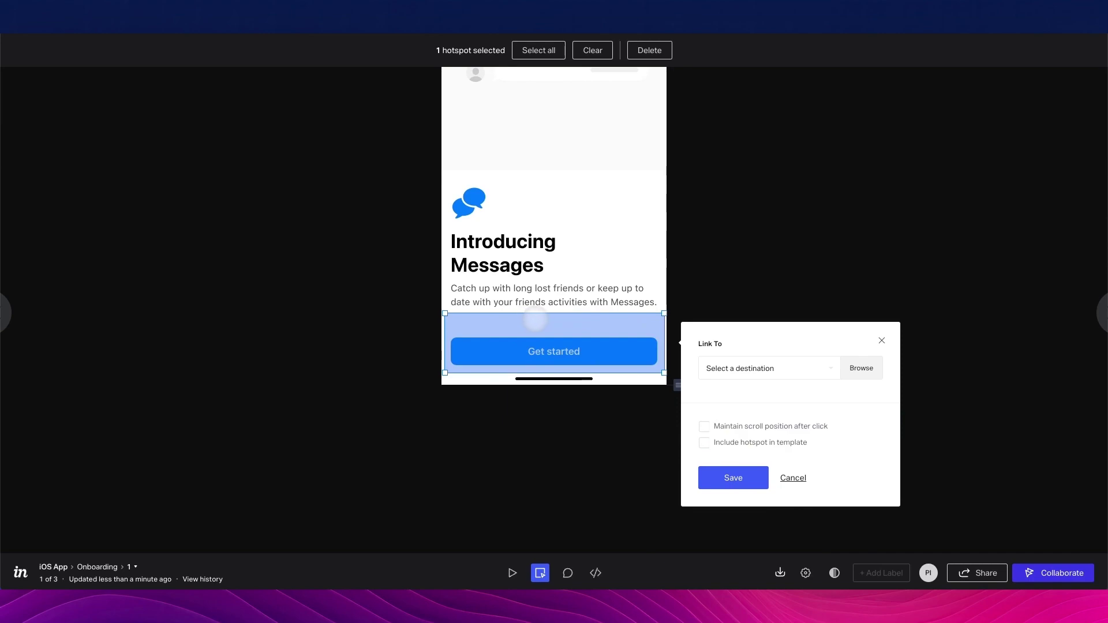
{"action": "left_click_drag", "start_coordinate": [664, 313], "coordinate": [663, 327]}
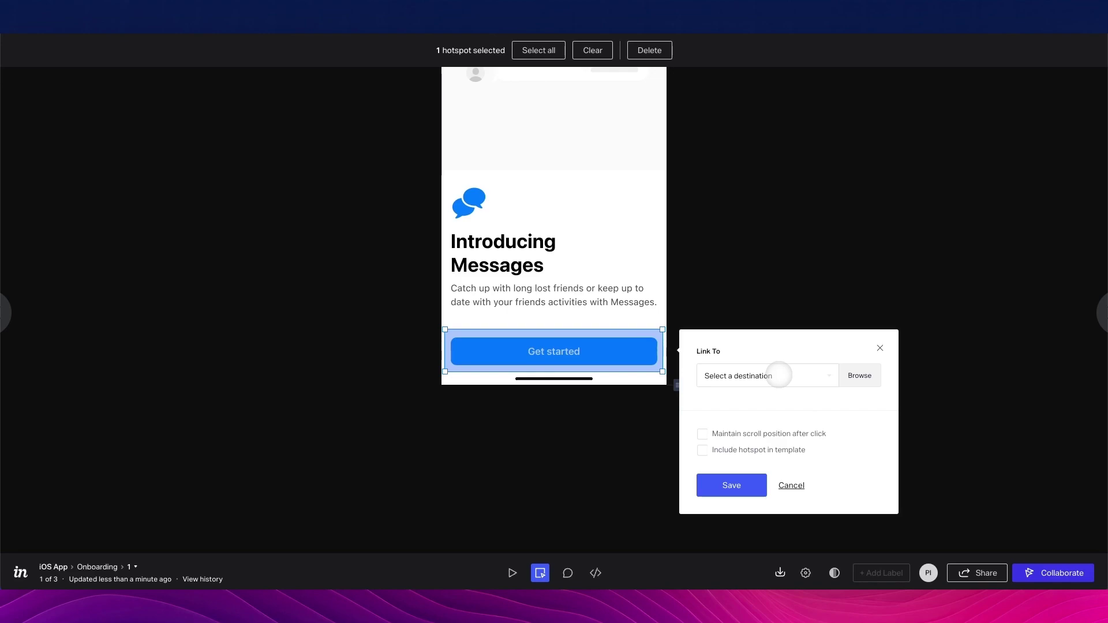
{"action": "left_click", "coordinate": [778, 375]}
{"action": "scroll", "coordinate": [762, 439], "scroll_direction": "down", "scroll_amount": 2}
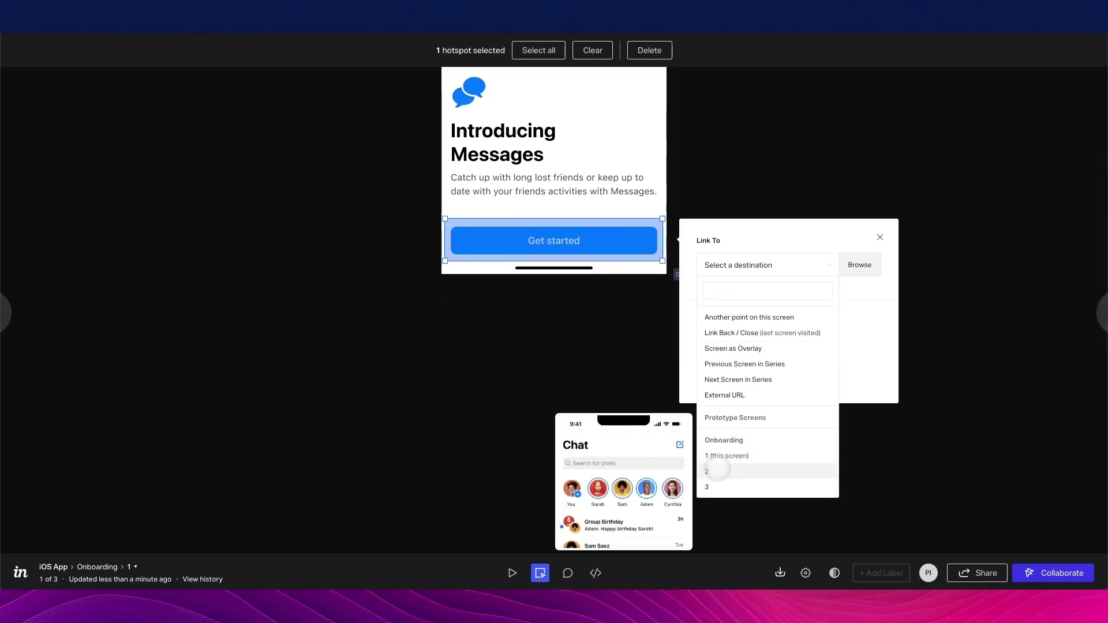
{"action": "left_click", "coordinate": [717, 469]}
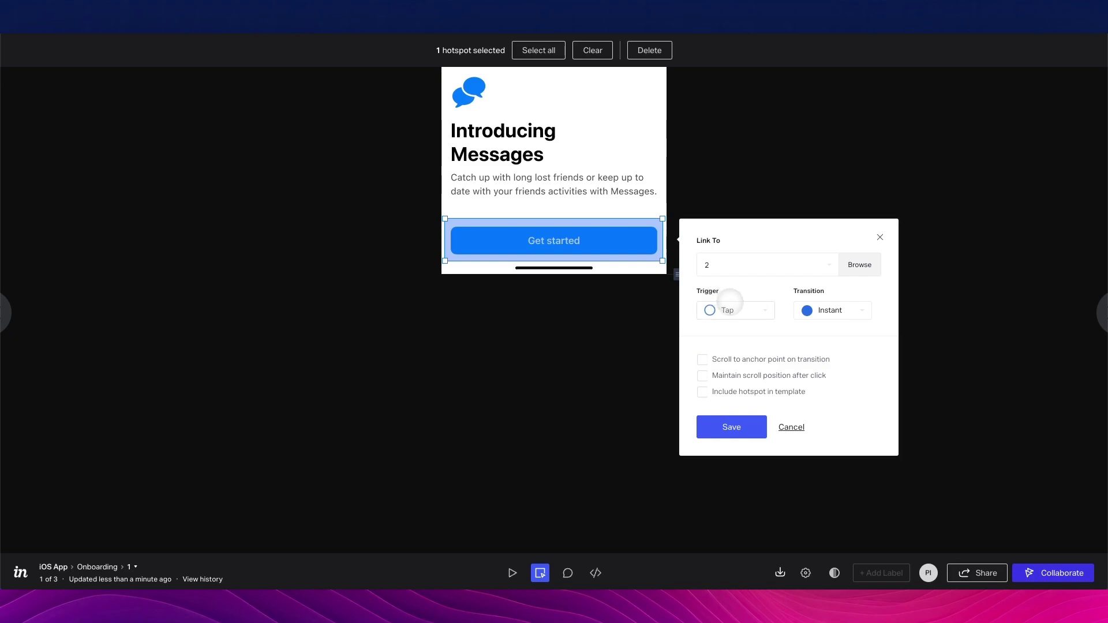
{"action": "left_click", "coordinate": [739, 309]}
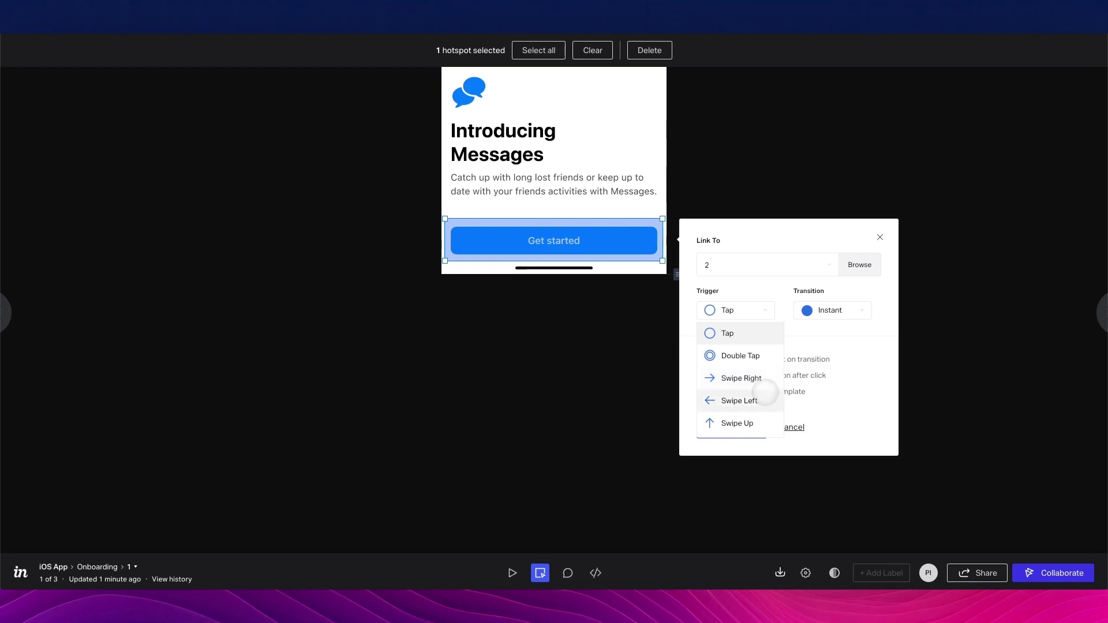
Keep Tap as the Get started hotspot's trigger
{"action": "scroll", "coordinate": [754, 419], "scroll_direction": "down", "scroll_amount": 1}
{"action": "scroll", "coordinate": [754, 417], "scroll_direction": "up", "scroll_amount": 1}
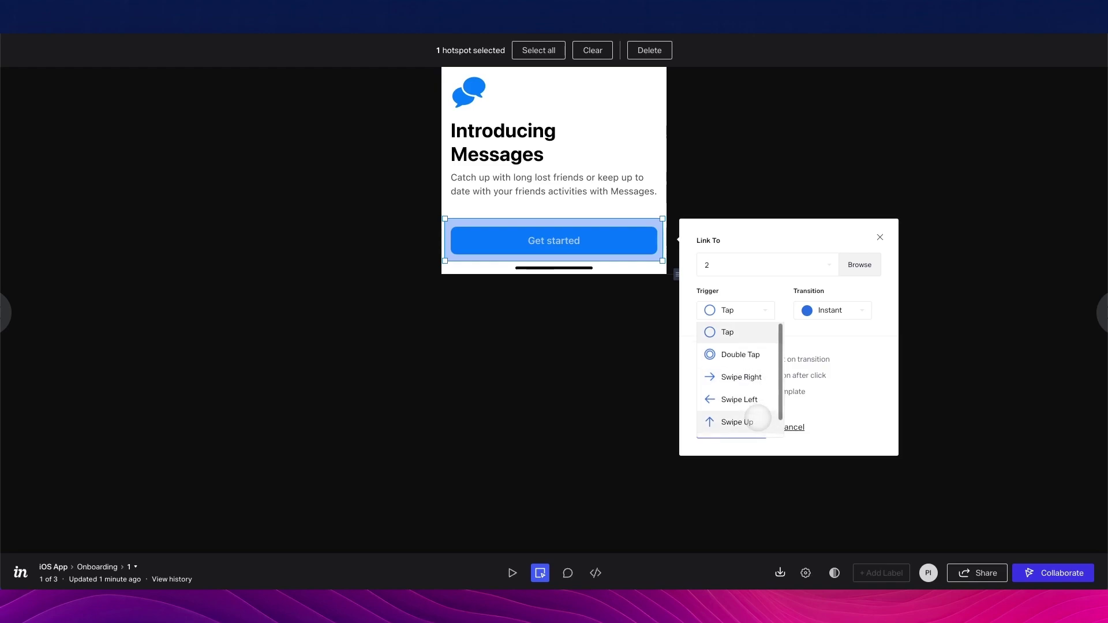
{"action": "scroll", "coordinate": [728, 347], "scroll_direction": "up", "scroll_amount": 1}
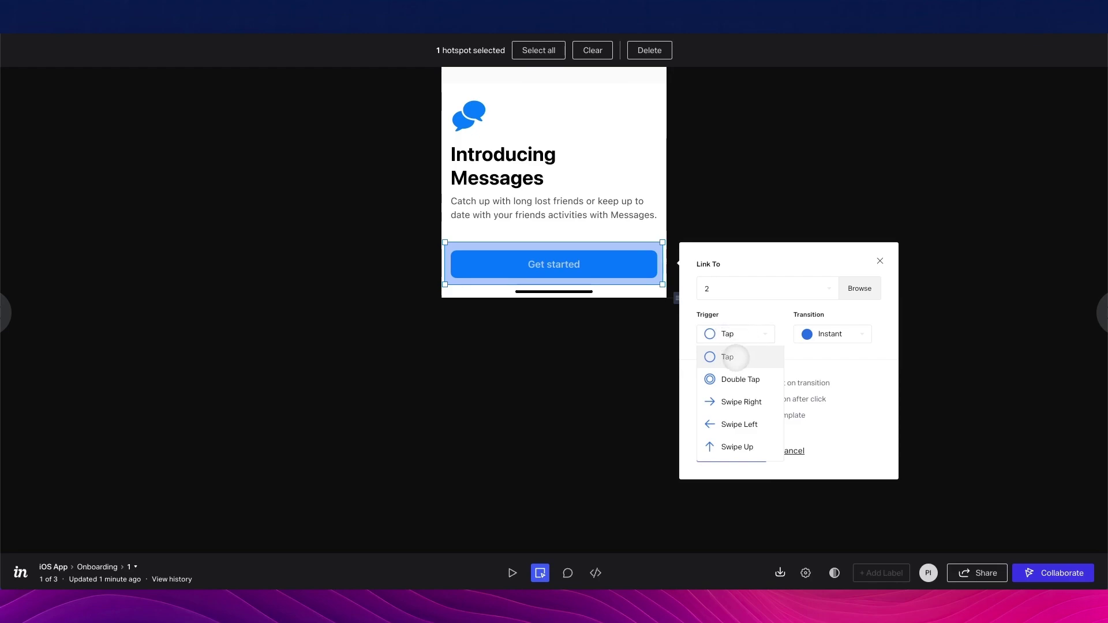
{"action": "left_click", "coordinate": [736, 357]}
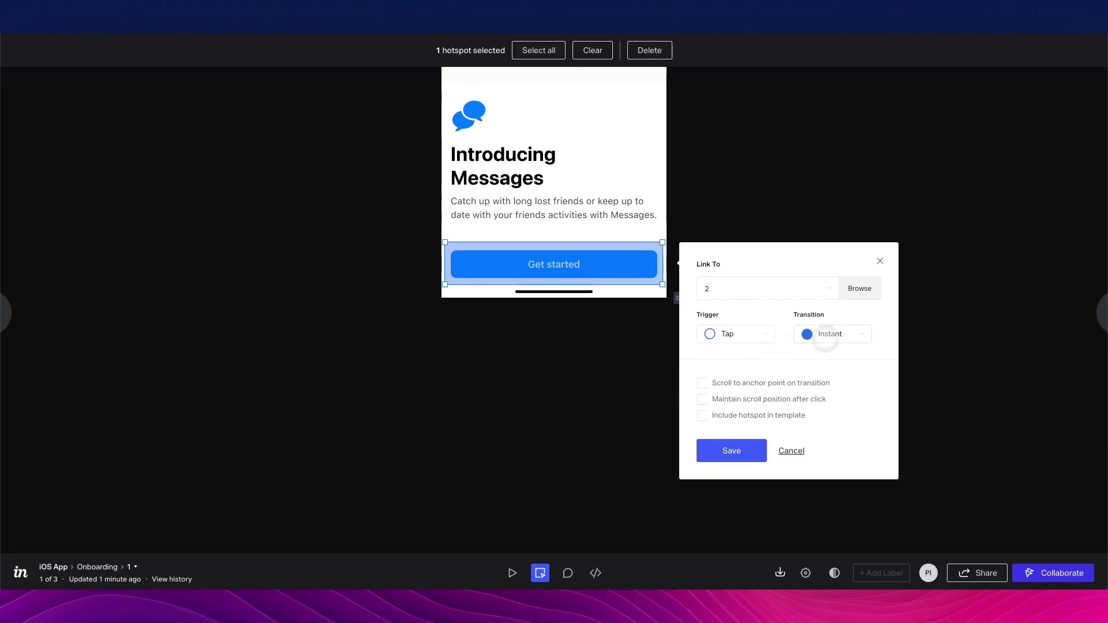
Set the hotspot transition to Push Left and save the link
{"action": "left_click", "coordinate": [841, 334]}
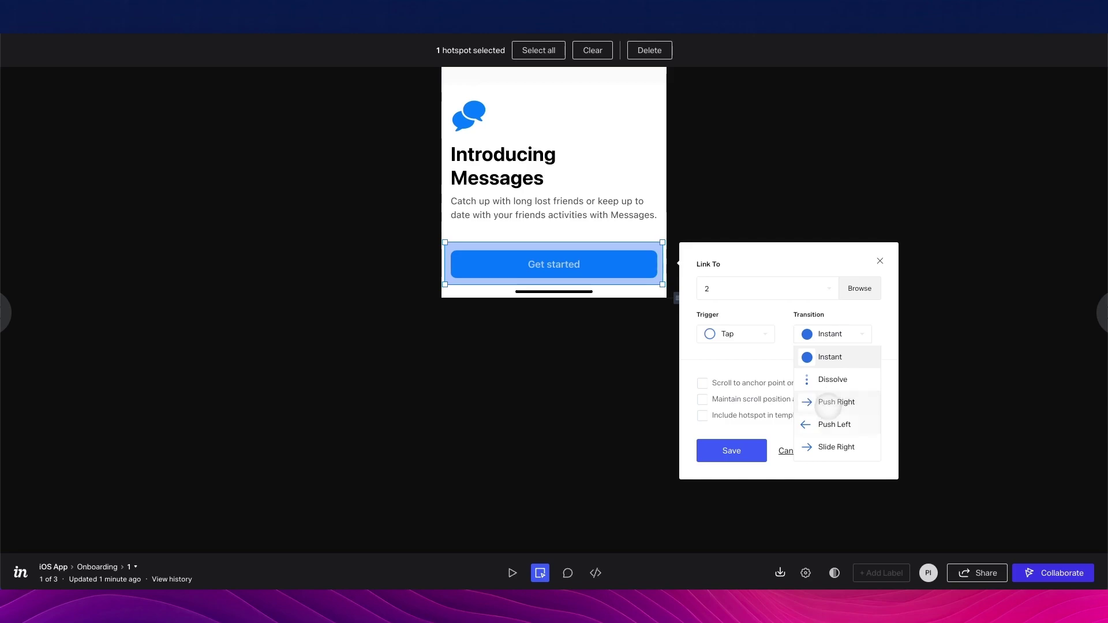
{"action": "scroll", "coordinate": [827, 451], "scroll_direction": "down", "scroll_amount": 4}
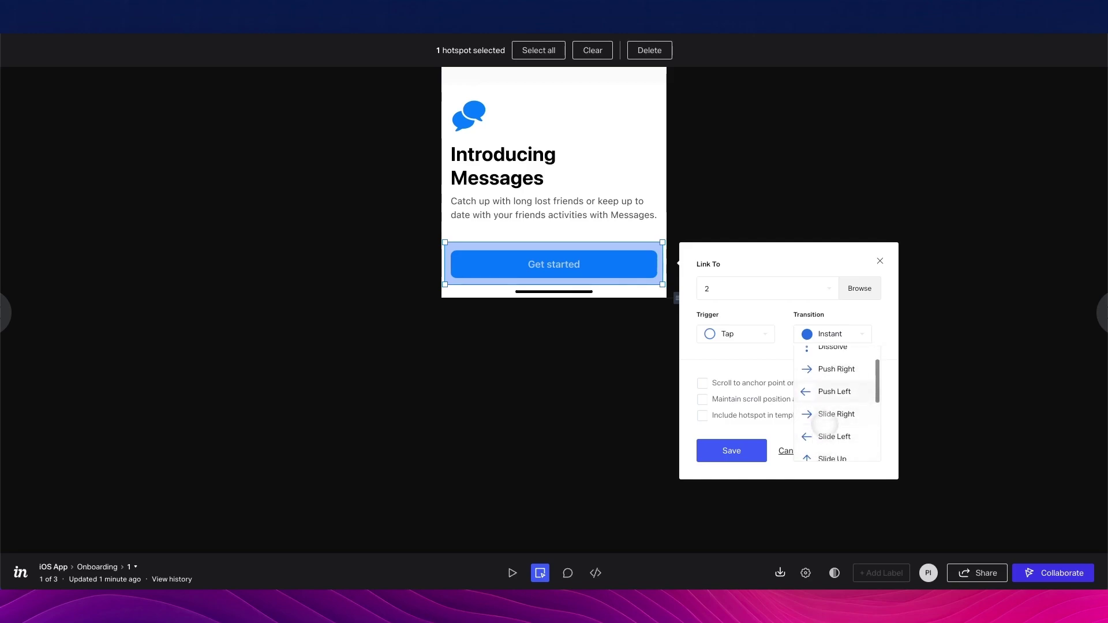
{"action": "scroll", "coordinate": [819, 444], "scroll_direction": "down", "scroll_amount": 5}
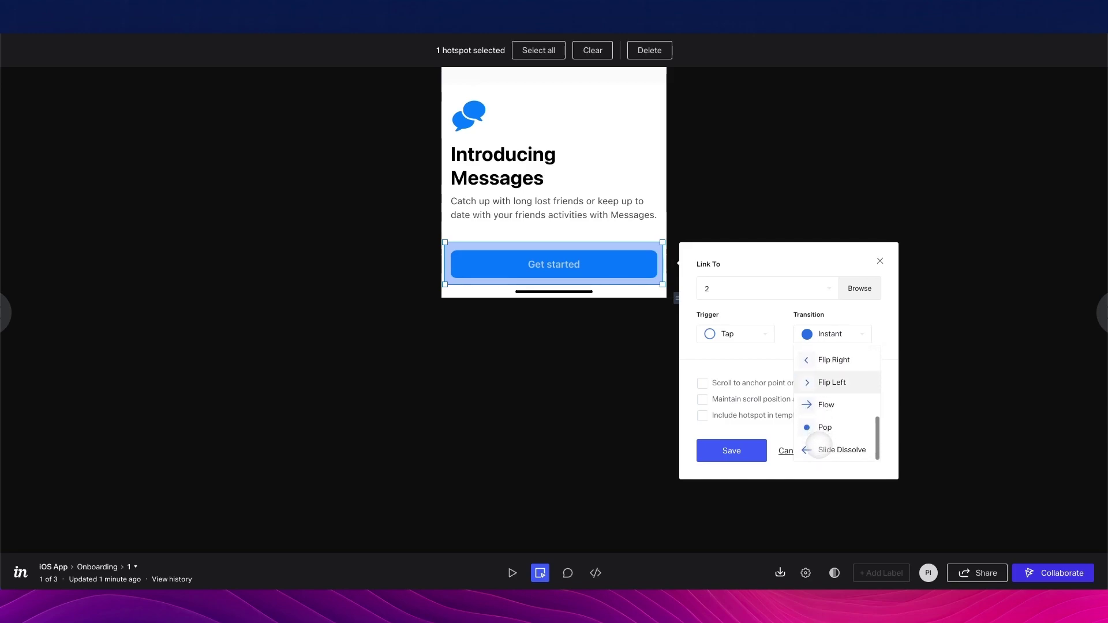
{"action": "scroll", "coordinate": [750, 389], "scroll_direction": "up", "scroll_amount": 2}
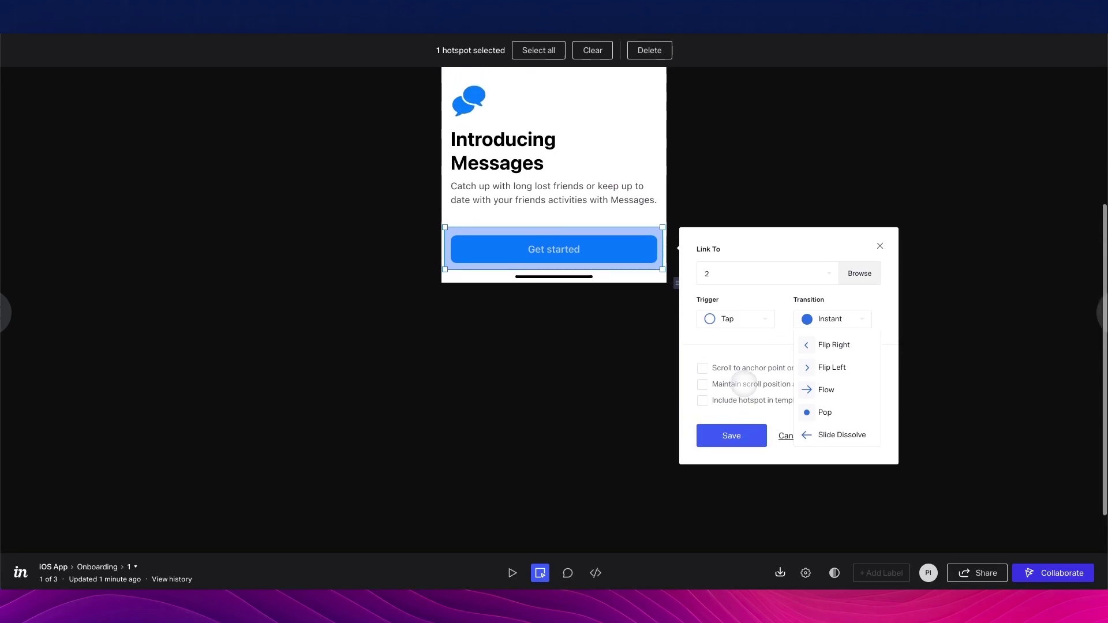
{"action": "scroll", "coordinate": [744, 383], "scroll_direction": "up", "scroll_amount": 2}
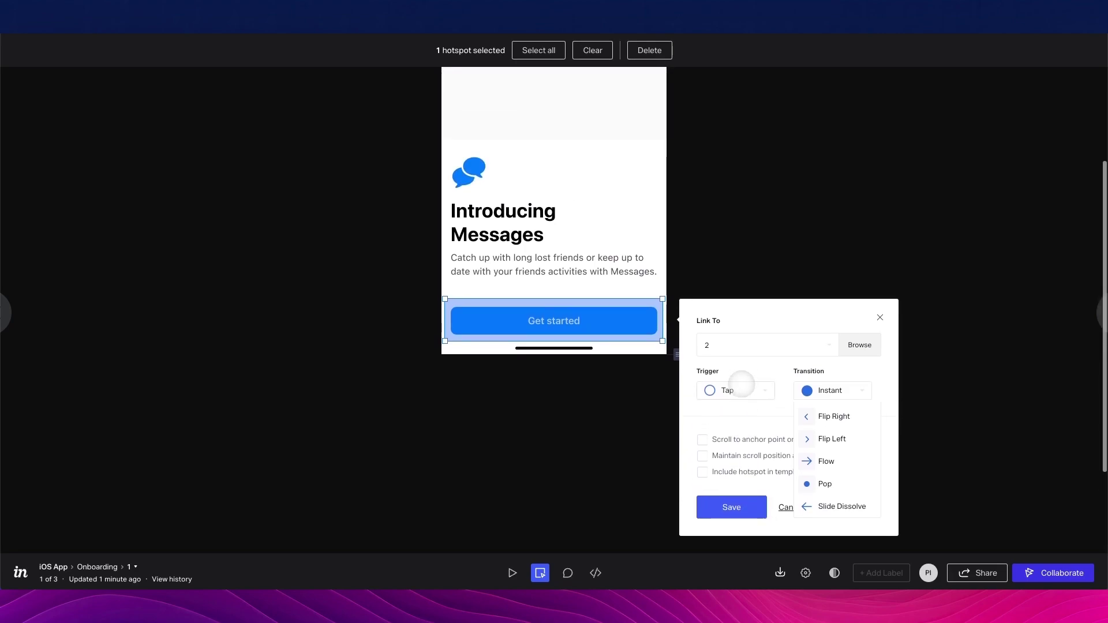
{"action": "scroll", "coordinate": [824, 439], "scroll_direction": "up", "scroll_amount": 2}
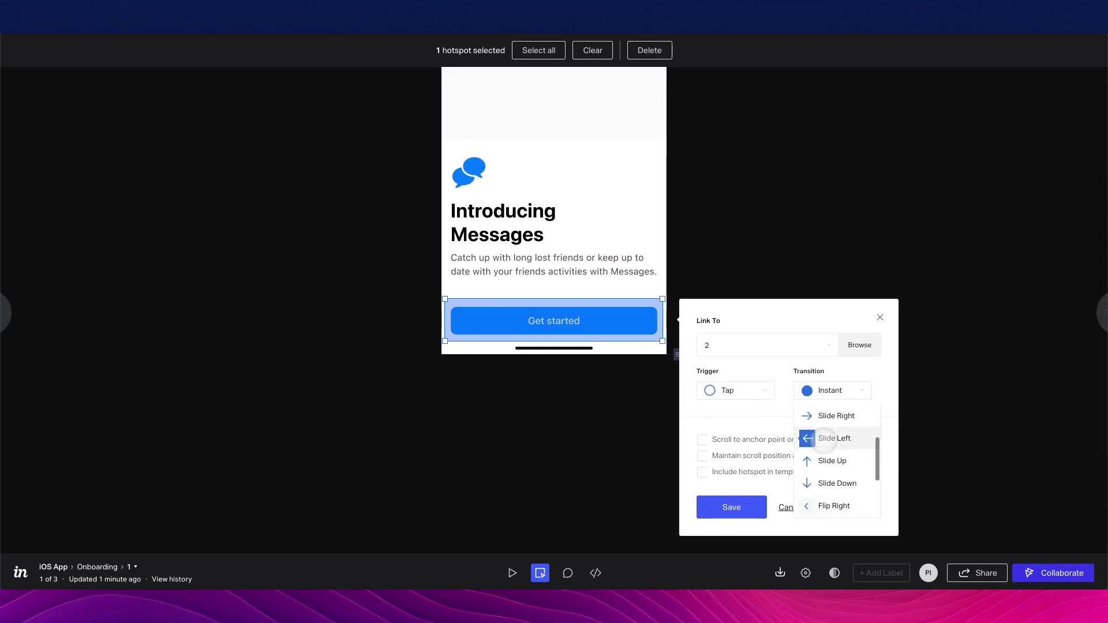
{"action": "scroll", "coordinate": [826, 427], "scroll_direction": "up", "scroll_amount": 1}
{"action": "scroll", "coordinate": [828, 417], "scroll_direction": "up", "scroll_amount": 4}
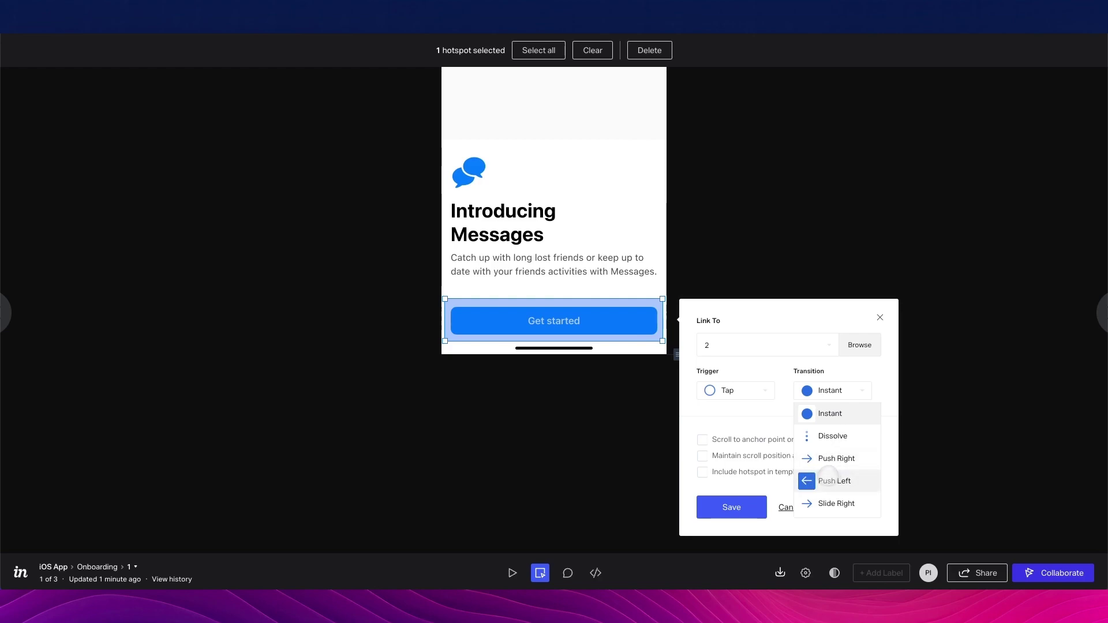
{"action": "left_click", "coordinate": [828, 479]}
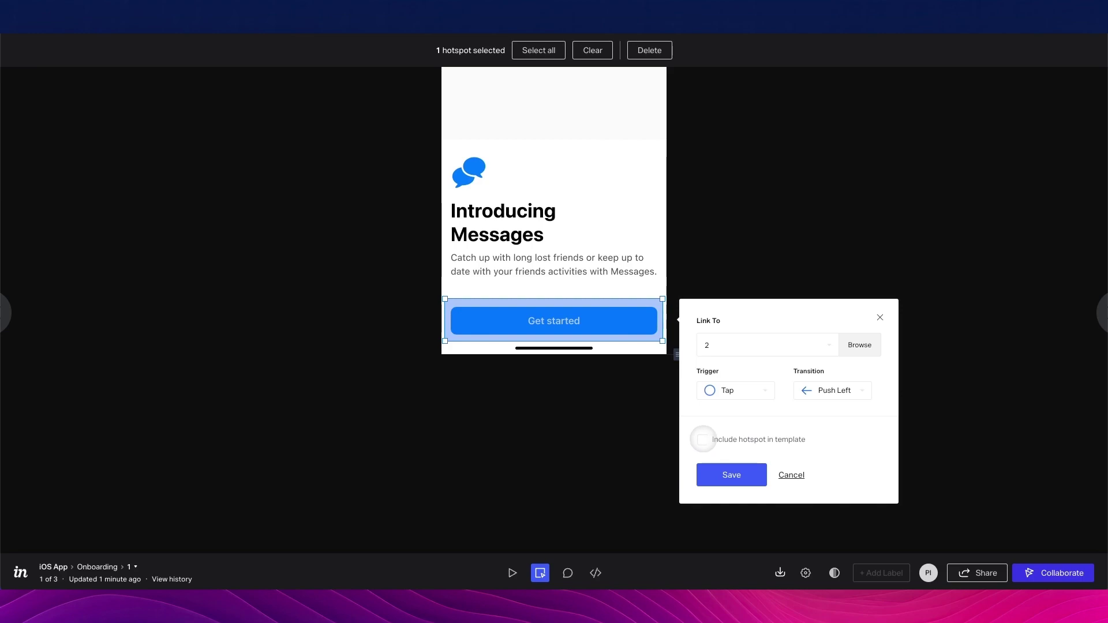
{"action": "left_click", "coordinate": [732, 474]}
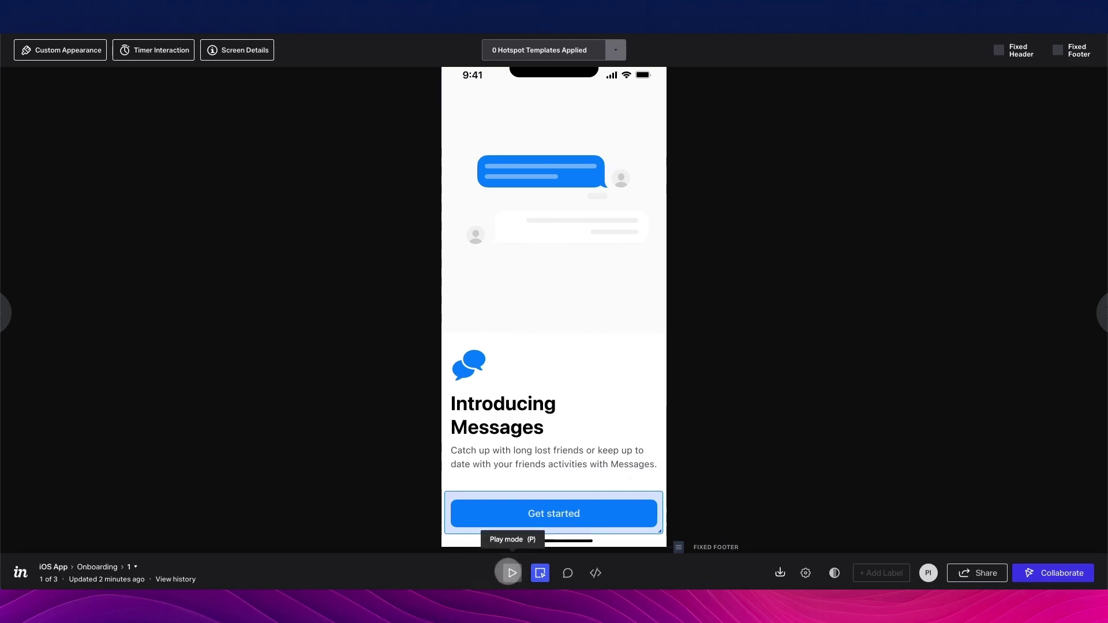
{"action": "left_click", "coordinate": [512, 573]}
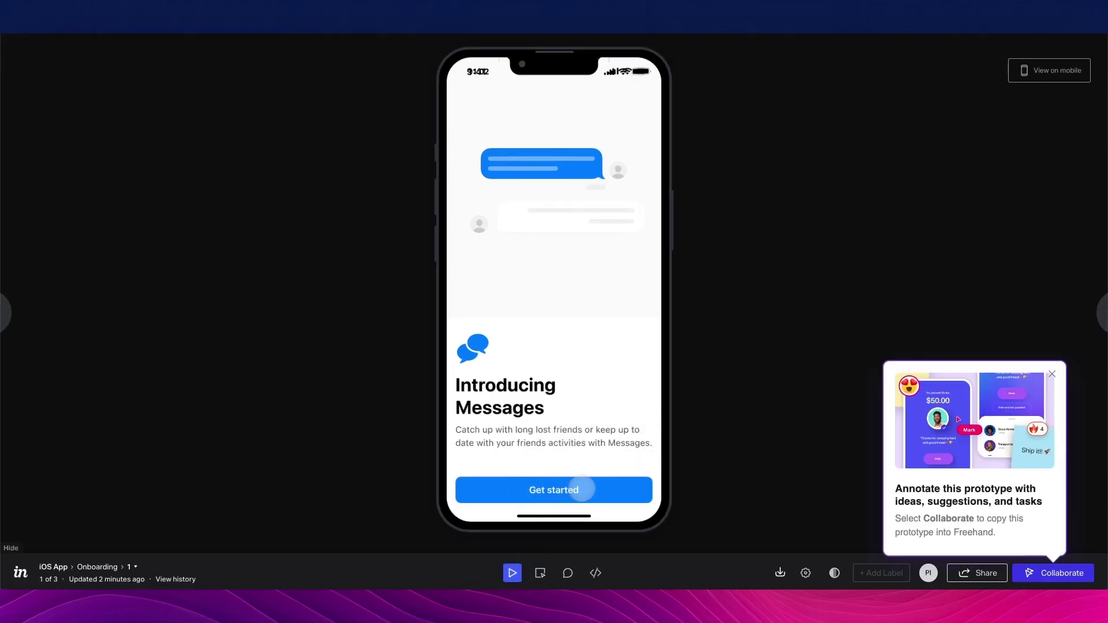
Test the Get started link twice, going back to Introducing Messages each time
{"action": "left_click", "coordinate": [562, 490]}
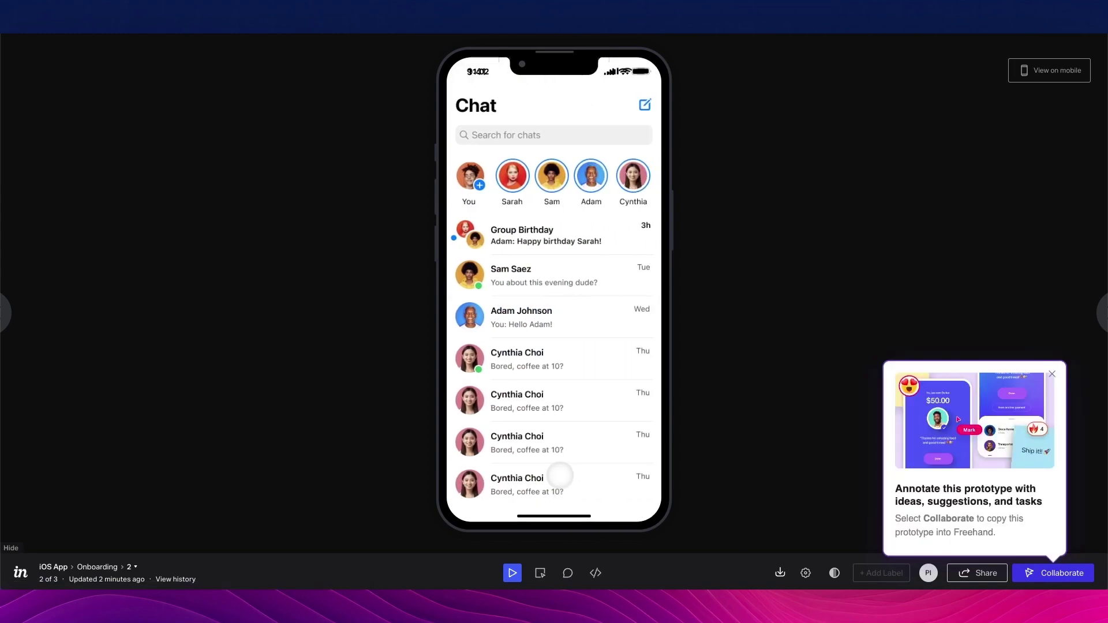
{"action": "key", "text": "Left"}
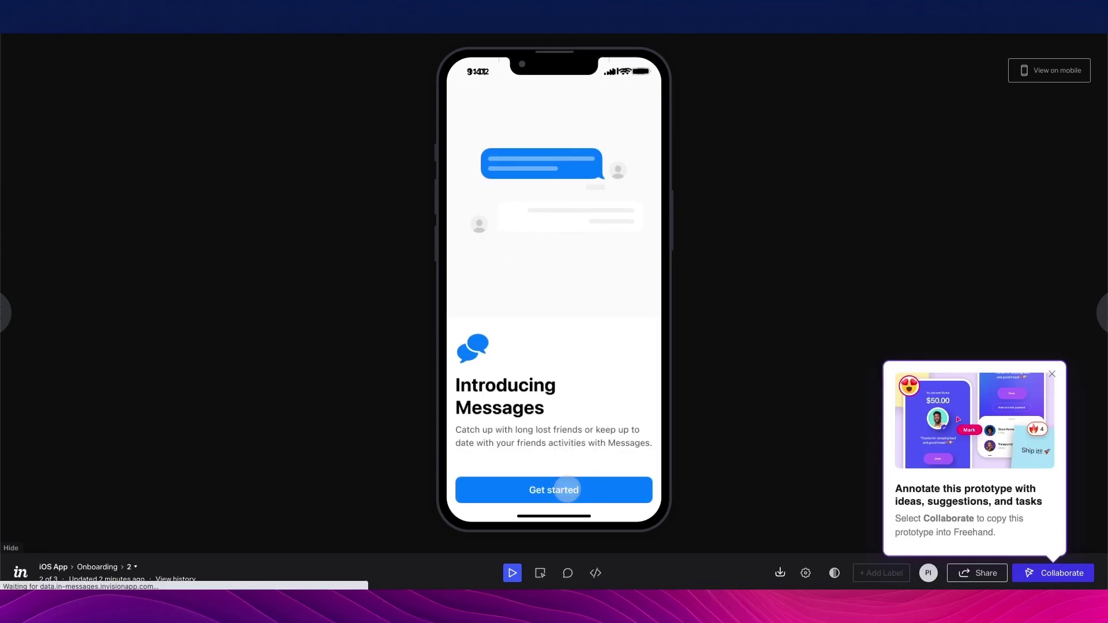
{"action": "left_click", "coordinate": [568, 490]}
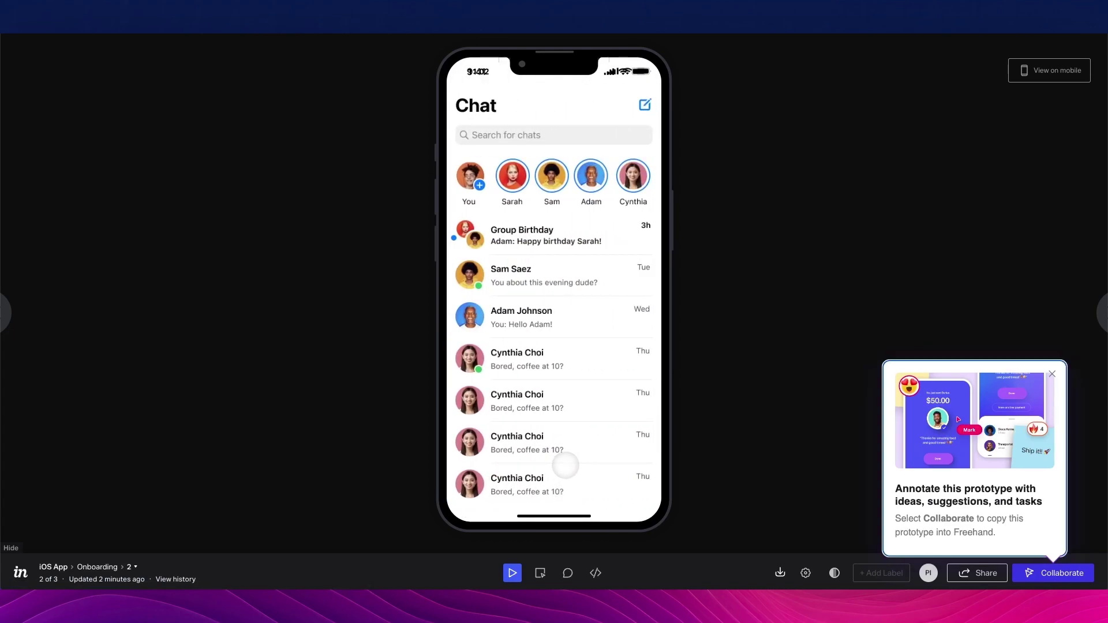
{"action": "key", "text": "Left"}
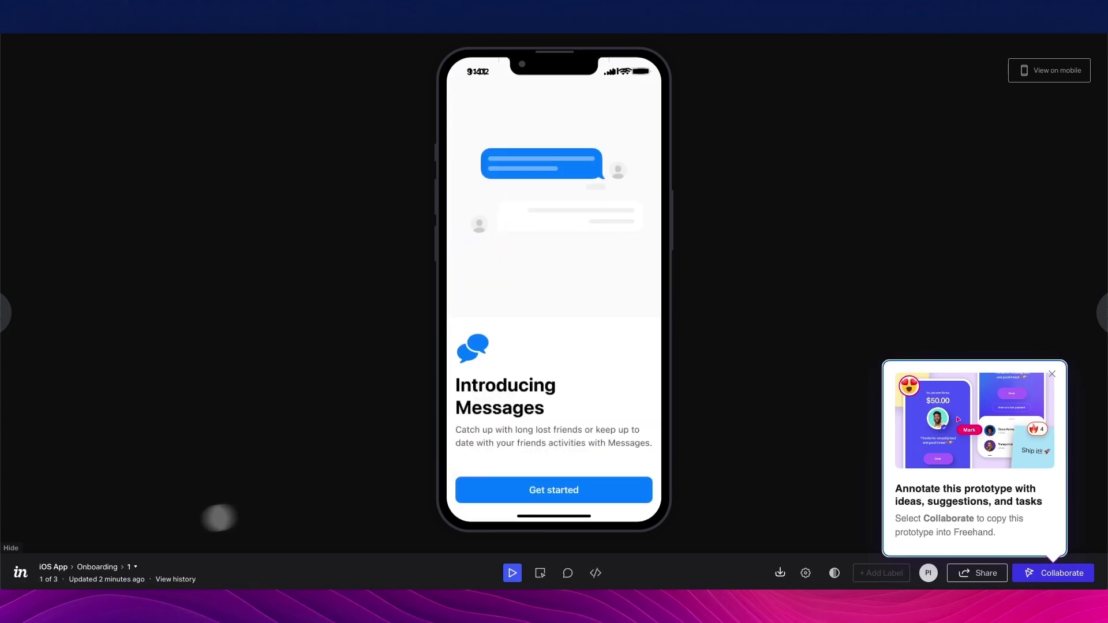
Show and hide the screen thumbnails, then advance to the Chat screen for hotspot editing
{"action": "left_click", "coordinate": [136, 567]}
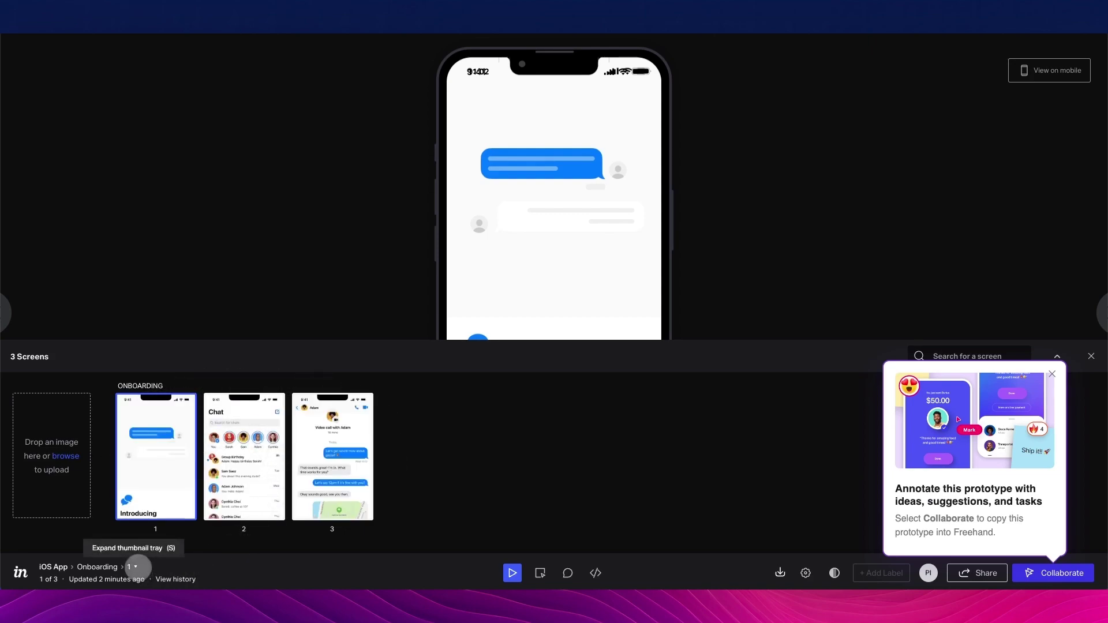
{"action": "left_click", "coordinate": [137, 567]}
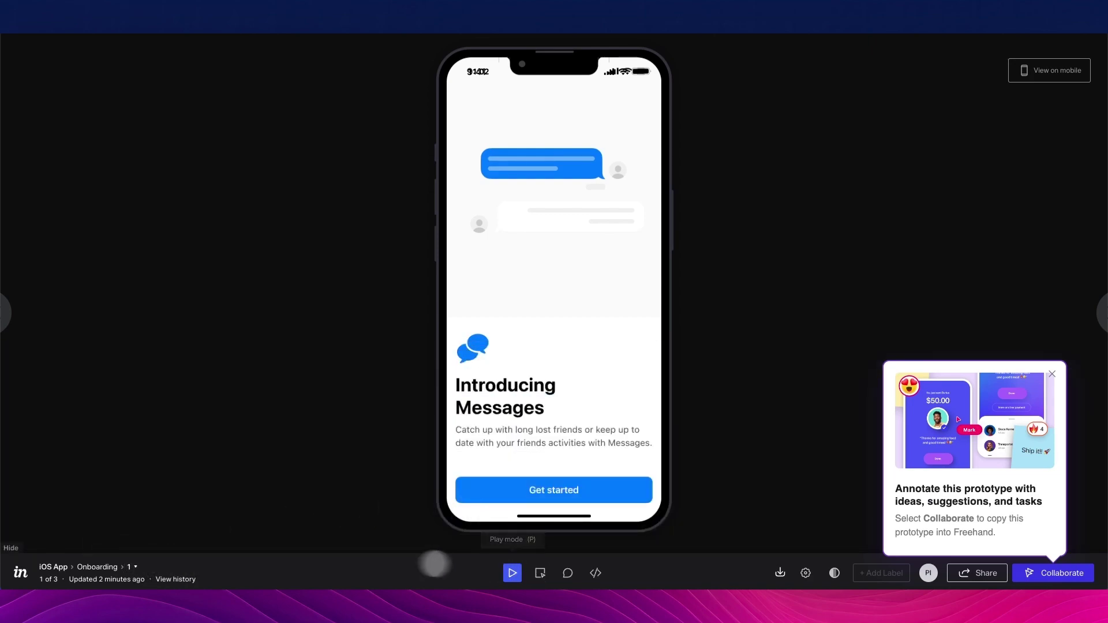
{"action": "left_click", "coordinate": [560, 490]}
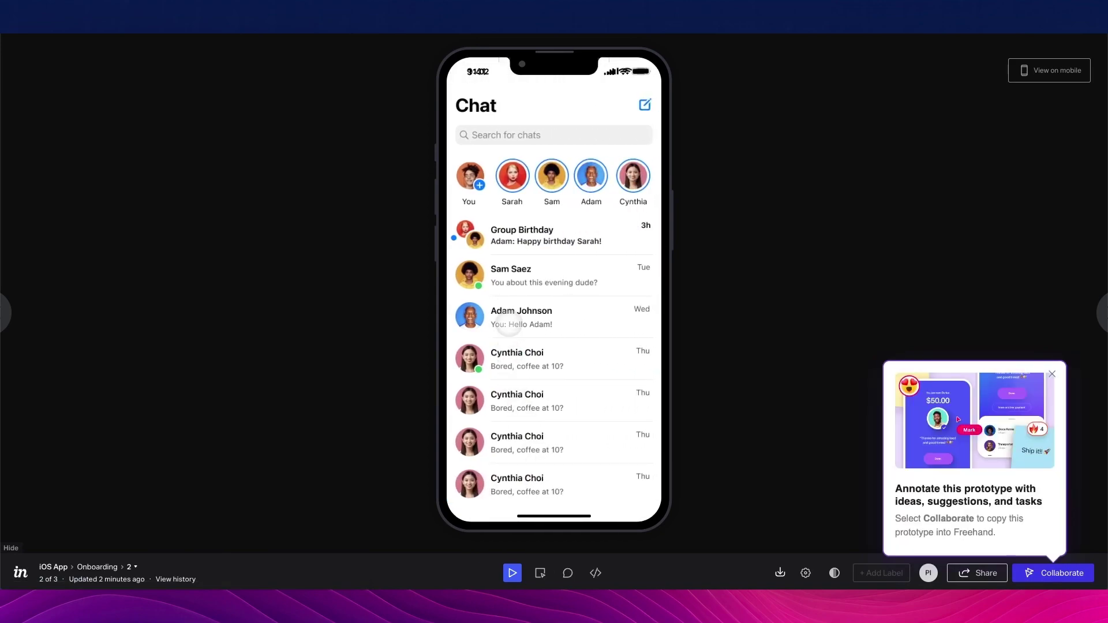
{"action": "left_click", "coordinate": [540, 573]}
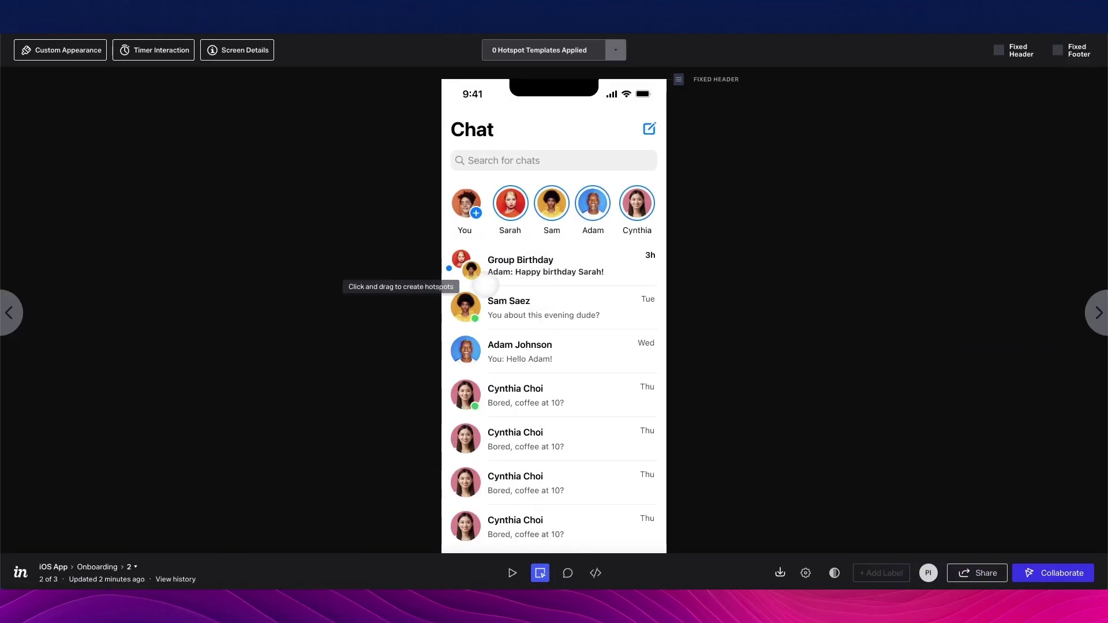
{"action": "left_click_drag", "start_coordinate": [442, 285], "coordinate": [665, 333]}
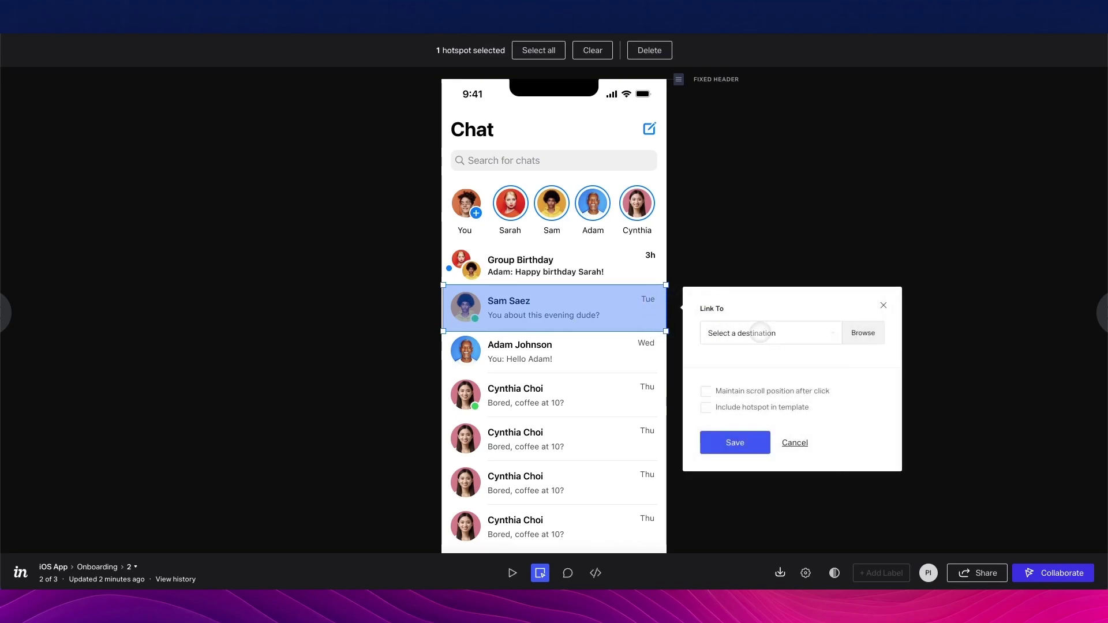
{"action": "left_click", "coordinate": [759, 333]}
{"action": "left_click", "coordinate": [725, 483]}
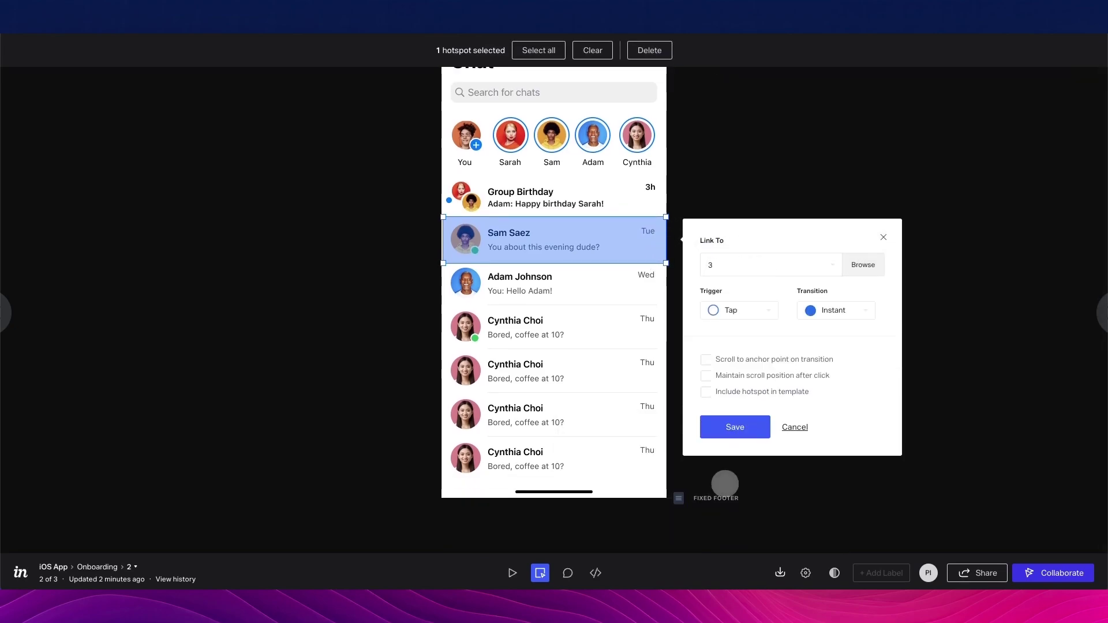
{"action": "left_click", "coordinate": [834, 307]}
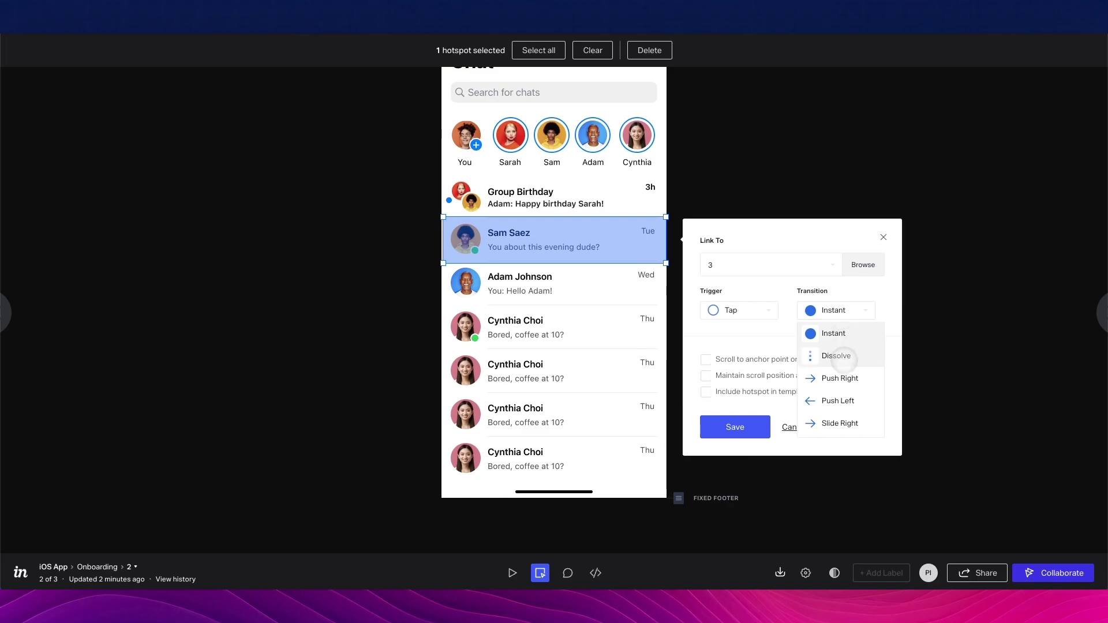
{"action": "left_click", "coordinate": [839, 400]}
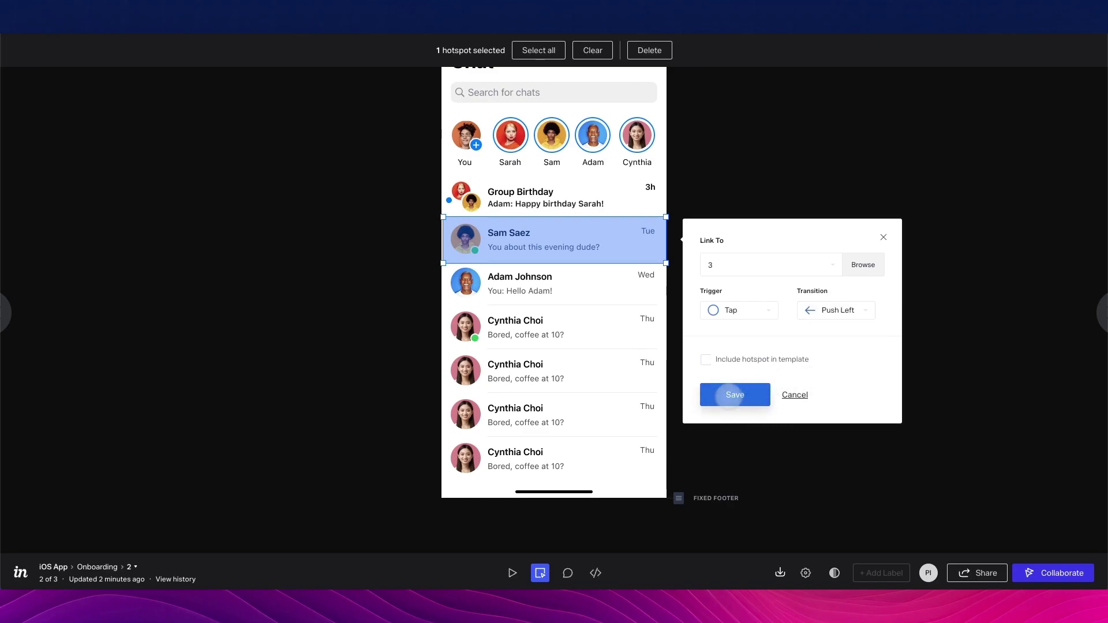
{"action": "left_click", "coordinate": [728, 395]}
Play the prototype through to screen 3 and pin a comment on its map
{"action": "left_click", "coordinate": [511, 572]}
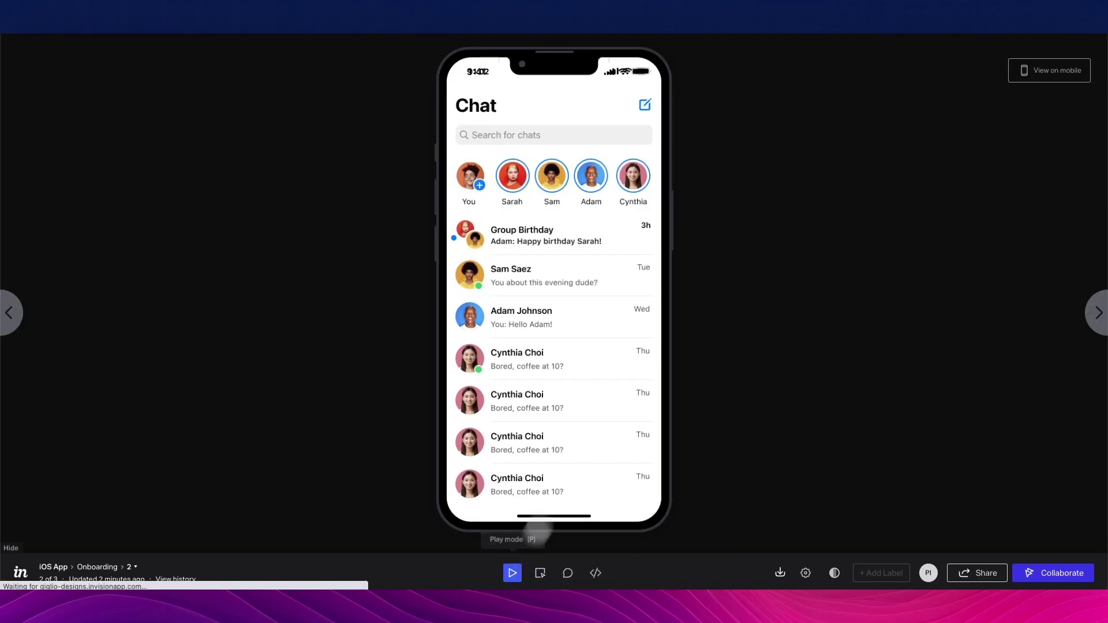
{"action": "left_click", "coordinate": [555, 268]}
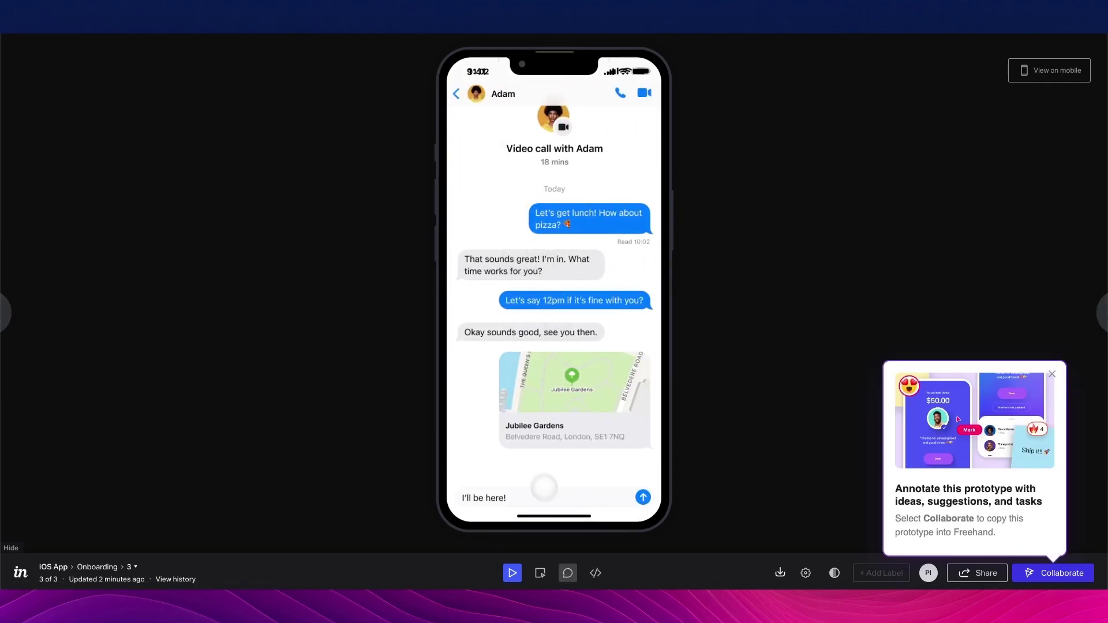
{"action": "left_click", "coordinate": [567, 573]}
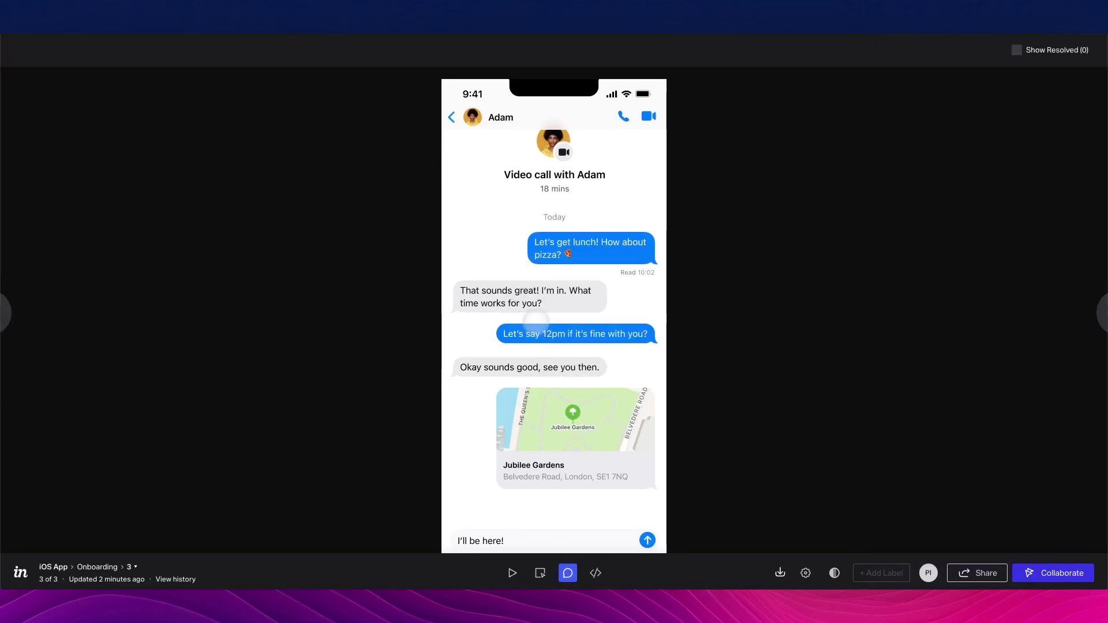
{"action": "left_click", "coordinate": [545, 411]}
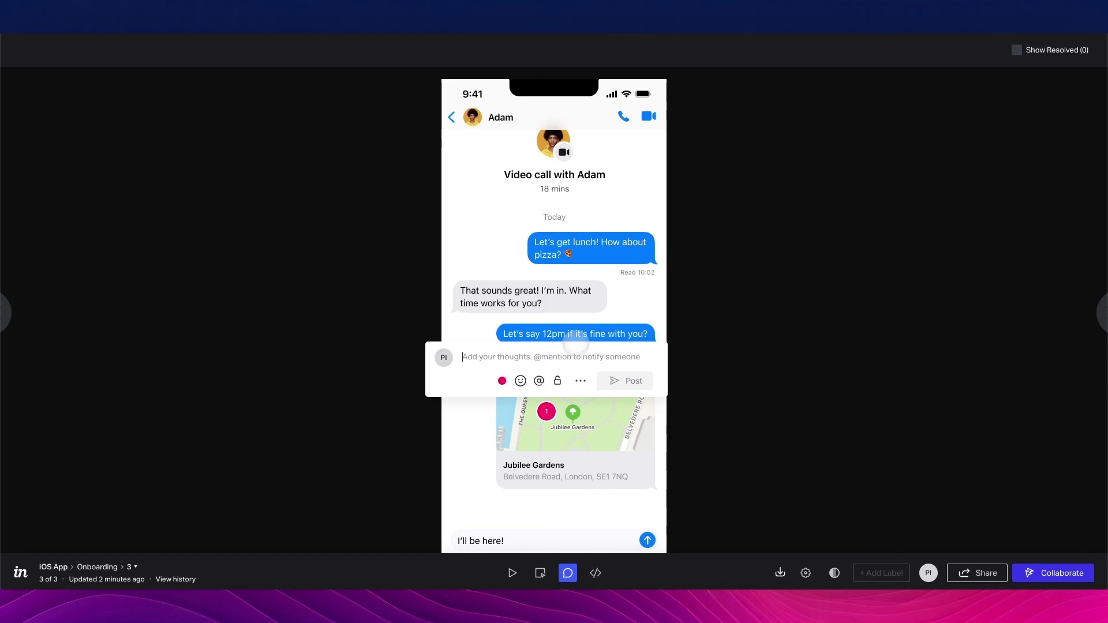
Post a comment mentioning a teammate, asking to change the map to a London map
{"action": "type", "text": "@"}
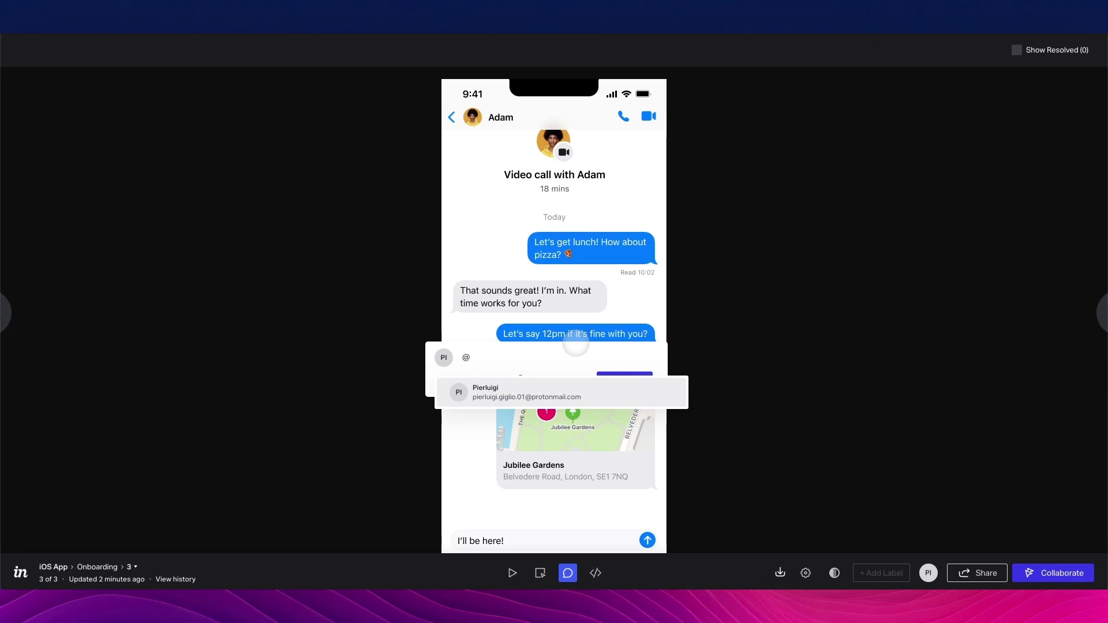
{"action": "key", "text": "Return"}
{"action": "type", "text": "change the map to a Londonvmap"}
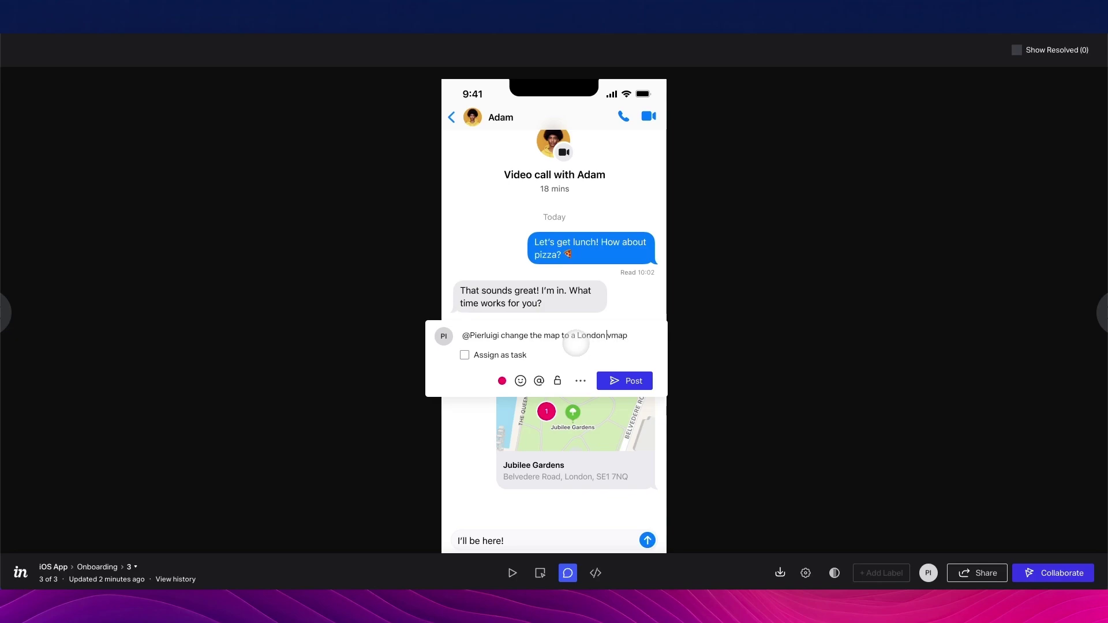
{"action": "key", "text": "Delete"}
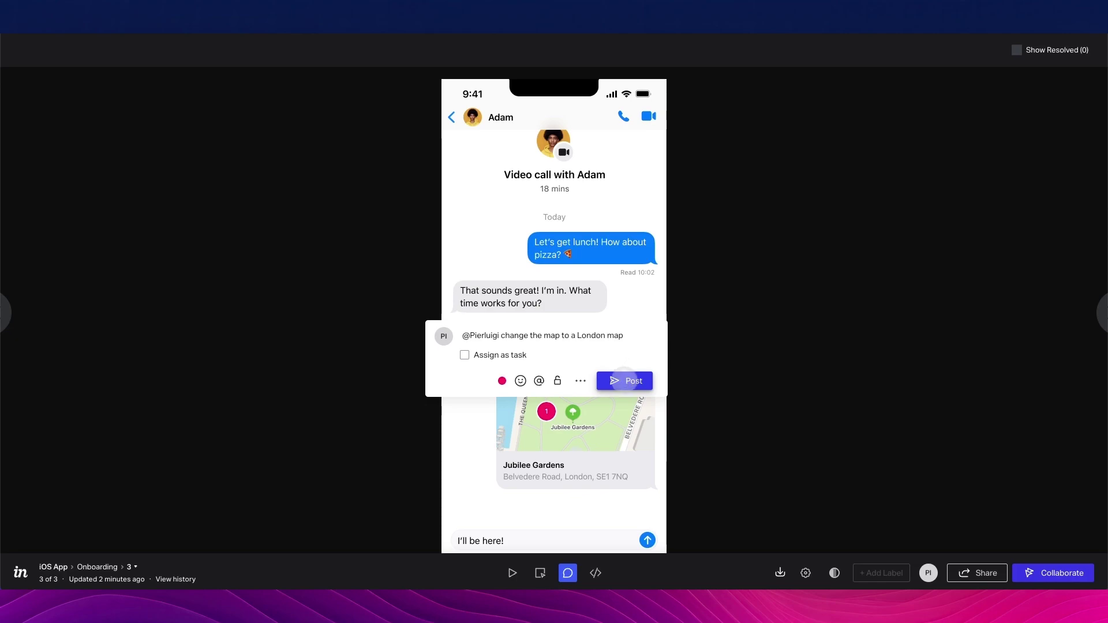
{"action": "left_click", "coordinate": [626, 381]}
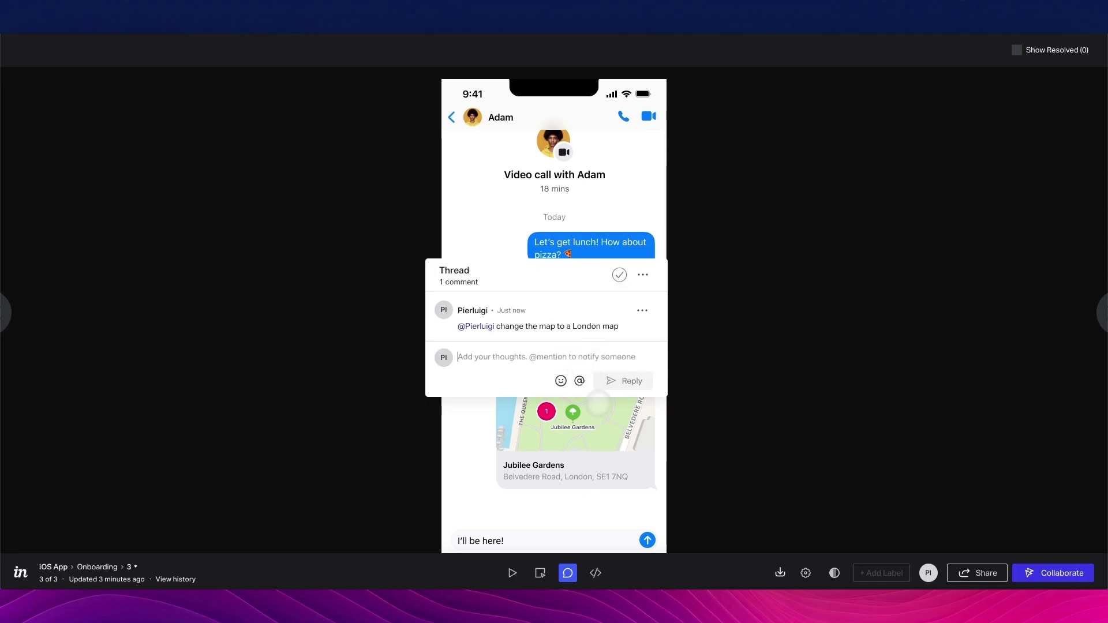
{"action": "left_click", "coordinate": [601, 421]}
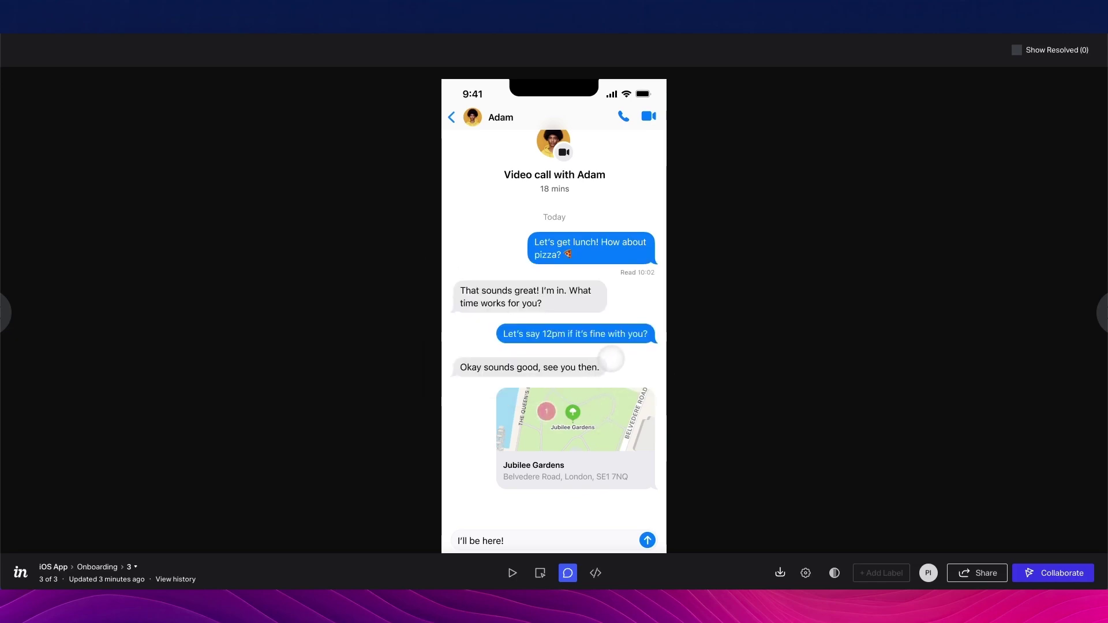
{"action": "left_click", "coordinate": [594, 573]}
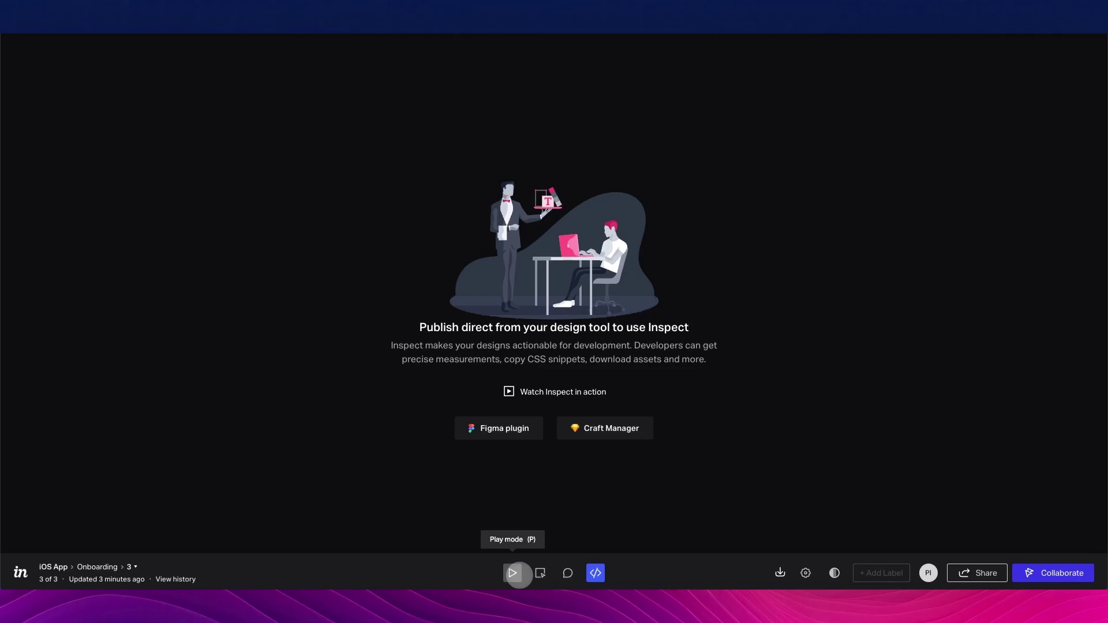
Return from the Inspect page to the play-mode preview of screen 3
{"action": "left_click", "coordinate": [512, 573]}
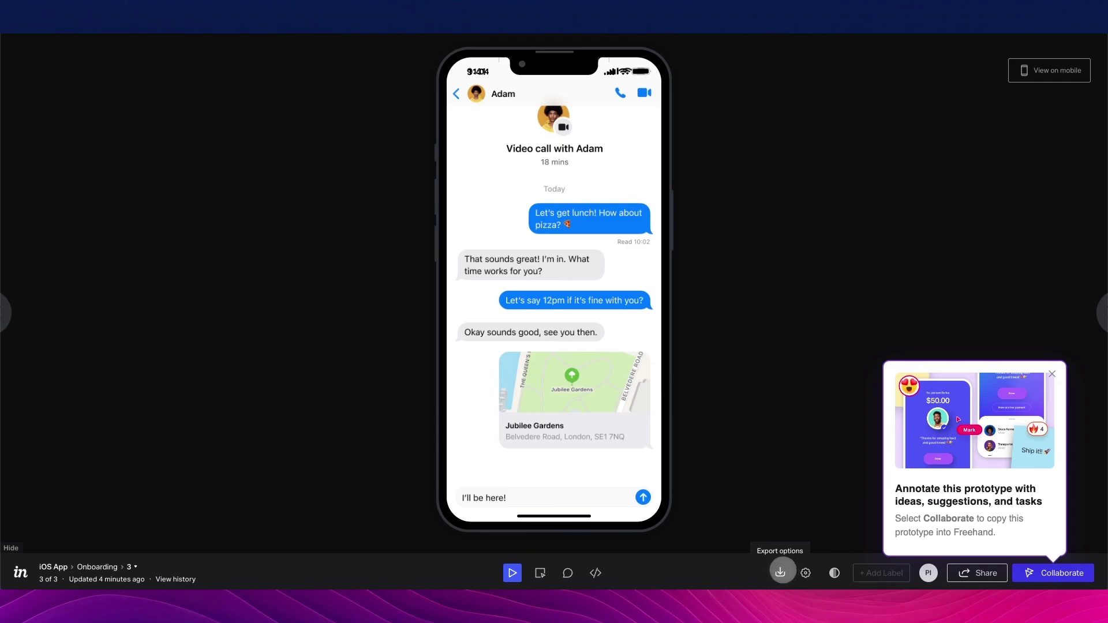
Open the export options menu and dismiss it
{"action": "left_click", "coordinate": [780, 572]}
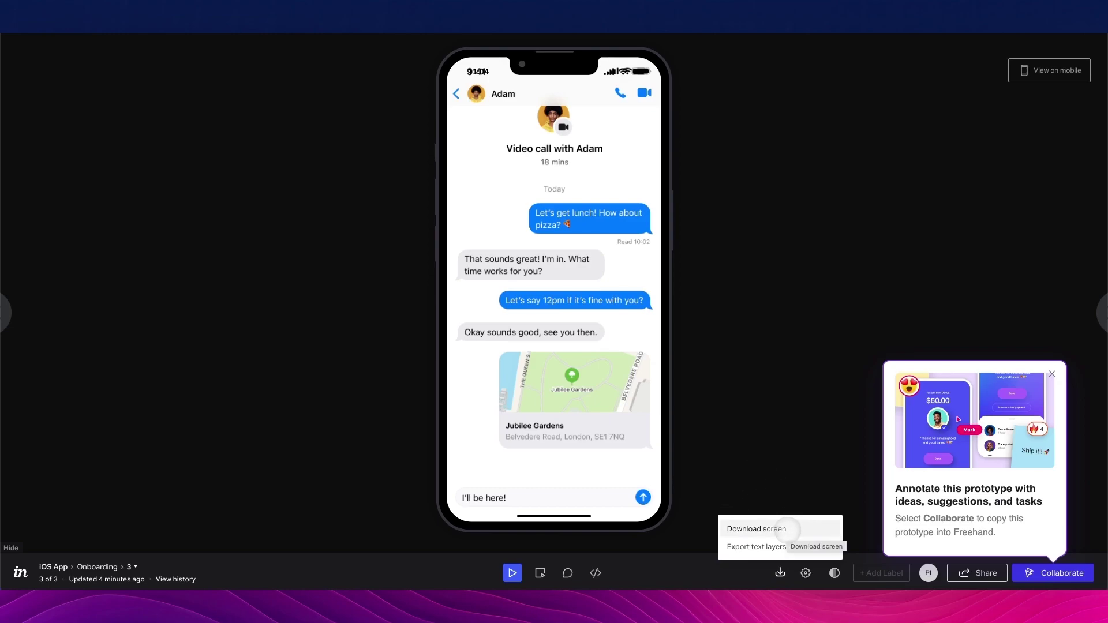
{"action": "left_click", "coordinate": [797, 458]}
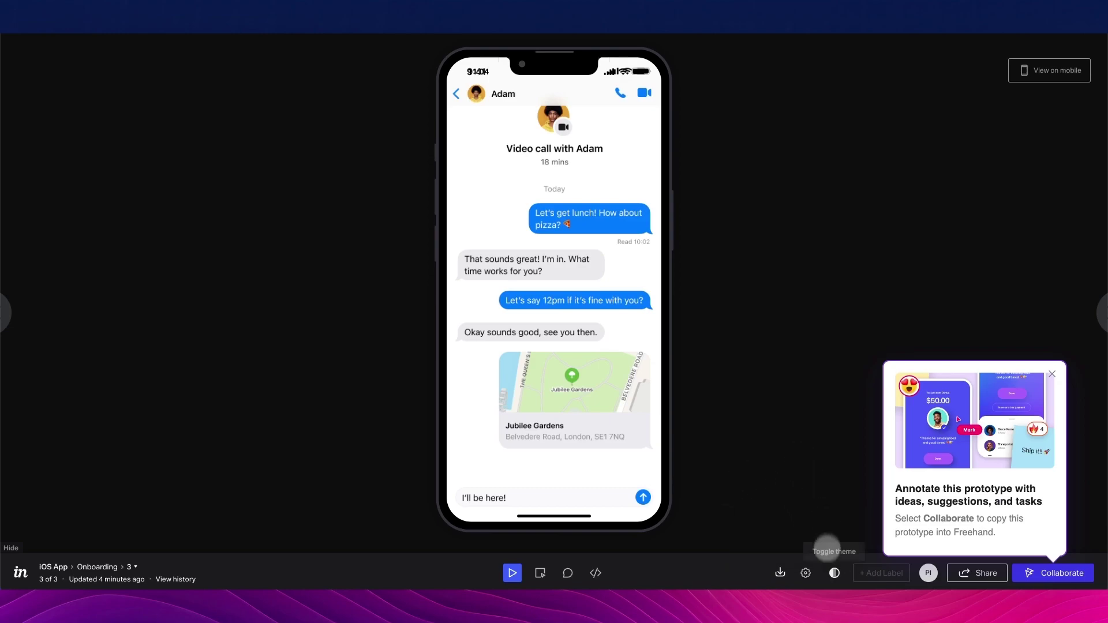
Preview the prototype on a Google Pixel 3 XL, then switch the device back to iPhone 13
{"action": "left_click", "coordinate": [805, 573]}
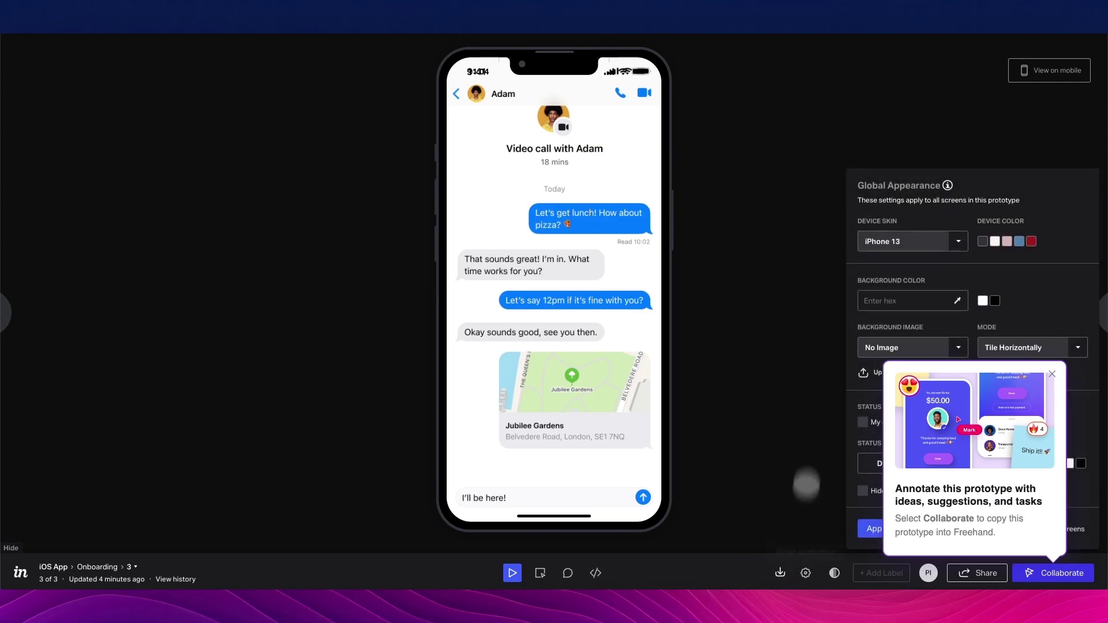
{"action": "left_click", "coordinate": [1050, 374]}
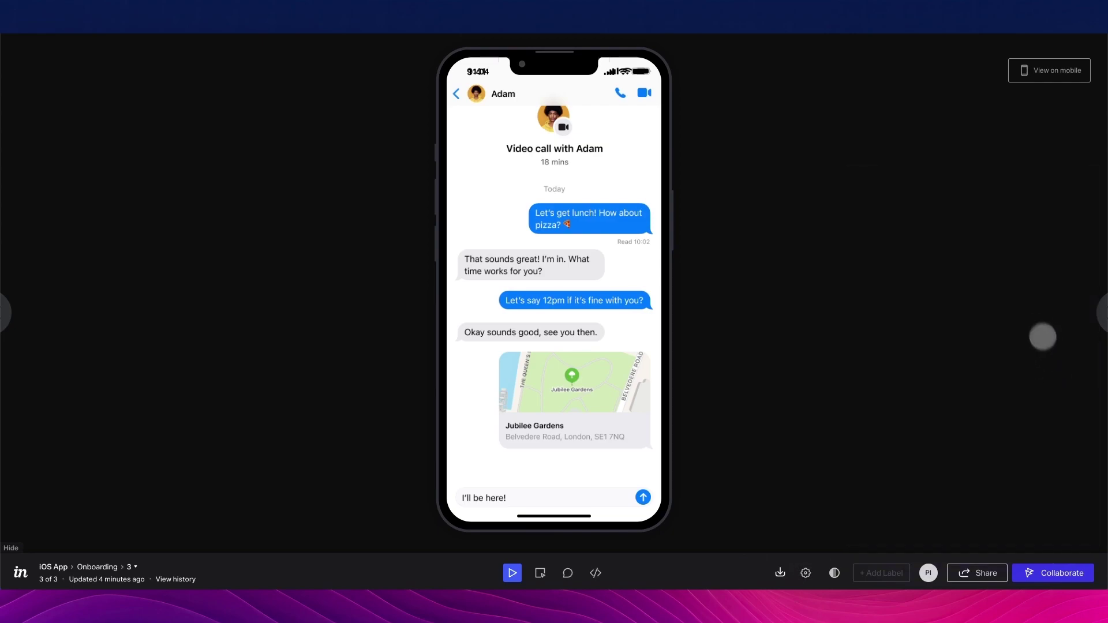
{"action": "left_click", "coordinate": [806, 571]}
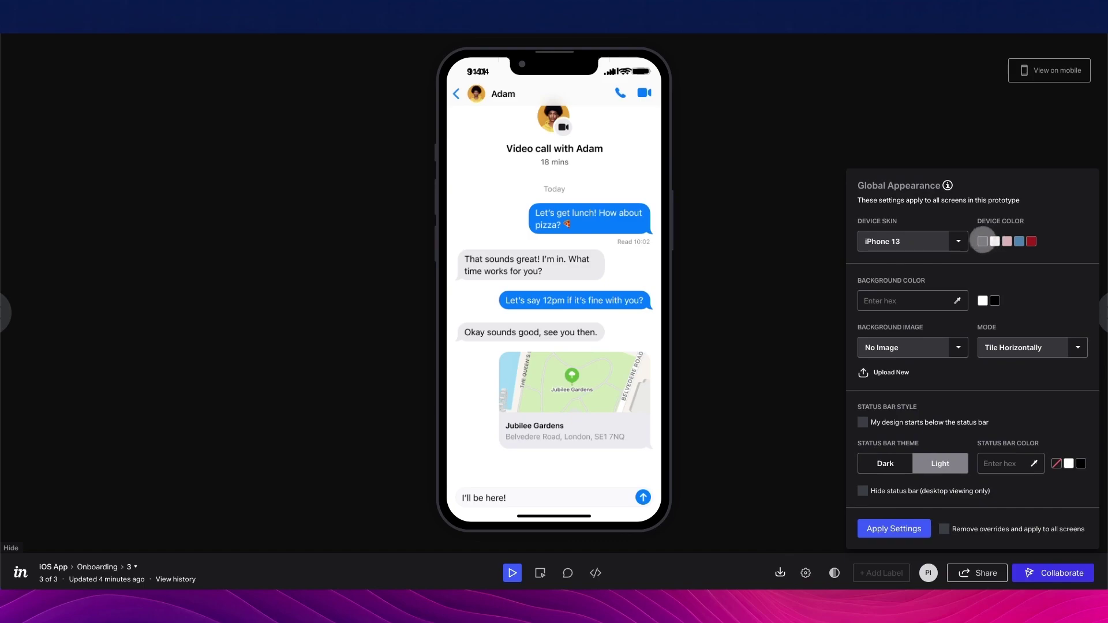
{"action": "left_click", "coordinate": [921, 241]}
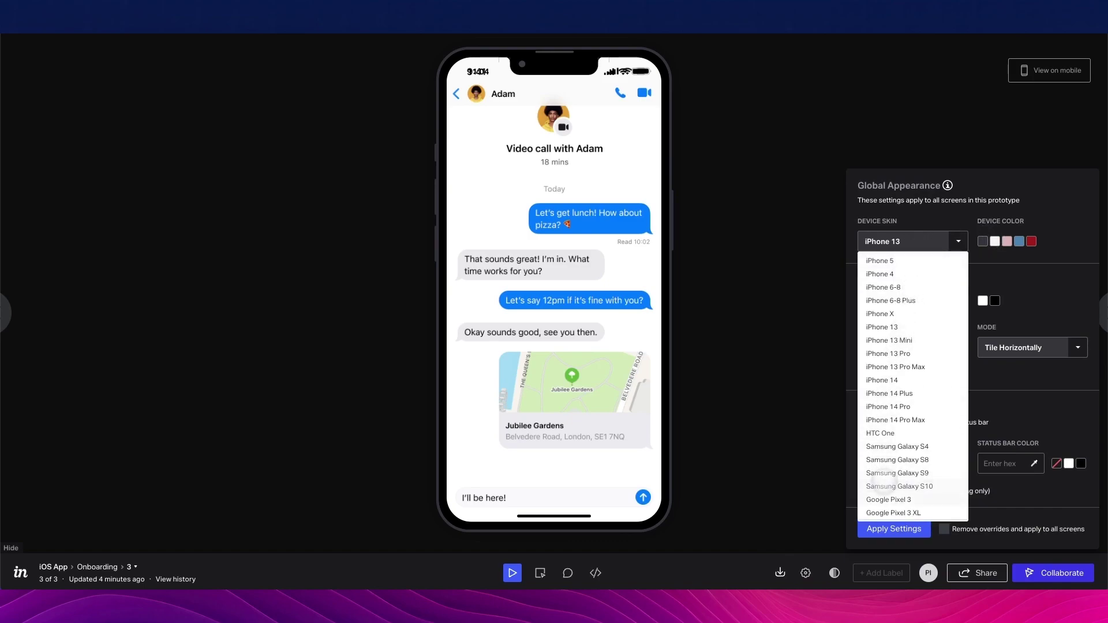
{"action": "left_click", "coordinate": [893, 512]}
{"action": "left_click", "coordinate": [931, 242]}
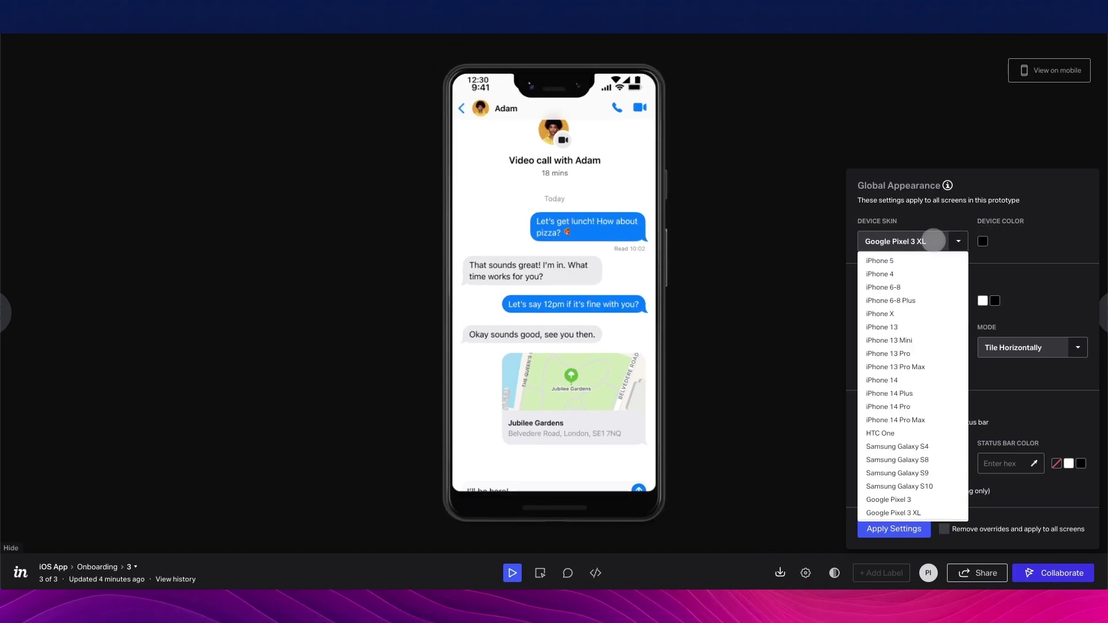
{"action": "left_click", "coordinate": [899, 326]}
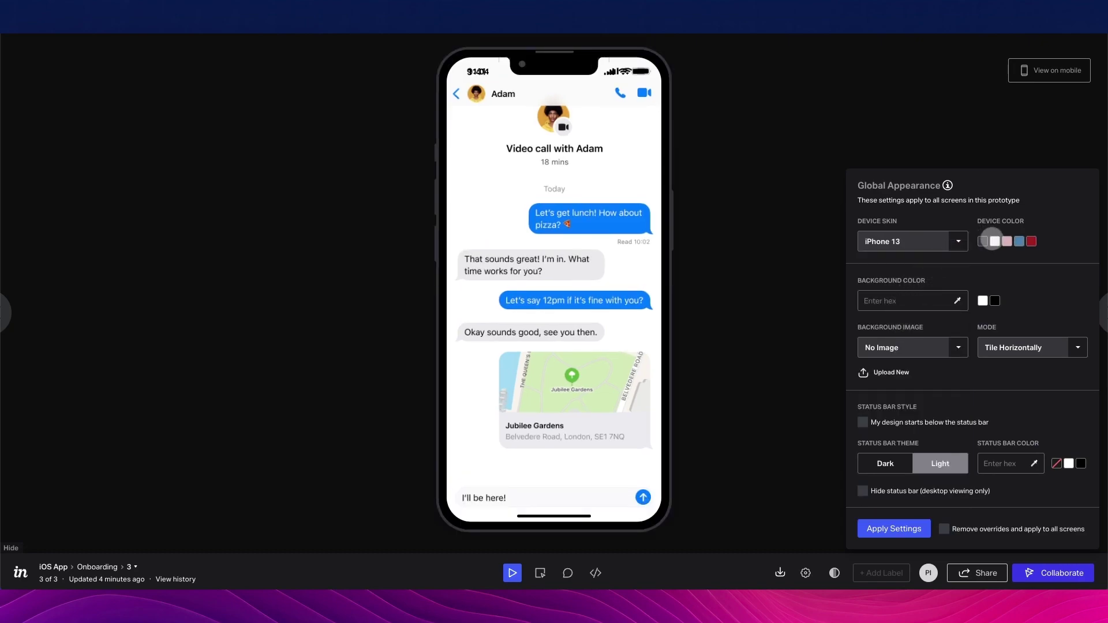
Give the iPhone a white frame and FFFFFF background, and apply the appearance settings
{"action": "left_click", "coordinate": [994, 241]}
{"action": "left_click", "coordinate": [1006, 241]}
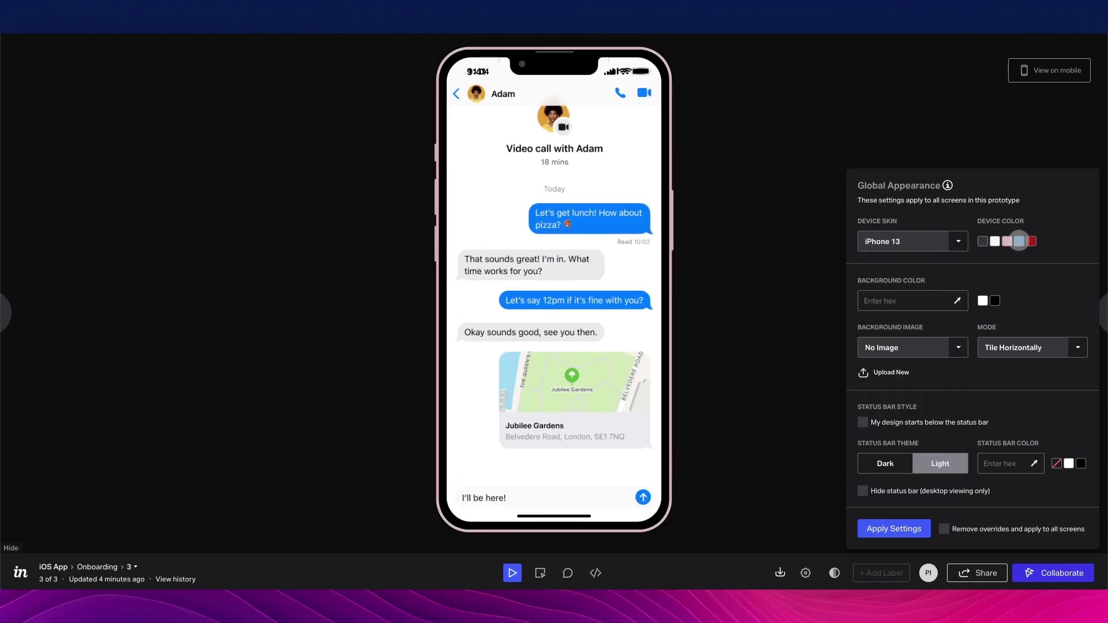
{"action": "left_click", "coordinate": [1019, 241]}
{"action": "left_click", "coordinate": [993, 241]}
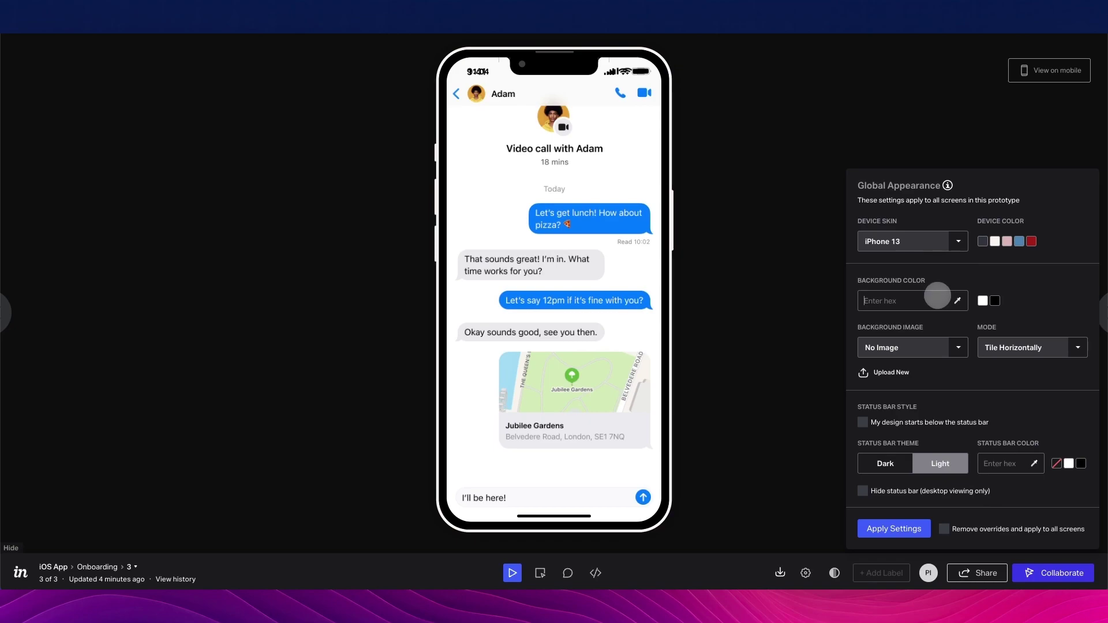
{"action": "left_click", "coordinate": [952, 300]}
{"action": "left_click", "coordinate": [983, 300]}
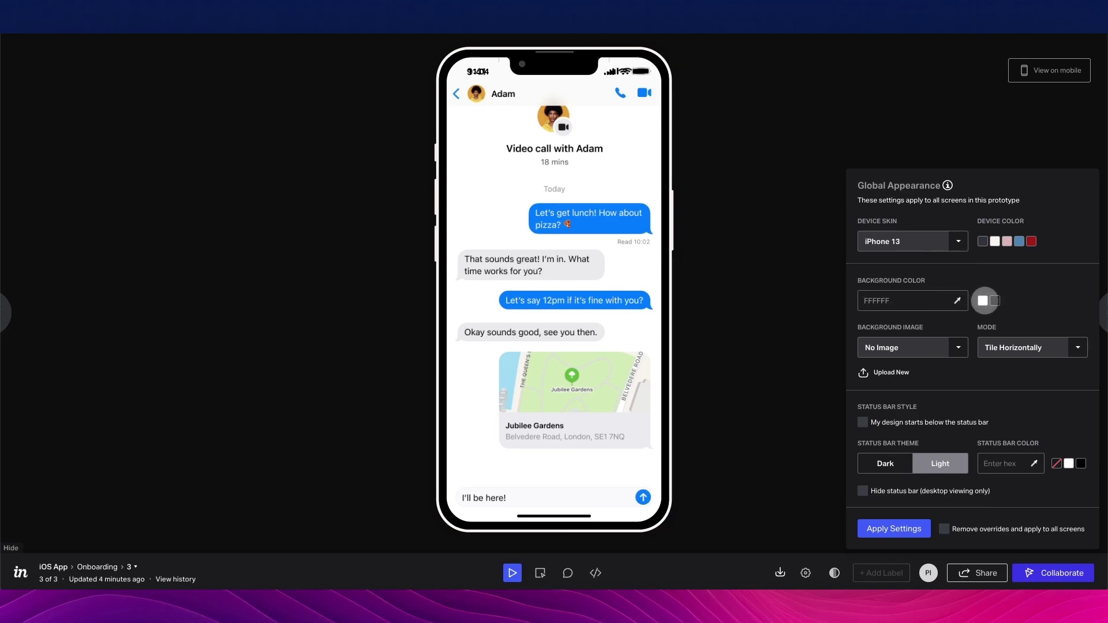
{"action": "left_click", "coordinate": [994, 301]}
{"action": "left_click", "coordinate": [983, 301]}
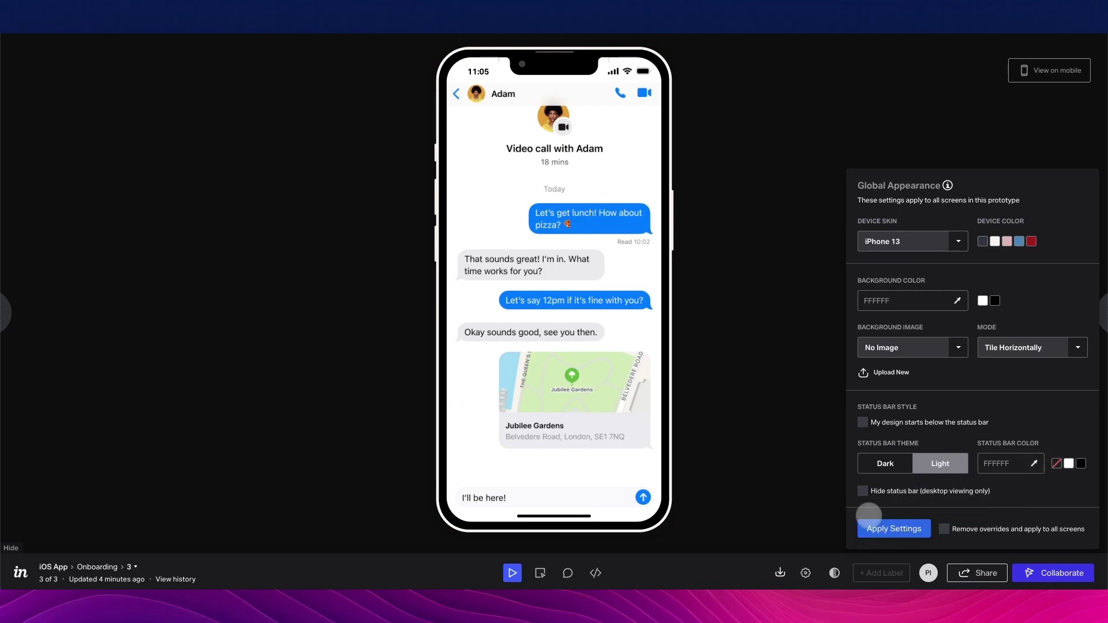
{"action": "left_click", "coordinate": [869, 520]}
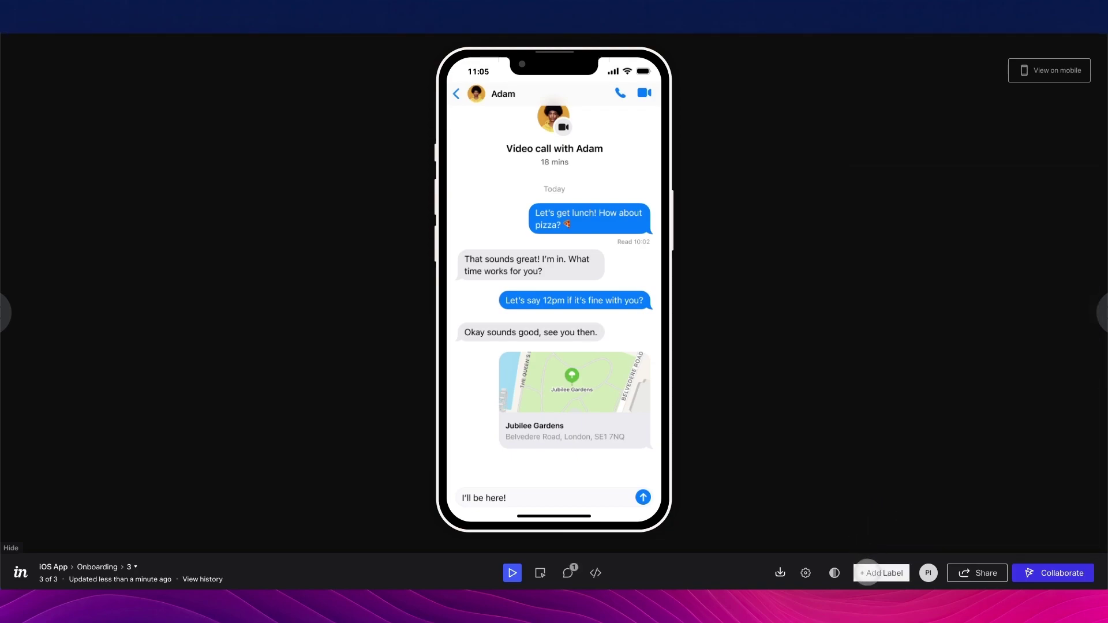
Toggle the viewer between light and dark themes, ending on dark
{"action": "left_click", "coordinate": [834, 573]}
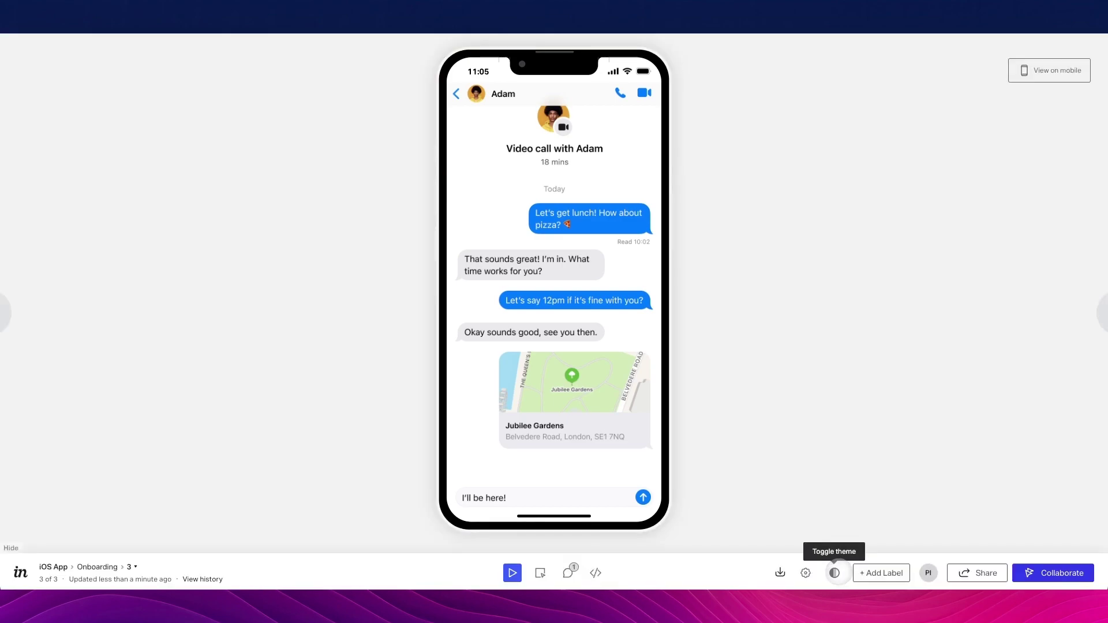
{"action": "left_click", "coordinate": [835, 573]}
{"action": "left_click", "coordinate": [834, 573]}
{"action": "left_click", "coordinate": [834, 573]}
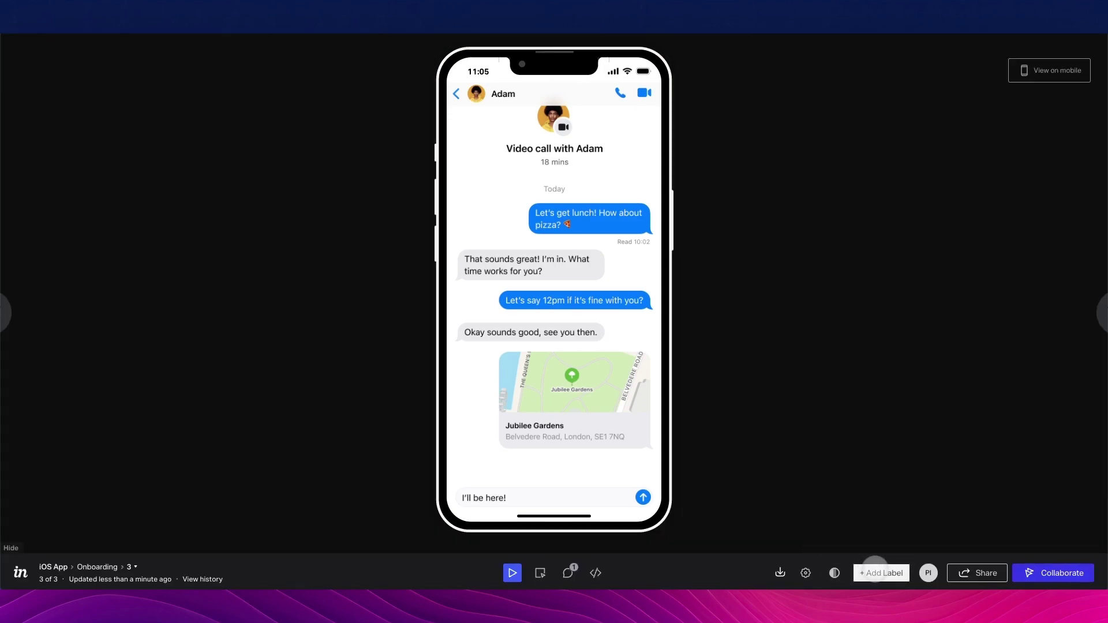
Label screen 3 as Approved
{"action": "left_click", "coordinate": [880, 571]}
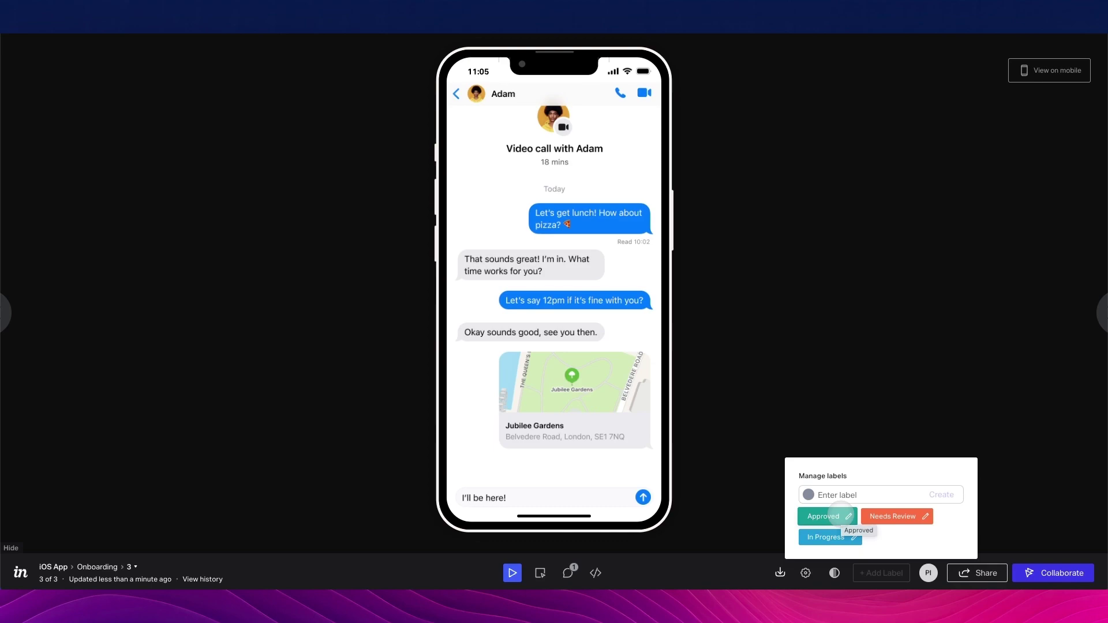
{"action": "left_click", "coordinate": [832, 517]}
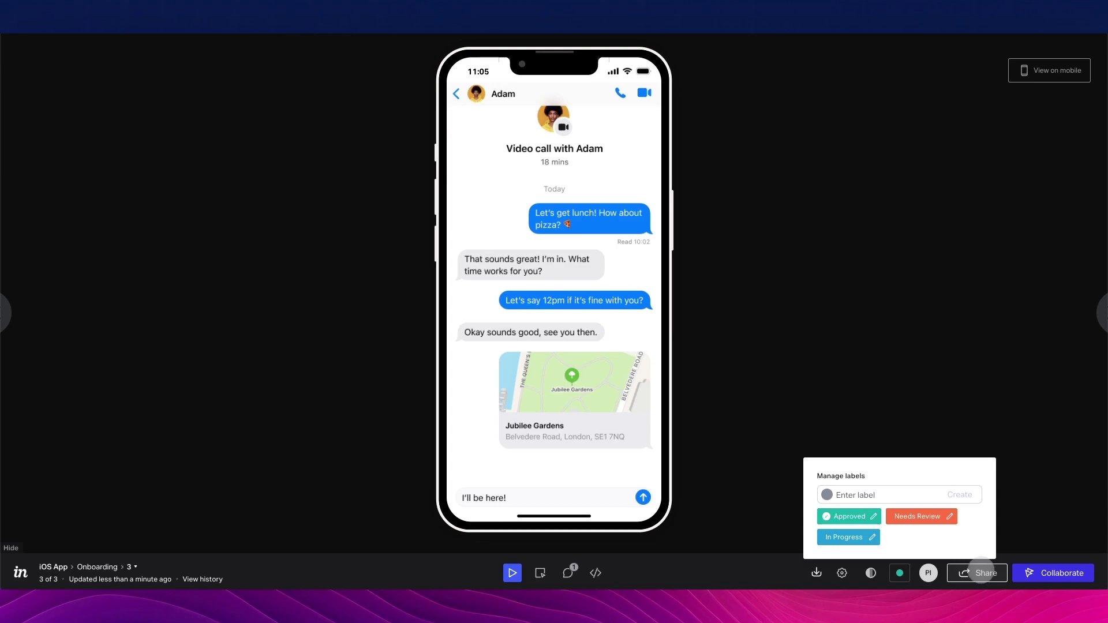
{"action": "left_click", "coordinate": [981, 571]}
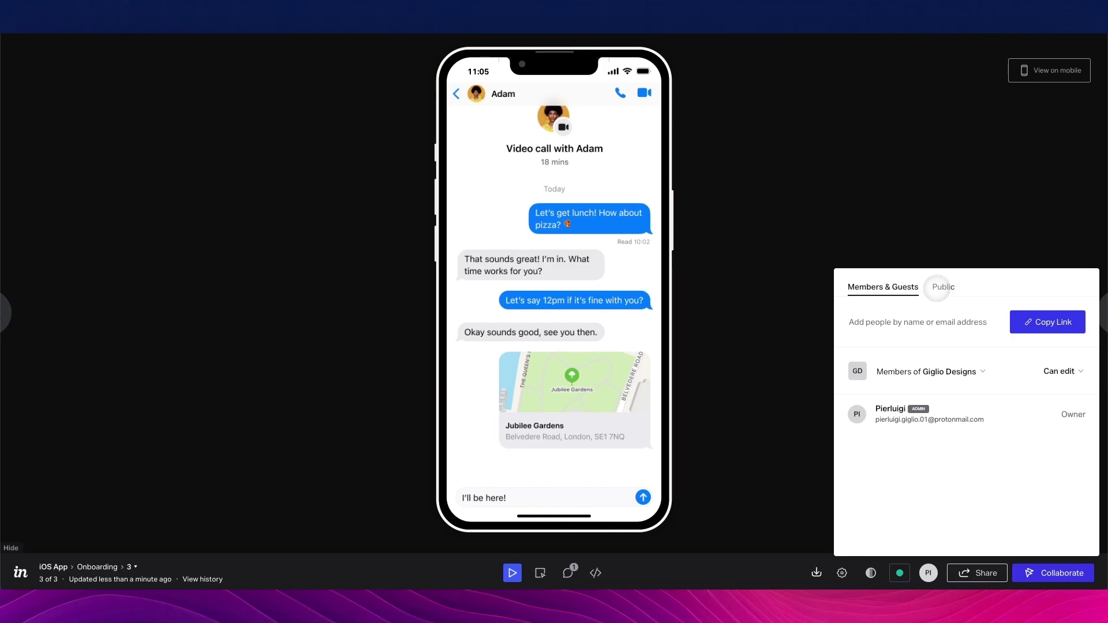
Review the public sharing options, close the share panel, and send the prototype to Freehand
{"action": "left_click", "coordinate": [937, 288]}
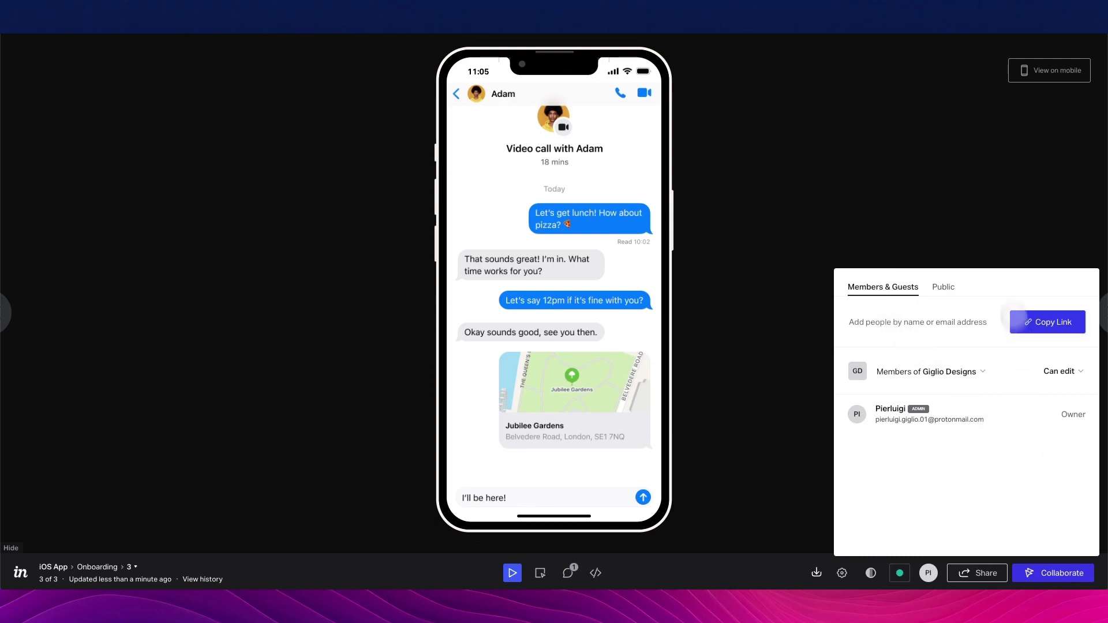
{"action": "left_click", "coordinate": [997, 254]}
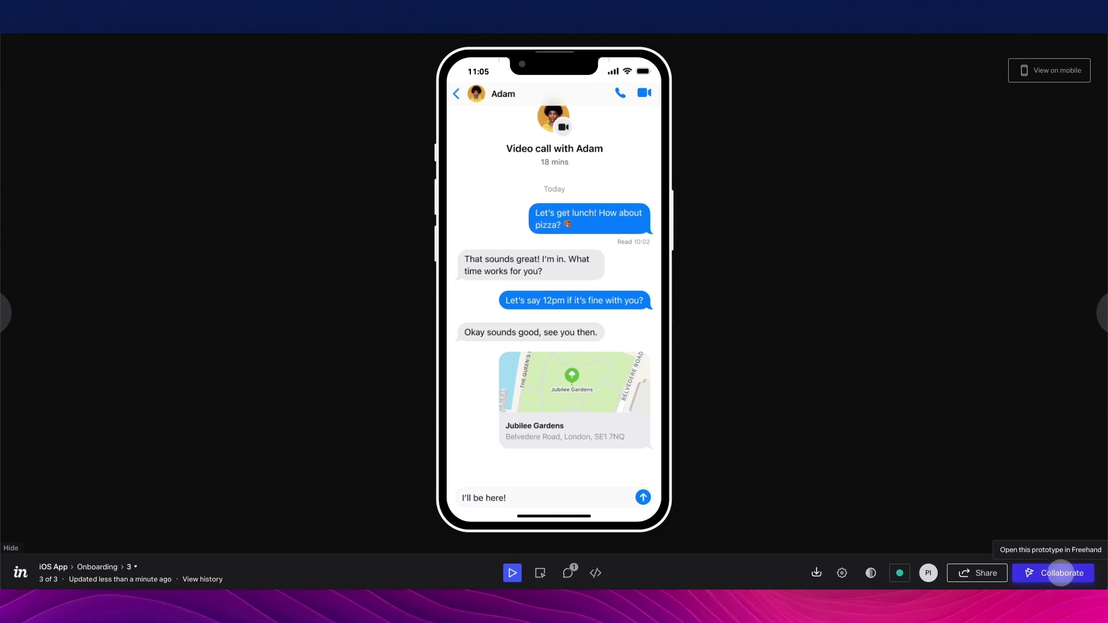
{"action": "left_click", "coordinate": [1061, 572]}
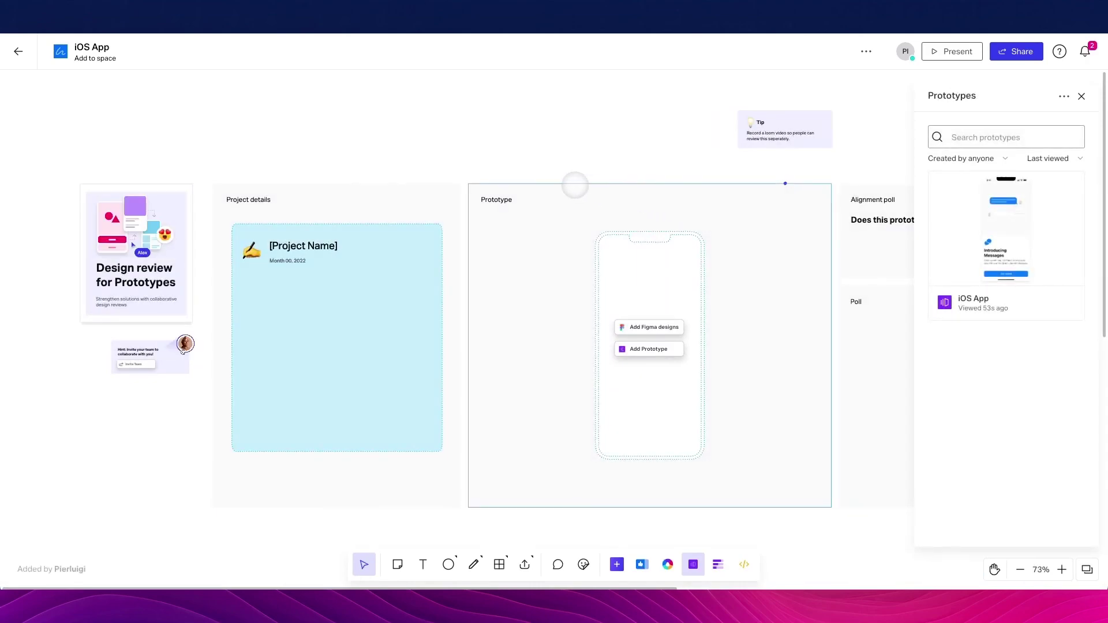
Pan across the new iOS App board, then return to the documents dashboard
{"action": "scroll", "coordinate": [575, 185], "scroll_direction": "right", "scroll_amount": 5}
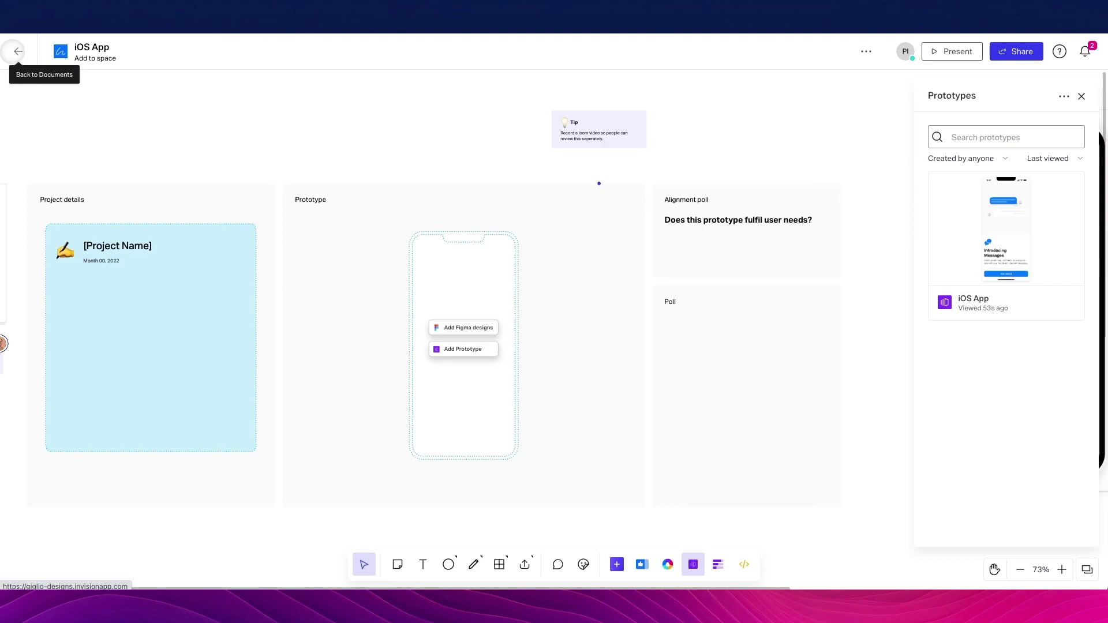
{"action": "left_click", "coordinate": [18, 51]}
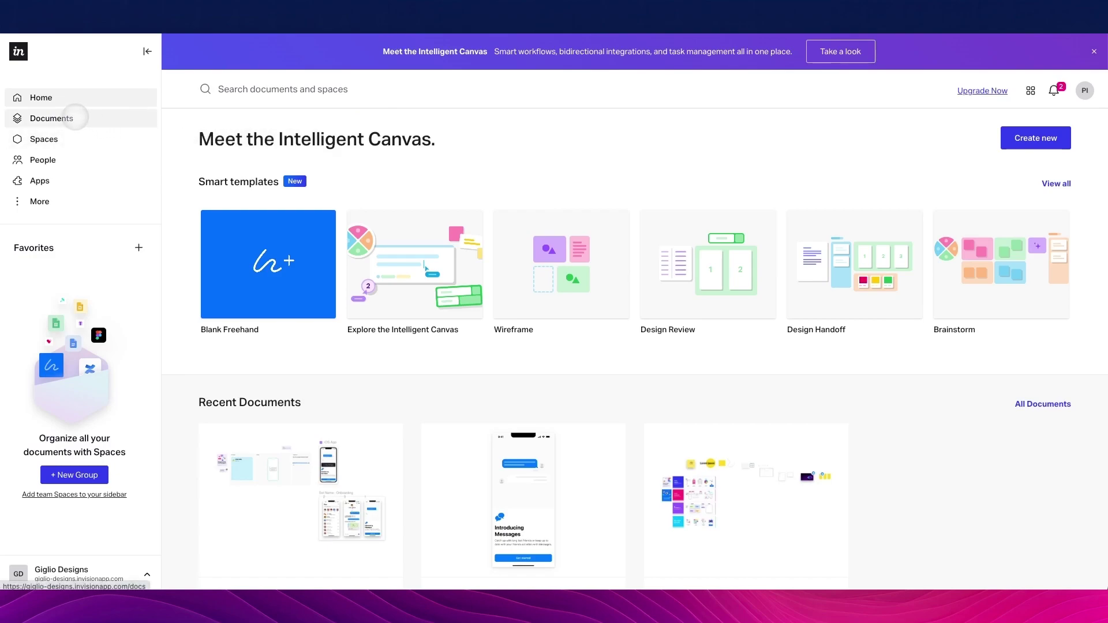
{"action": "scroll", "coordinate": [529, 223], "scroll_direction": "down", "scroll_amount": 2}
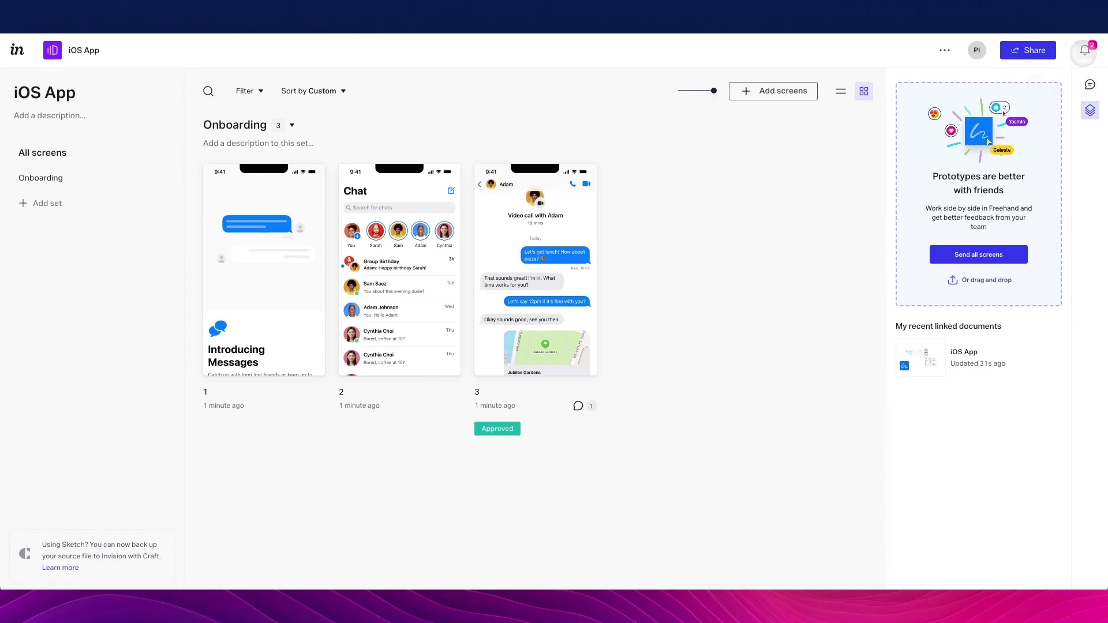
{"action": "left_click", "coordinate": [1084, 51]}
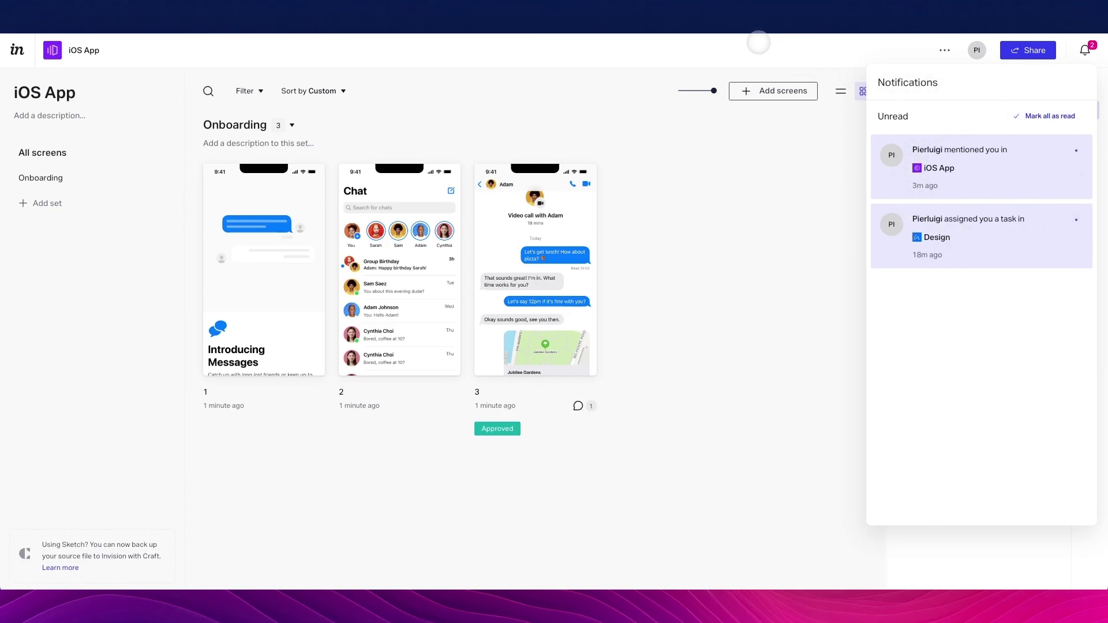
{"action": "left_click", "coordinate": [758, 42]}
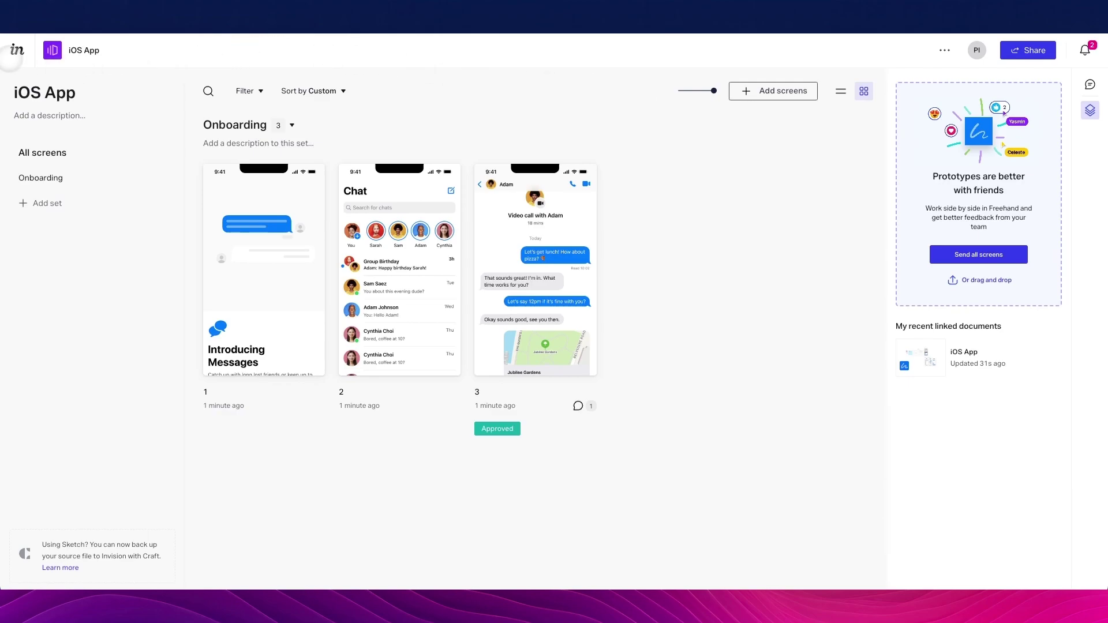
{"action": "left_click", "coordinate": [17, 49]}
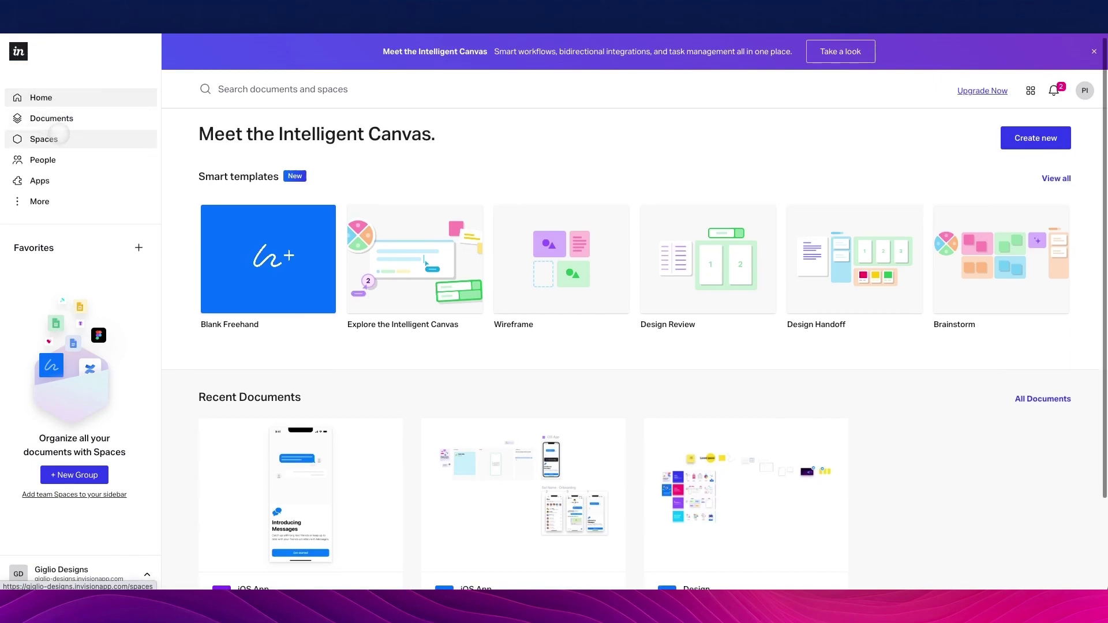
{"action": "left_click", "coordinate": [52, 140]}
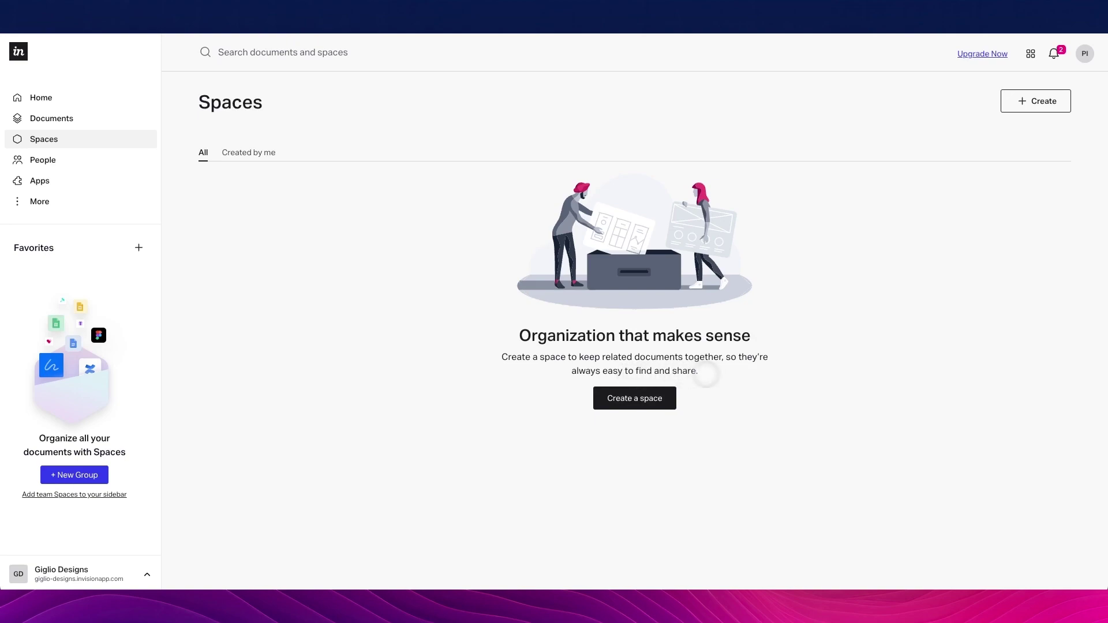
Create a new space and name it 'Design Project'
{"action": "left_click", "coordinate": [667, 393]}
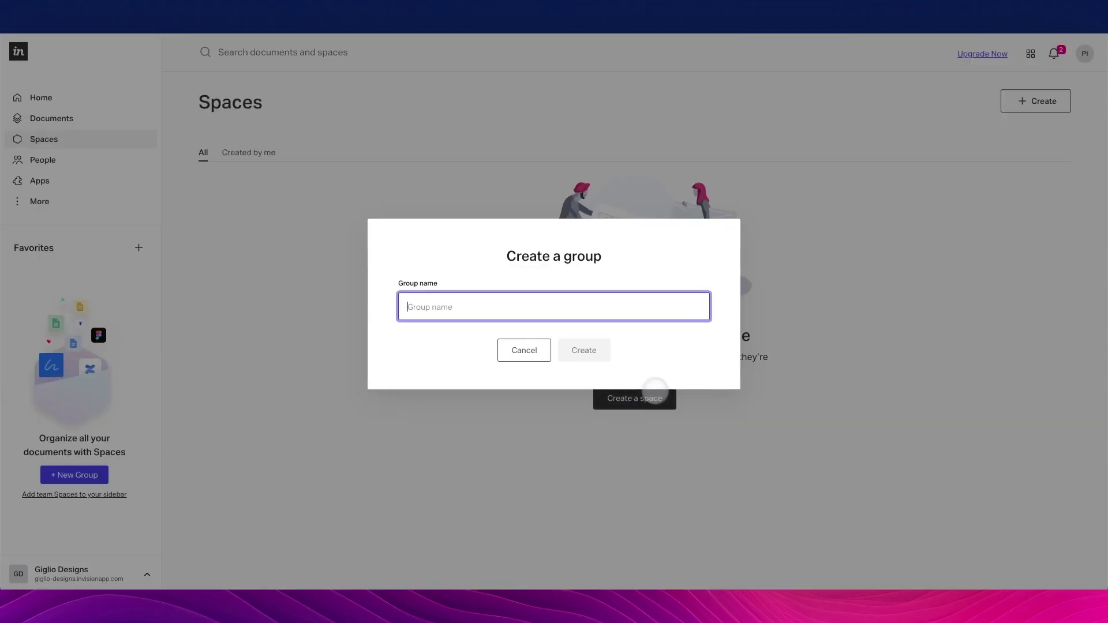
{"action": "type", "text": "Design"}
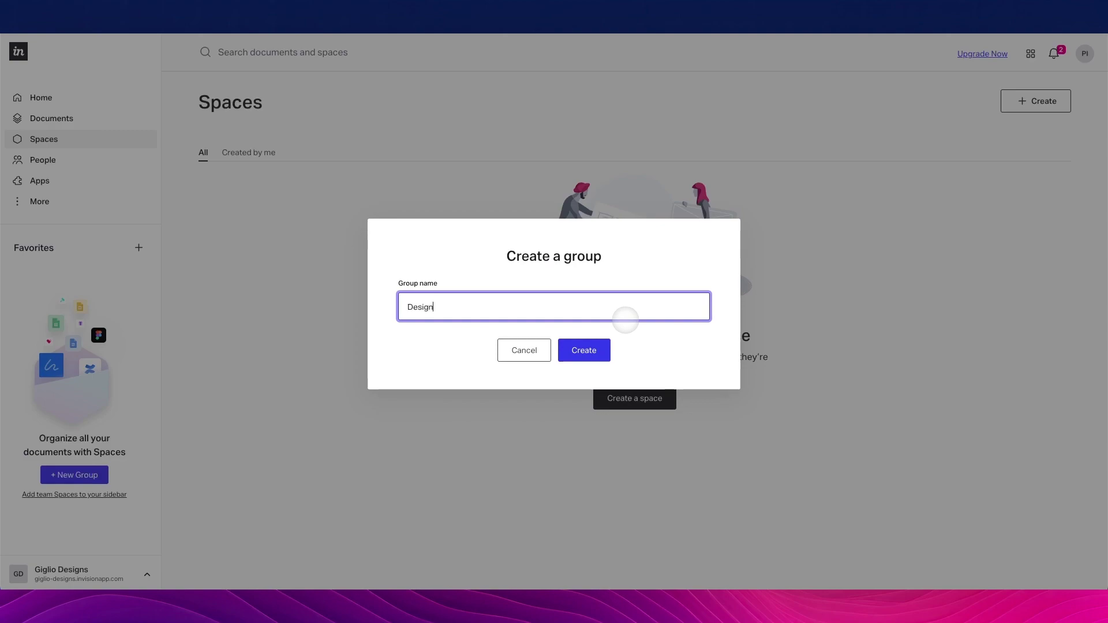
{"action": "type", "text": " Project"}
{"action": "left_click", "coordinate": [591, 350]}
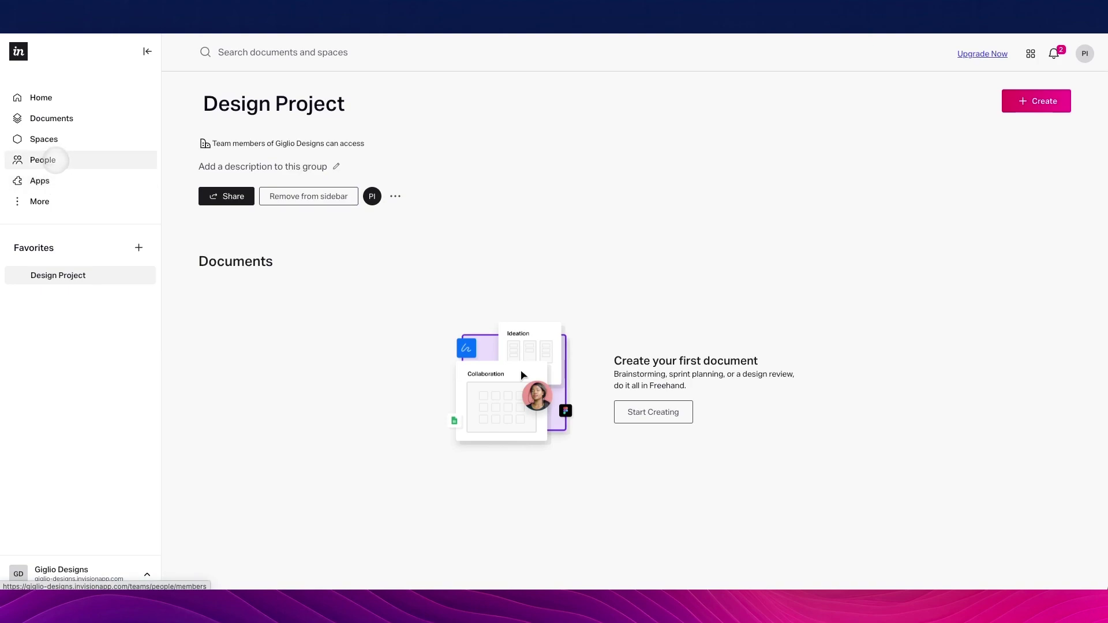
Move from the team members list to App Integrations and scroll through the available apps
{"action": "left_click", "coordinate": [54, 160]}
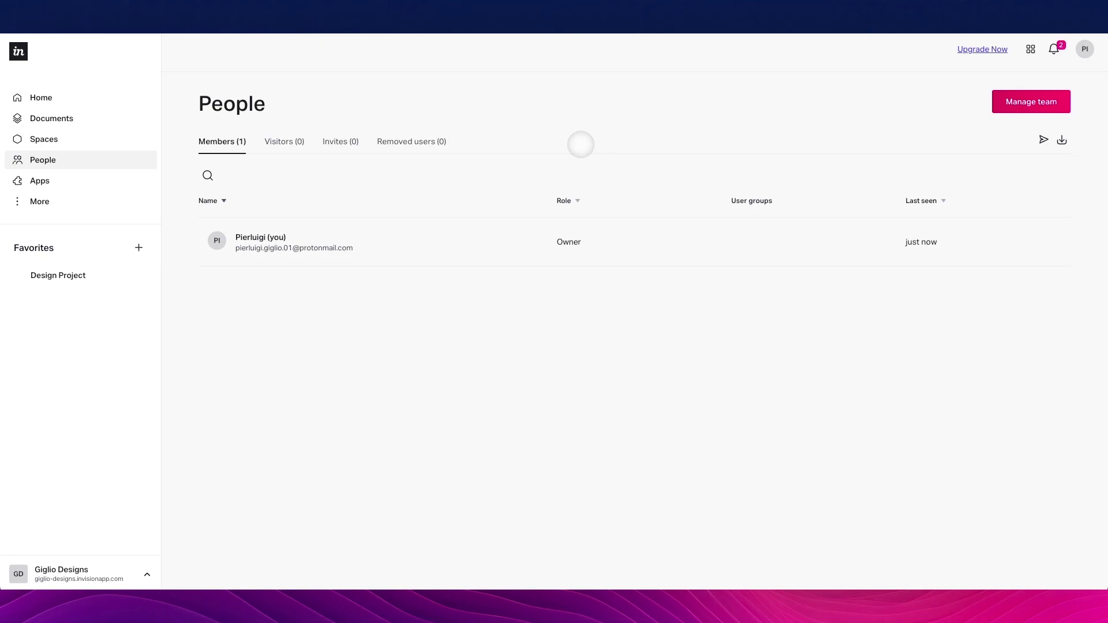
{"action": "left_click", "coordinate": [71, 178]}
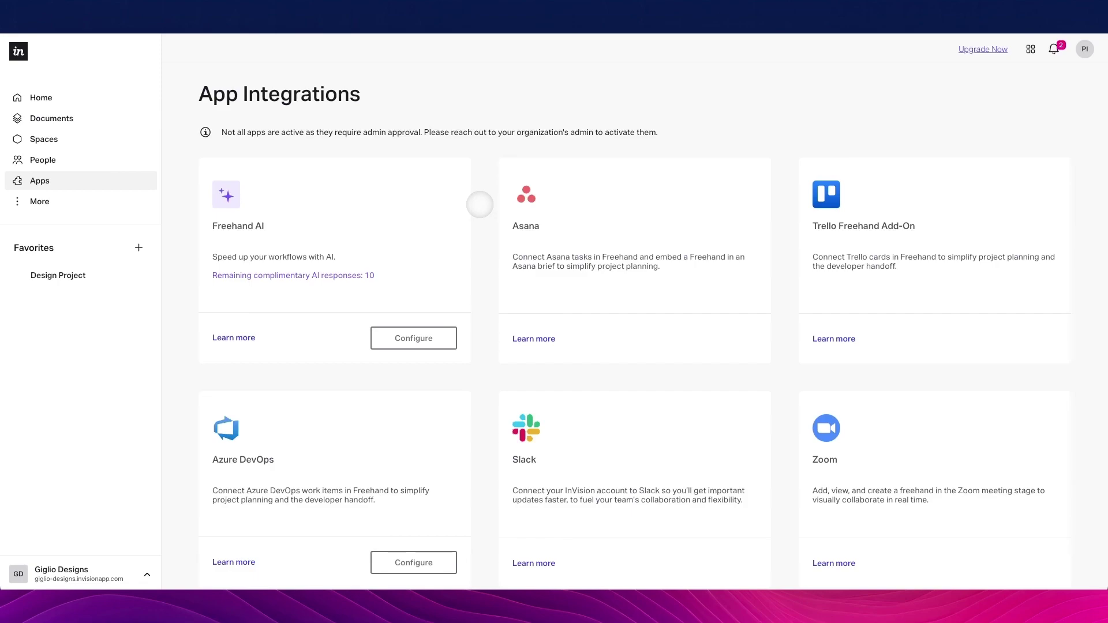
{"action": "scroll", "coordinate": [480, 204], "scroll_direction": "down", "scroll_amount": 3}
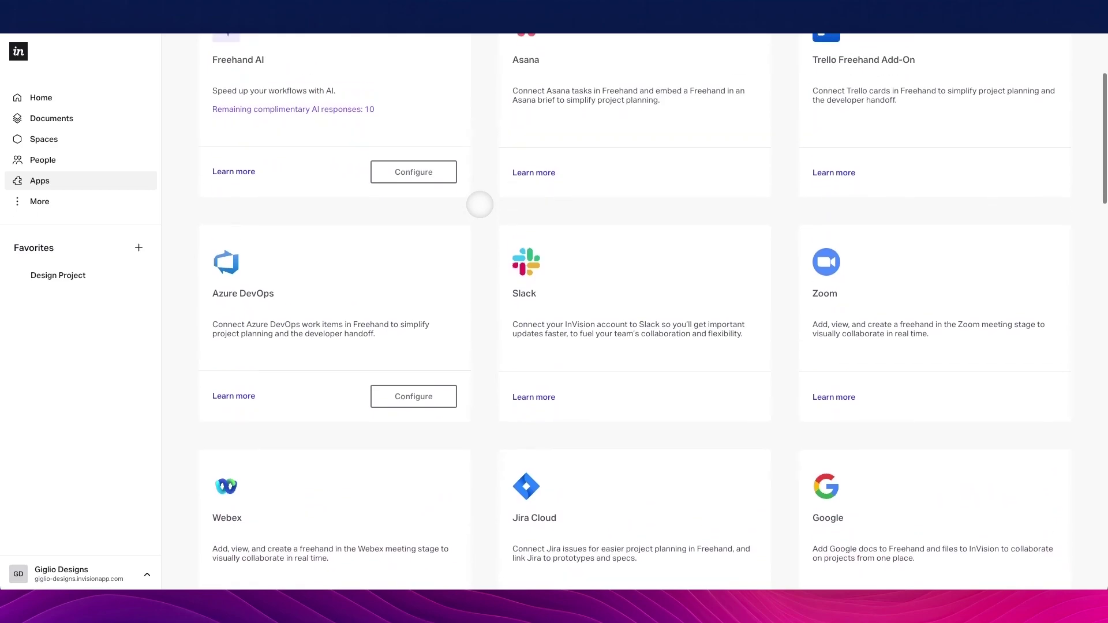
{"action": "scroll", "coordinate": [479, 204], "scroll_direction": "up", "scroll_amount": 3}
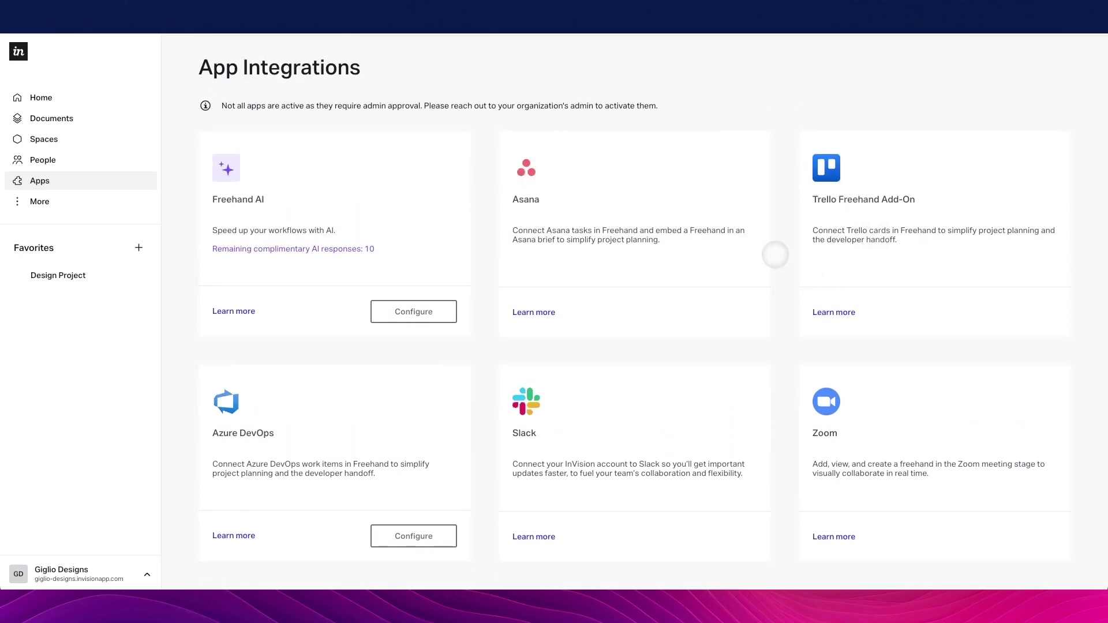
{"action": "scroll", "coordinate": [775, 254], "scroll_direction": "down", "scroll_amount": 1}
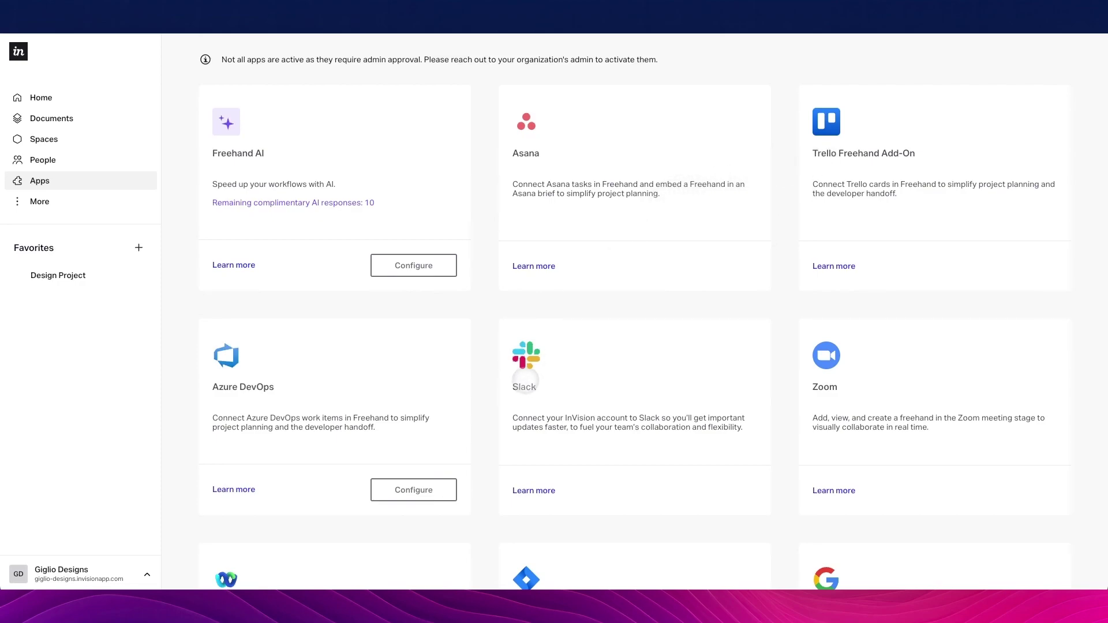
{"action": "scroll", "coordinate": [786, 254], "scroll_direction": "down", "scroll_amount": 4}
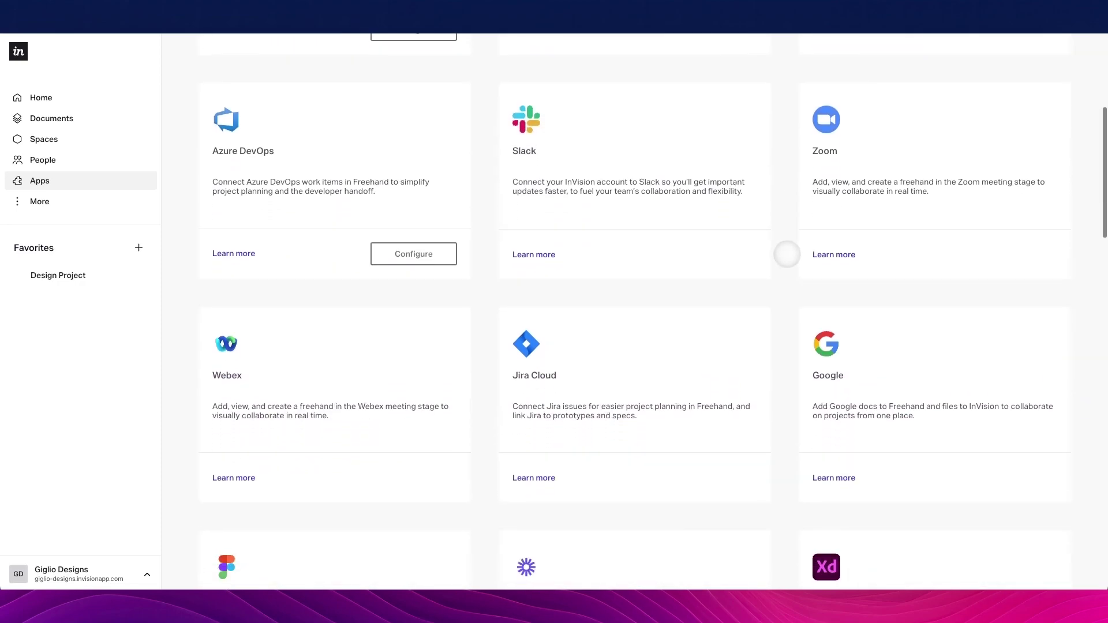
{"action": "scroll", "coordinate": [787, 255], "scroll_direction": "down", "scroll_amount": 5}
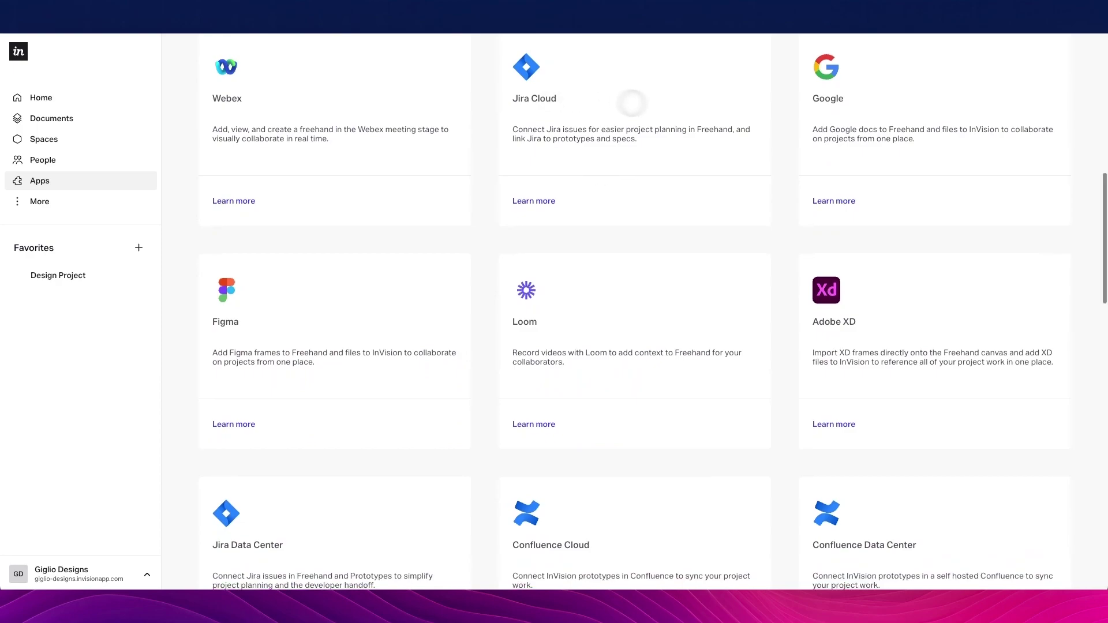
{"action": "scroll", "coordinate": [675, 109], "scroll_direction": "down", "scroll_amount": 20}
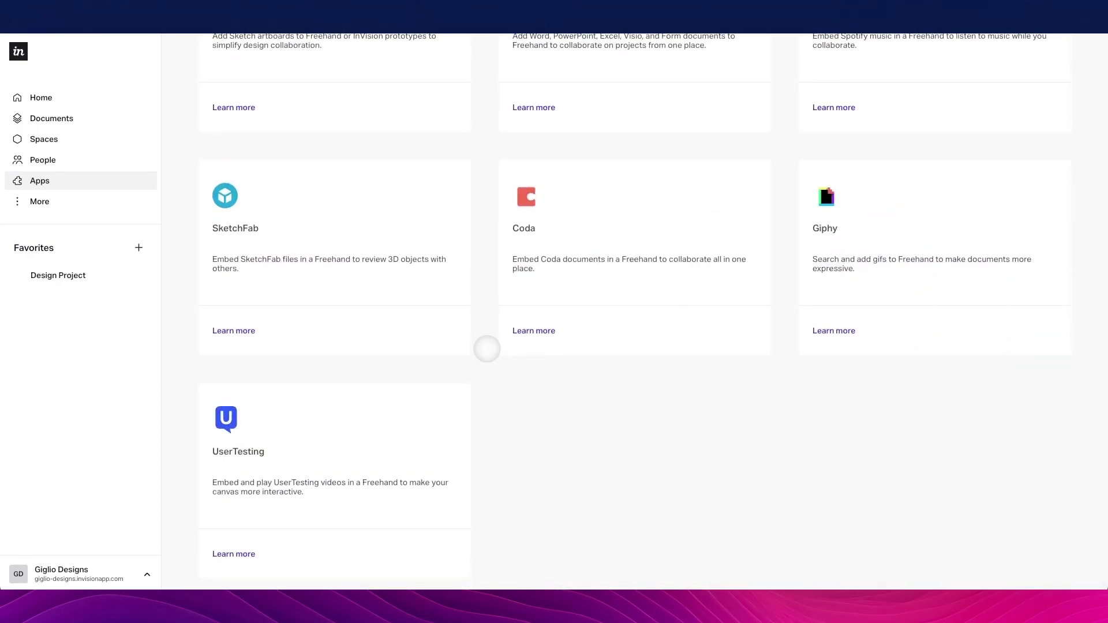
{"action": "scroll", "coordinate": [486, 348], "scroll_direction": "up", "scroll_amount": 20}
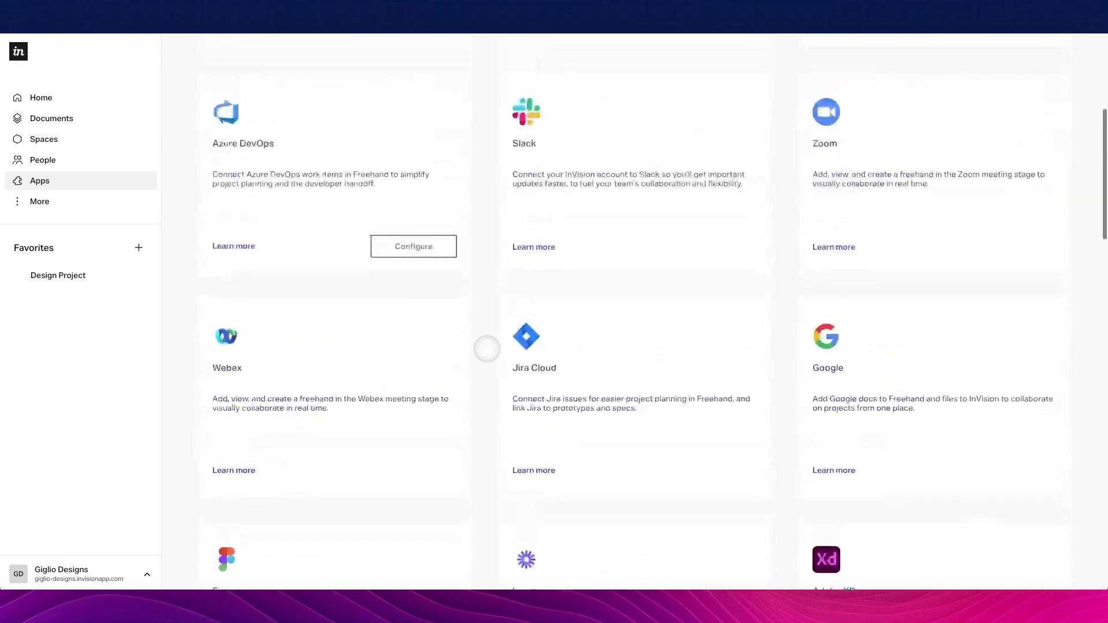
{"action": "scroll", "coordinate": [486, 348], "scroll_direction": "up", "scroll_amount": 5}
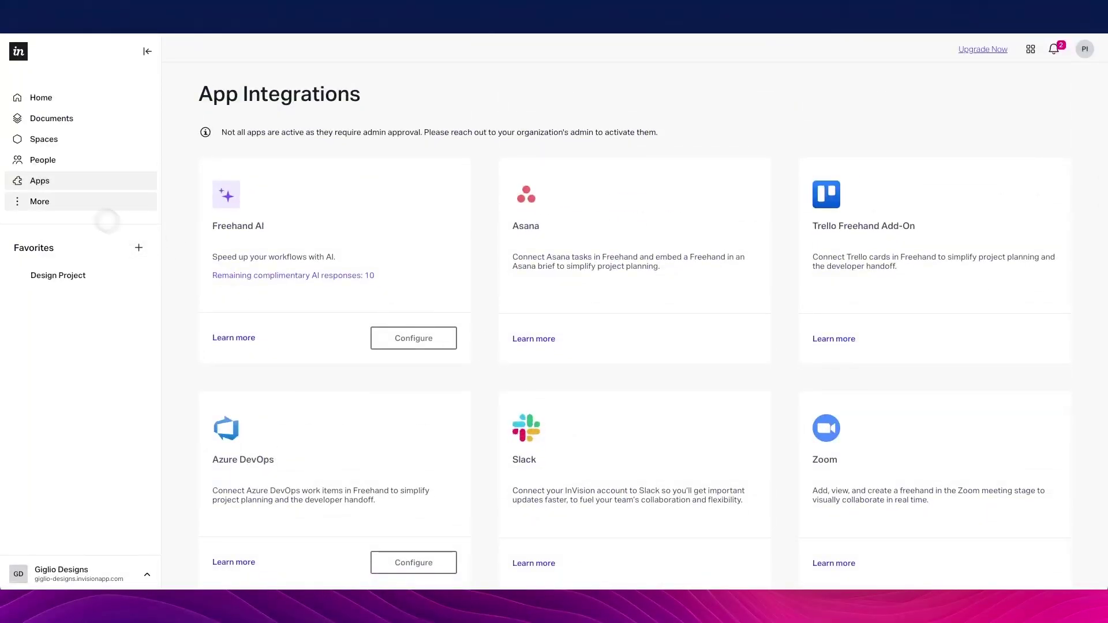
{"action": "left_click", "coordinate": [79, 203]}
{"action": "left_click", "coordinate": [79, 204]}
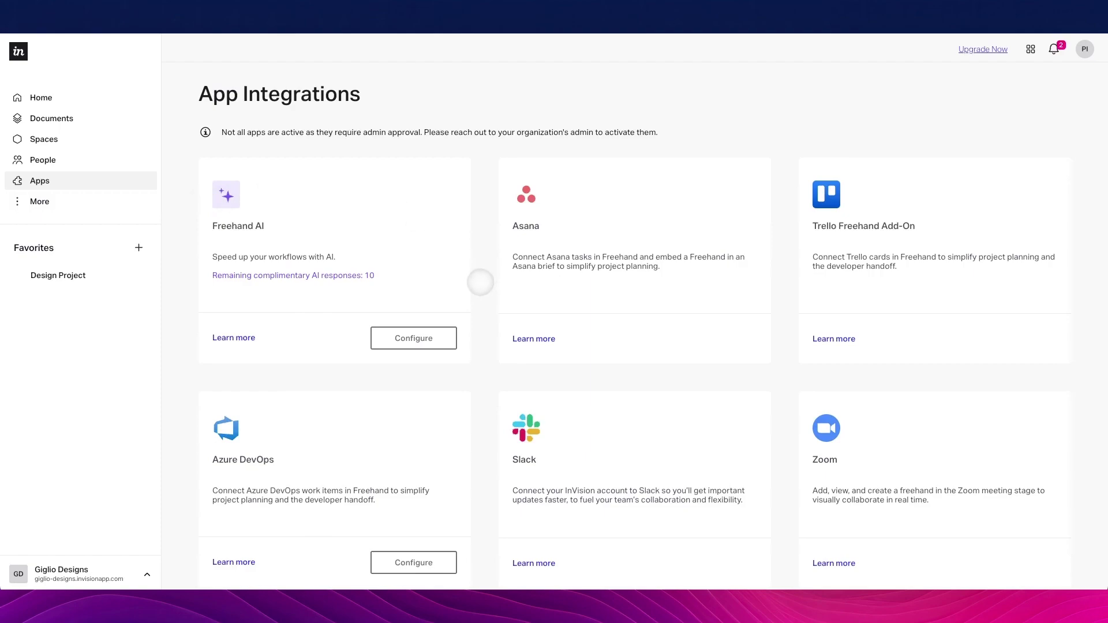